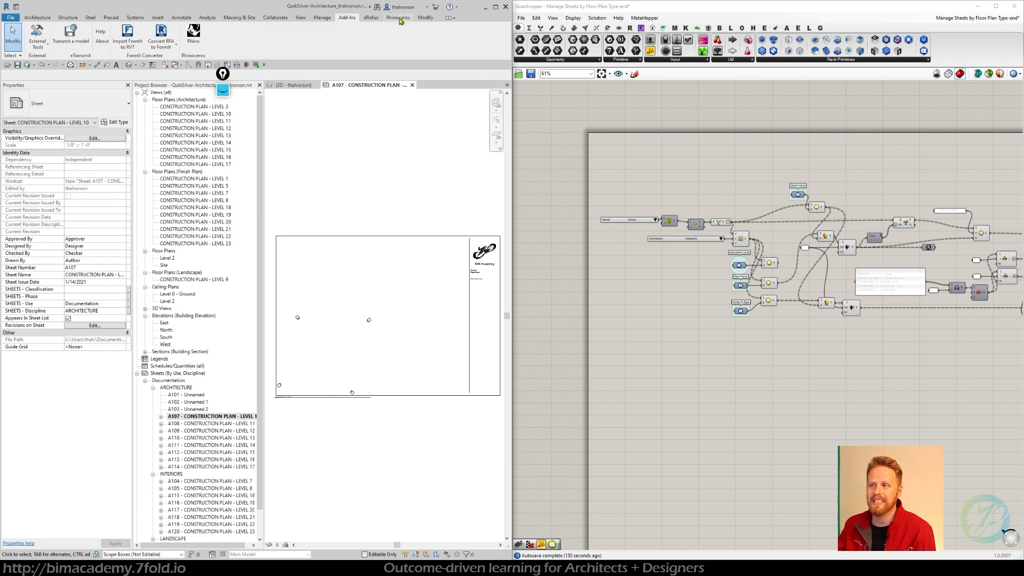
Step: Change the Architecture floor plan views CONSTRUCTION PLAN - LEVEL 3 and LEVEL 10 through 14 to the Finish Plan type
{"action": "left_click", "coordinate": [398, 18]}
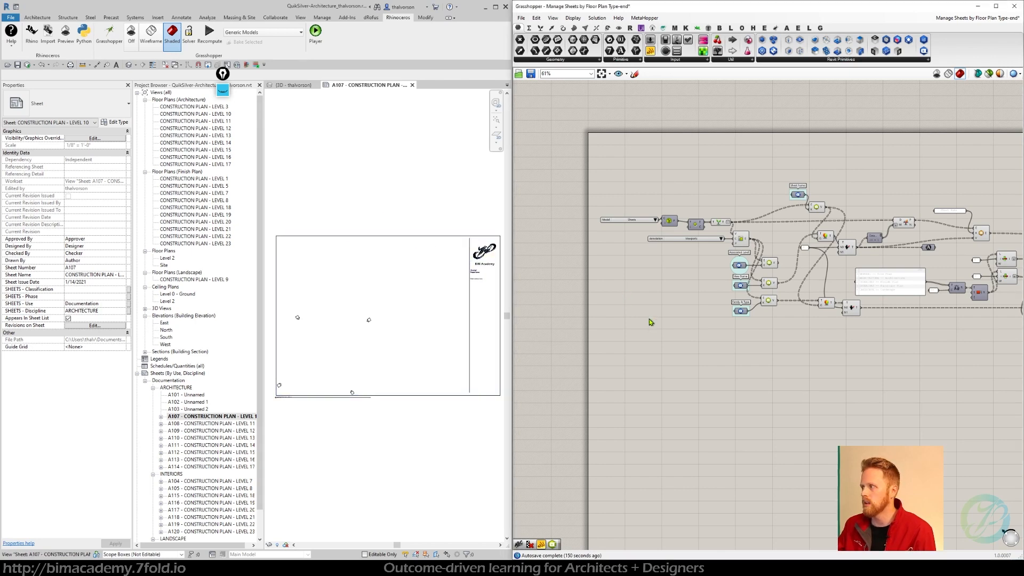
{"action": "right_click_drag", "start_coordinate": [838, 354], "coordinate": [803, 350]}
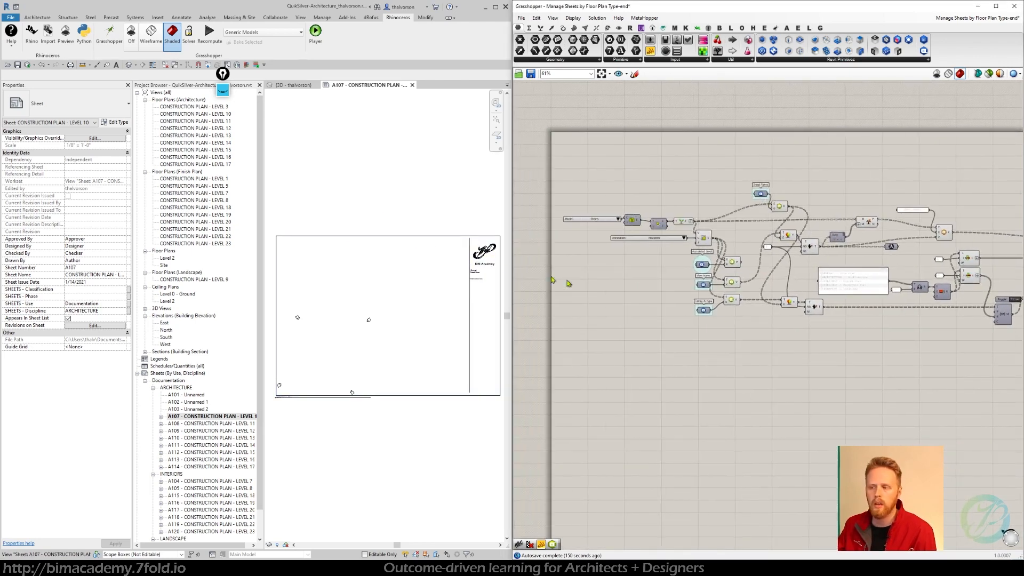
{"action": "left_click", "coordinate": [179, 108]}
{"action": "left_click", "coordinate": [199, 143], "text": "shift"}
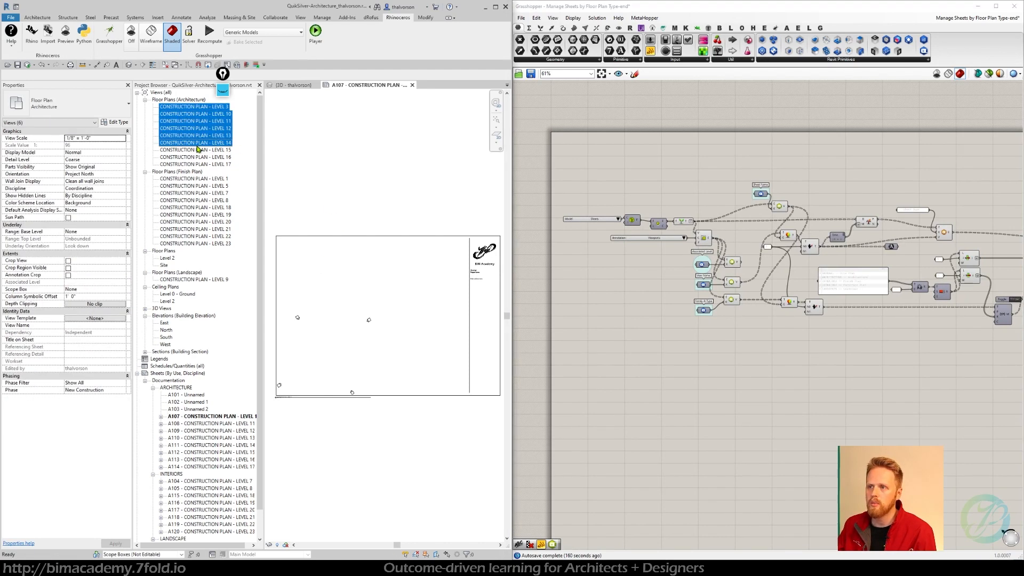
{"action": "left_click", "coordinate": [53, 111]}
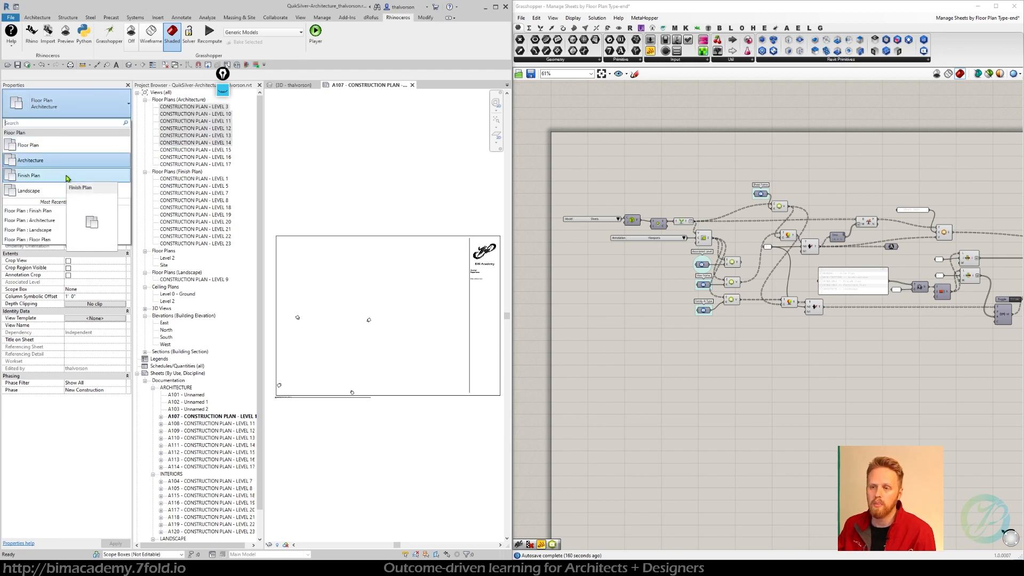
{"action": "left_click", "coordinate": [33, 177]}
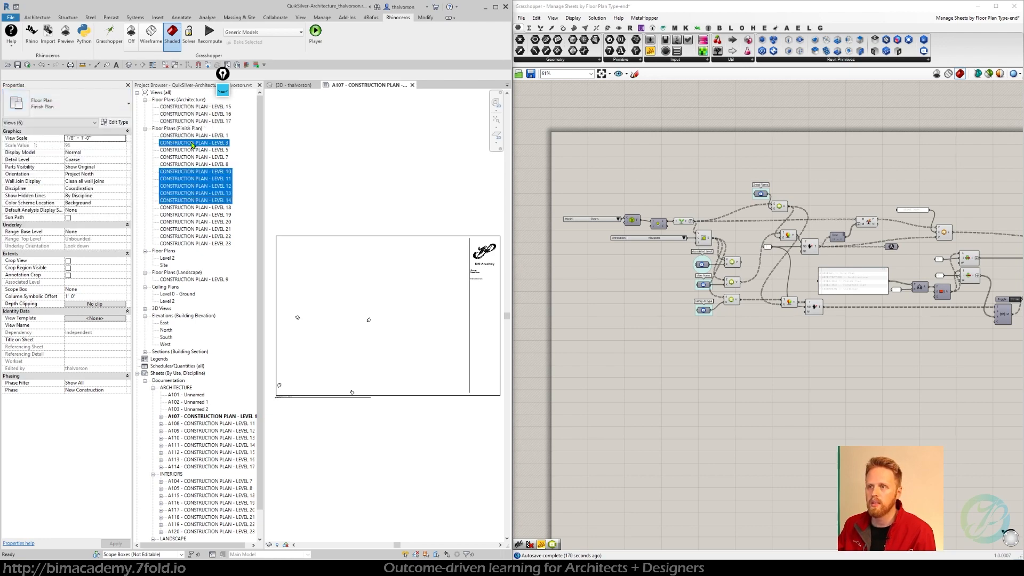
Step: Dismiss the save reminder without saving and inspect the properties of sheet A104 under INTERIORS
{"action": "scroll", "coordinate": [221, 406], "scroll_direction": "down", "scroll_amount": 2}
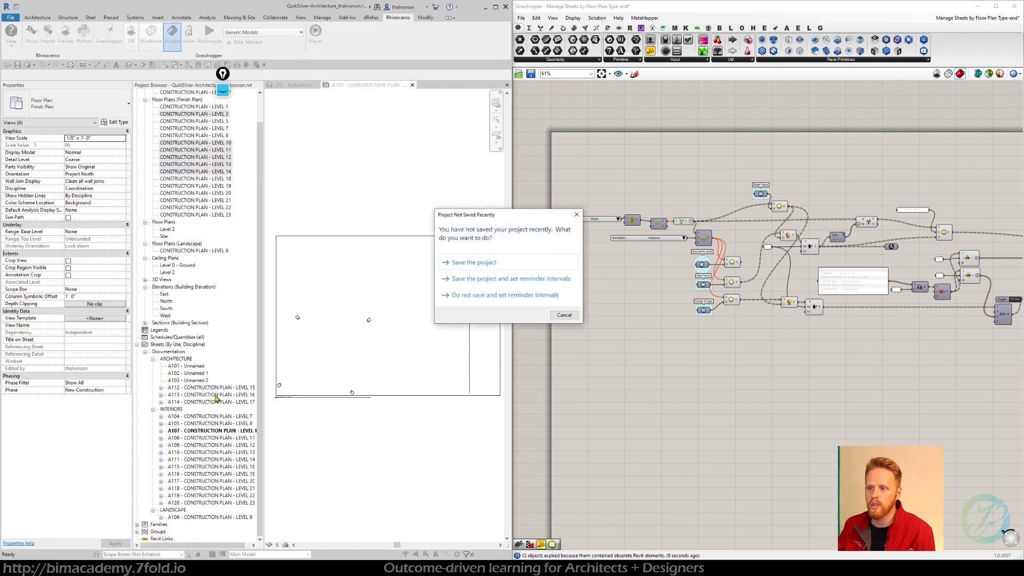
{"action": "left_click", "coordinate": [564, 315]}
{"action": "left_click", "coordinate": [210, 416]}
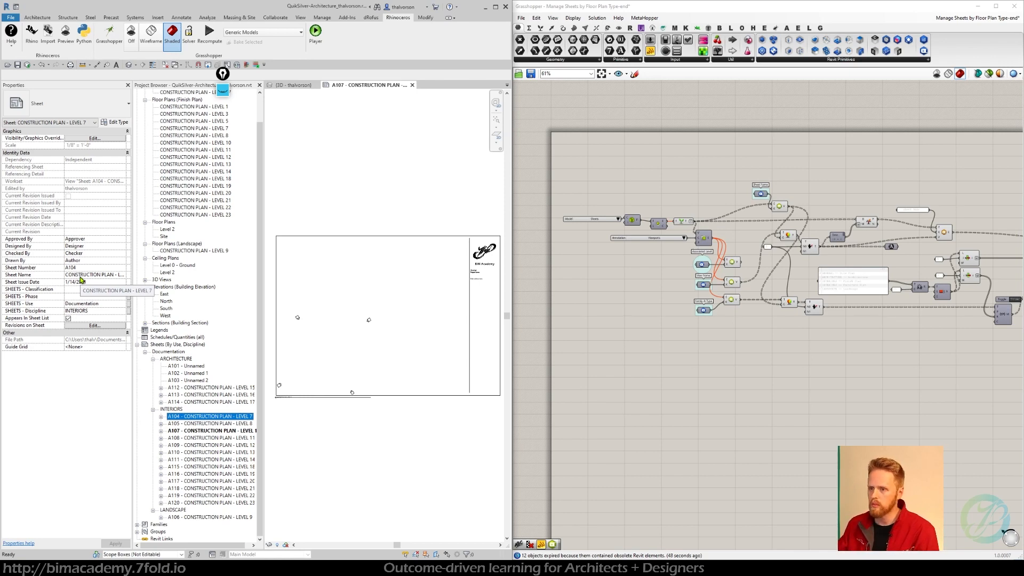
{"action": "left_click", "coordinate": [301, 198]}
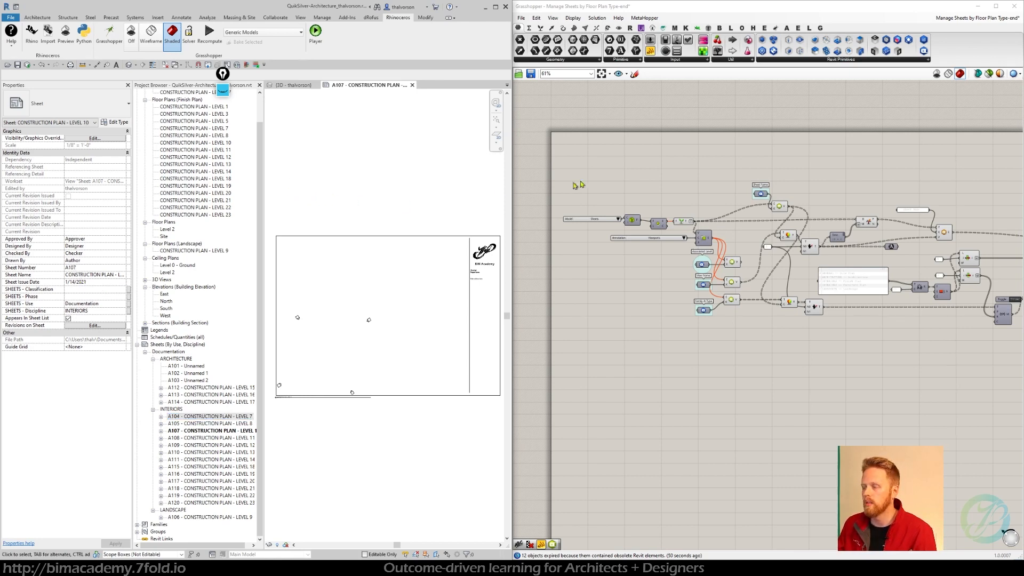
Step: Switch to Grasshopper and start a new blank definition
{"action": "left_click", "coordinate": [625, 163]}
{"action": "left_click", "coordinate": [982, 21]}
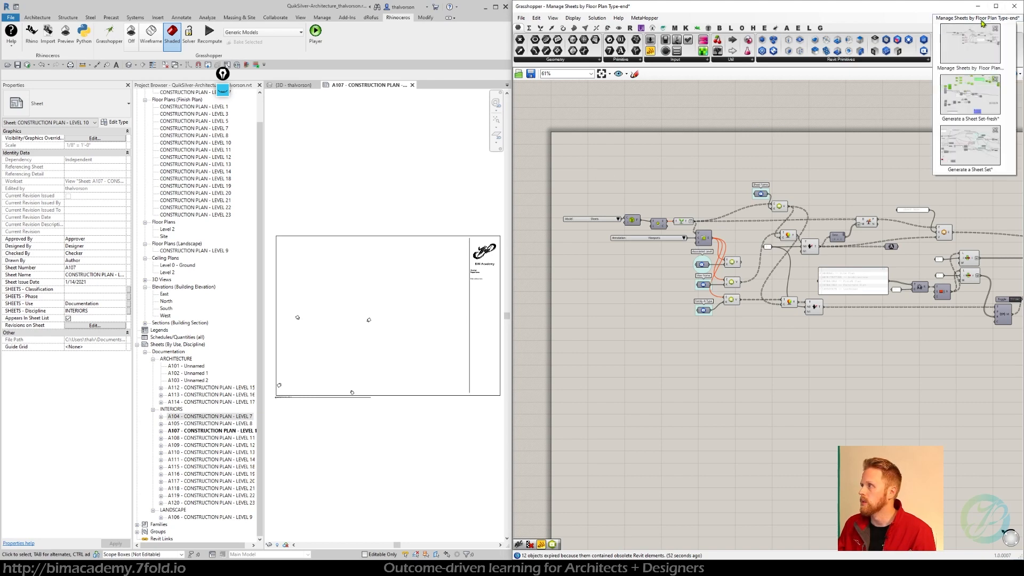
{"action": "key", "text": "ctrl+n"}
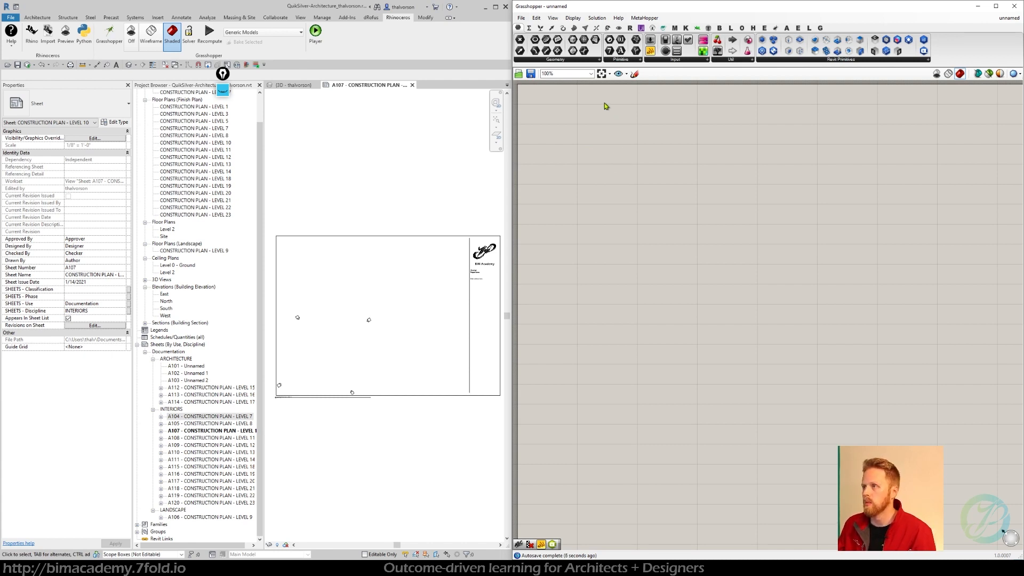
Step: Bring up the Revit component set and enable Draw Full Names for the canvas
{"action": "mouse_move", "coordinate": [520, 32]}
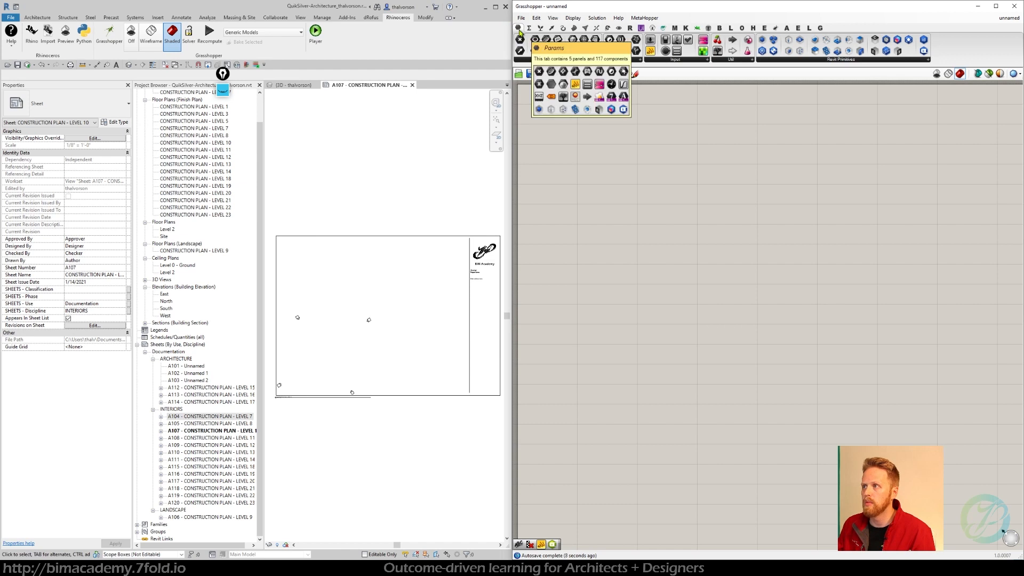
{"action": "left_click", "coordinate": [795, 62]}
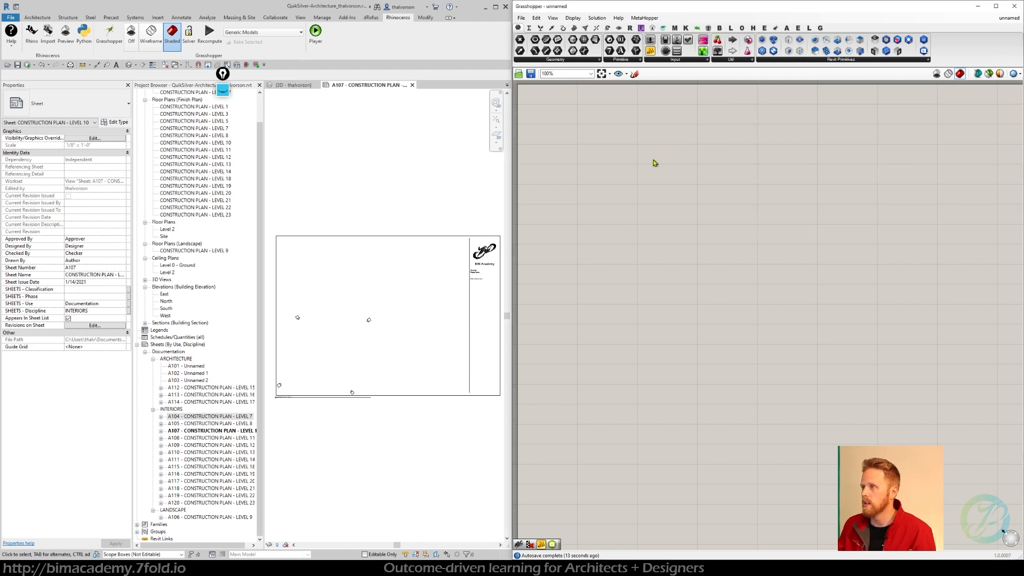
{"action": "mouse_move", "coordinate": [632, 30]}
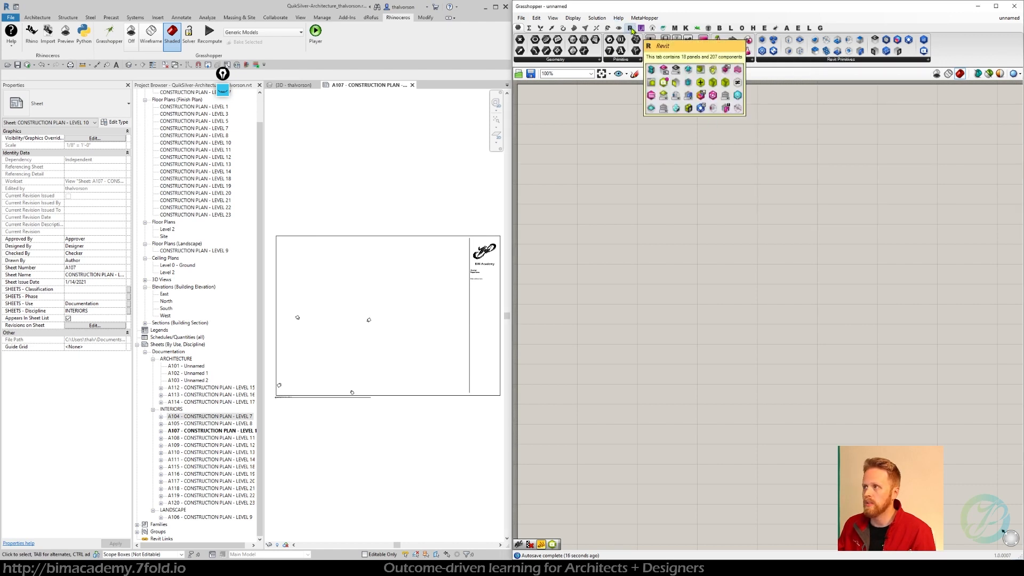
{"action": "left_click", "coordinate": [630, 30]}
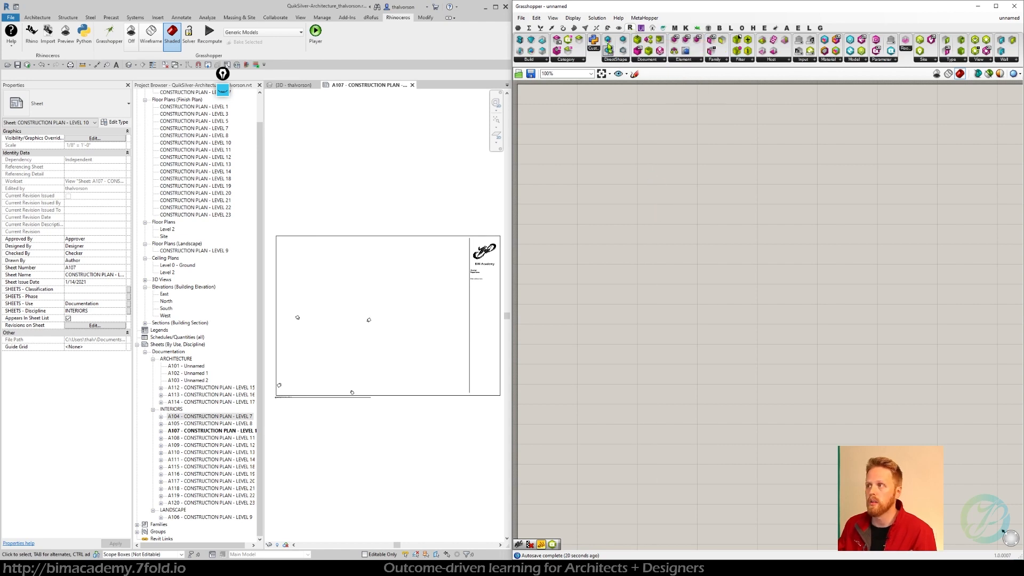
{"action": "mouse_move", "coordinate": [633, 31]}
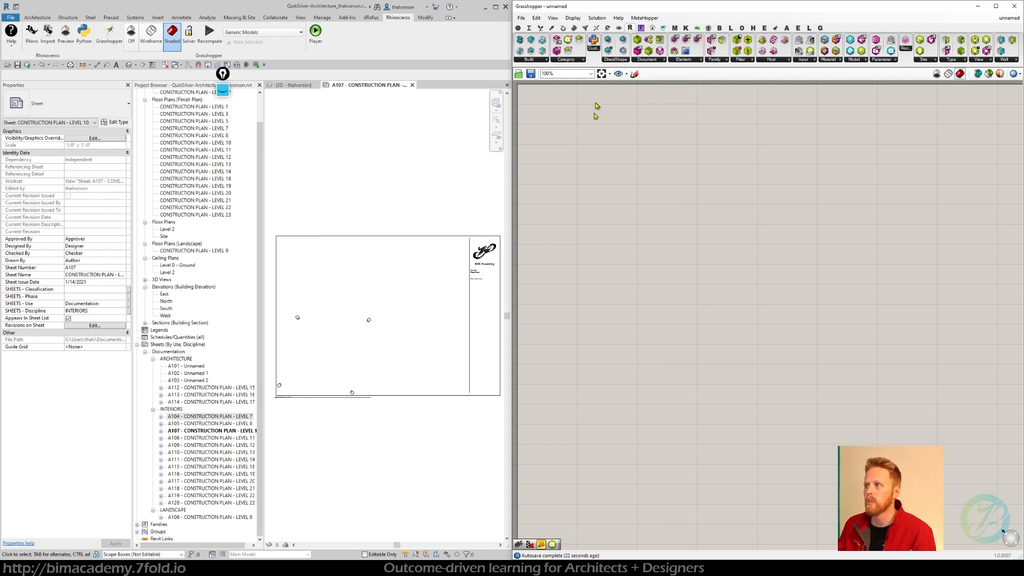
{"action": "left_click", "coordinate": [573, 19]}
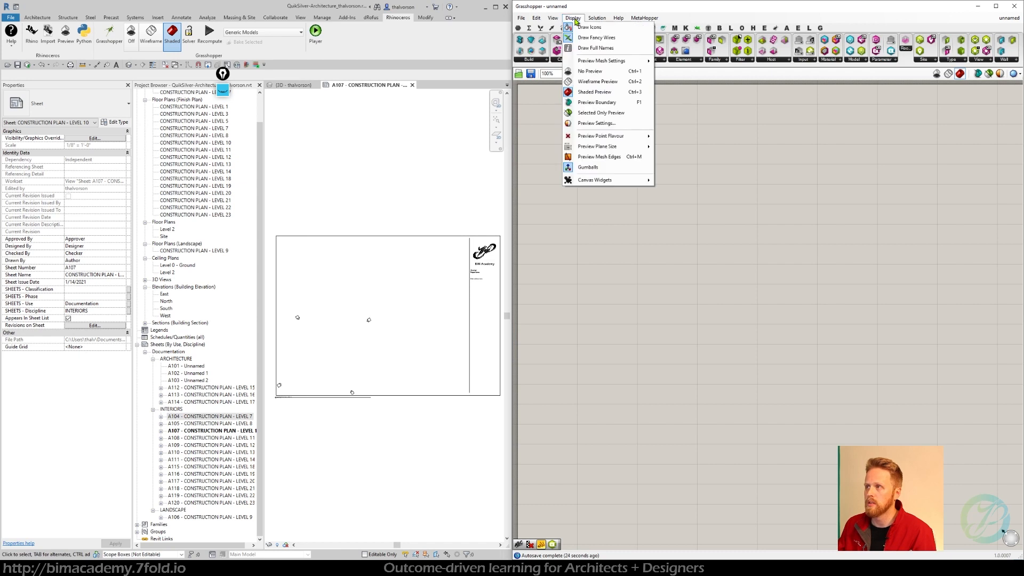
{"action": "left_click", "coordinate": [599, 48]}
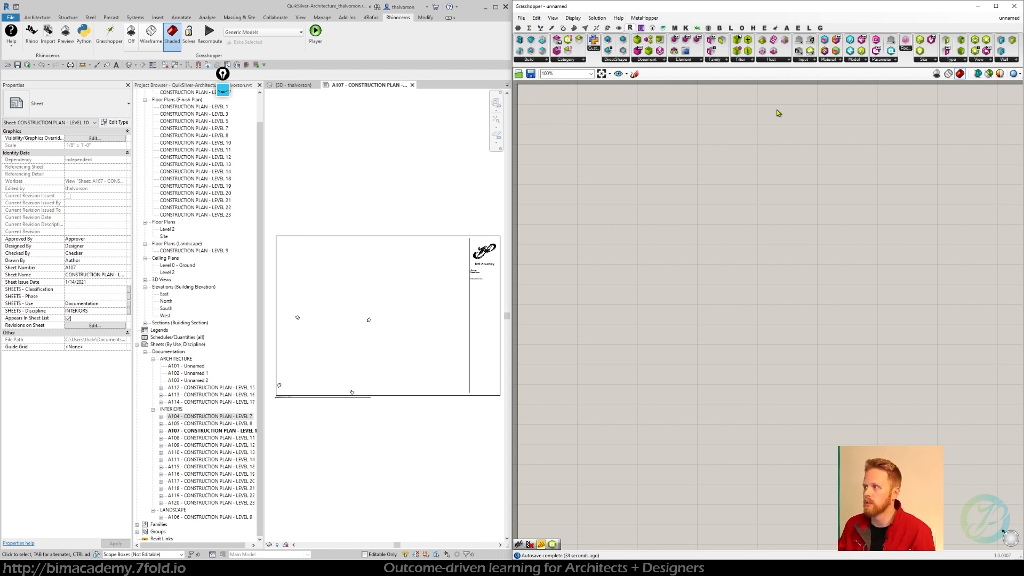
Step: Place a Model Categories Picker on the canvas and set its category to Sheets
{"action": "left_click", "coordinate": [808, 62]}
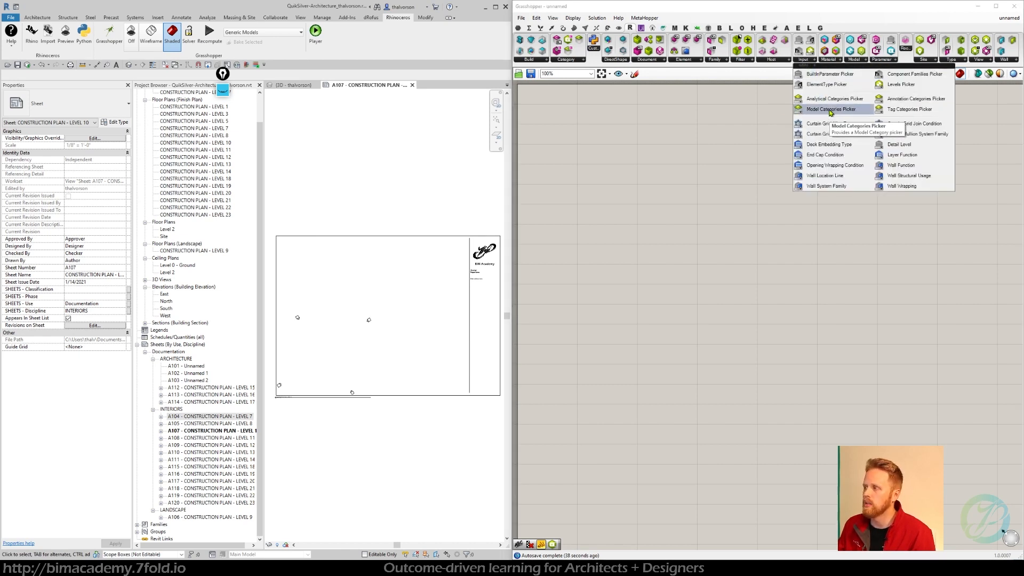
{"action": "left_click", "coordinate": [830, 123]}
{"action": "left_click", "coordinate": [606, 167]}
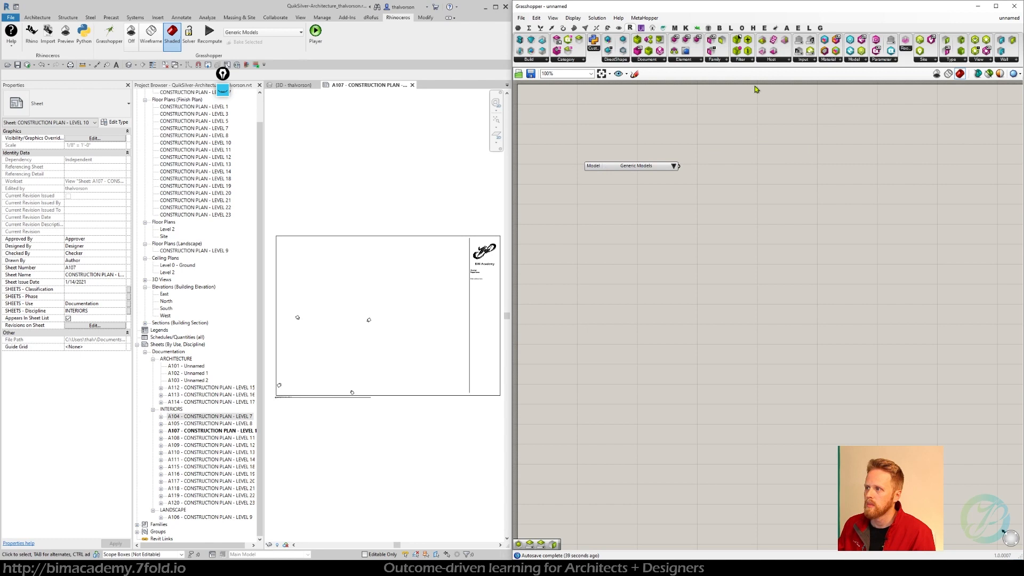
{"action": "left_click", "coordinate": [809, 62]}
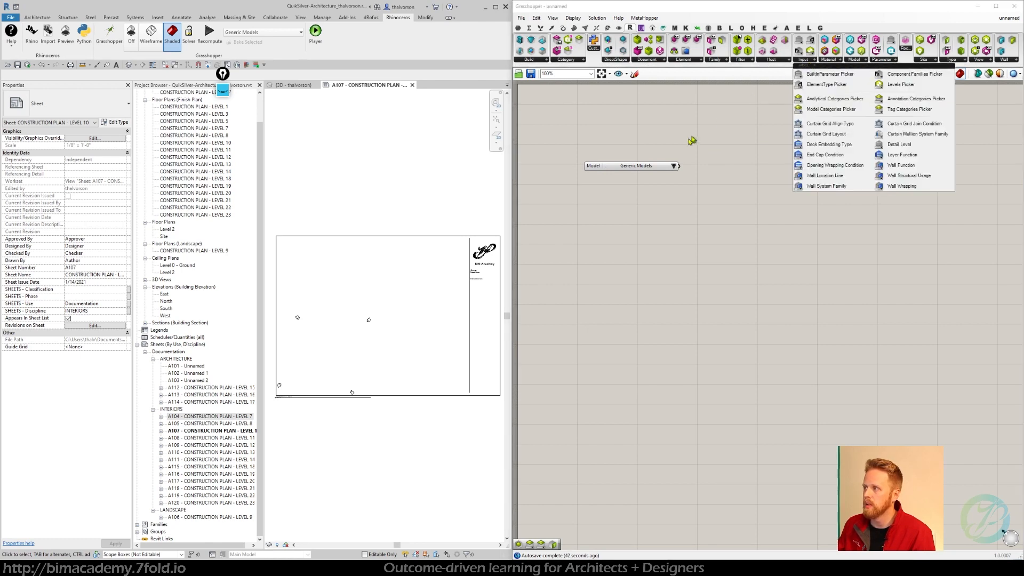
{"action": "left_click", "coordinate": [673, 165]}
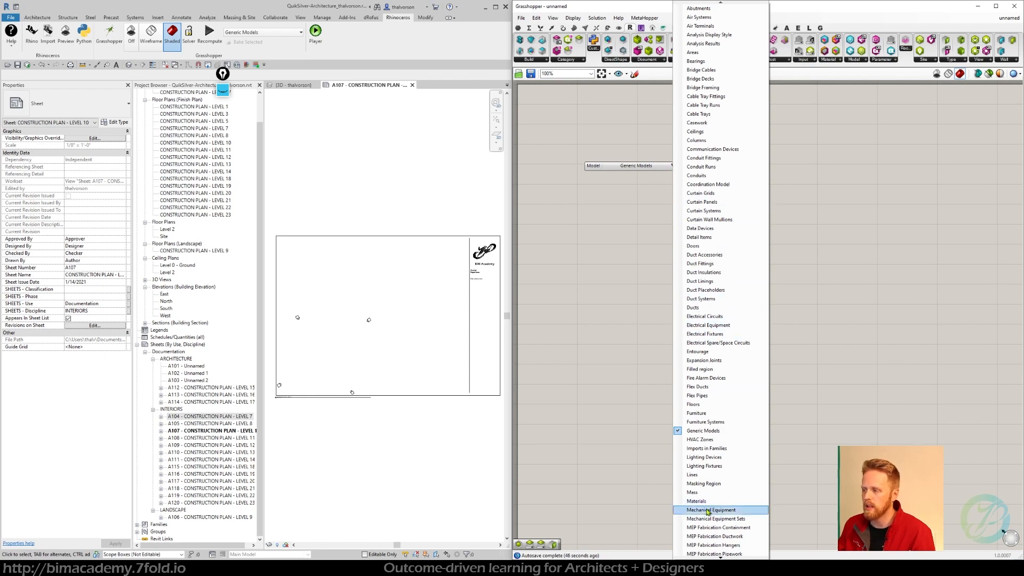
{"action": "mouse_move", "coordinate": [721, 557]}
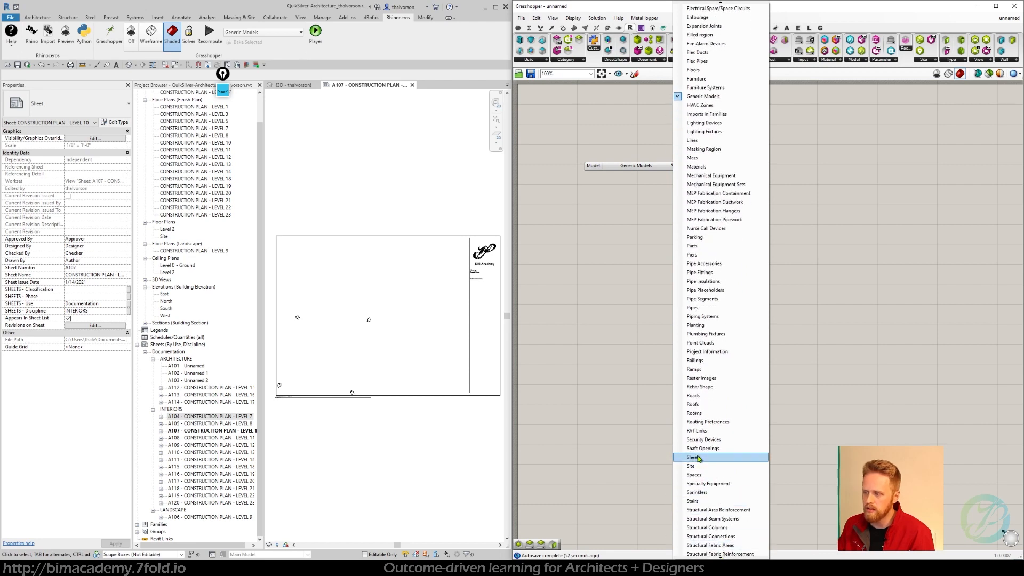
{"action": "left_click", "coordinate": [693, 458]}
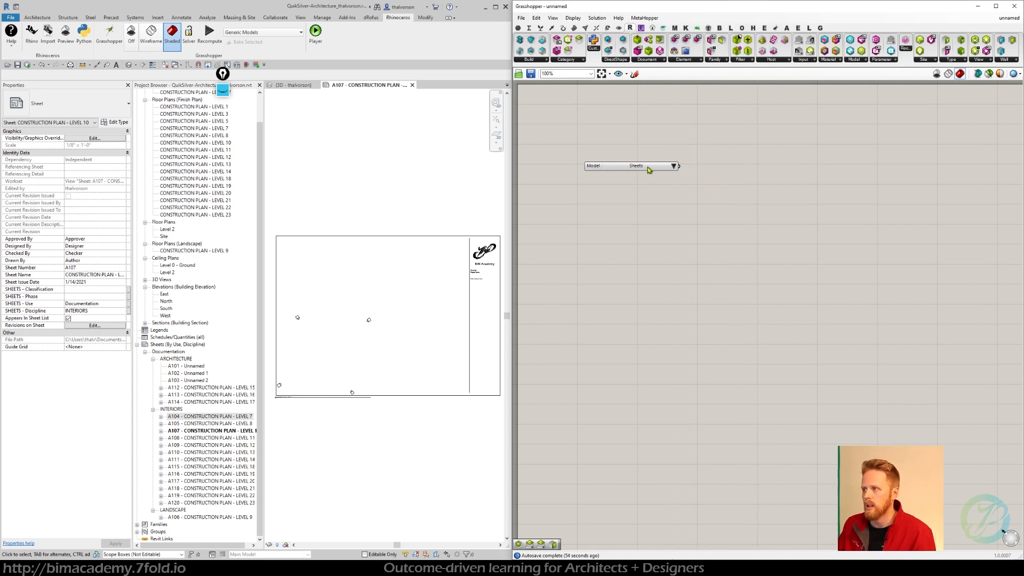
{"action": "left_click_drag", "start_coordinate": [647, 168], "coordinate": [623, 165]}
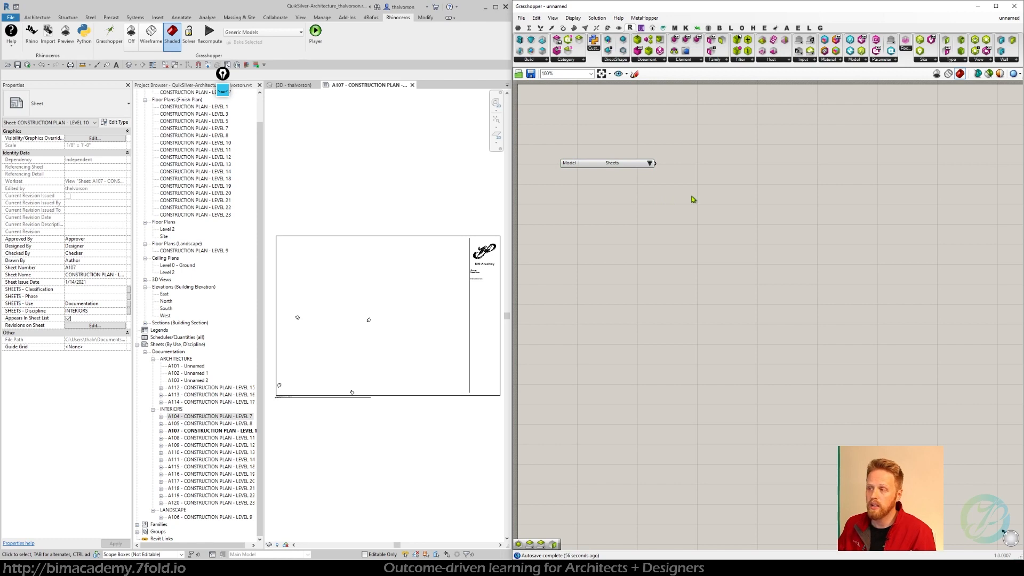
Step: Add a Query Elements component to the right of the Model Categories Picker, roughly level with it
{"action": "left_click", "coordinate": [691, 59]}
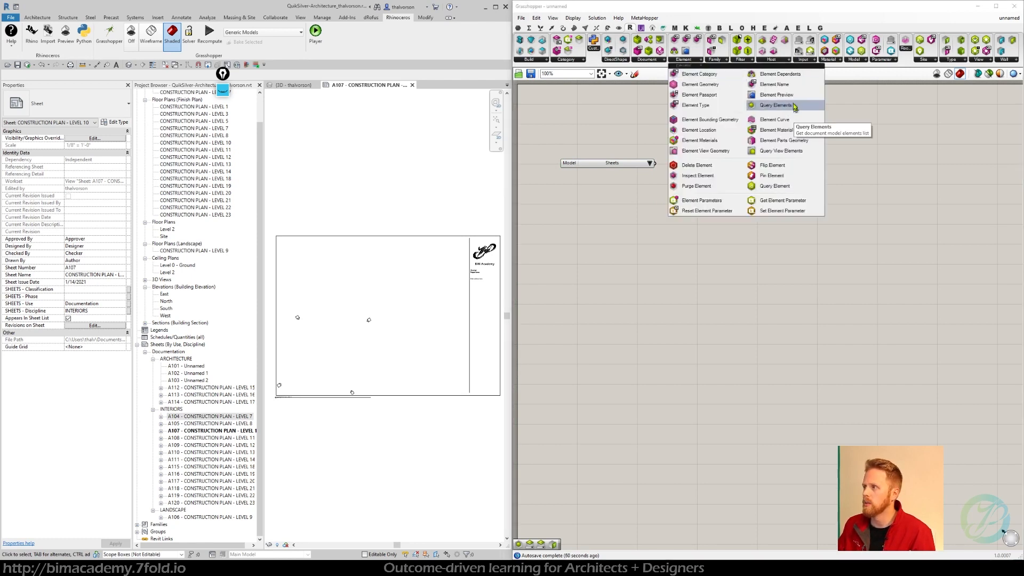
{"action": "left_click", "coordinate": [776, 105]}
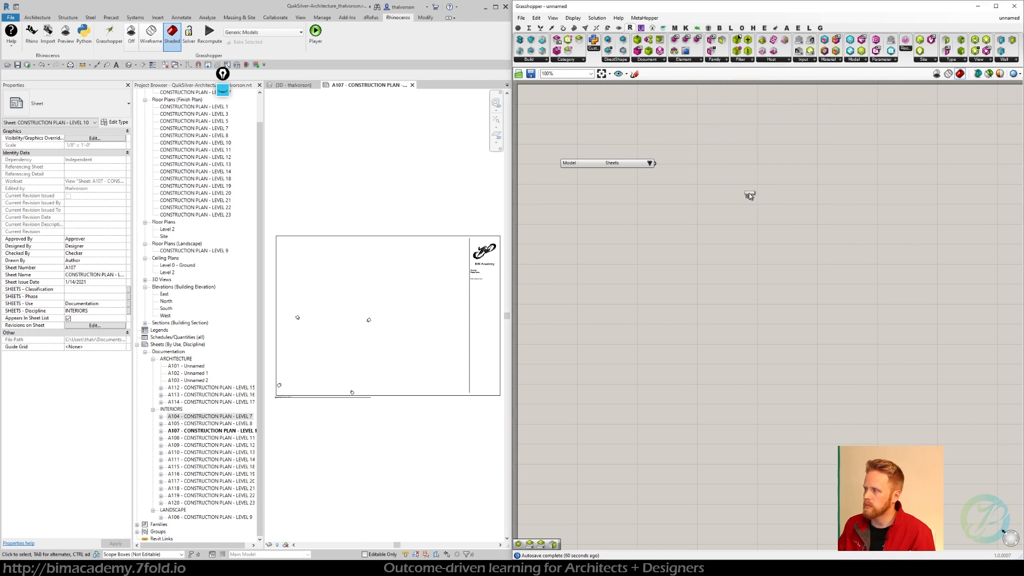
{"action": "left_click", "coordinate": [747, 192]}
{"action": "left_click_drag", "start_coordinate": [746, 185], "coordinate": [731, 167]}
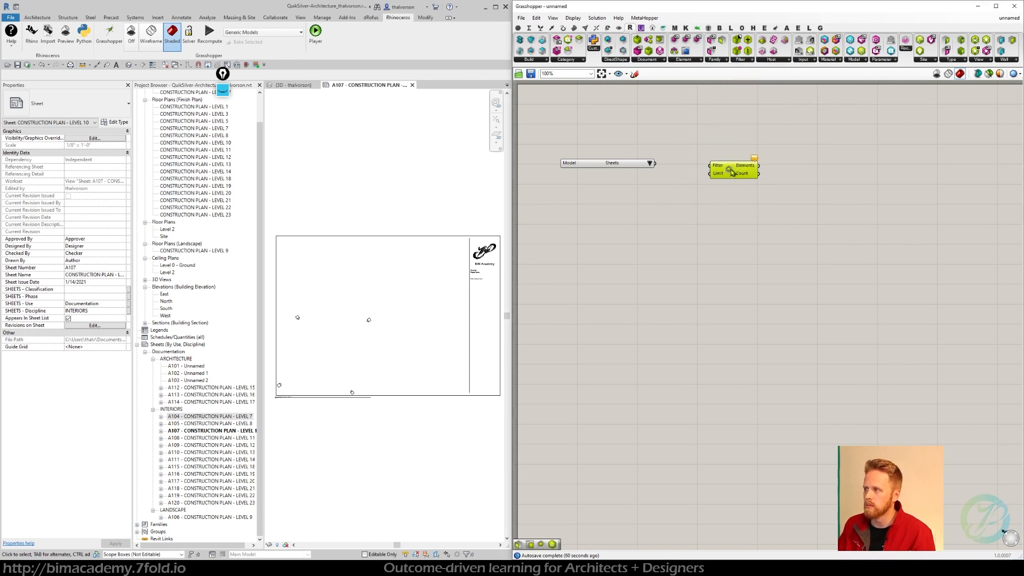
{"action": "left_click_drag", "start_coordinate": [731, 176], "coordinate": [728, 176]}
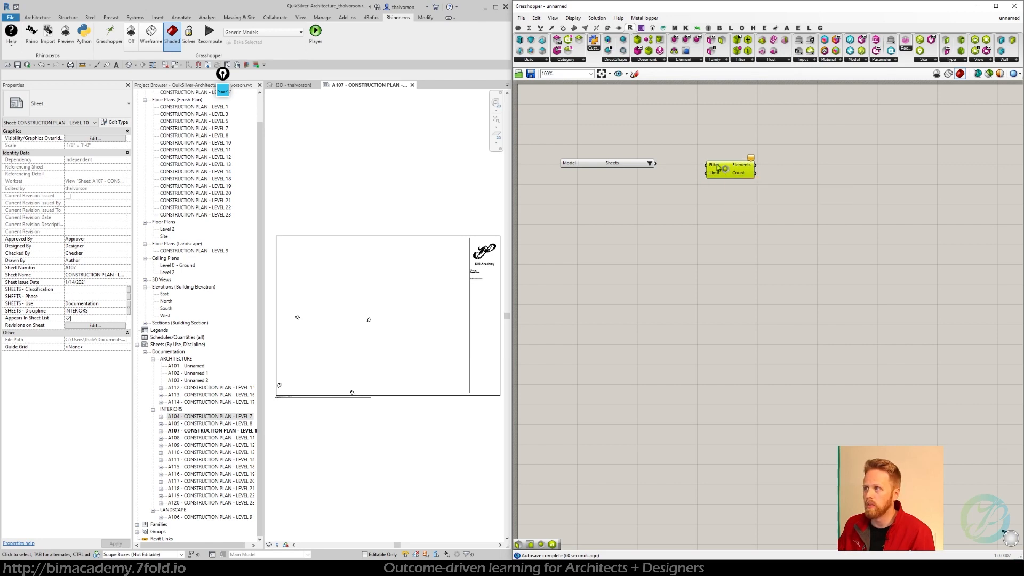
Step: Insert a Category Filter between the Sheets picker and Query Elements, wiring the picker to Categories and the filter output to Filter
{"action": "mouse_move", "coordinate": [715, 169]}
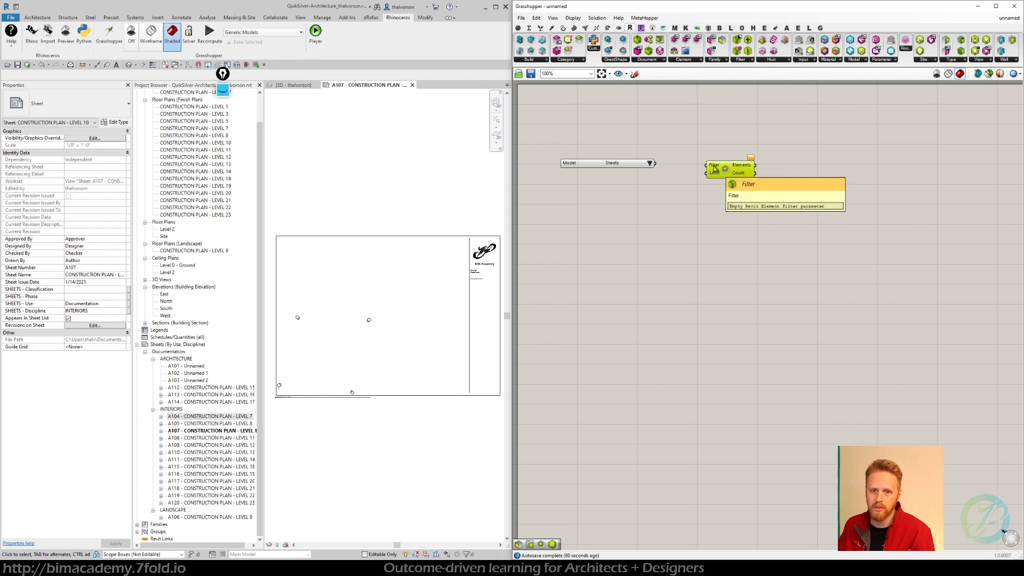
{"action": "left_click_drag", "start_coordinate": [655, 163], "coordinate": [755, 169]}
{"action": "left_click", "coordinate": [679, 135]}
{"action": "left_click", "coordinate": [744, 151]}
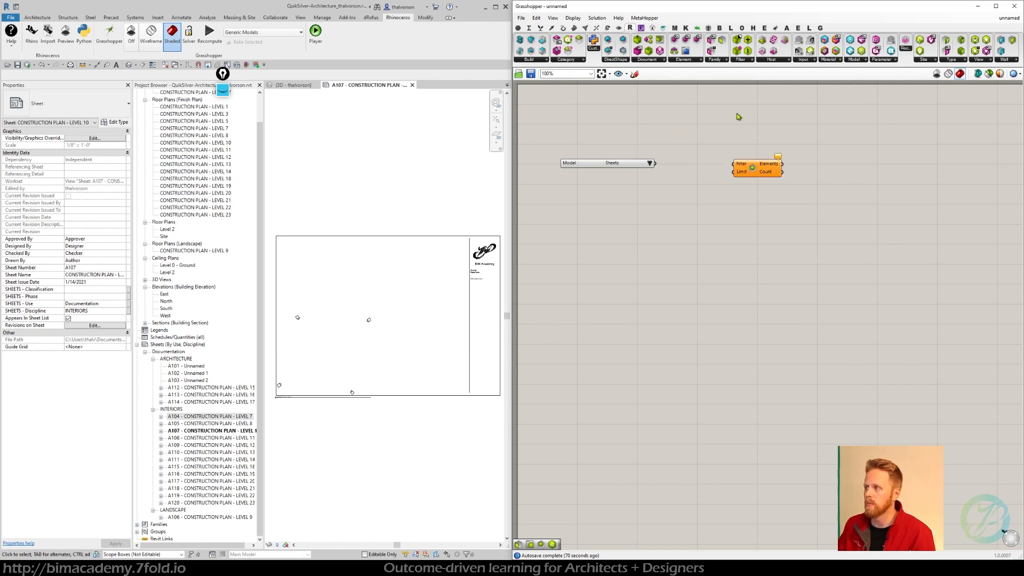
{"action": "left_click", "coordinate": [748, 61]}
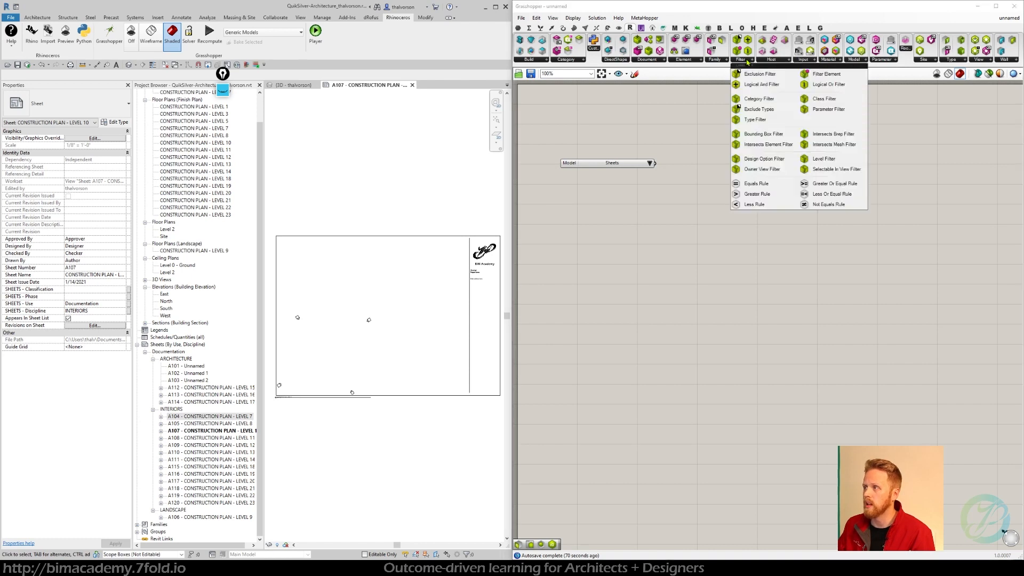
{"action": "left_click", "coordinate": [779, 101]}
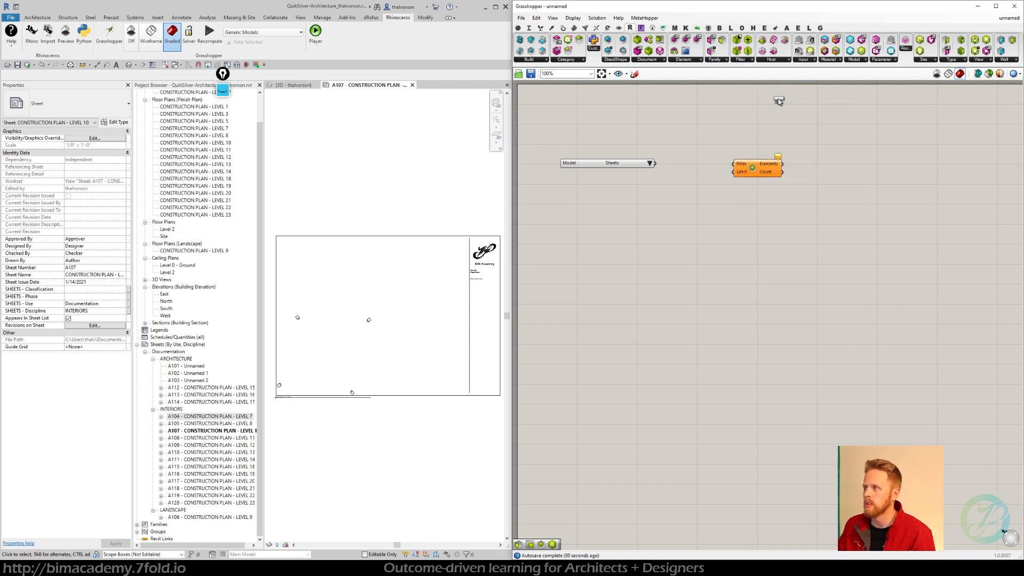
{"action": "left_click", "coordinate": [700, 160]}
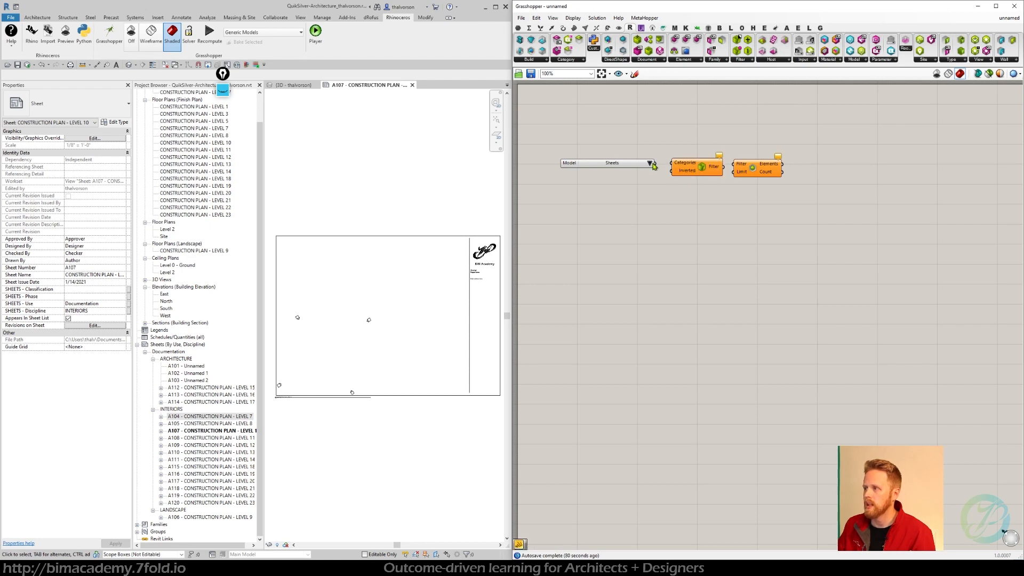
{"action": "left_click_drag", "start_coordinate": [655, 163], "coordinate": [735, 164]}
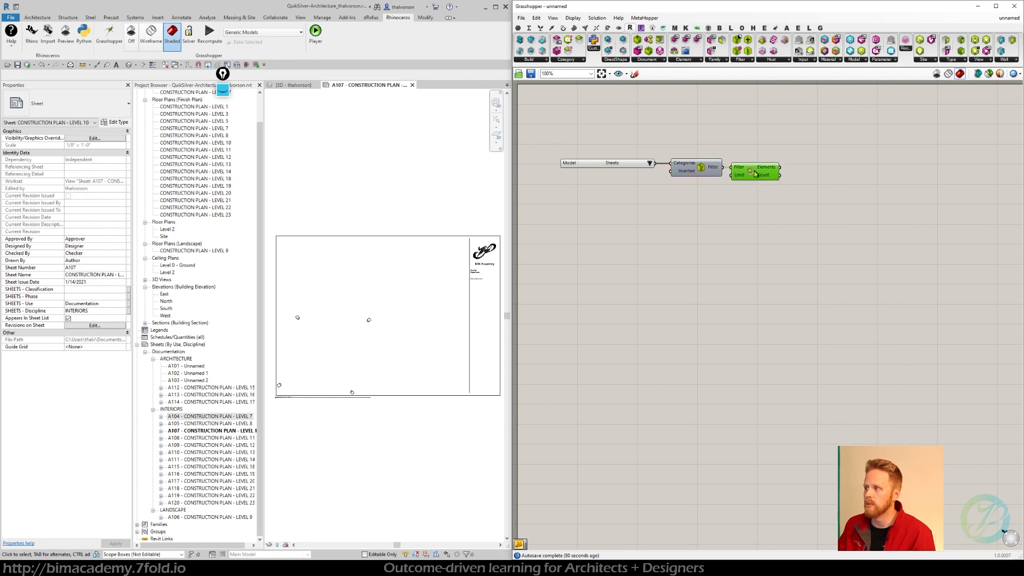
Step: Add a Panel to the right of Query Elements, wire the Elements output into it, and enlarge it to show the sheet list
{"action": "double_click", "coordinate": [783, 154]}
{"action": "type", "text": "\""}
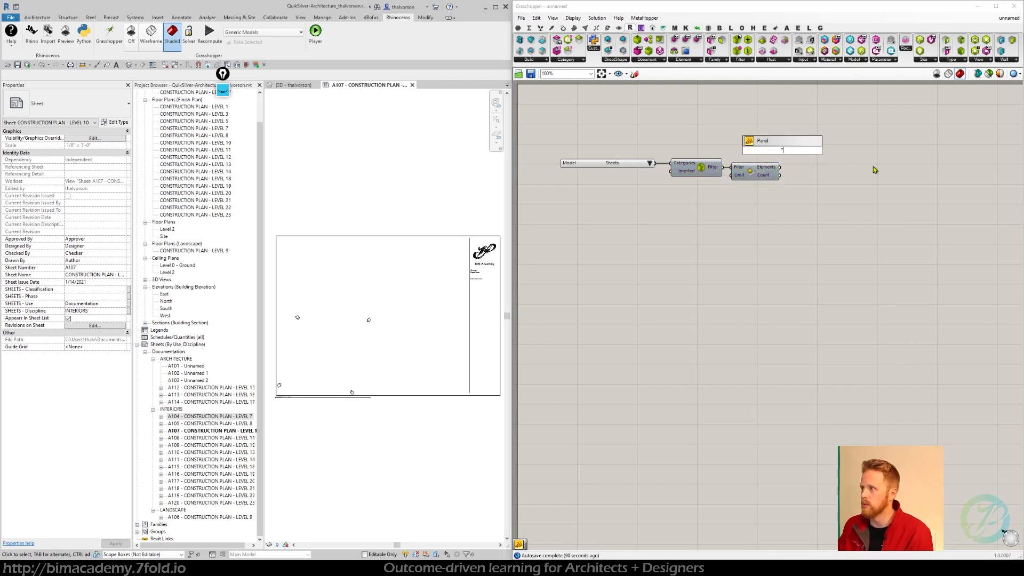
{"action": "key", "text": "Return"}
{"action": "left_click_drag", "start_coordinate": [768, 155], "coordinate": [846, 160]}
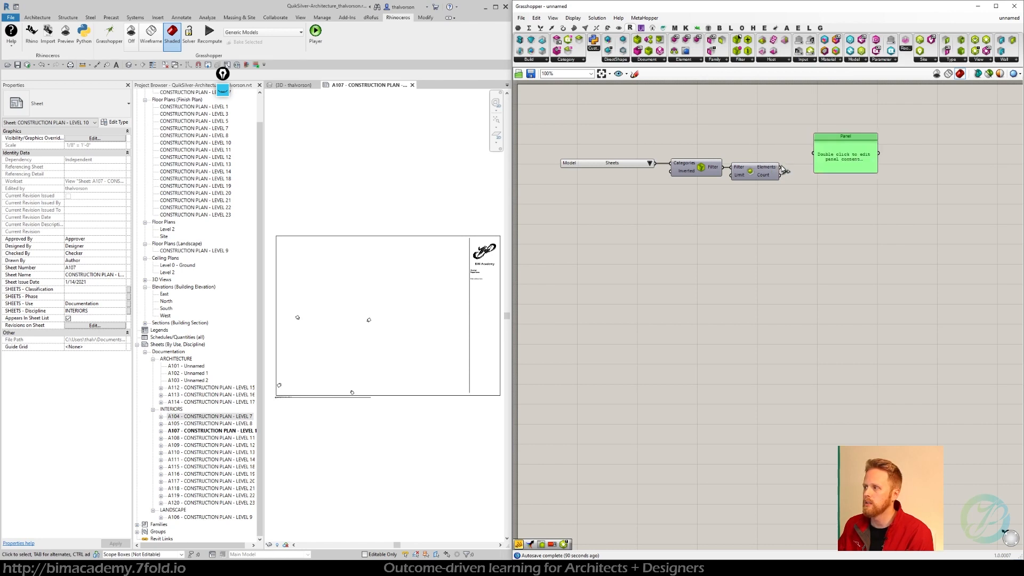
{"action": "left_click_drag", "start_coordinate": [779, 167], "coordinate": [815, 155]}
{"action": "left_click_drag", "start_coordinate": [877, 173], "coordinate": [1010, 218]}
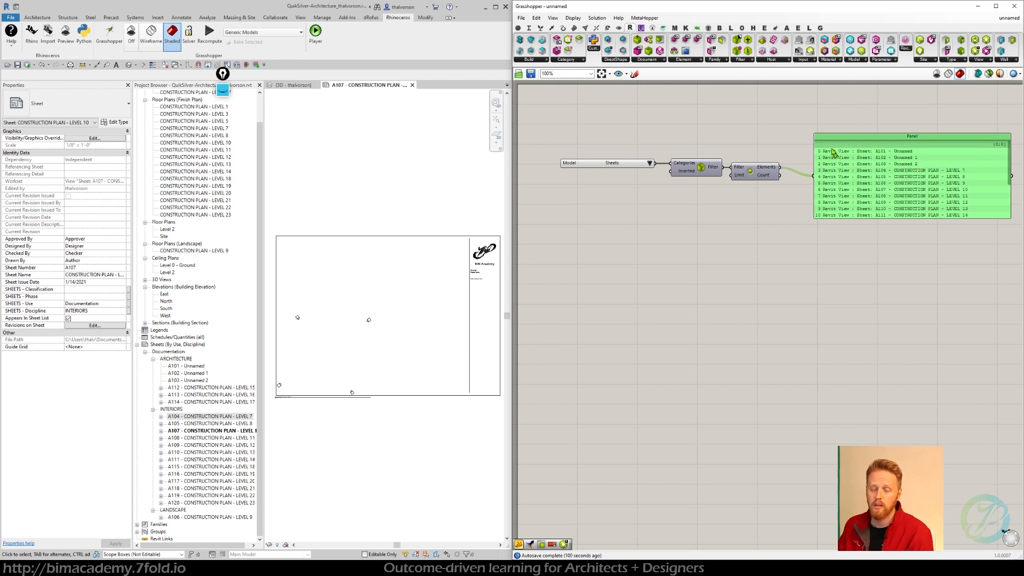
{"action": "right_click_drag", "start_coordinate": [791, 148], "coordinate": [771, 145]}
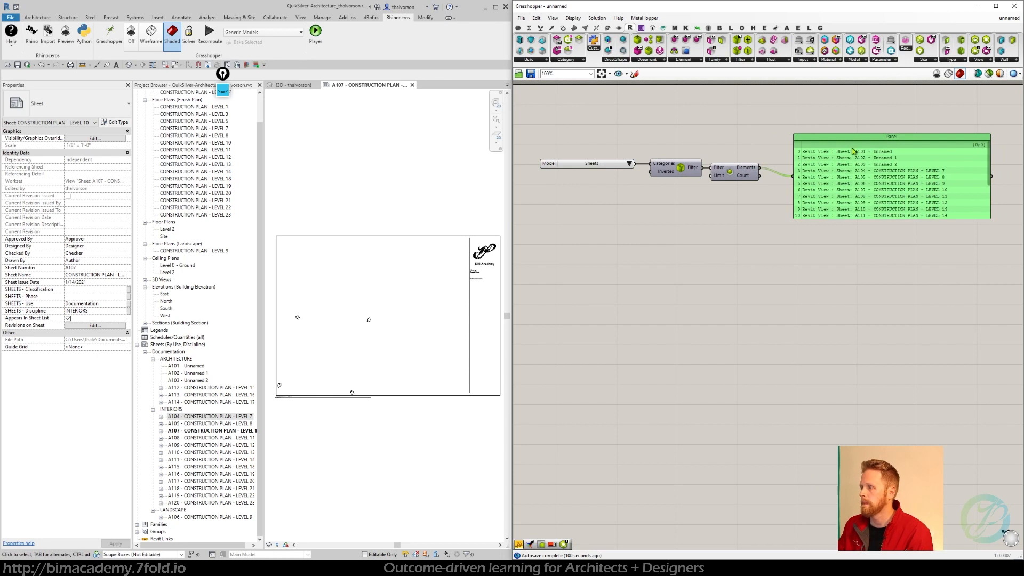
{"action": "left_click_drag", "start_coordinate": [989, 164], "coordinate": [995, 162]}
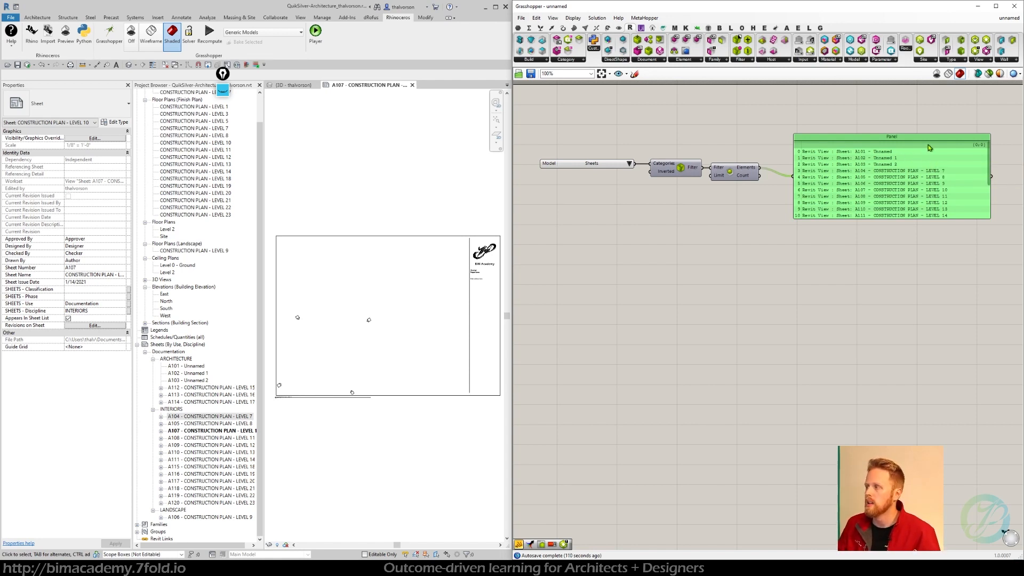
Step: Move the Sheets picker, Category Filter and Query Elements together slightly up and away from the panel
{"action": "left_click_drag", "start_coordinate": [758, 145], "coordinate": [581, 191]}
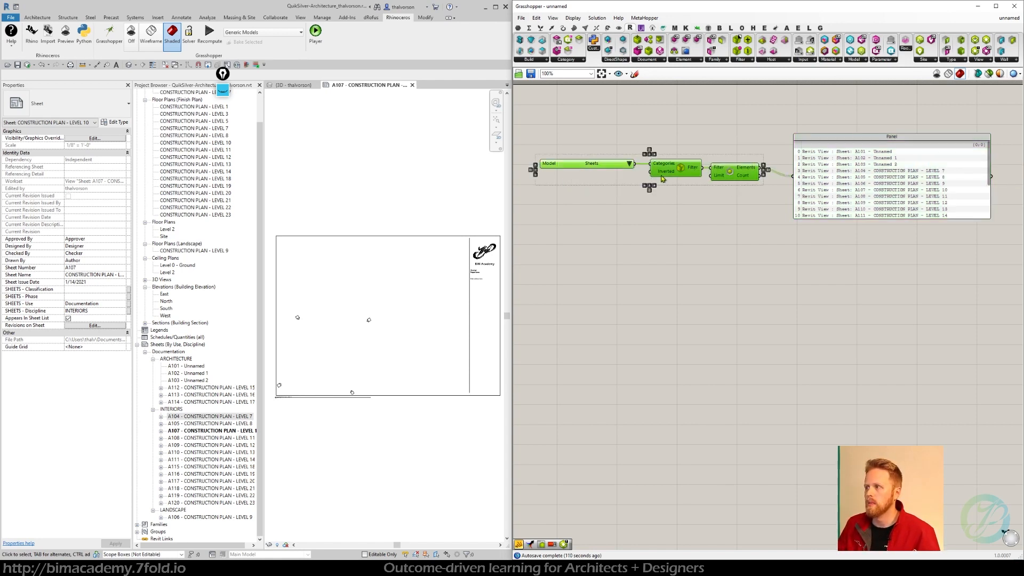
{"action": "left_click_drag", "start_coordinate": [681, 171], "coordinate": [662, 149]}
{"action": "left_click", "coordinate": [683, 189]}
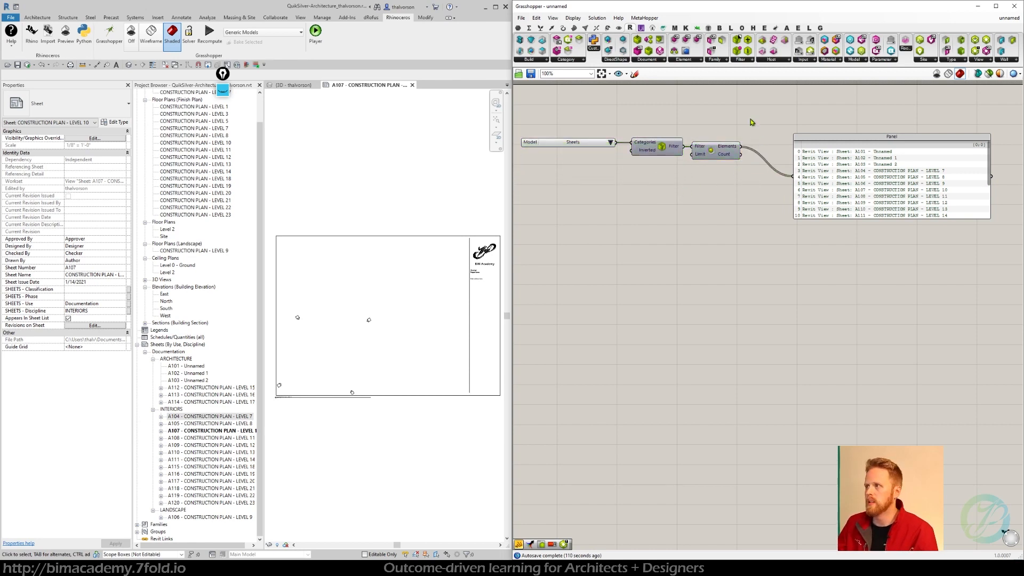
Step: Try an Element Passport between Query Elements and the panel, feeding its Id and DocumentGUID outputs to the panel in turn
{"action": "left_click", "coordinate": [657, 60]}
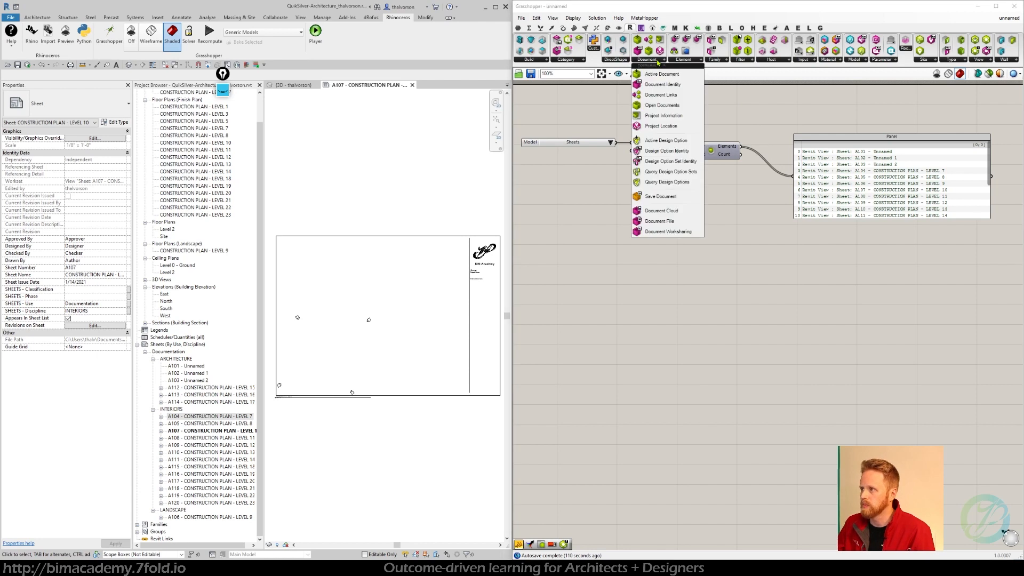
{"action": "left_click", "coordinate": [686, 60]}
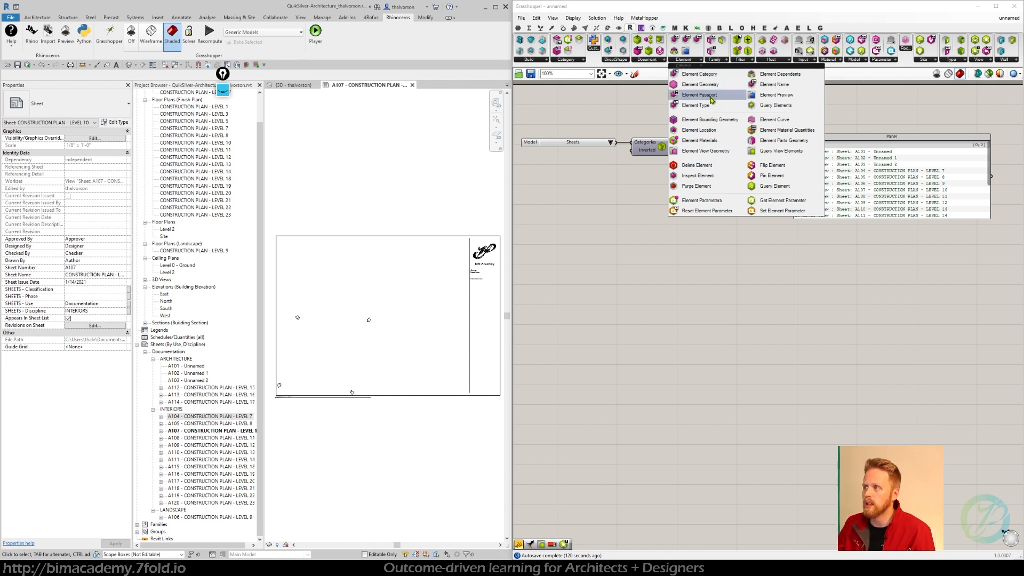
{"action": "left_click_drag", "start_coordinate": [711, 100], "coordinate": [832, 170]}
{"action": "scroll", "coordinate": [813, 144], "scroll_direction": "up", "scroll_amount": 3}
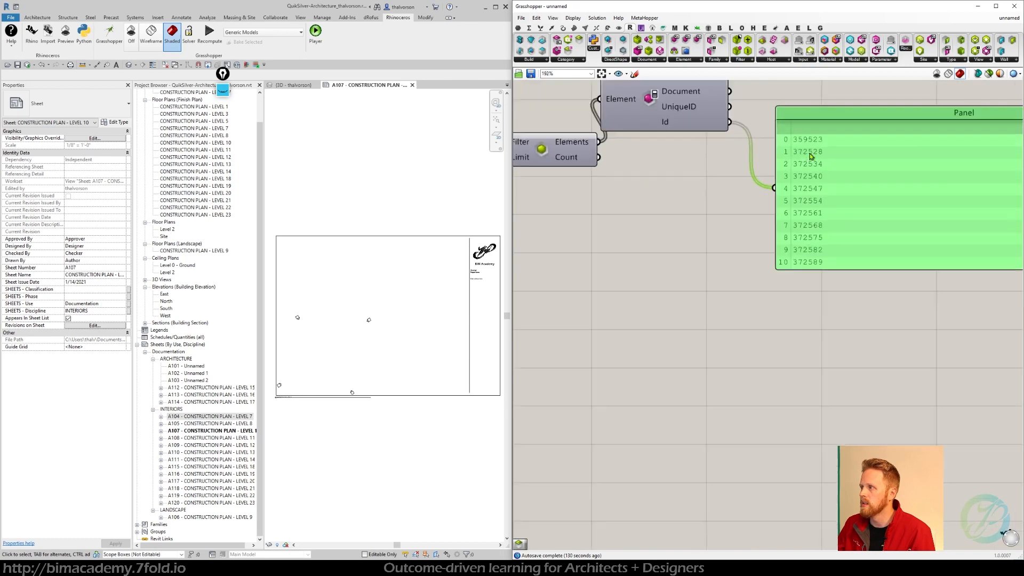
{"action": "right_click_drag", "start_coordinate": [735, 167], "coordinate": [727, 192]}
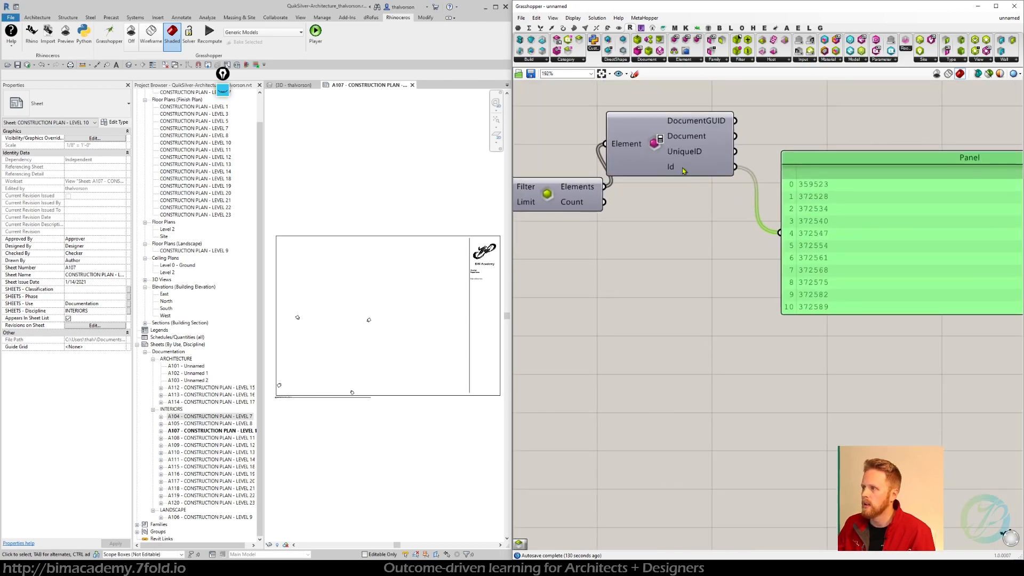
{"action": "left_click_drag", "start_coordinate": [735, 121], "coordinate": [779, 232]}
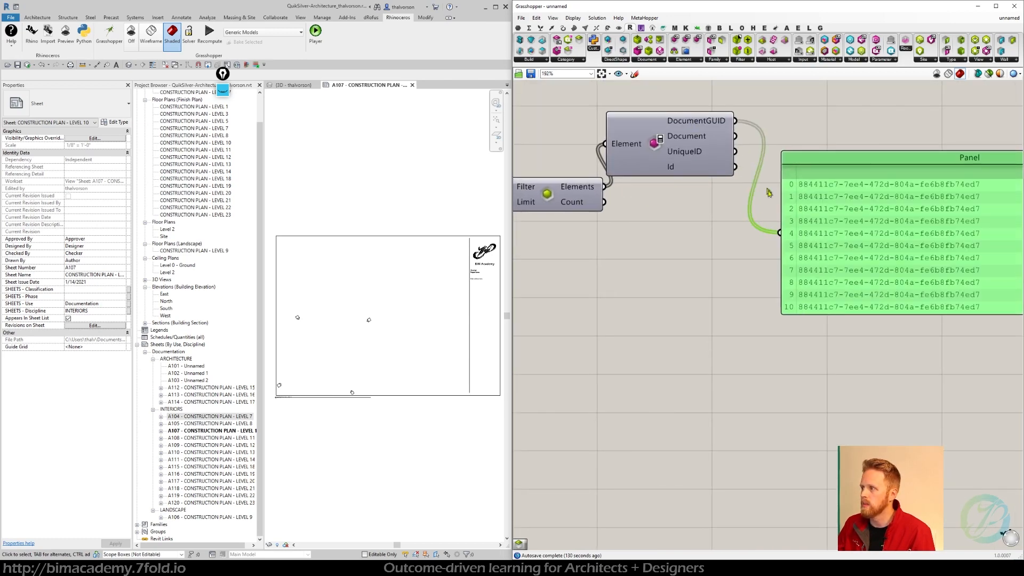
{"action": "right_click_drag", "start_coordinate": [818, 118], "coordinate": [805, 123]}
{"action": "scroll", "coordinate": [690, 171], "scroll_direction": "down", "scroll_amount": 2}
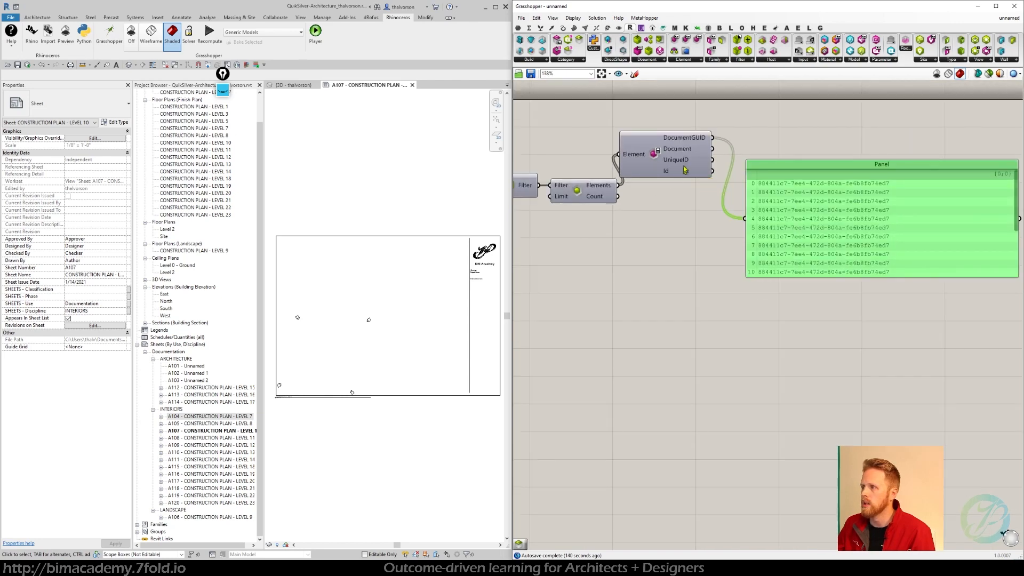
Step: Delete the Element Passport and wire the Elements output of Query Elements directly to the panel again
{"action": "left_click", "coordinate": [695, 149]}
{"action": "left_click", "coordinate": [675, 60]}
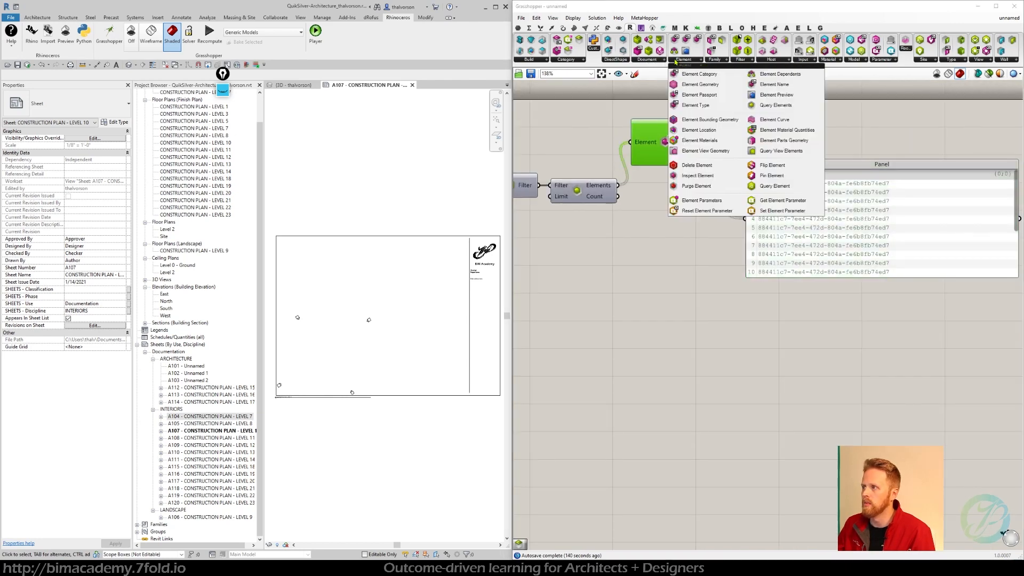
{"action": "left_click", "coordinate": [836, 109]}
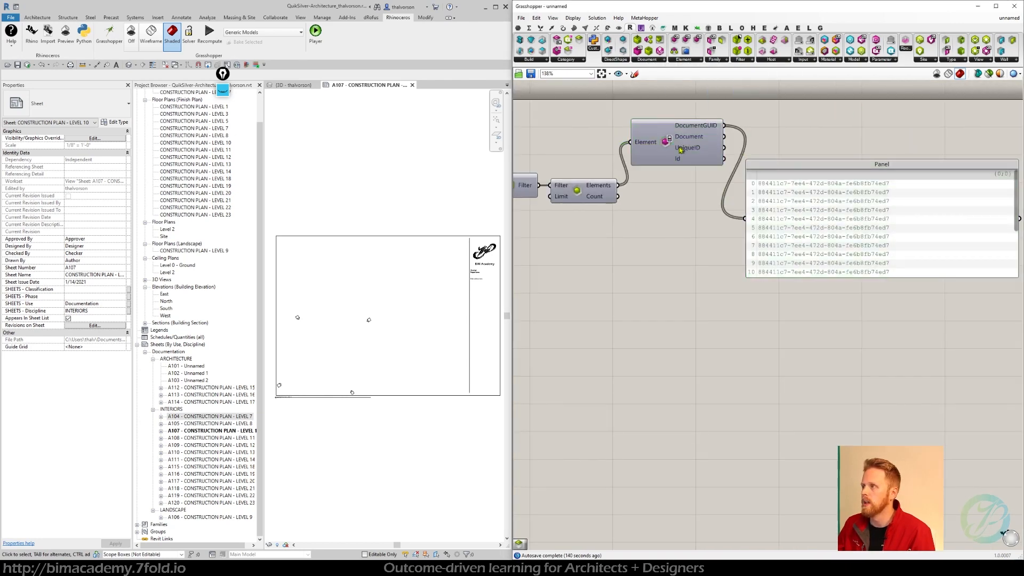
{"action": "left_click", "coordinate": [661, 150]}
{"action": "key", "text": "Delete"}
{"action": "scroll", "coordinate": [669, 151], "scroll_direction": "down", "scroll_amount": 1}
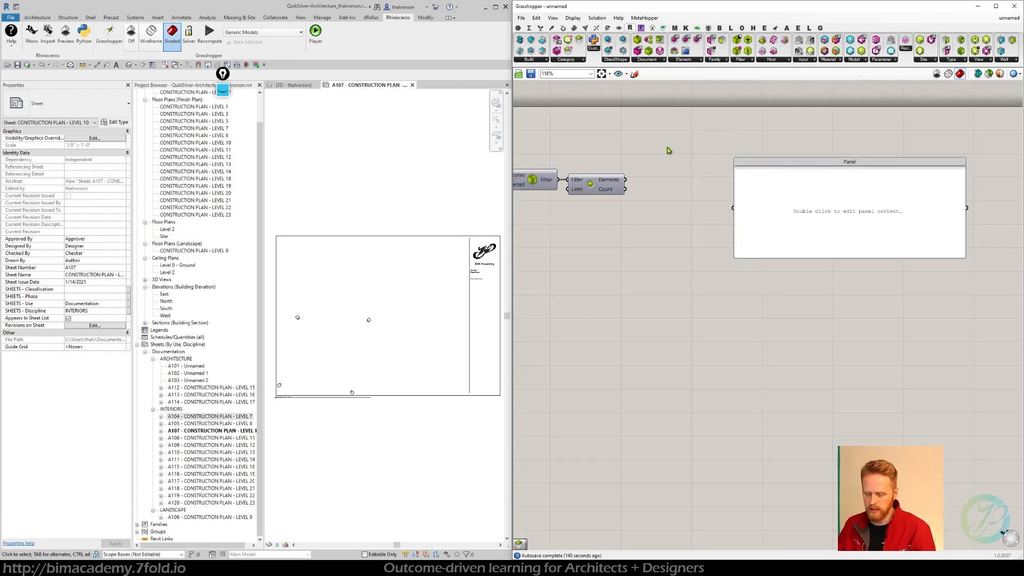
{"action": "right_click_drag", "start_coordinate": [630, 190], "coordinate": [690, 174]}
{"action": "left_click_drag", "start_coordinate": [677, 179], "coordinate": [784, 206]}
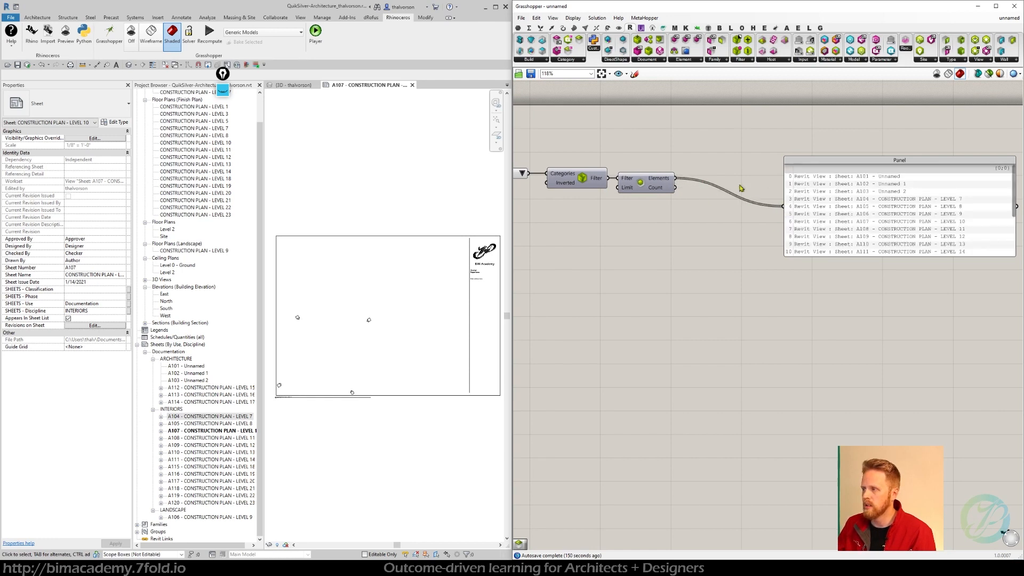
Step: Insert a Graft Tree between Query Elements and the panel, level with Query Elements, and simplify its Tree output
{"action": "right_click_drag", "start_coordinate": [745, 182], "coordinate": [732, 180]}
{"action": "double_click", "coordinate": [687, 152]}
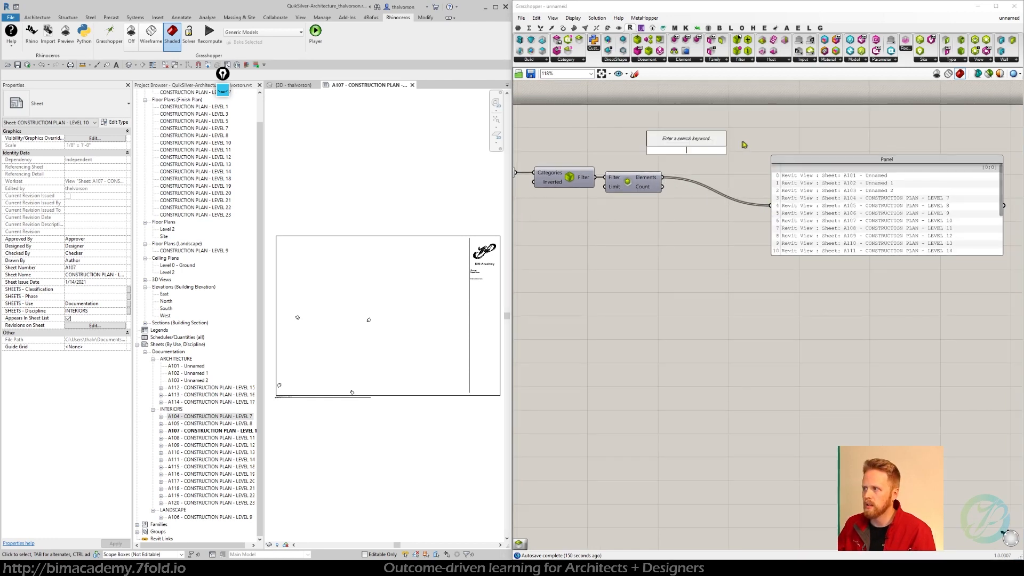
{"action": "type", "text": "graf"}
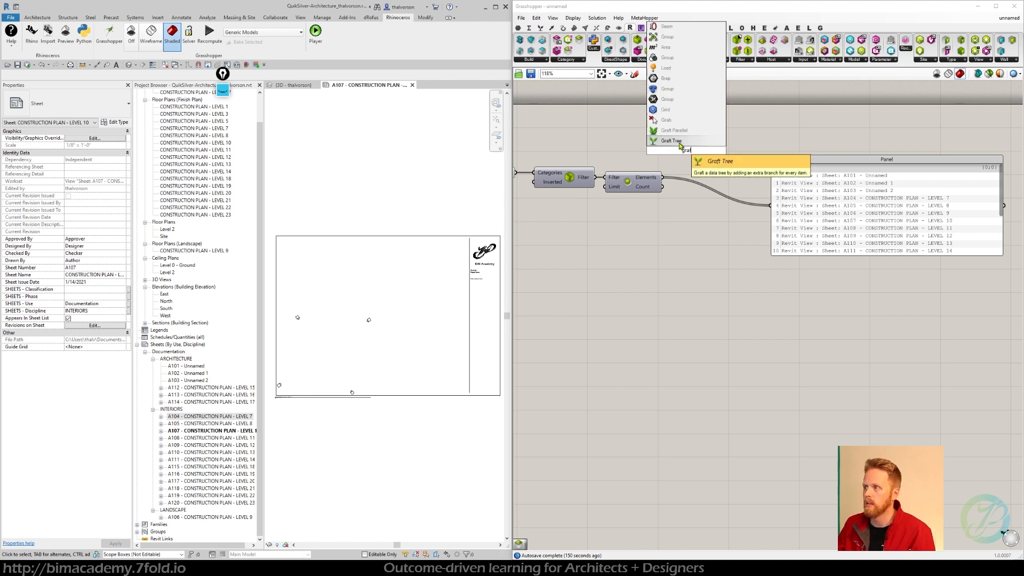
{"action": "key", "text": "Return"}
{"action": "left_click_drag", "start_coordinate": [662, 177], "coordinate": [770, 205]}
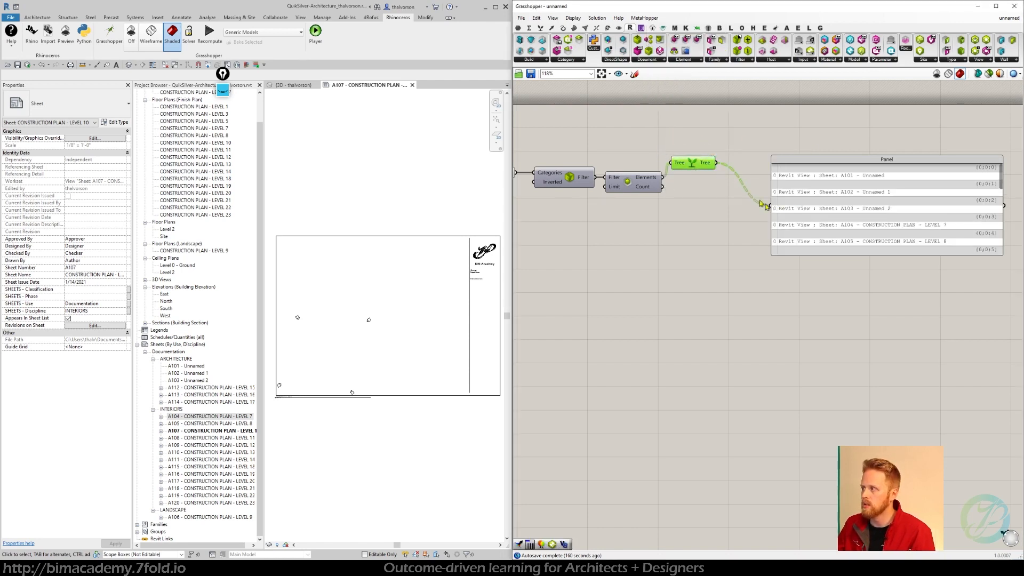
{"action": "left_click_drag", "start_coordinate": [697, 167], "coordinate": [701, 181]}
{"action": "right_click_drag", "start_coordinate": [751, 209], "coordinate": [711, 201]}
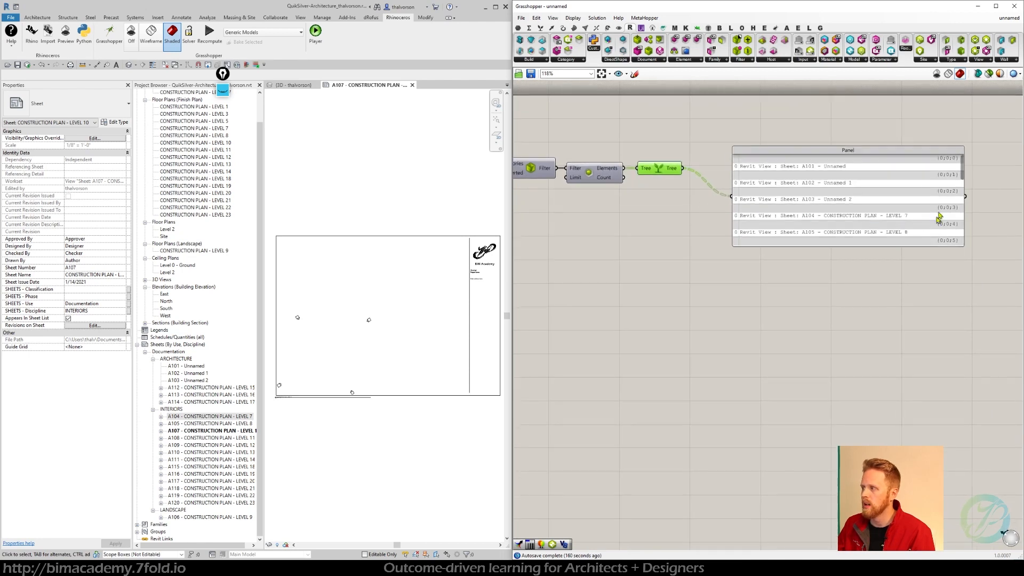
{"action": "right_click", "coordinate": [675, 171]}
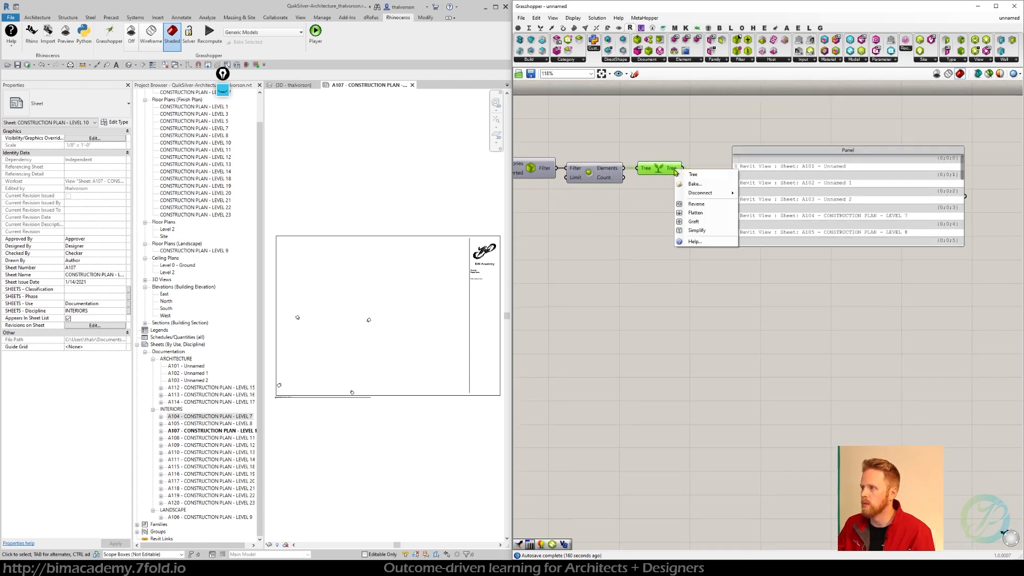
{"action": "left_click", "coordinate": [696, 230]}
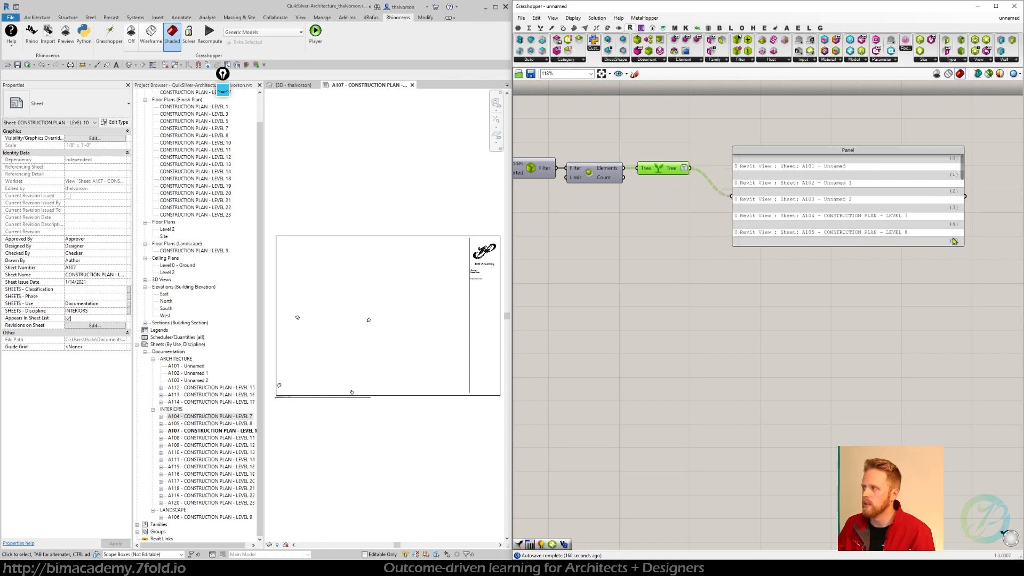
Step: Make the panel taller to show more sheet branches and move it farther right of the Graft Tree
{"action": "left_click_drag", "start_coordinate": [942, 247], "coordinate": [932, 367]}
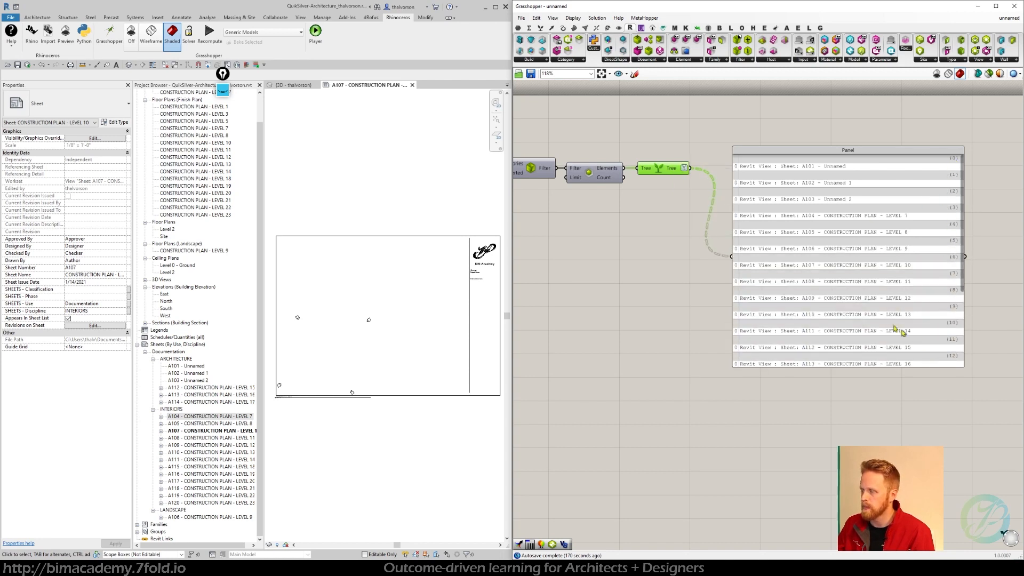
{"action": "left_click_drag", "start_coordinate": [837, 185], "coordinate": [867, 171]}
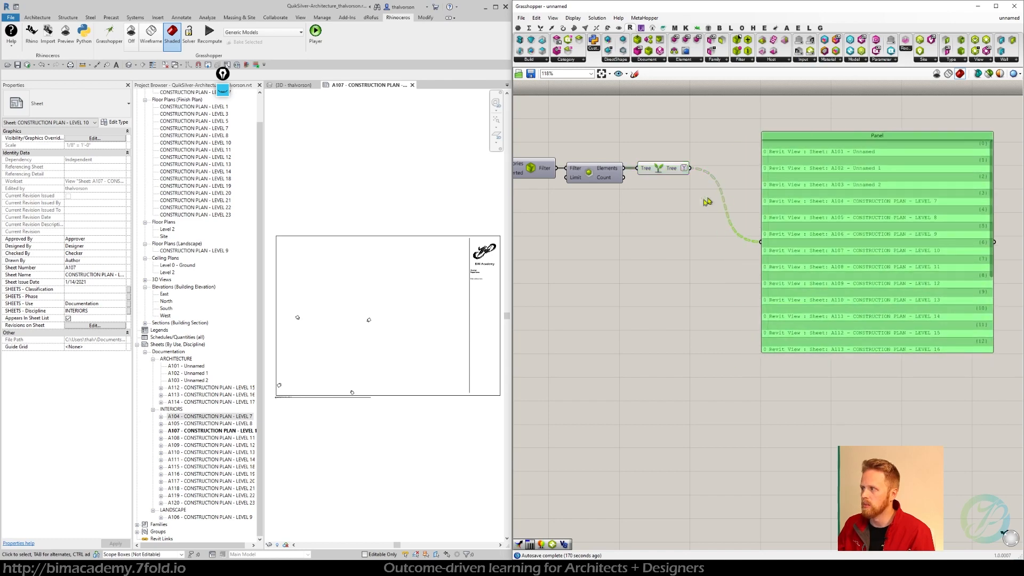
{"action": "left_click", "coordinate": [691, 213]}
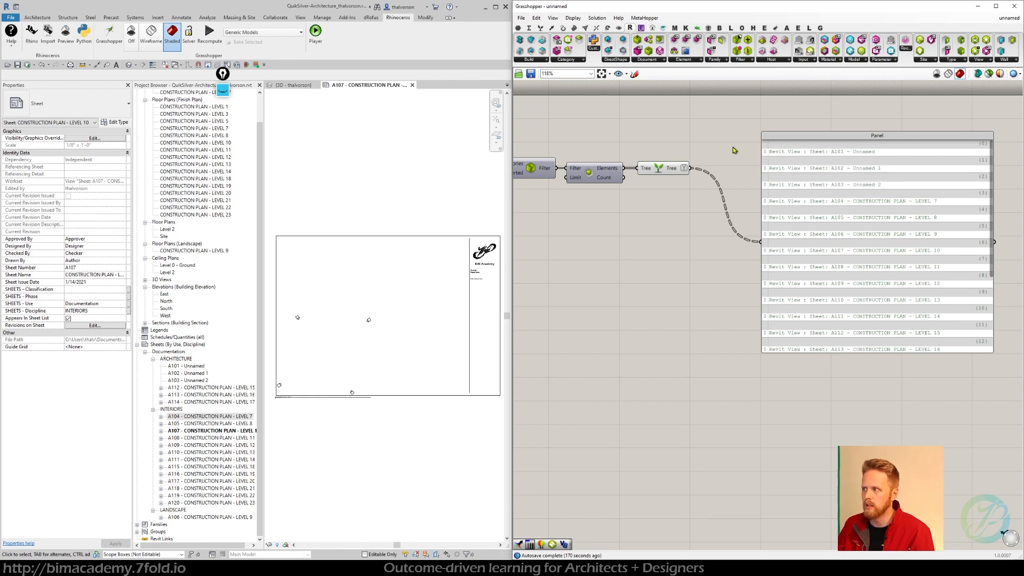
{"action": "left_click_drag", "start_coordinate": [799, 173], "coordinate": [813, 172]}
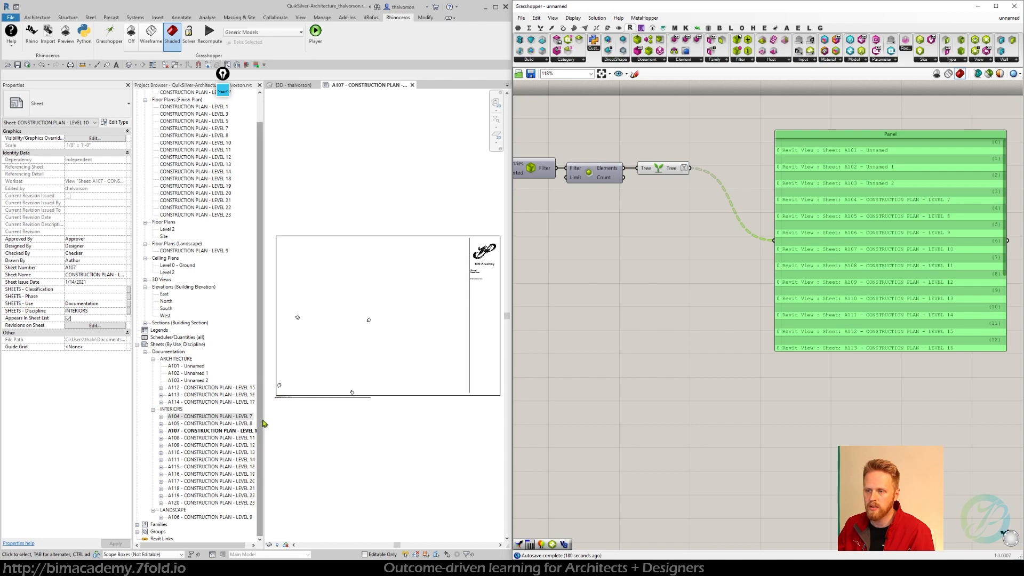
Step: In Revit, widen the Project Browser and examine which view is placed on sheet A107, collapsing the sheet again
{"action": "left_click_drag", "start_coordinate": [264, 419], "coordinate": [296, 419]}
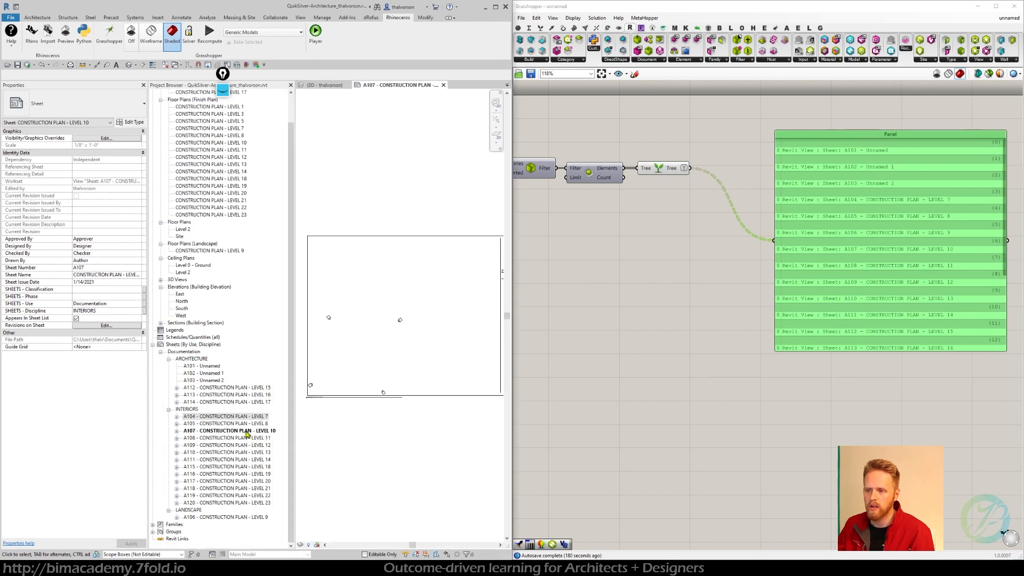
{"action": "left_click", "coordinate": [176, 430]}
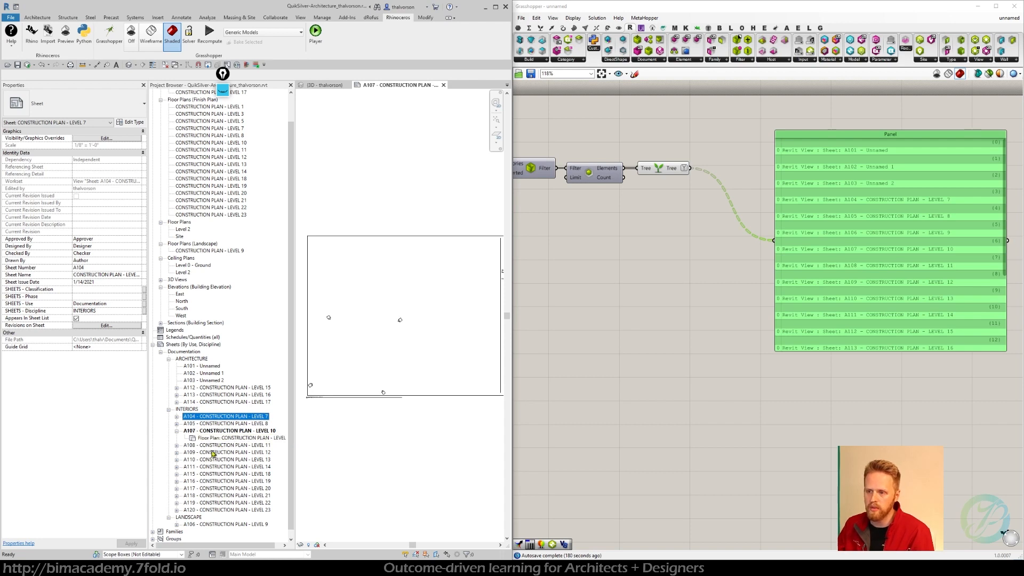
{"action": "left_click", "coordinate": [215, 373]}
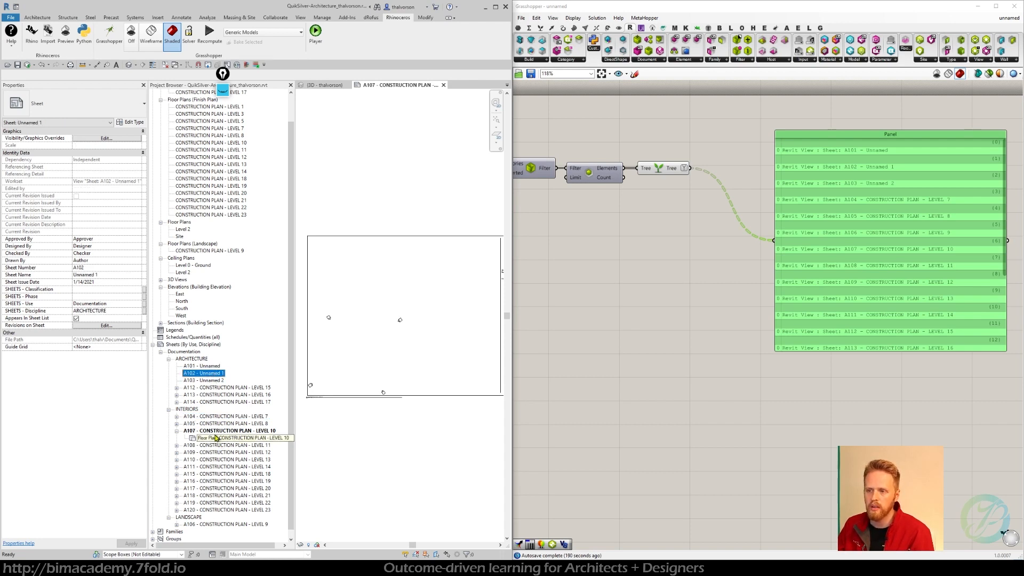
{"action": "left_click", "coordinate": [177, 431]}
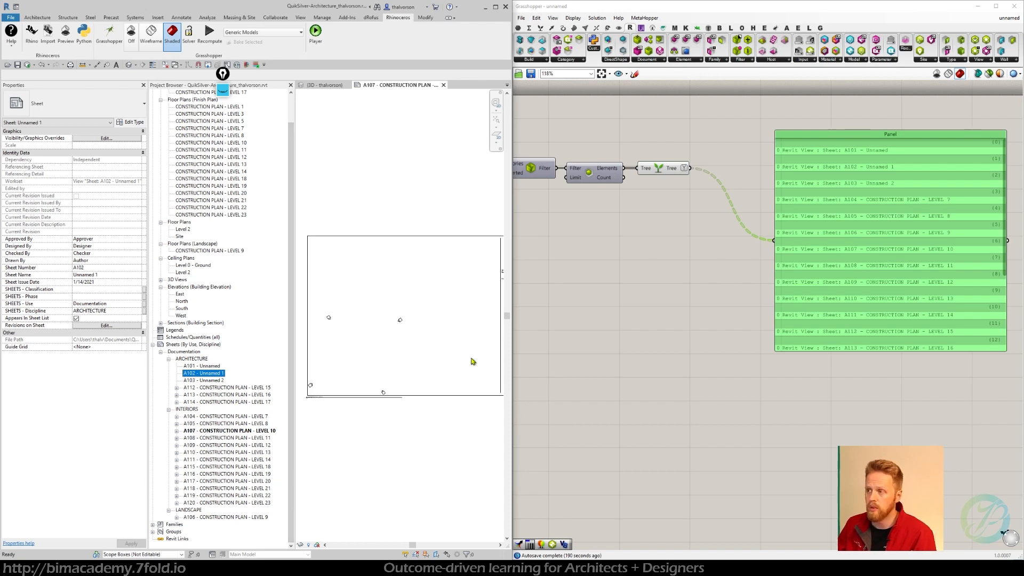
Step: Back in Grasshopper, place a Query View Elements component below the Graft Tree, between it and the panel
{"action": "left_click", "coordinate": [653, 249]}
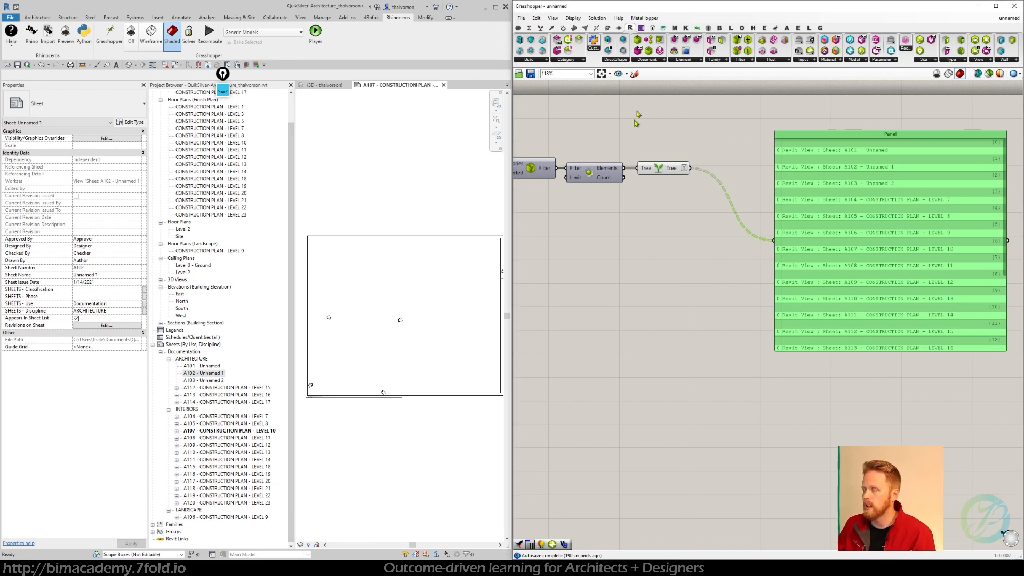
{"action": "left_click", "coordinate": [652, 62]}
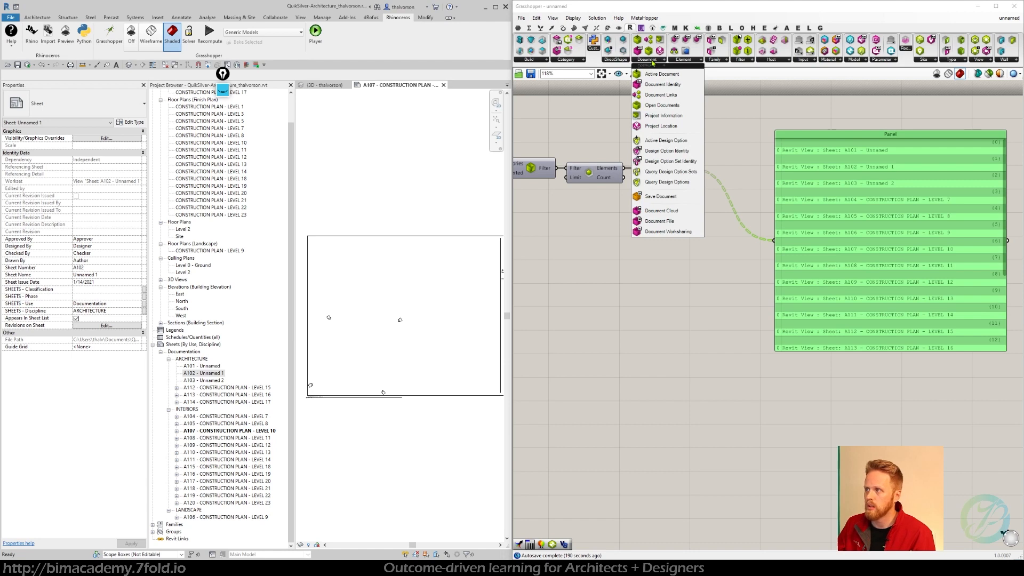
{"action": "left_click", "coordinate": [688, 62]}
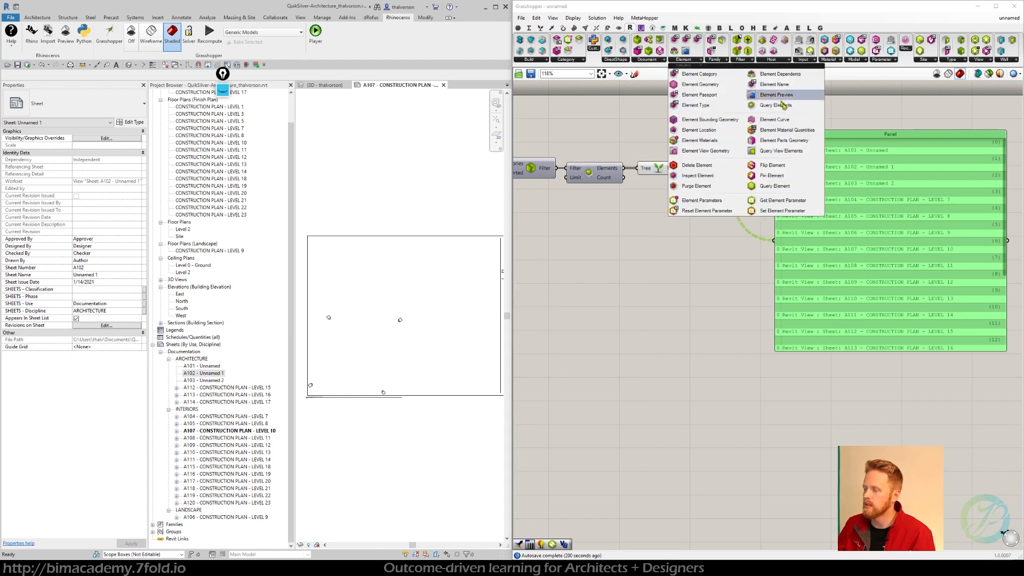
{"action": "left_click", "coordinate": [796, 152]}
{"action": "left_click", "coordinate": [717, 227]}
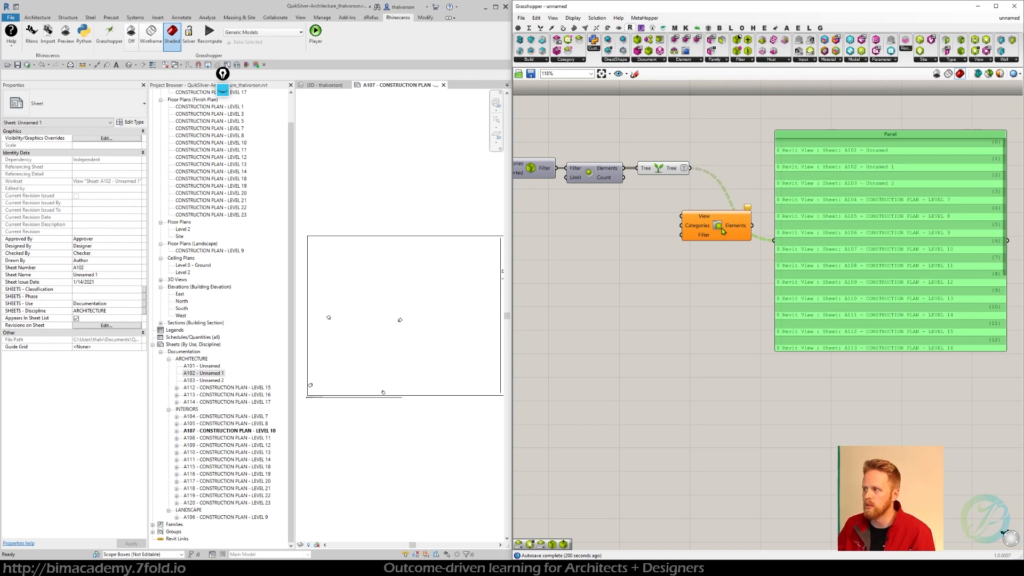
Step: Place an Element Dependents component above the Graft Tree's output wire, and shift Query View Elements and the panel to make room
{"action": "left_click_drag", "start_coordinate": [723, 231], "coordinate": [724, 239]}
{"action": "left_click_drag", "start_coordinate": [811, 238], "coordinate": [816, 235]}
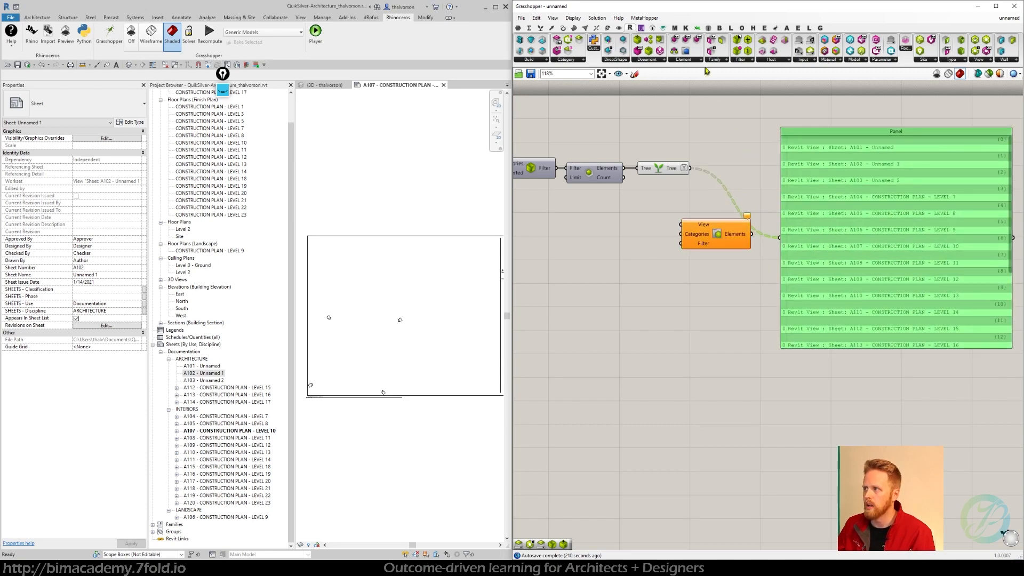
{"action": "left_click", "coordinate": [687, 59]}
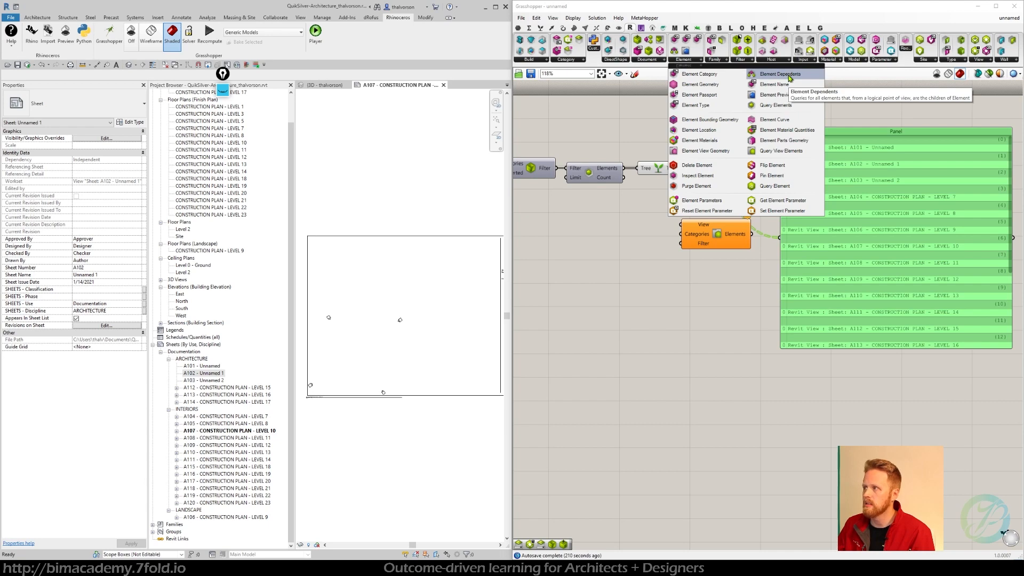
{"action": "left_click_drag", "start_coordinate": [789, 79], "coordinate": [740, 142]}
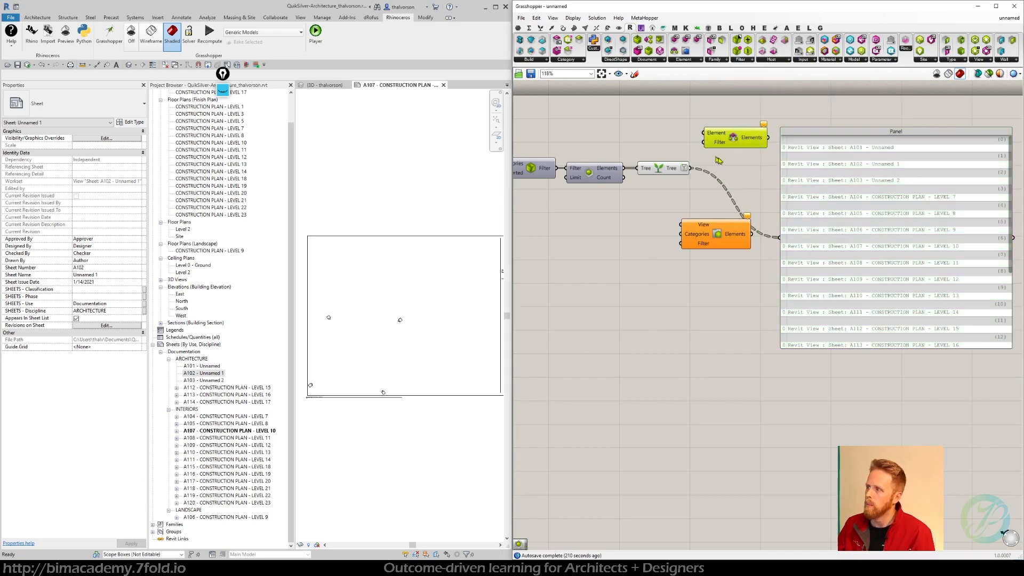
{"action": "left_click_drag", "start_coordinate": [796, 164], "coordinate": [833, 160]}
{"action": "left_click_drag", "start_coordinate": [726, 241], "coordinate": [737, 240]}
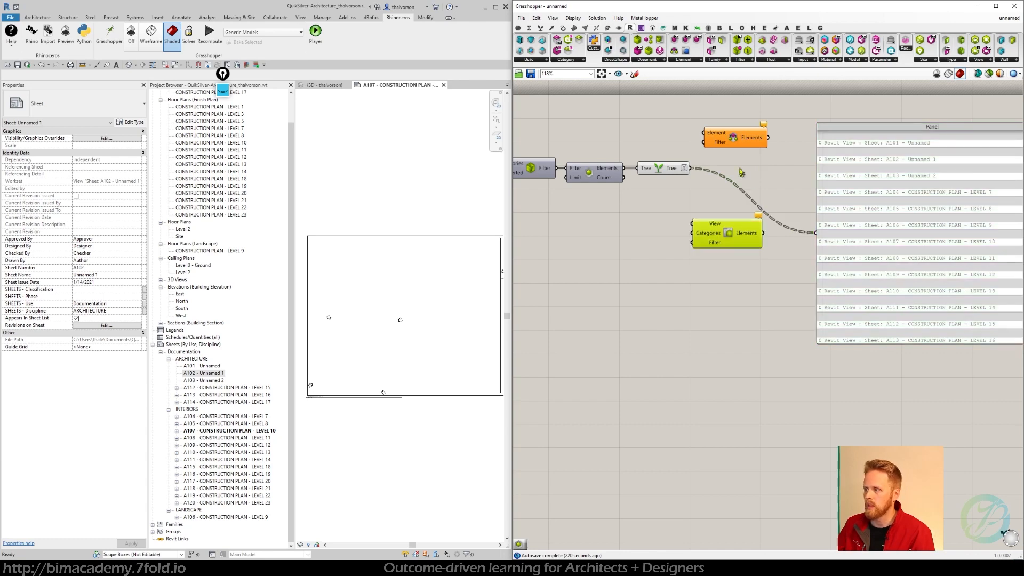
Step: Connect the grafted Tree output to the View input of Query View Elements and its Elements output to the panel
{"action": "left_click", "coordinate": [708, 194]}
{"action": "left_click_drag", "start_coordinate": [691, 169], "coordinate": [693, 224]}
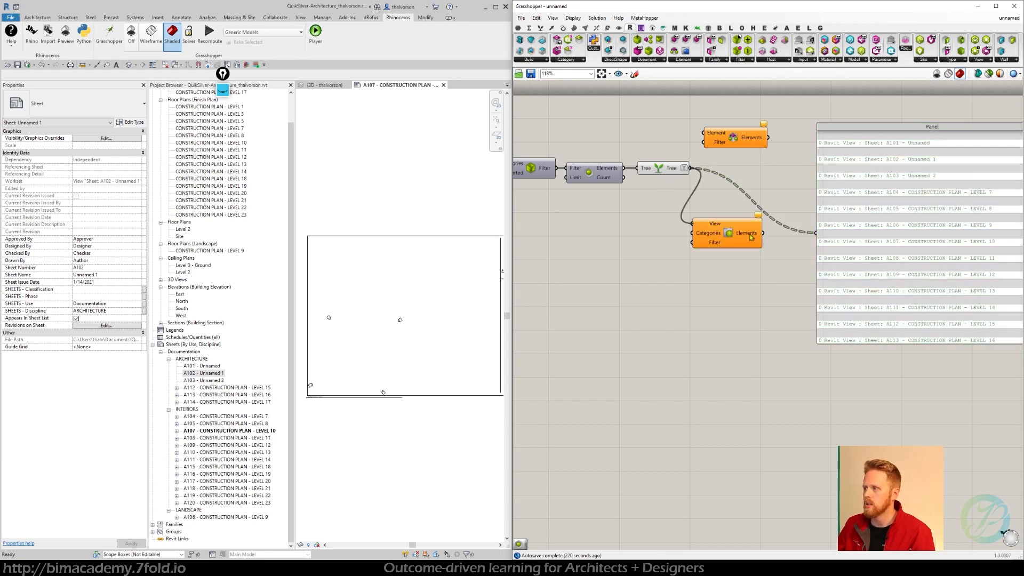
{"action": "left_click_drag", "start_coordinate": [752, 237], "coordinate": [815, 232]}
{"action": "right_click_drag", "start_coordinate": [801, 263], "coordinate": [742, 257]}
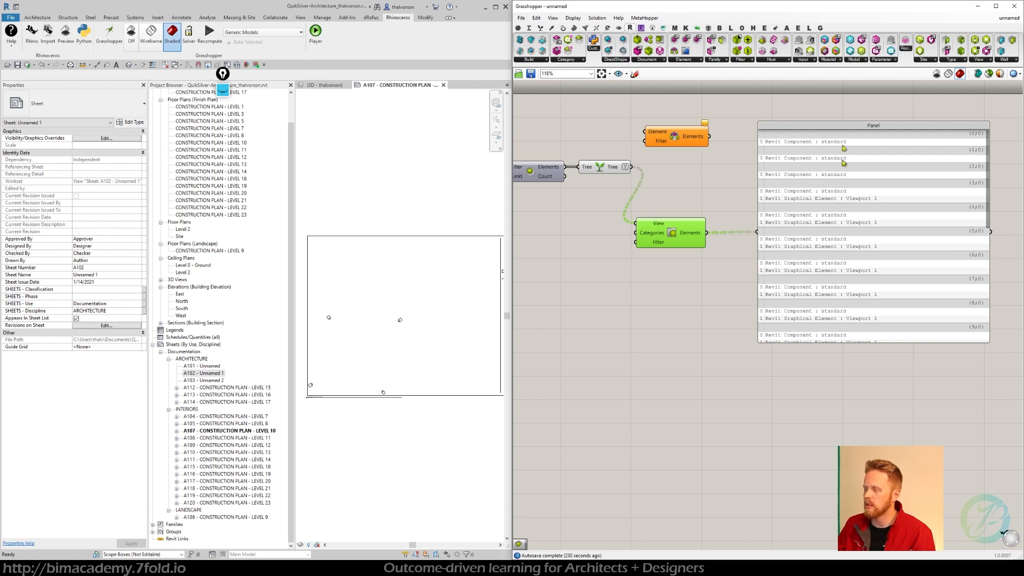
{"action": "left_click", "coordinate": [728, 203]}
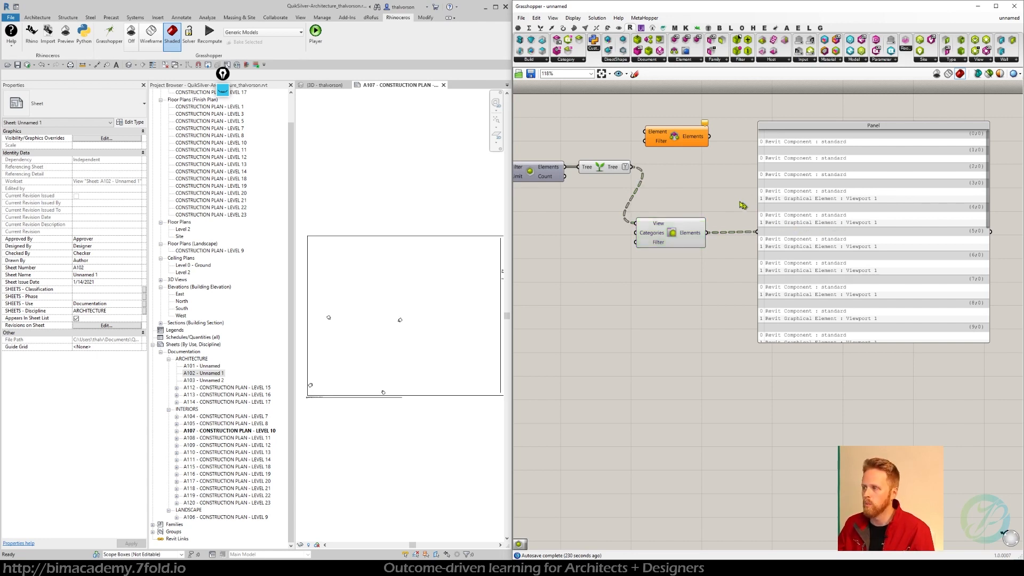
{"action": "right_click_drag", "start_coordinate": [733, 200], "coordinate": [747, 200]}
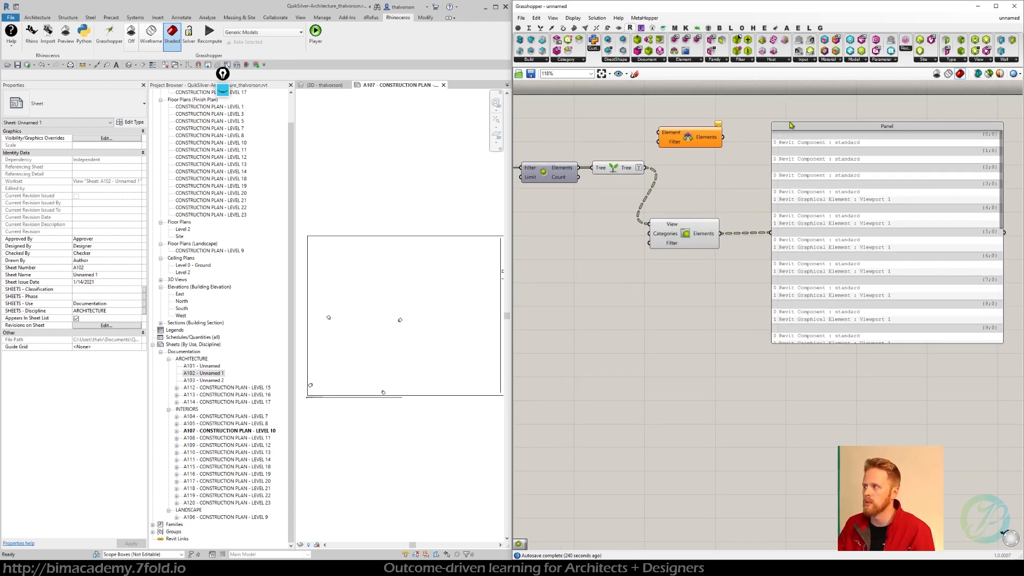
Step: Place an Annotation Categories Picker beside Query View Elements and set its category to Viewports
{"action": "left_click", "coordinate": [804, 60]}
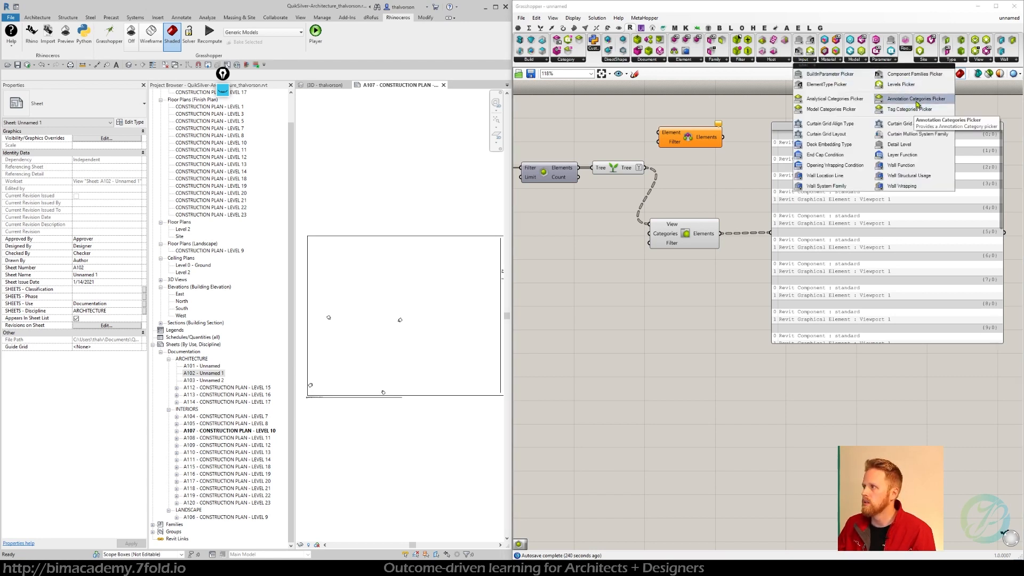
{"action": "left_click", "coordinate": [939, 103]}
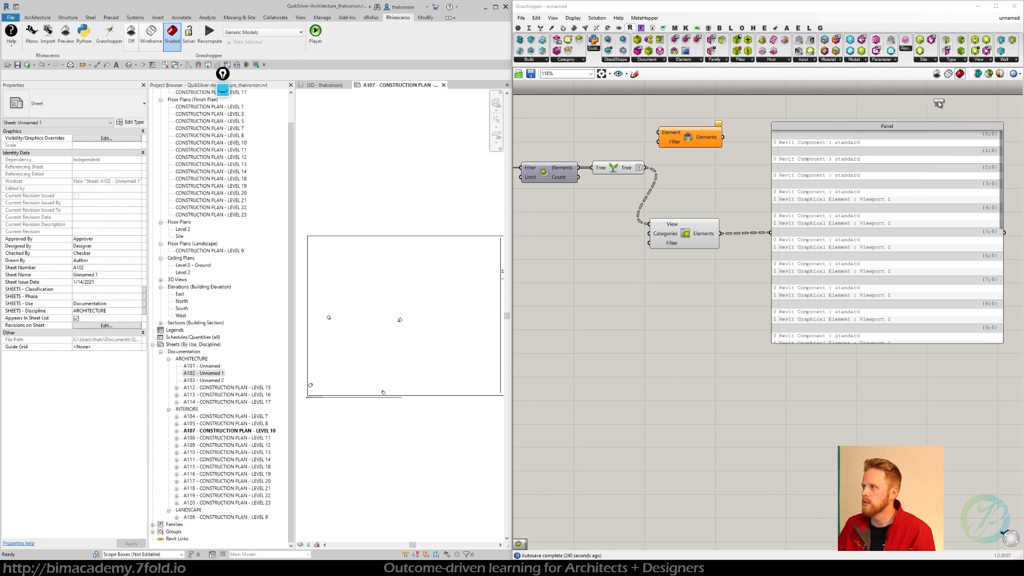
{"action": "left_click", "coordinate": [569, 239]}
{"action": "right_click_drag", "start_coordinate": [700, 200], "coordinate": [752, 198]}
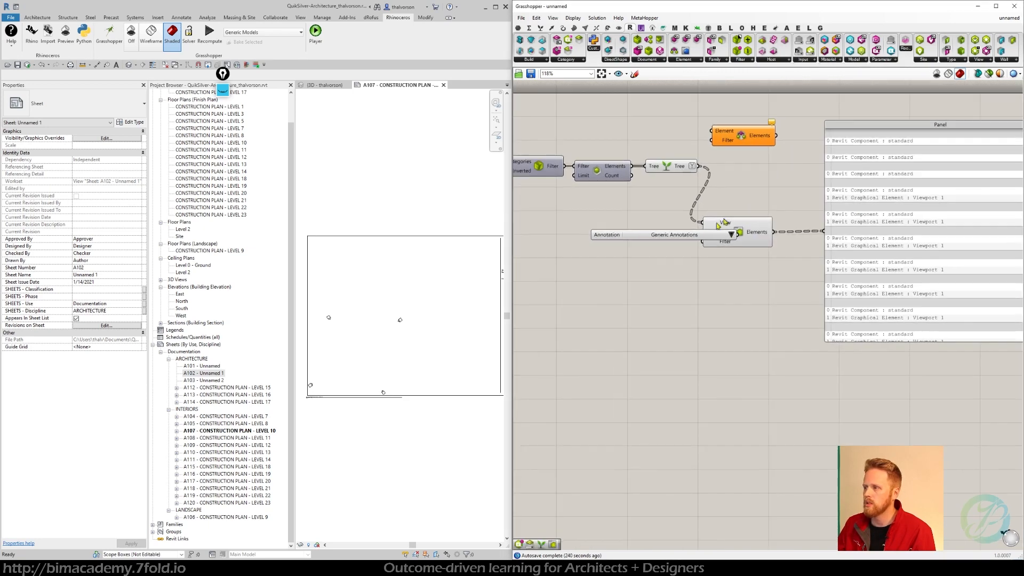
{"action": "left_click_drag", "start_coordinate": [701, 236], "coordinate": [622, 223]}
{"action": "left_click", "coordinate": [654, 224]}
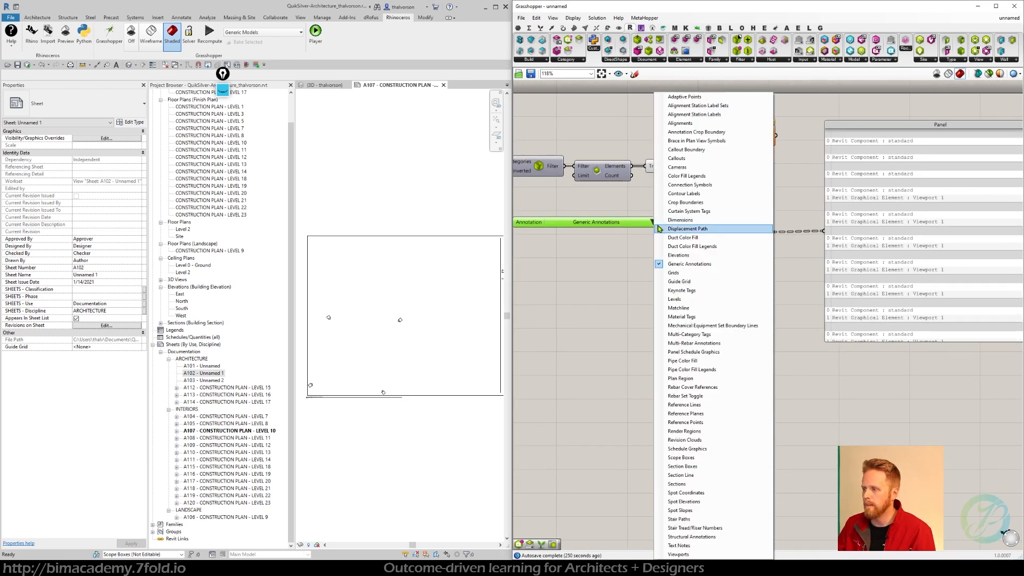
{"action": "left_click", "coordinate": [679, 555]}
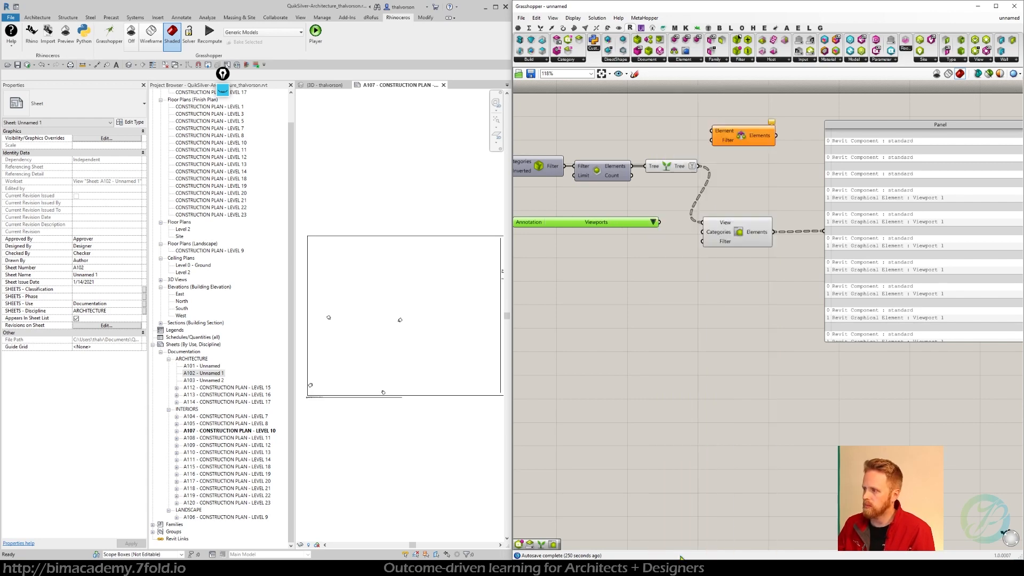
{"action": "left_click", "coordinate": [663, 376]}
Step: Connect the Viewports picker to the Categories input of Query View Elements and align the picker with that input
{"action": "right_click_drag", "start_coordinate": [662, 252], "coordinate": [674, 253]}
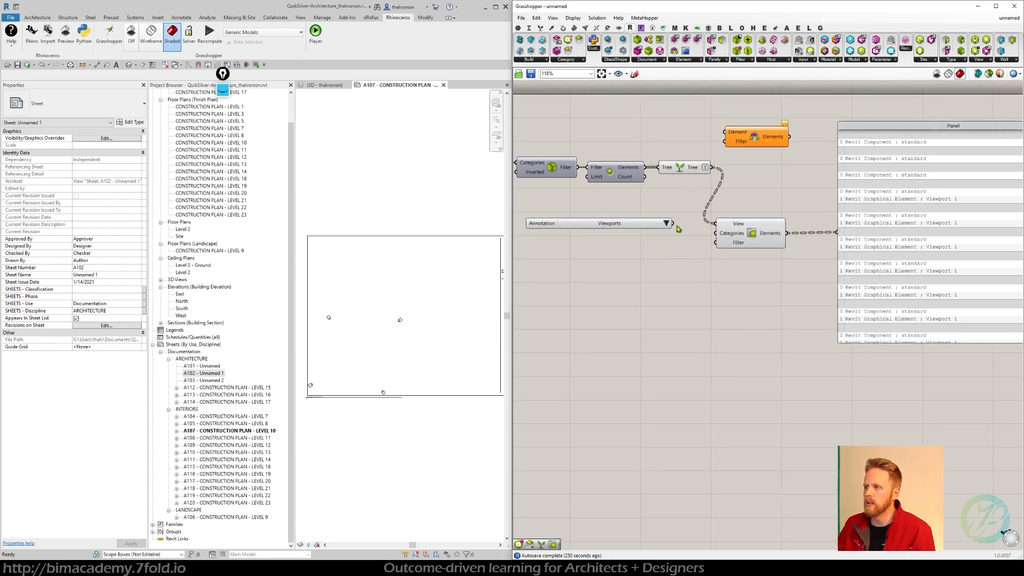
{"action": "left_click_drag", "start_coordinate": [674, 224], "coordinate": [715, 233]}
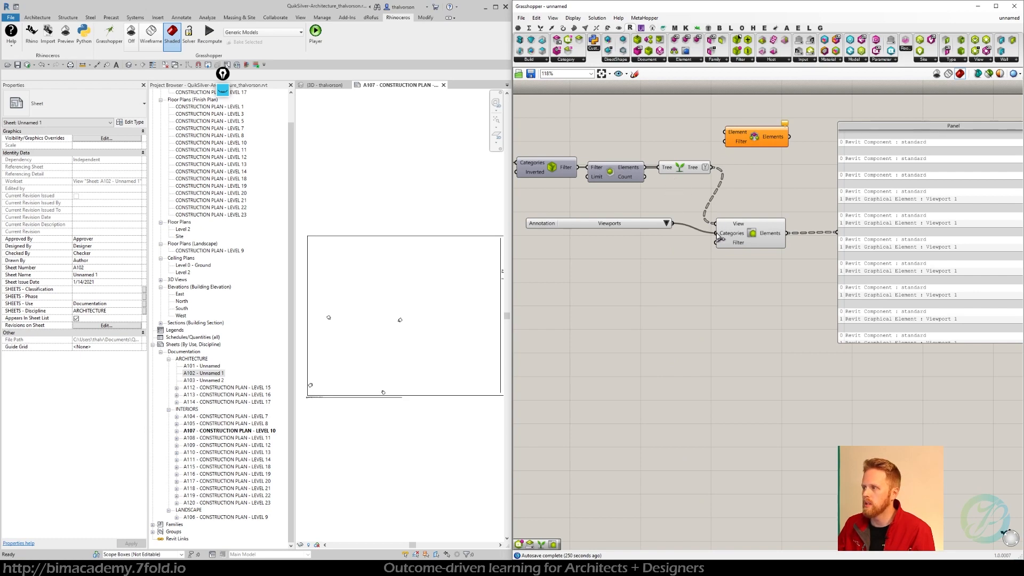
{"action": "right_click_drag", "start_coordinate": [788, 267], "coordinate": [777, 266]}
{"action": "left_click_drag", "start_coordinate": [647, 223], "coordinate": [660, 233]}
{"action": "right_click_drag", "start_coordinate": [767, 255], "coordinate": [720, 250]}
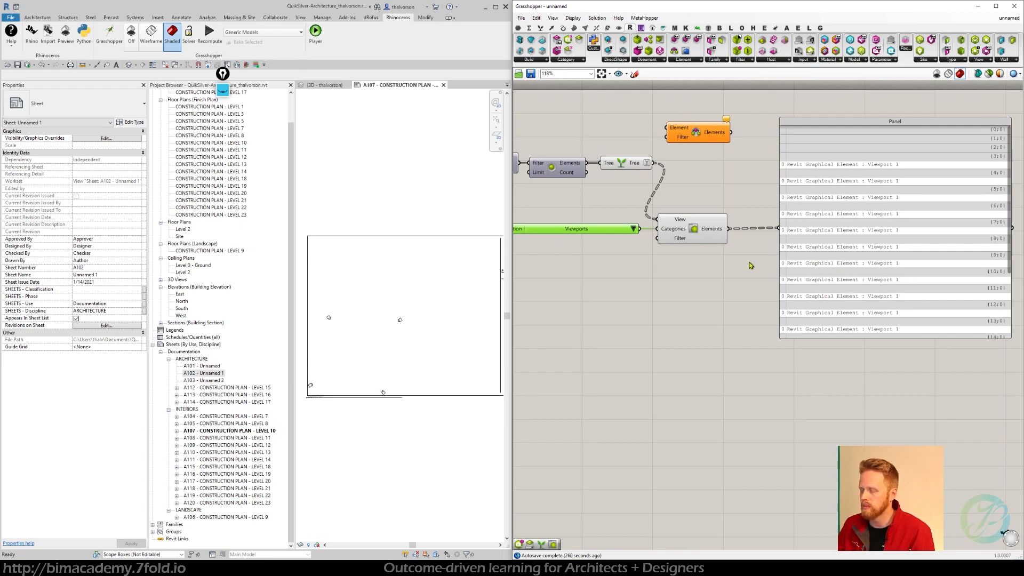
{"action": "mouse_move", "coordinate": [751, 265]}
{"action": "right_mouse_down"}
{"action": "mouse_move", "coordinate": [722, 259]}
{"action": "mouse_move", "coordinate": [761, 260]}
{"action": "right_mouse_up"}
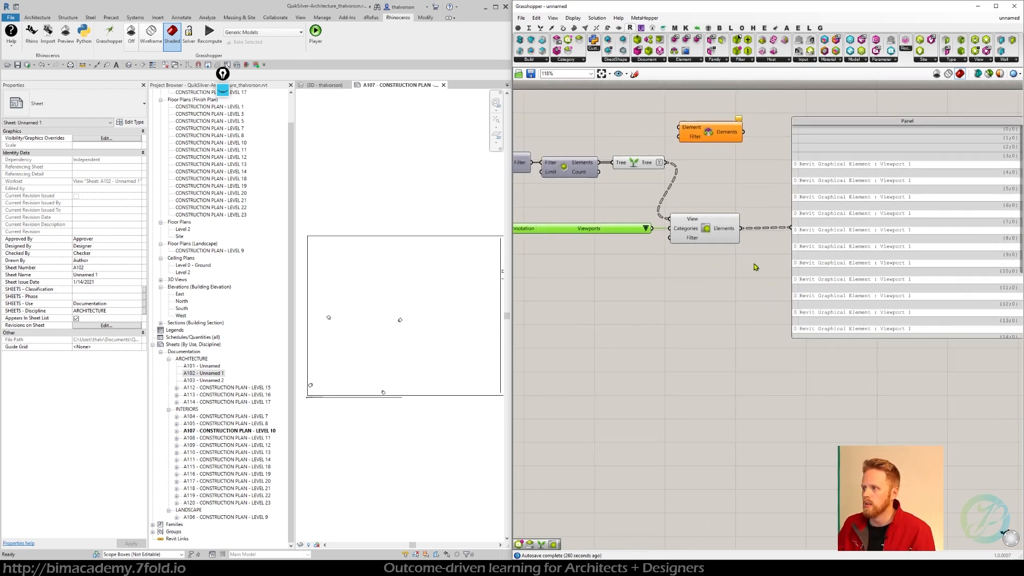
Step: Move the panel farther from Query View Elements and nudge Query View Elements and the Graft Tree to space out the definition
{"action": "left_click_drag", "start_coordinate": [875, 245], "coordinate": [897, 243]}
{"action": "right_click_drag", "start_coordinate": [803, 212], "coordinate": [763, 202]}
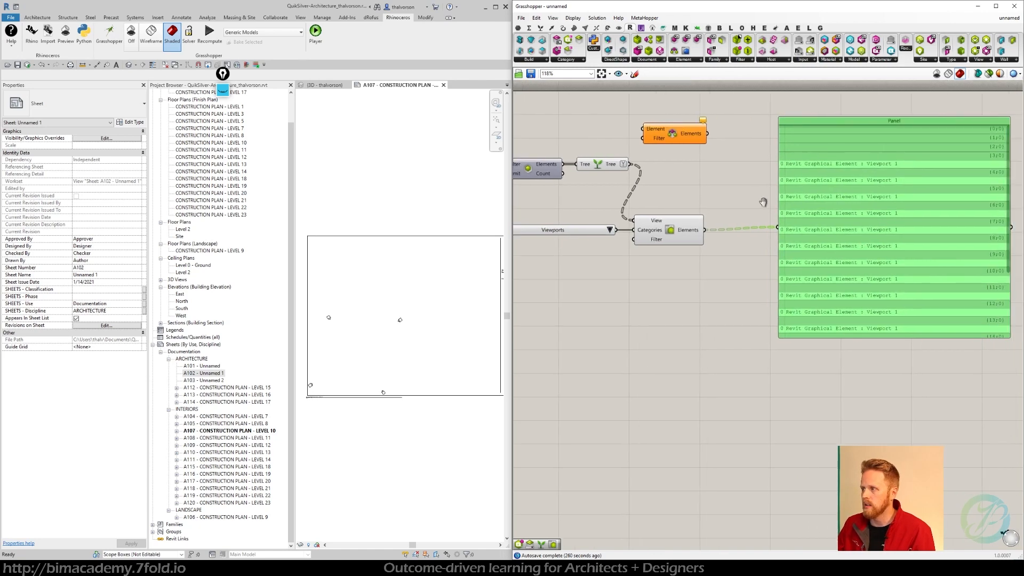
{"action": "left_click_drag", "start_coordinate": [806, 193], "coordinate": [819, 195]}
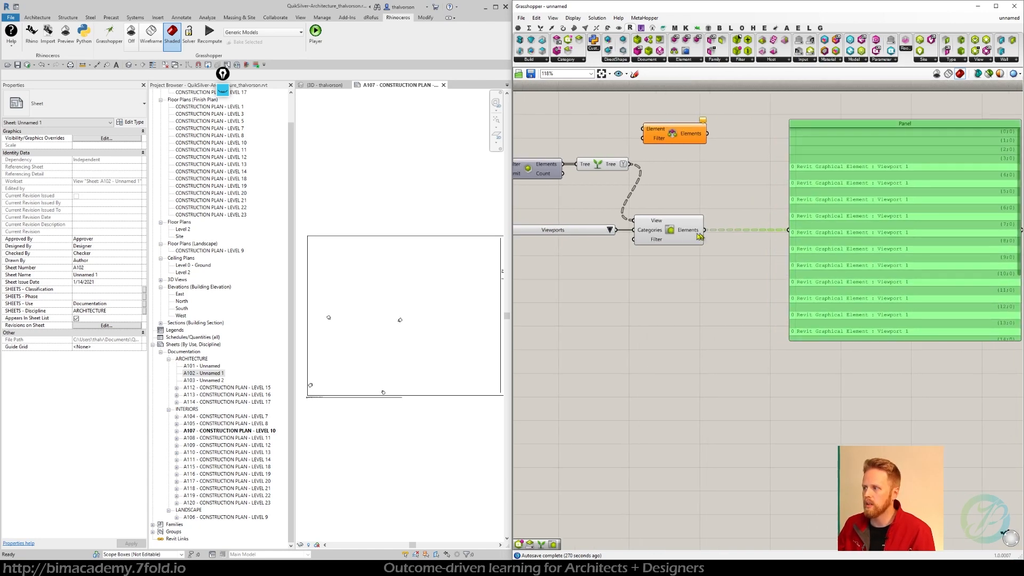
{"action": "left_click_drag", "start_coordinate": [678, 228], "coordinate": [685, 228]}
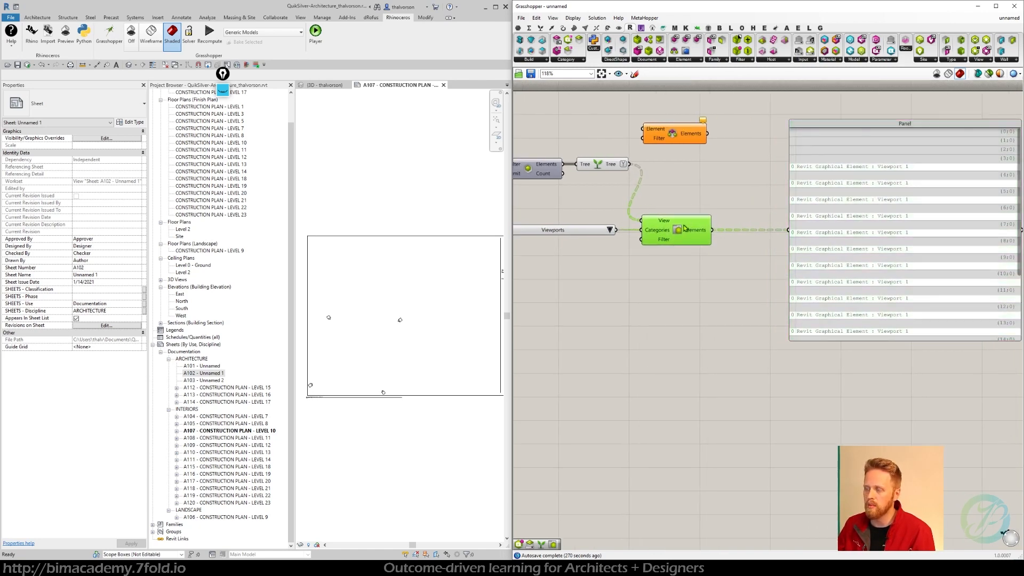
{"action": "left_click_drag", "start_coordinate": [599, 164], "coordinate": [600, 164]}
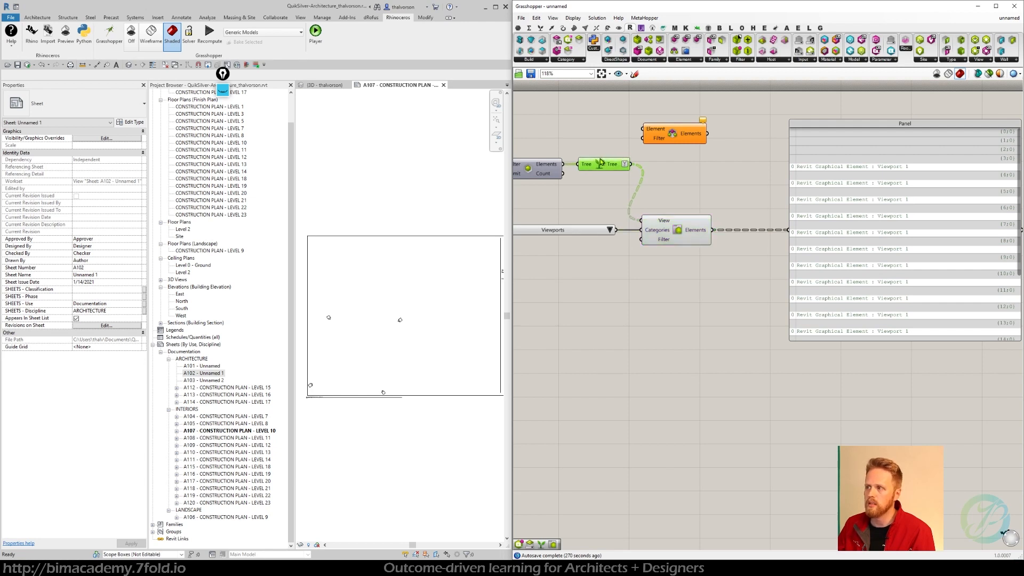
{"action": "left_click", "coordinate": [755, 193]}
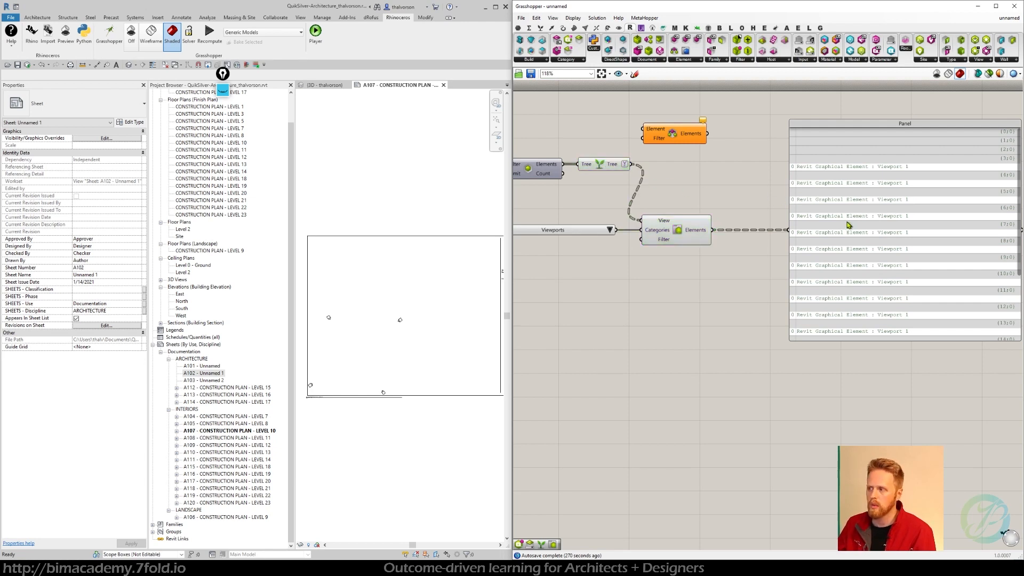
{"action": "left_click_drag", "start_coordinate": [847, 224], "coordinate": [875, 223]}
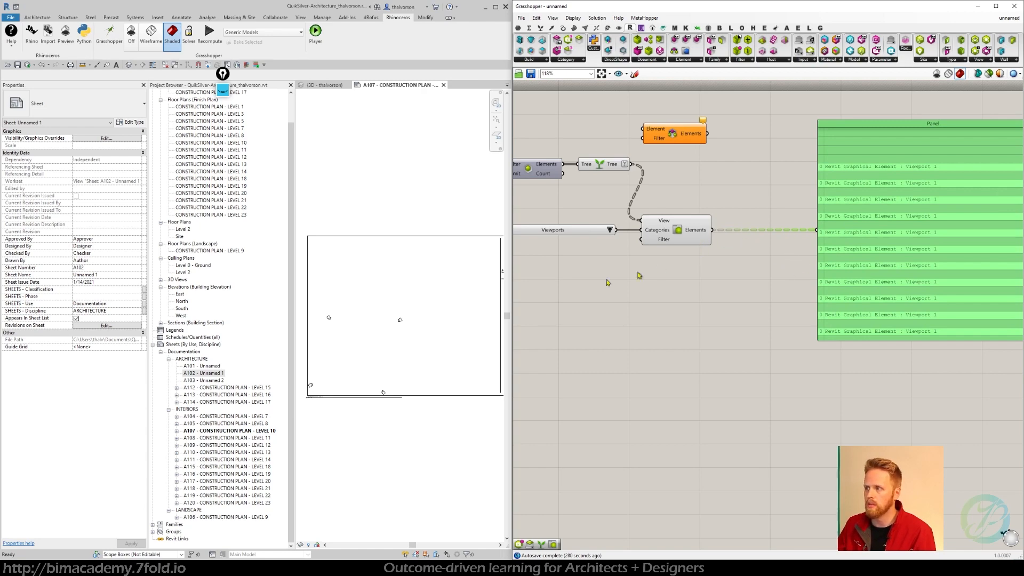
Step: In Revit, select the viewport on sheet A107 and activate its view to examine the viewport and floor plan properties
{"action": "left_click", "coordinate": [377, 283]}
{"action": "left_click", "coordinate": [356, 326]}
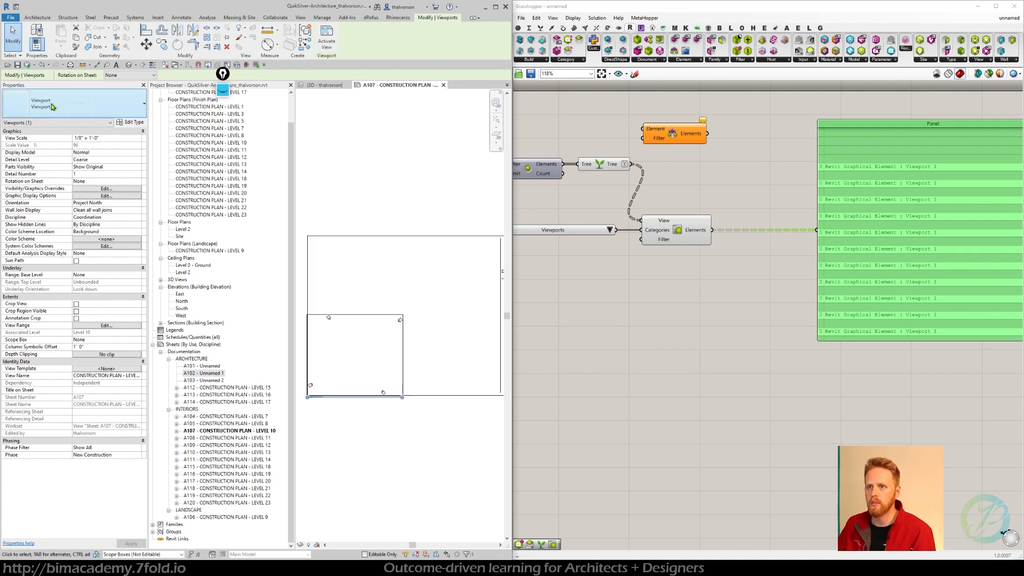
{"action": "double_click", "coordinate": [356, 348]}
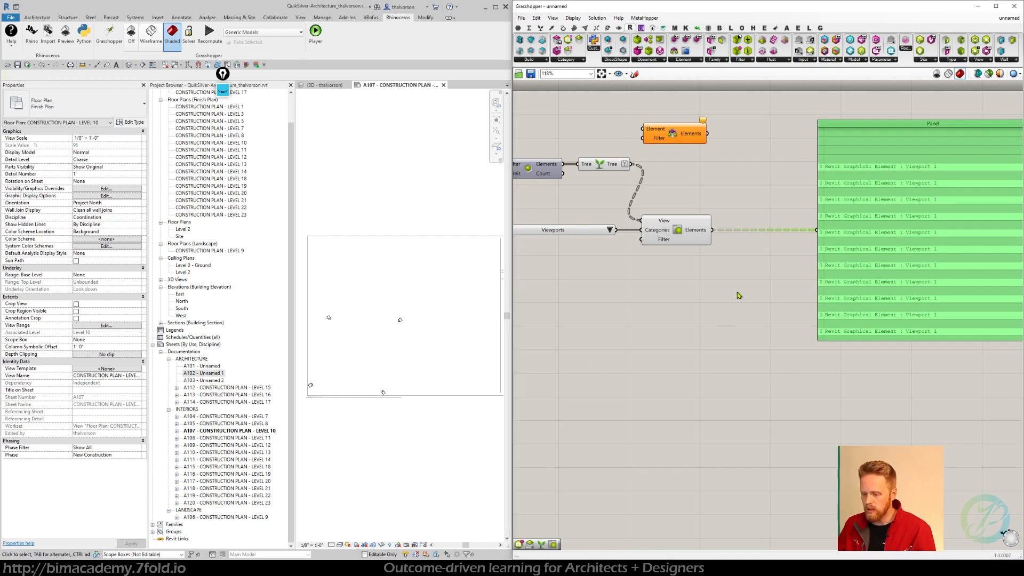
Step: Back in Grasshopper, place a Get Element Parameter component below the wire between Query View Elements and the panel
{"action": "left_click_drag", "start_coordinate": [834, 262], "coordinate": [843, 262]}
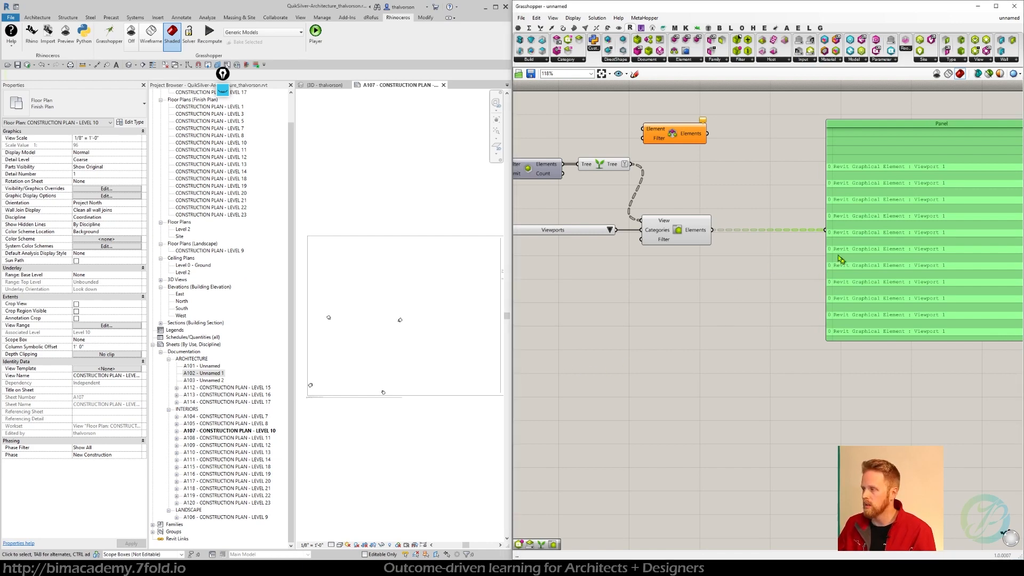
{"action": "left_click", "coordinate": [684, 60]}
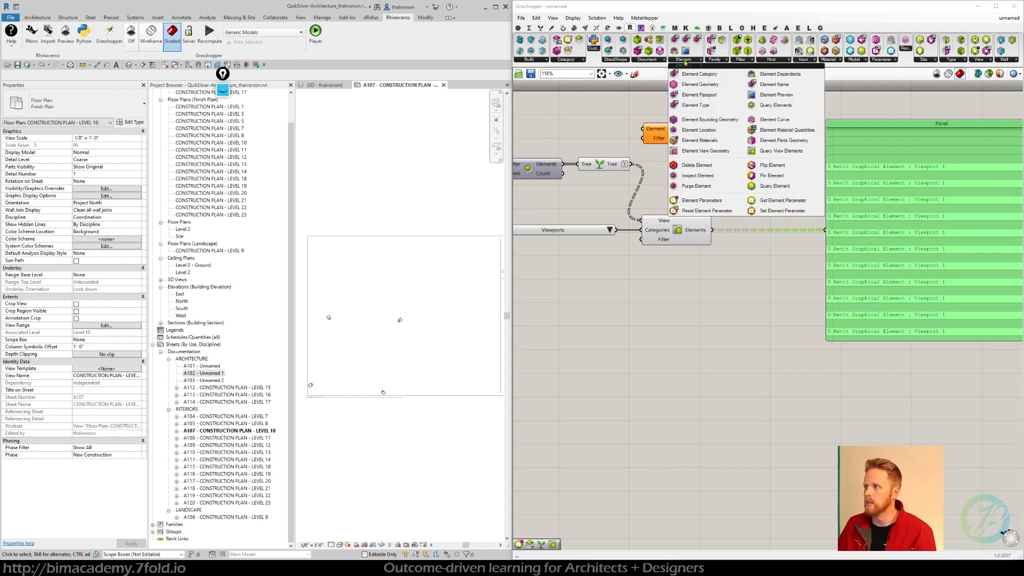
{"action": "left_click", "coordinate": [799, 205]}
{"action": "left_click", "coordinate": [788, 253]}
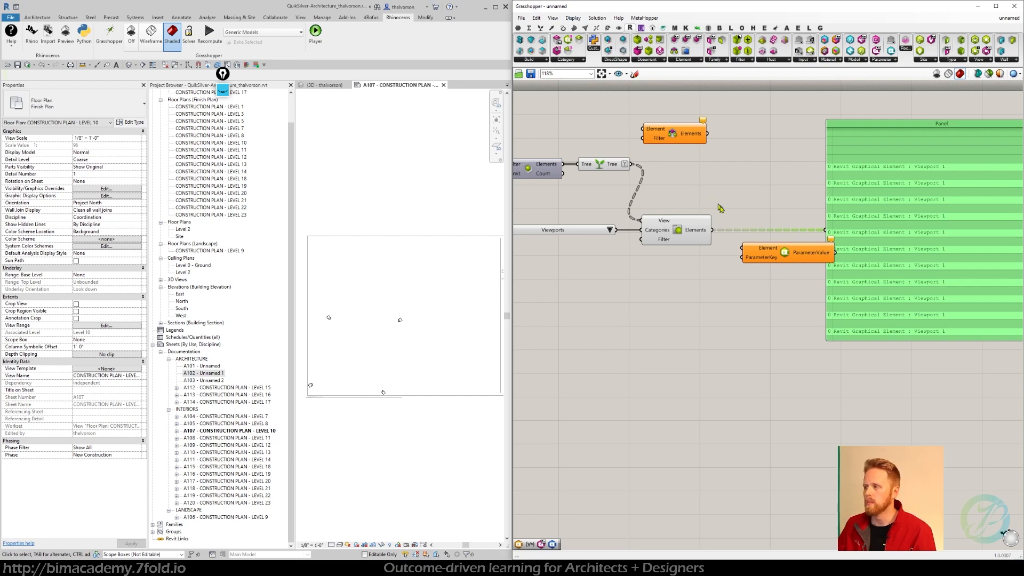
{"action": "left_click_drag", "start_coordinate": [771, 260], "coordinate": [768, 262]}
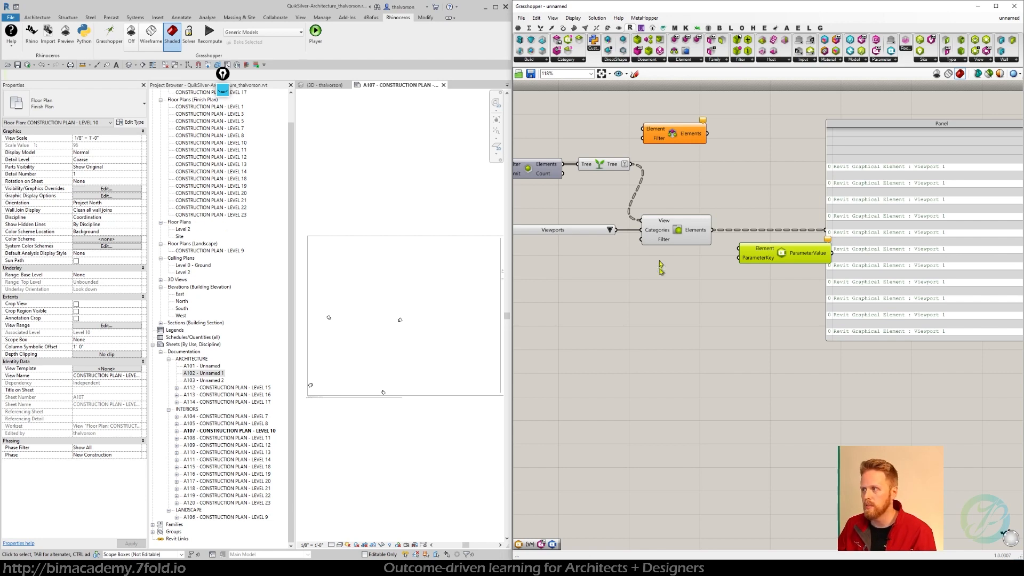
Step: Switch Draw Full Names off to compare the abbreviated component labels, and switch it back on
{"action": "left_click", "coordinate": [573, 19]}
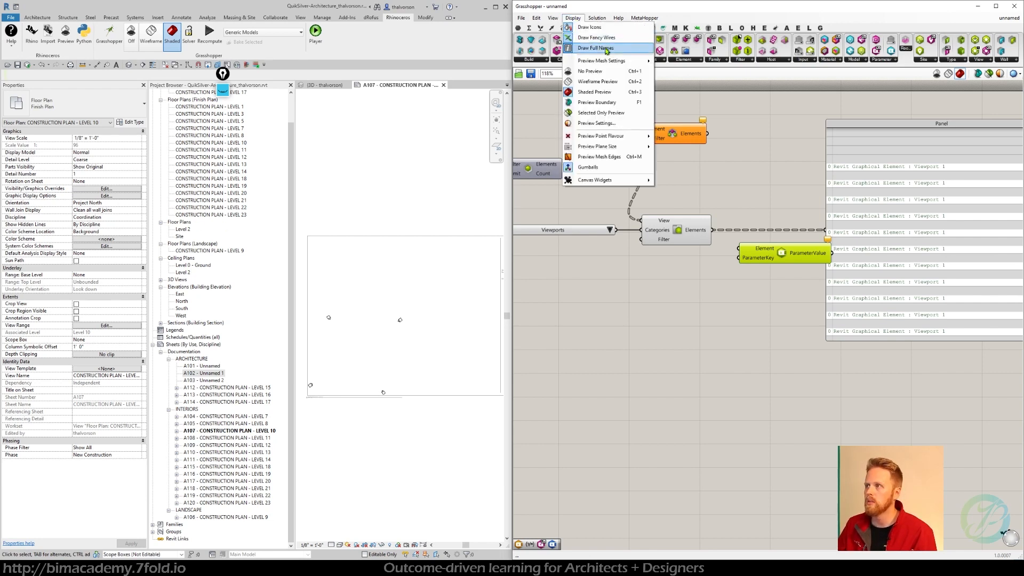
{"action": "left_click", "coordinate": [598, 45]}
{"action": "left_click_drag", "start_coordinate": [787, 258], "coordinate": [781, 260]}
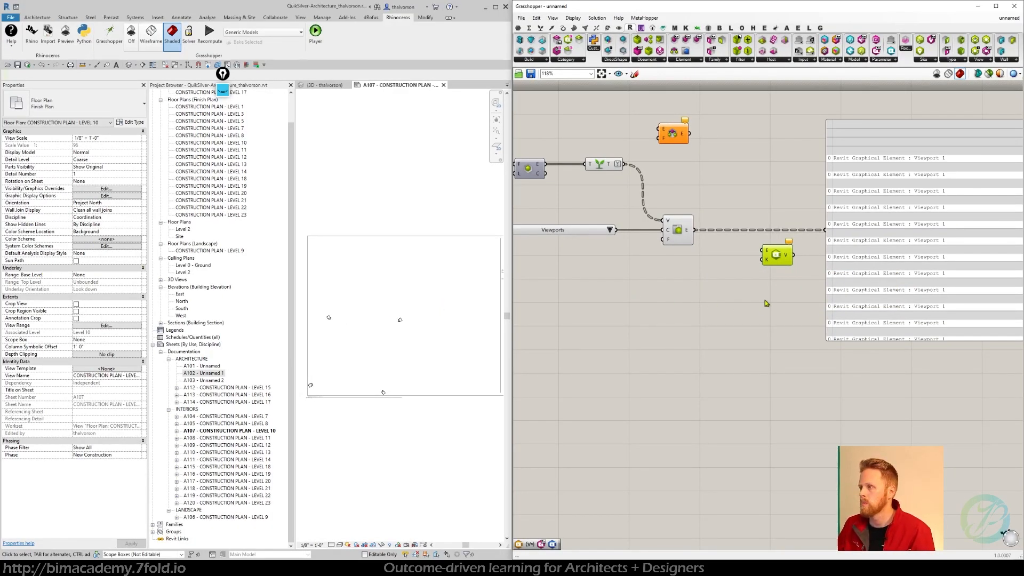
{"action": "left_click", "coordinate": [725, 285]}
{"action": "left_click", "coordinate": [576, 18]}
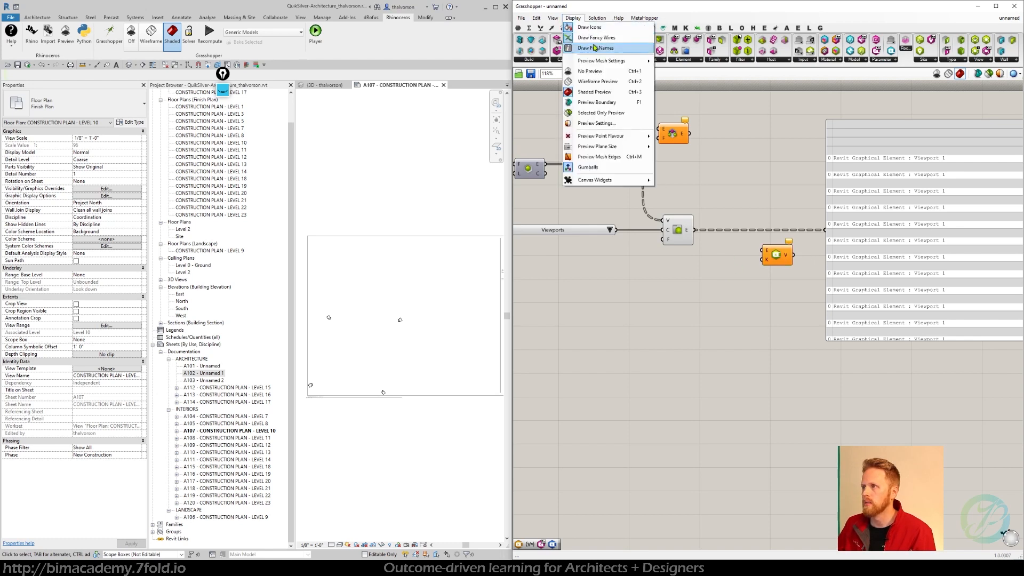
{"action": "left_click", "coordinate": [595, 45]}
Step: Feed the Query View Elements output and a new panel reading "Associated Level" into Get Element Parameter, and wire its ParameterValue to the output panel
{"action": "left_click_drag", "start_coordinate": [713, 230], "coordinate": [763, 261]}
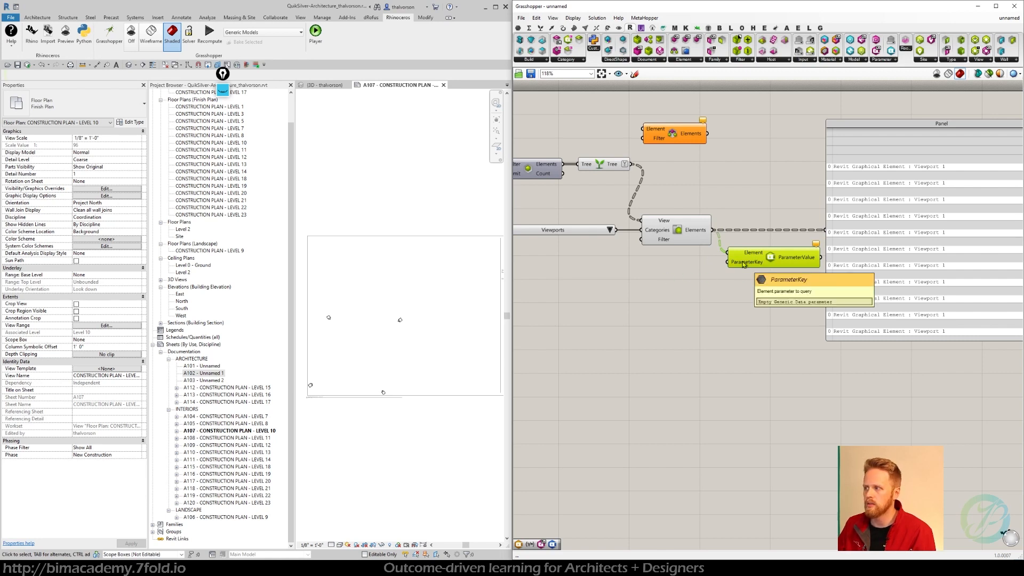
{"action": "double_click", "coordinate": [664, 269]}
{"action": "type", "text": "\""}
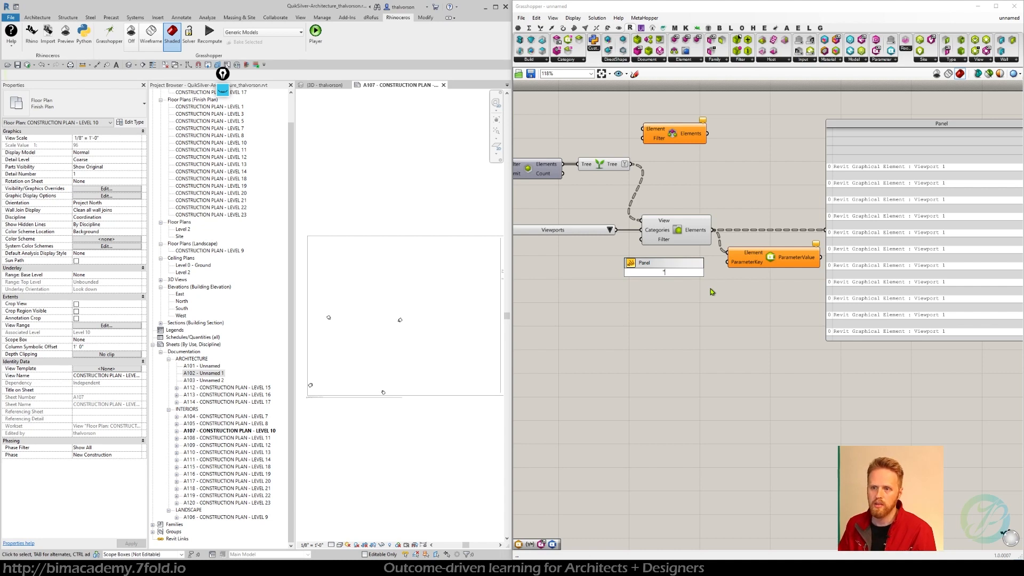
{"action": "type", "text": "Associated Level"}
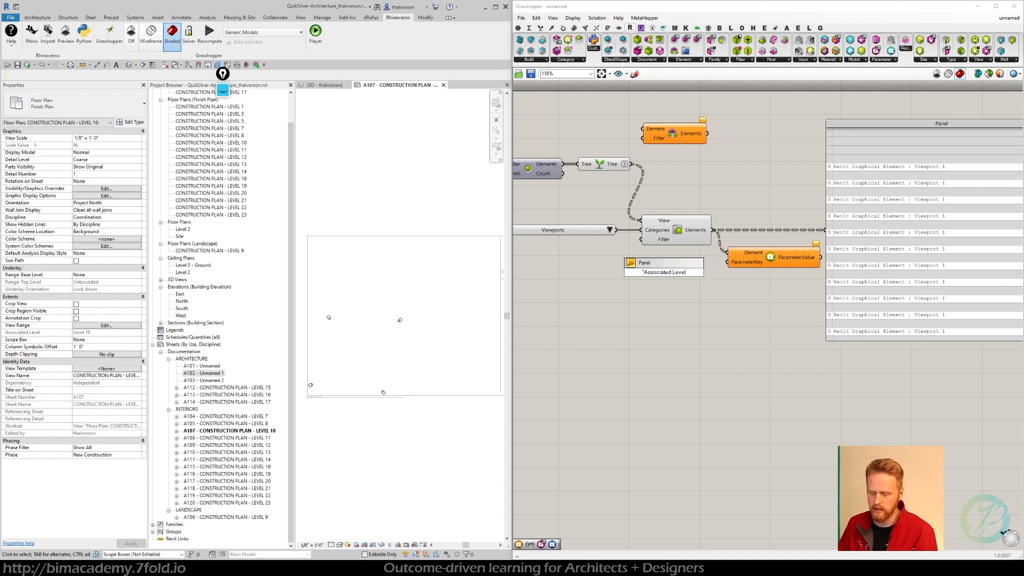
{"action": "key", "text": "Return"}
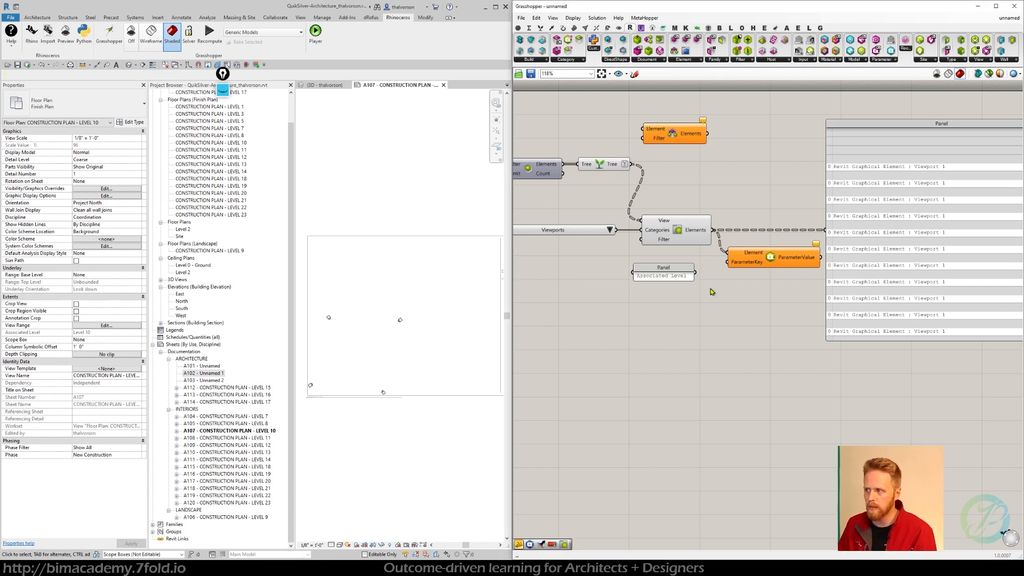
{"action": "left_click_drag", "start_coordinate": [694, 275], "coordinate": [825, 231]}
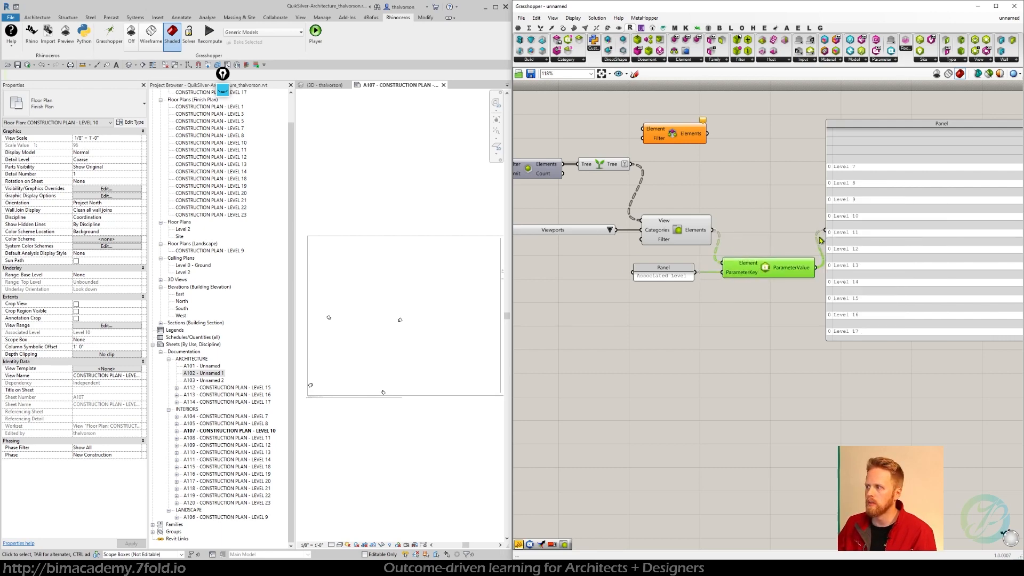
Step: Move the output panel farther from Get Element Parameter to open up space between them
{"action": "right_click_drag", "start_coordinate": [795, 194], "coordinate": [781, 187]}
{"action": "left_click_drag", "start_coordinate": [844, 217], "coordinate": [883, 217]}
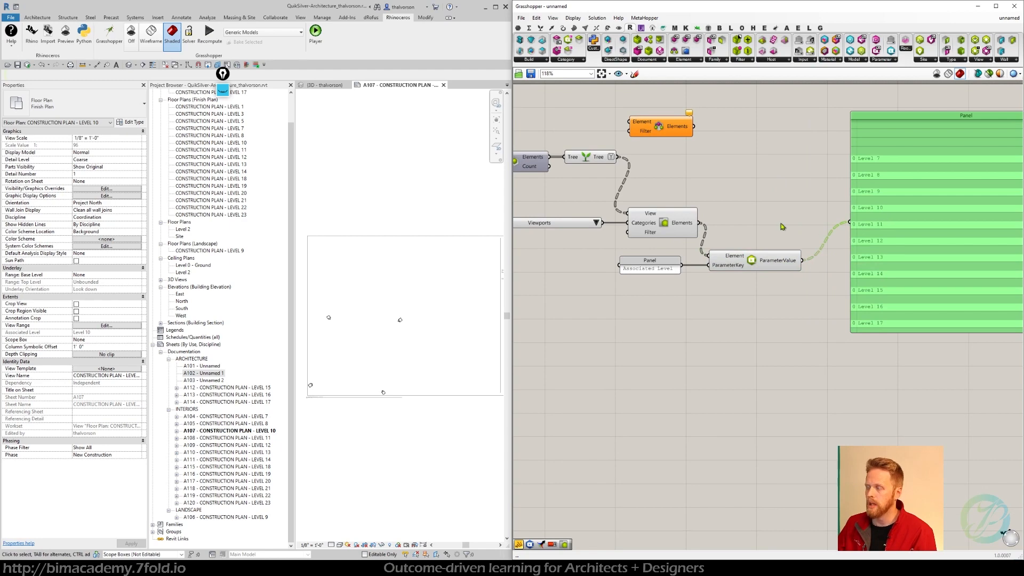
{"action": "scroll", "coordinate": [782, 226], "scroll_direction": "down", "scroll_amount": 2}
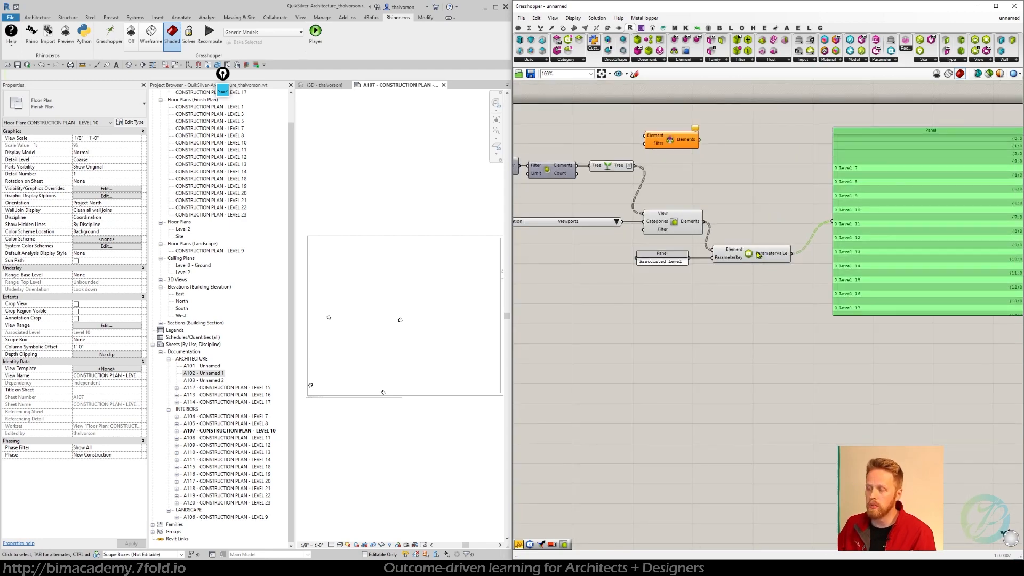
{"action": "left_click", "coordinate": [766, 215]}
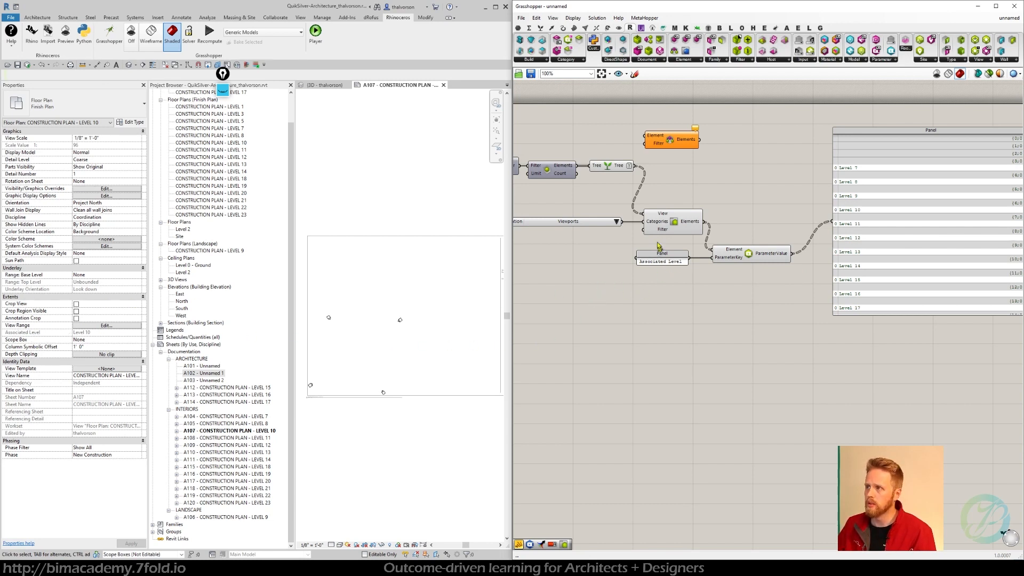
Step: Place a Revit Parameter Key component on the canvas below the Associated Level panel
{"action": "left_click", "coordinate": [518, 28]}
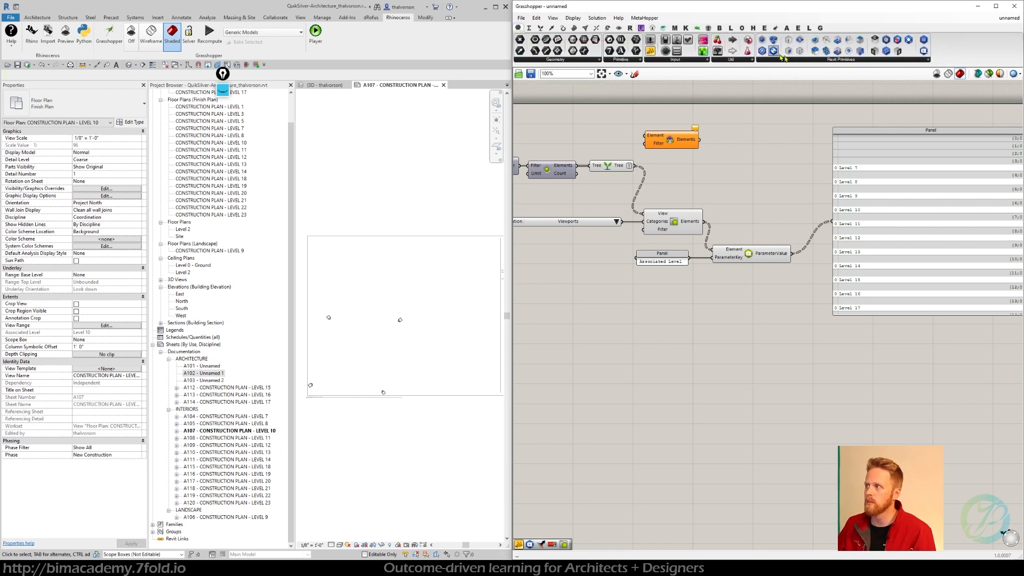
{"action": "left_click", "coordinate": [840, 62]}
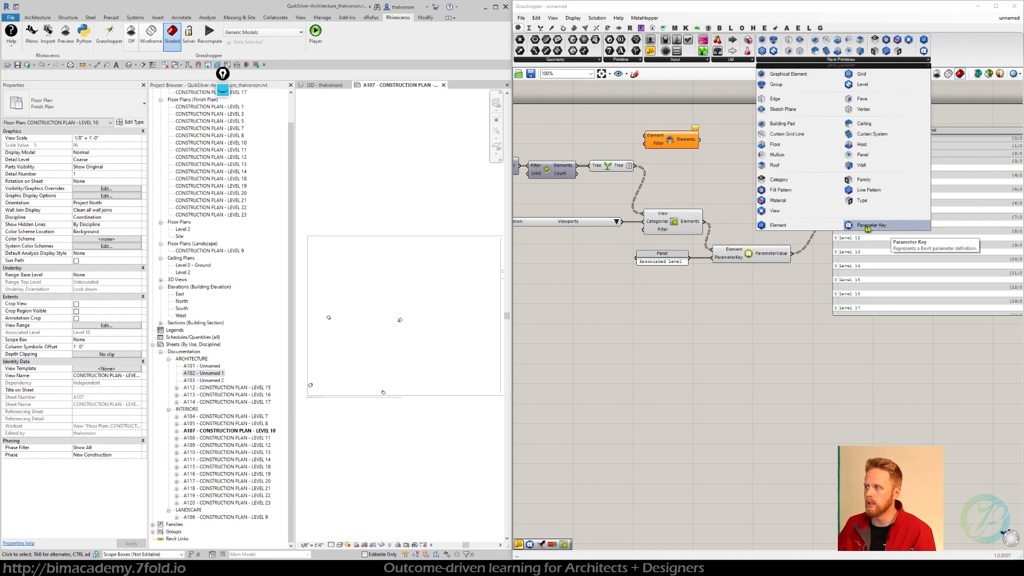
{"action": "left_click_drag", "start_coordinate": [866, 229], "coordinate": [666, 290]}
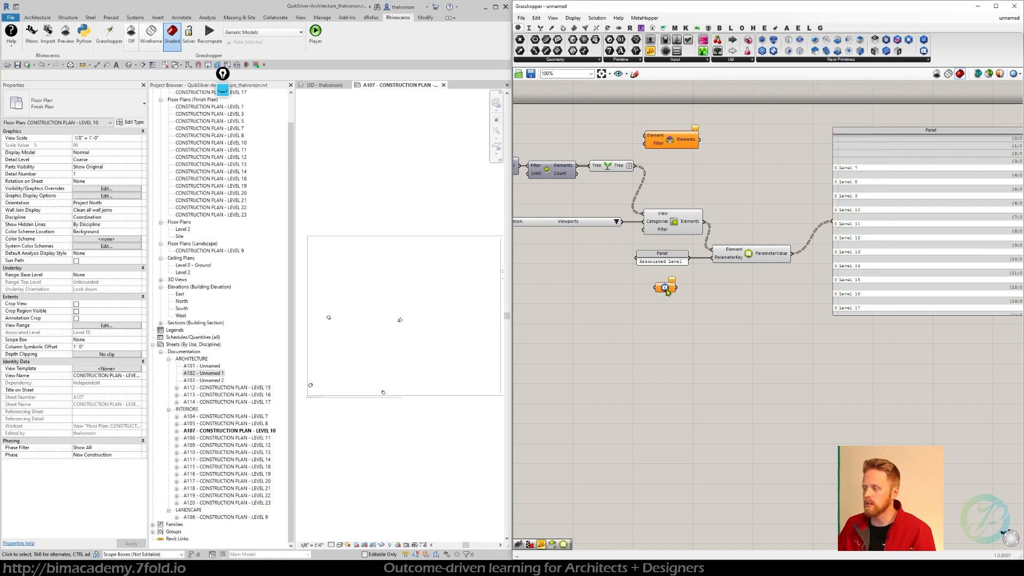
{"action": "left_click", "coordinate": [667, 290]}
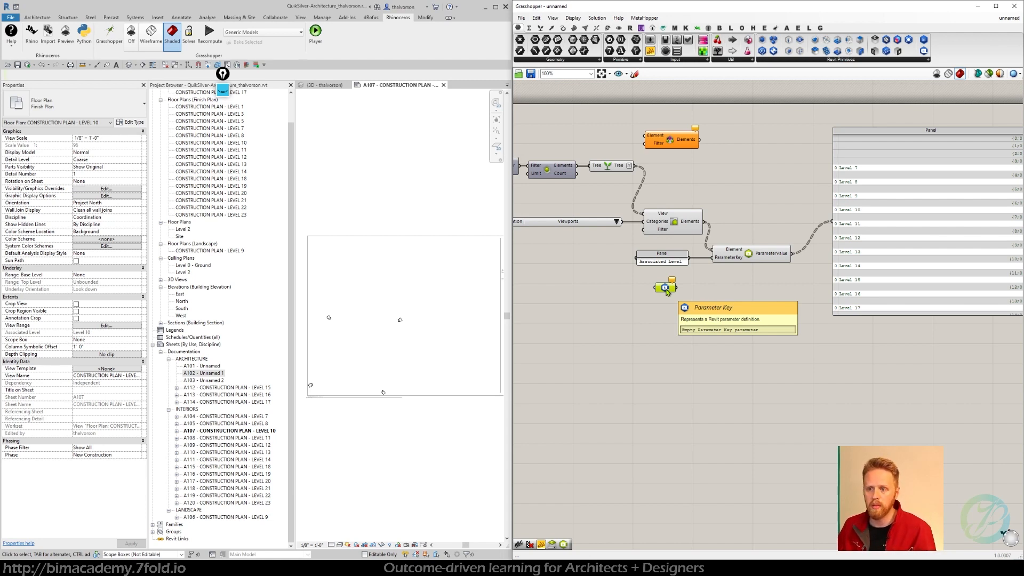
Step: Set the Parameter Key component to the Family and Type parameter from the Internal category
{"action": "right_click", "coordinate": [667, 291]}
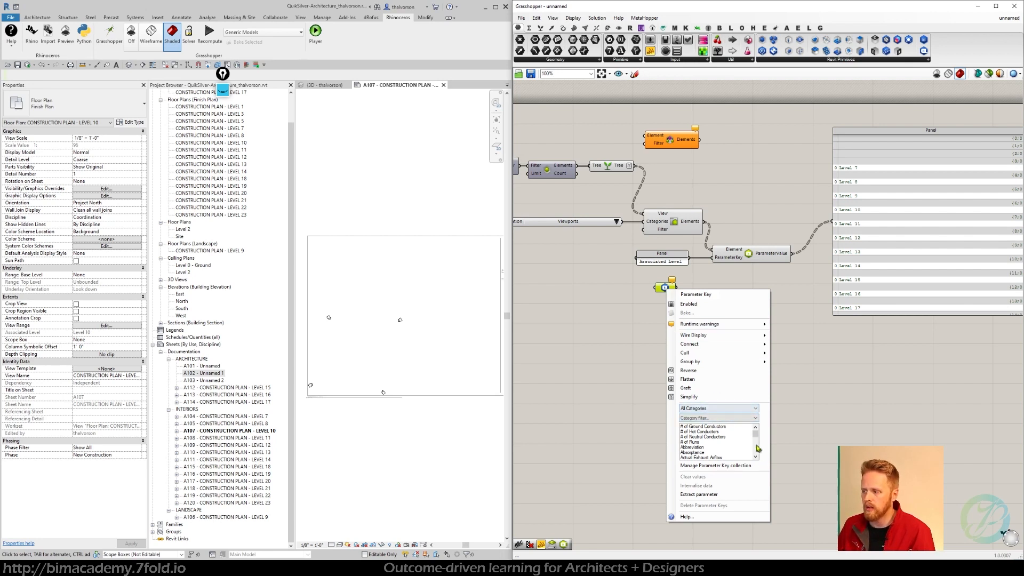
{"action": "left_click", "coordinate": [702, 409]}
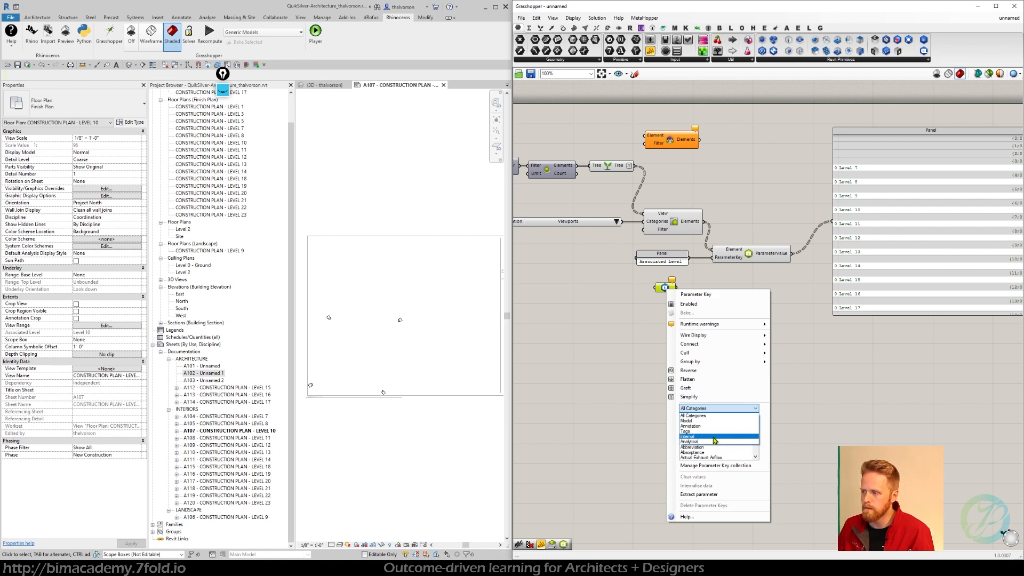
{"action": "left_click", "coordinate": [747, 420]}
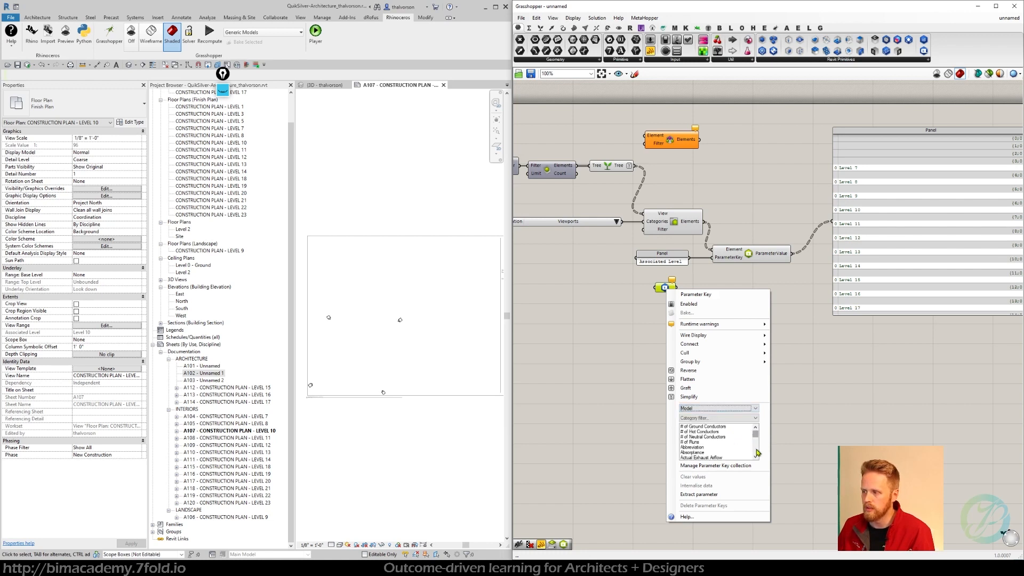
{"action": "scroll", "coordinate": [756, 451], "scroll_direction": "down", "scroll_amount": 5}
{"action": "scroll", "coordinate": [757, 452], "scroll_direction": "down", "scroll_amount": 8}
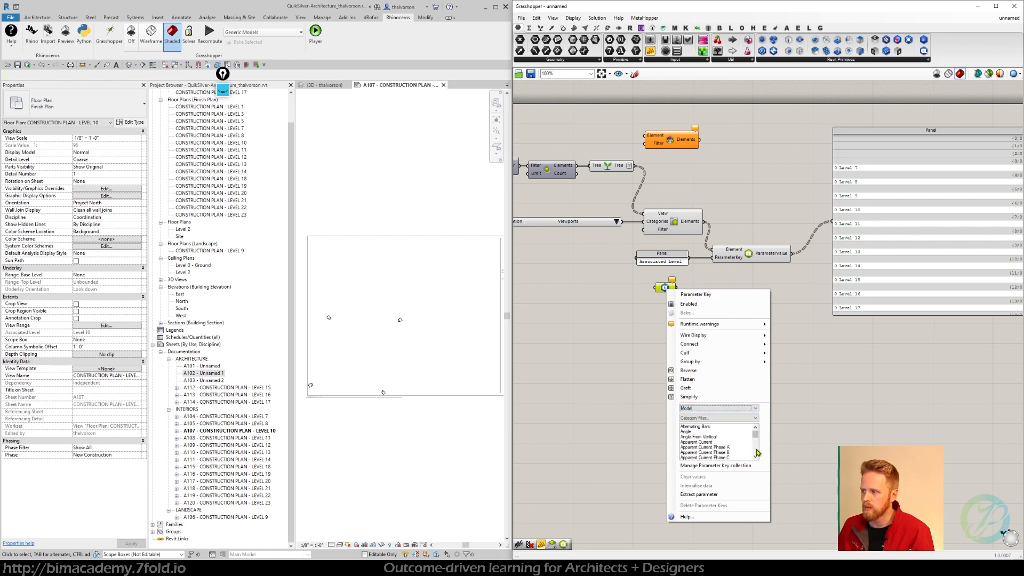
{"action": "scroll", "coordinate": [757, 452], "scroll_direction": "down", "scroll_amount": 5}
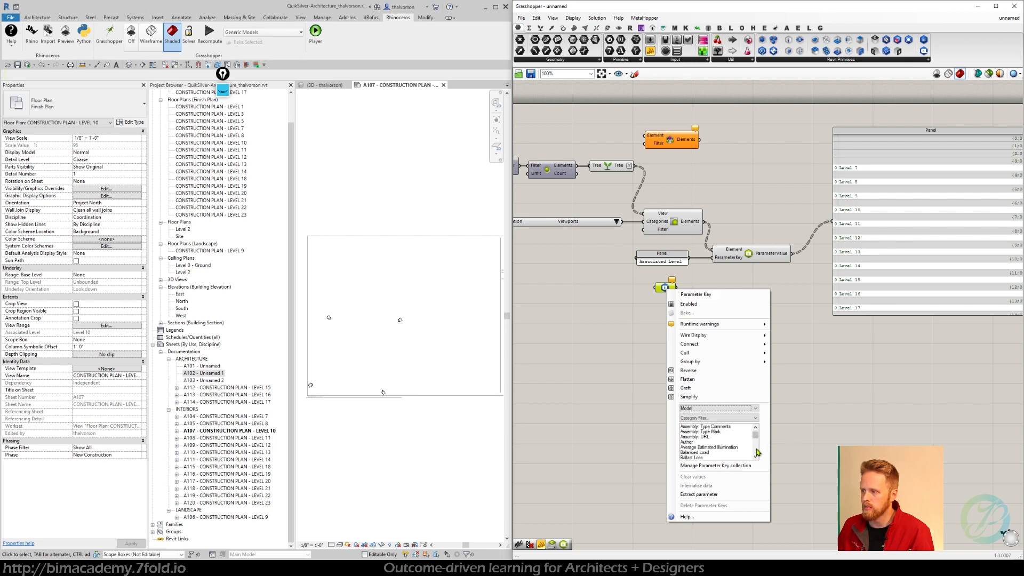
{"action": "left_click", "coordinate": [717, 409]}
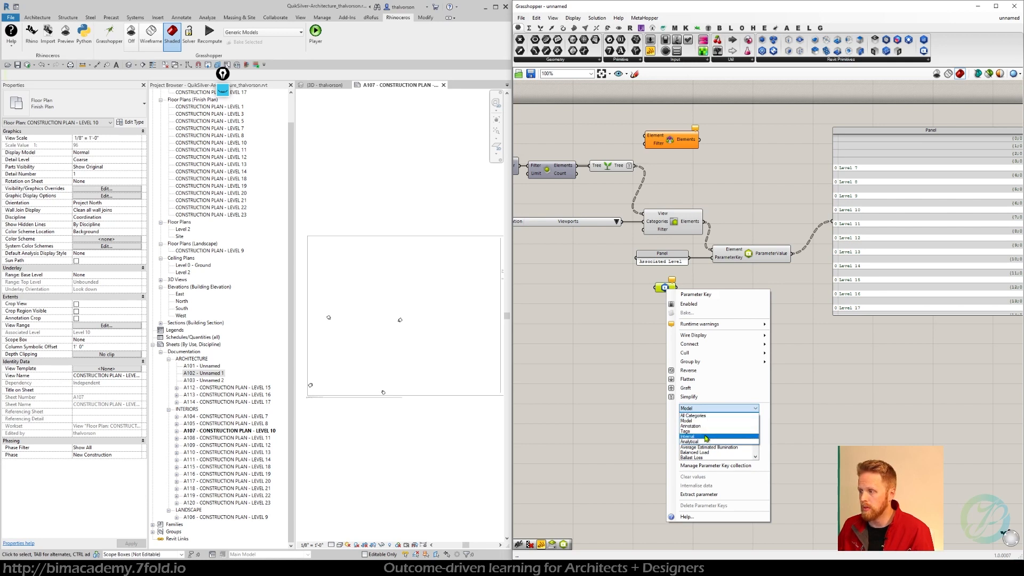
{"action": "left_click", "coordinate": [705, 436]}
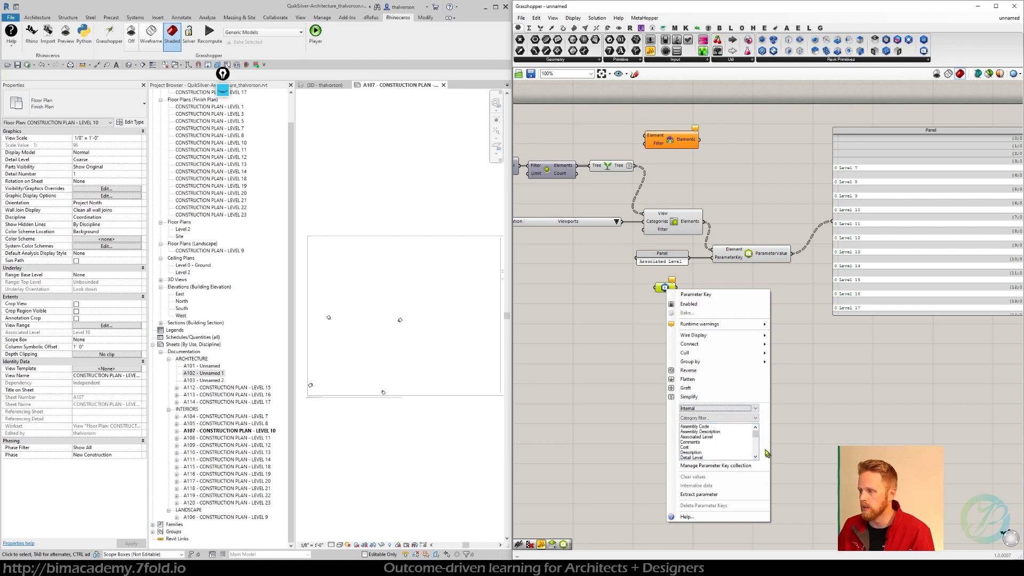
{"action": "scroll", "coordinate": [757, 452], "scroll_direction": "down", "scroll_amount": 1}
{"action": "scroll", "coordinate": [757, 452], "scroll_direction": "down", "scroll_amount": 1}
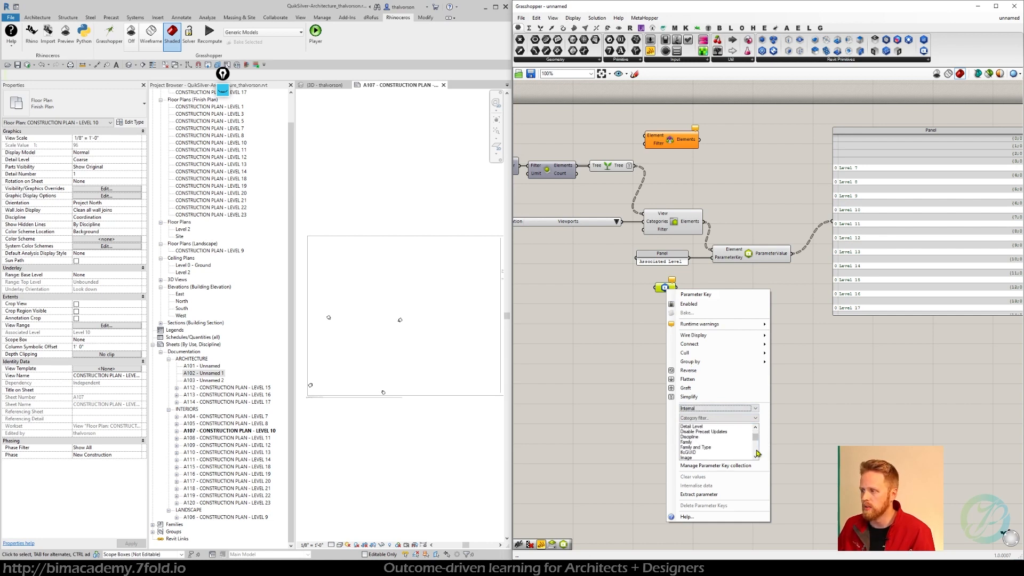
{"action": "left_click", "coordinate": [702, 448]}
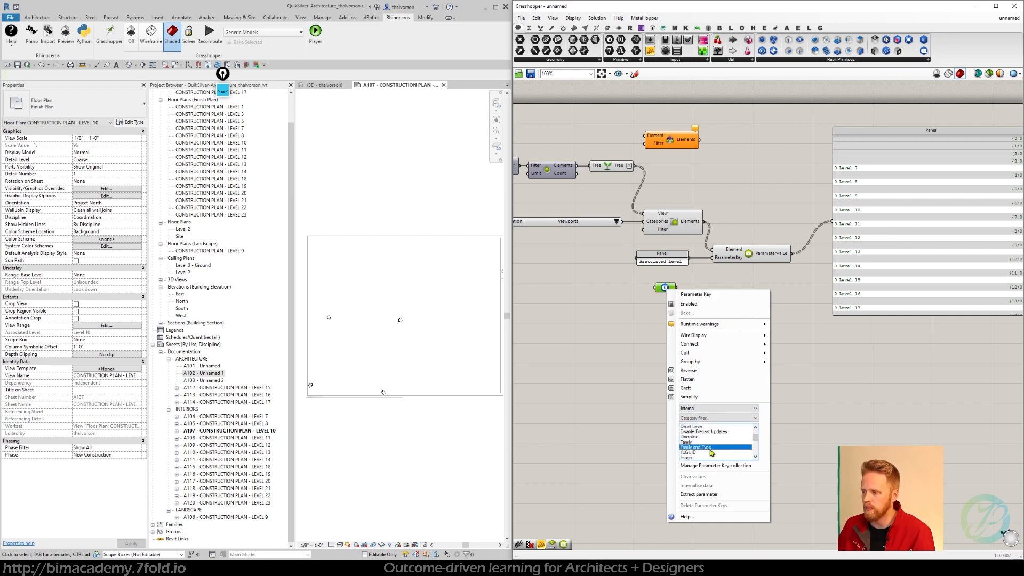
{"action": "left_click", "coordinate": [806, 361]}
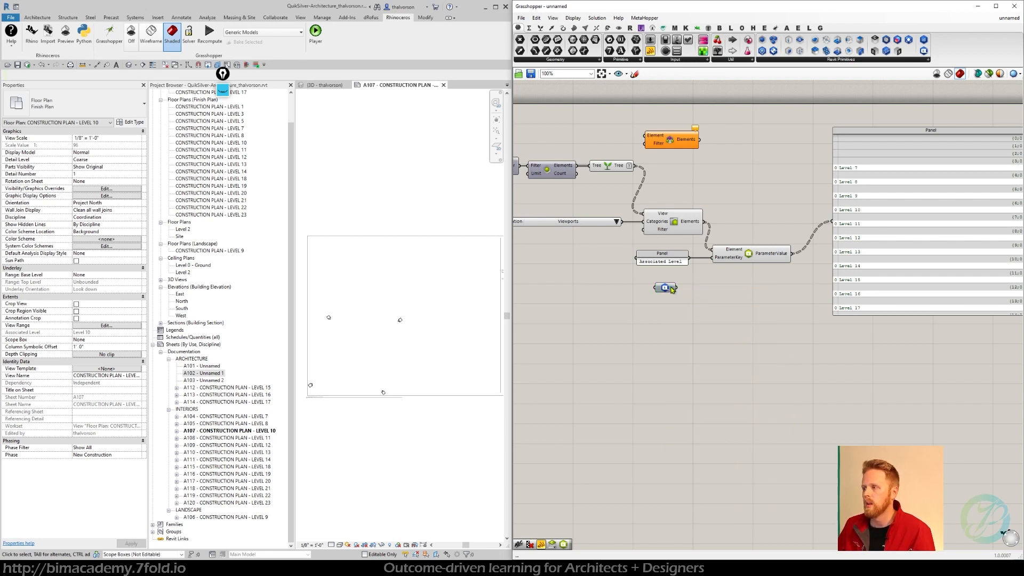
Step: Shift the Parameter Key component slightly down, put it in its own group and name the group "Family & Type"
{"action": "left_click_drag", "start_coordinate": [667, 290], "coordinate": [659, 298]}
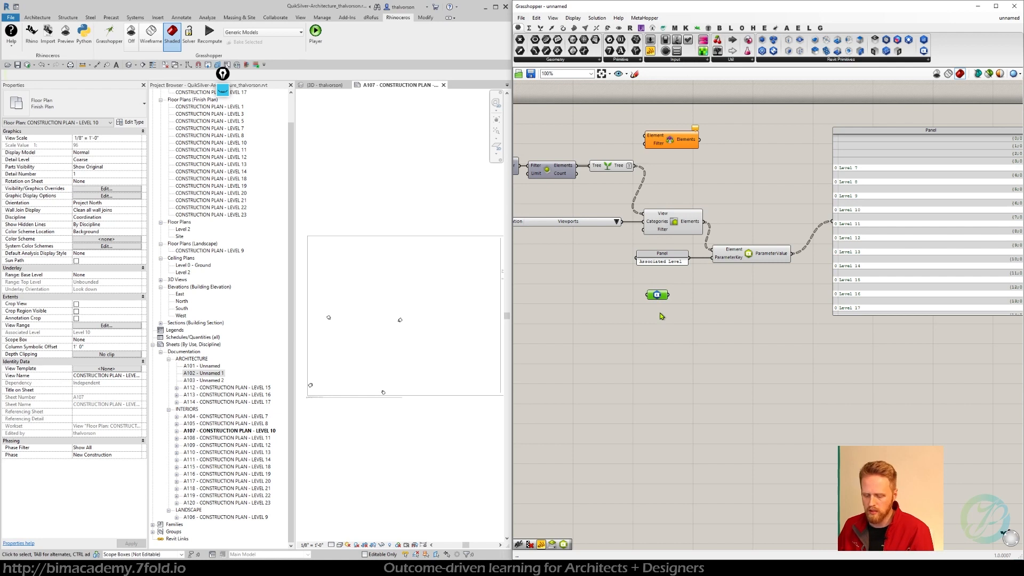
{"action": "right_click", "coordinate": [664, 300]}
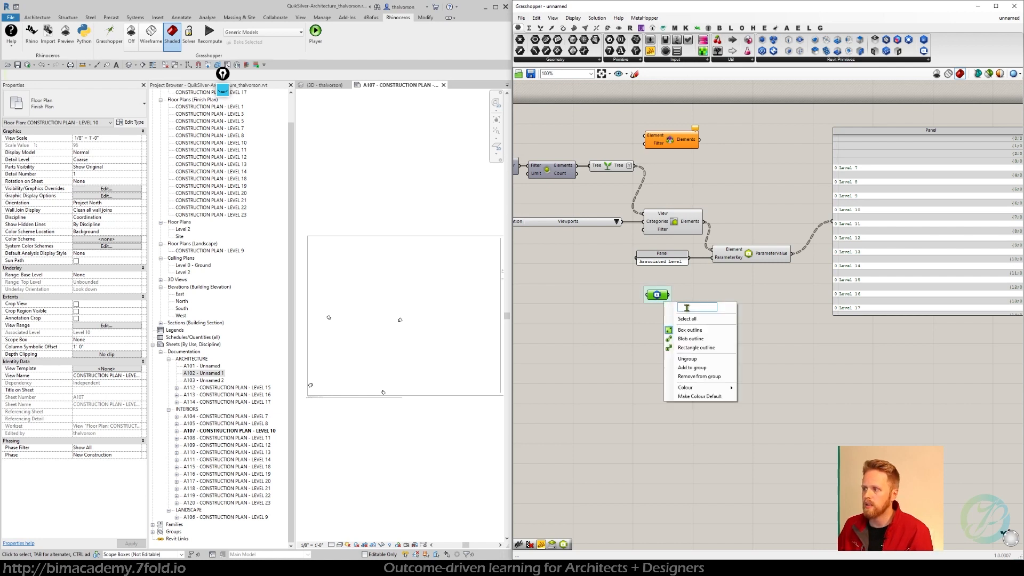
{"action": "type", "text": "Family"}
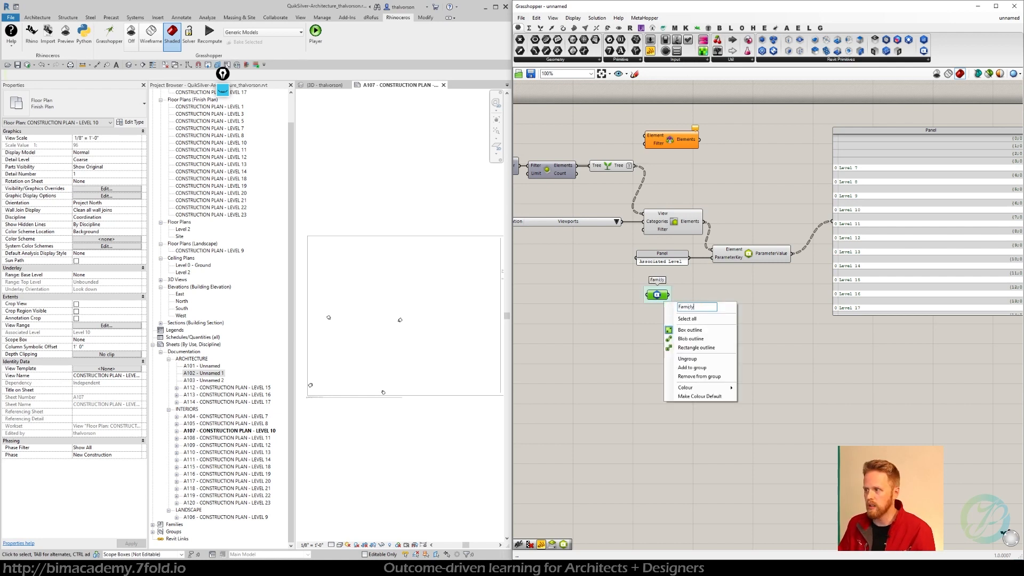
{"action": "key", "text": "BackSpace"}
{"action": "key", "text": "BackSpace"}
{"action": "type", "text": "ly & Type"}
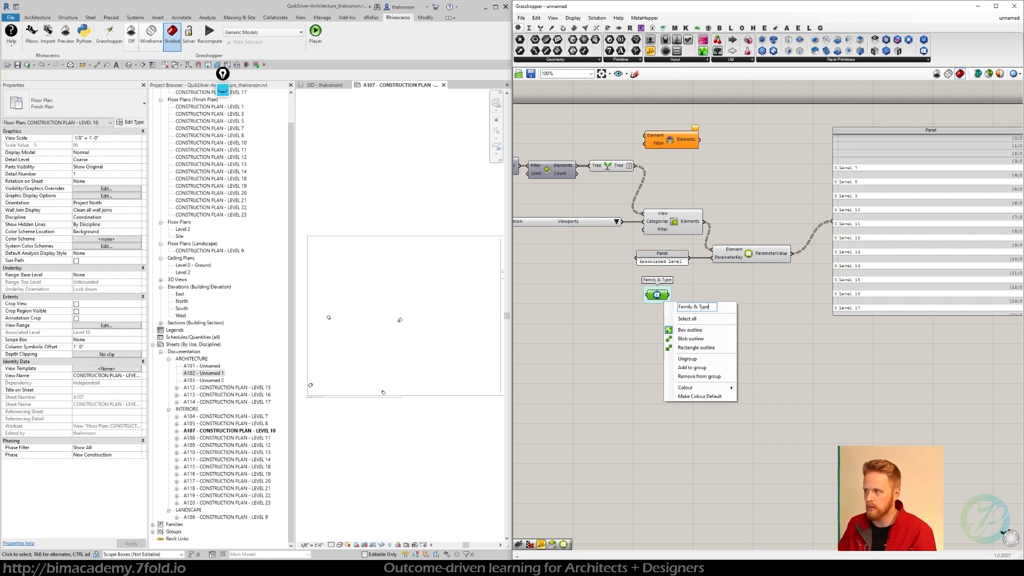
{"action": "key", "text": "Return"}
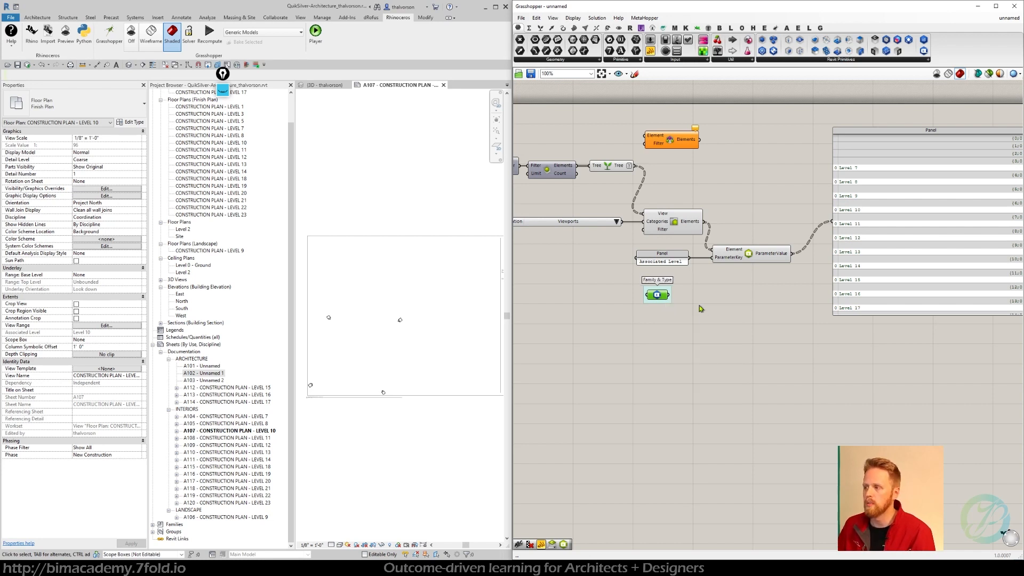
Step: Duplicate Get Element Parameter below the original, feed it the Family & Type key, and wire its ParameterValue to the output panel
{"action": "left_click", "coordinate": [742, 258]}
{"action": "left_click_drag", "start_coordinate": [742, 259], "coordinate": [742, 296]}
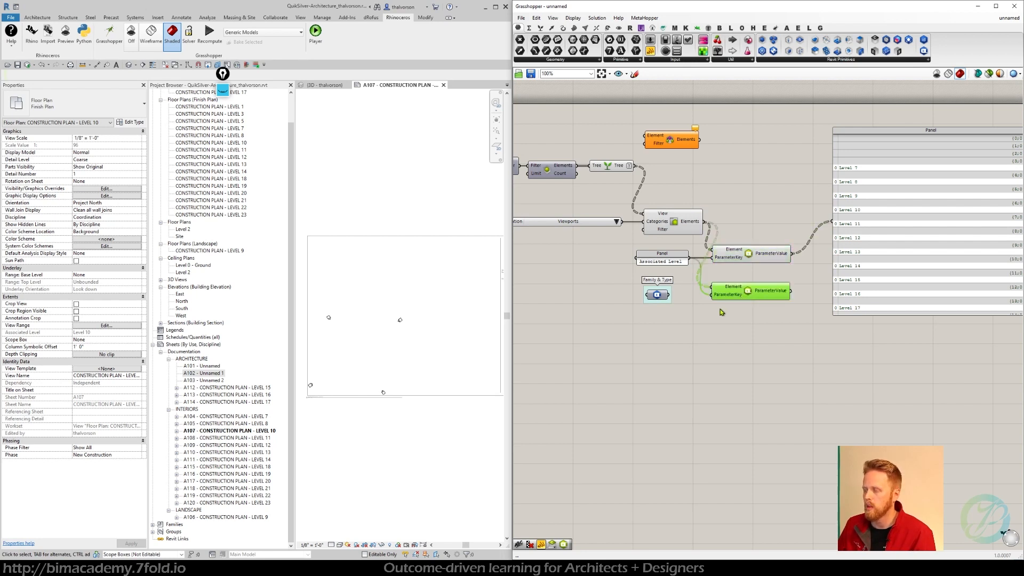
{"action": "left_click_drag", "start_coordinate": [669, 295], "coordinate": [712, 294]}
{"action": "right_click_drag", "start_coordinate": [799, 307], "coordinate": [752, 317]}
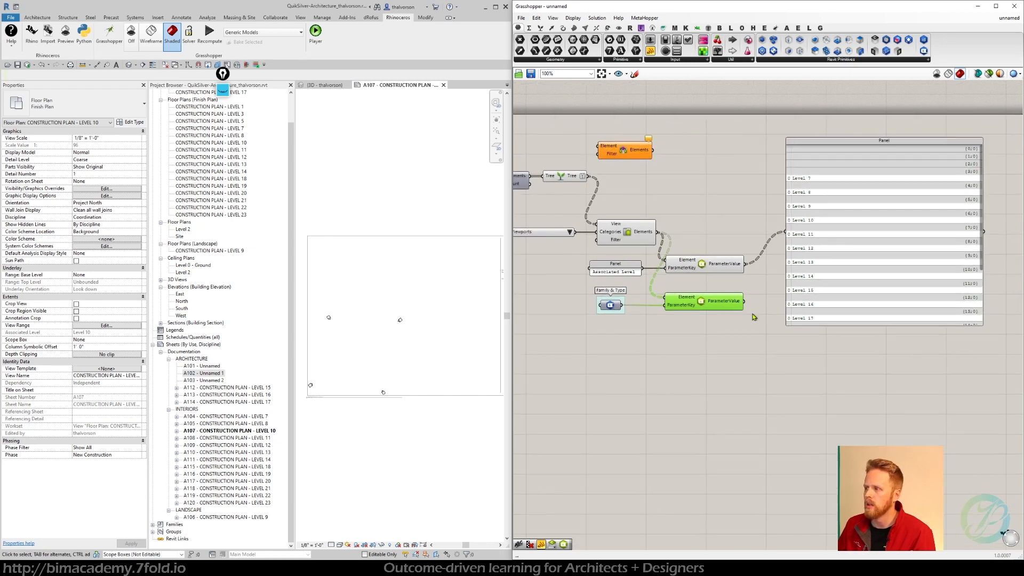
{"action": "left_click_drag", "start_coordinate": [744, 301], "coordinate": [784, 234]}
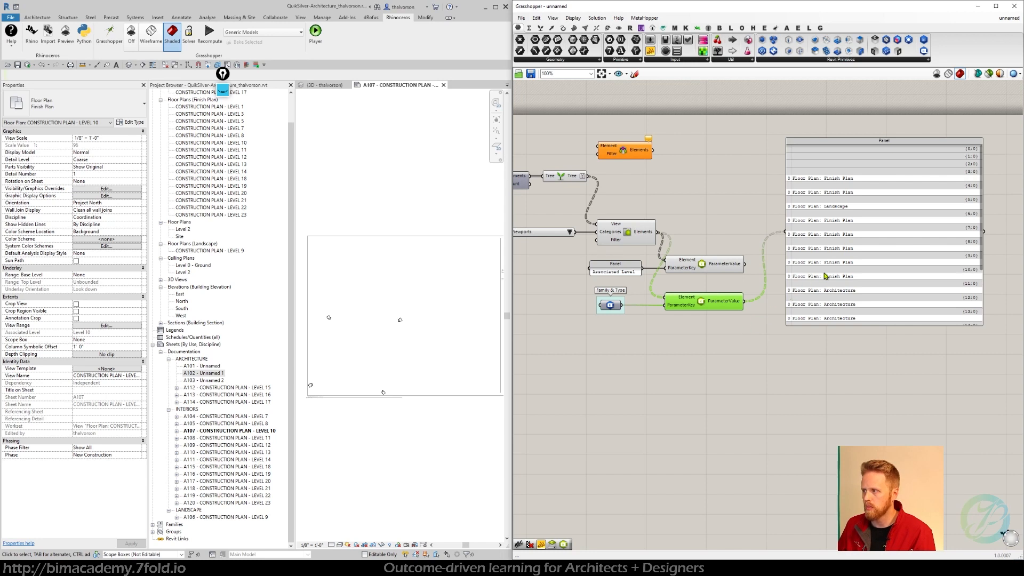
Step: Move the Family & Type key and its Get Element Parameter down to leave a gap below the Associated Level pair
{"action": "left_click_drag", "start_coordinate": [691, 340], "coordinate": [593, 286]}
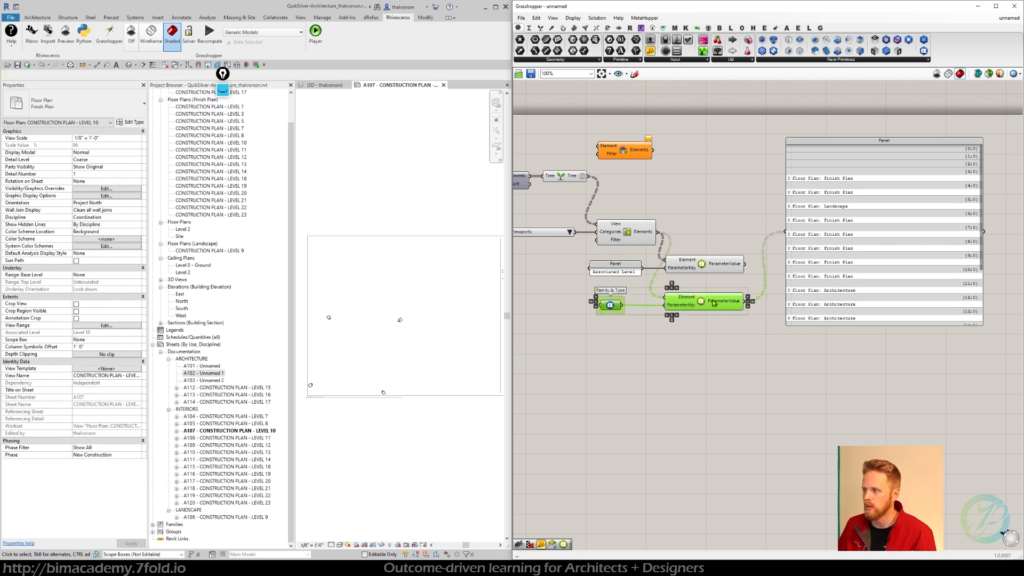
{"action": "left_click_drag", "start_coordinate": [714, 303], "coordinate": [713, 331]}
{"action": "left_click", "coordinate": [706, 293]}
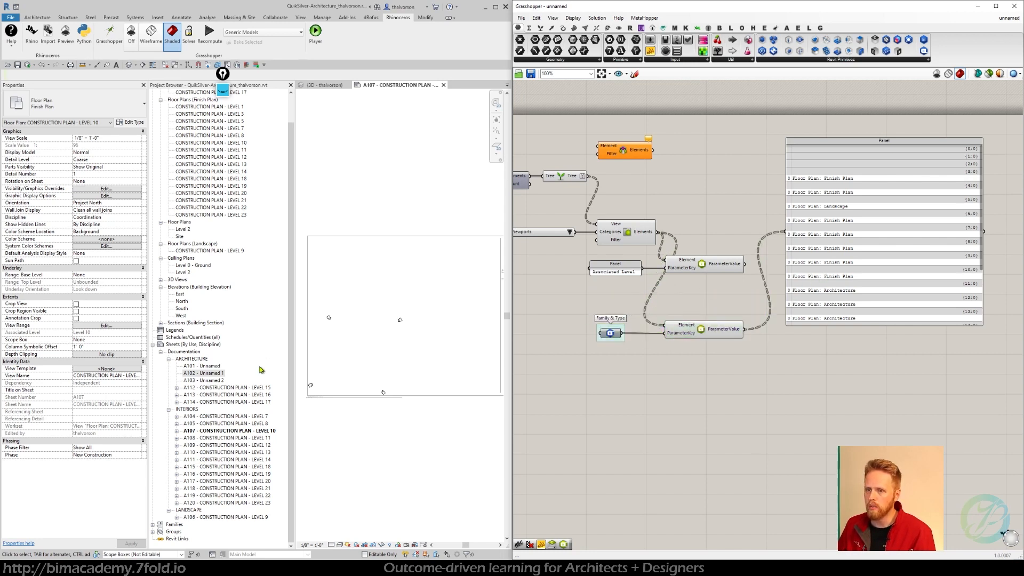
Step: Duplicate the Associated Level panel and its Get Element Parameter component into the gap above the Family & Type pair
{"action": "left_click", "coordinate": [333, 341]}
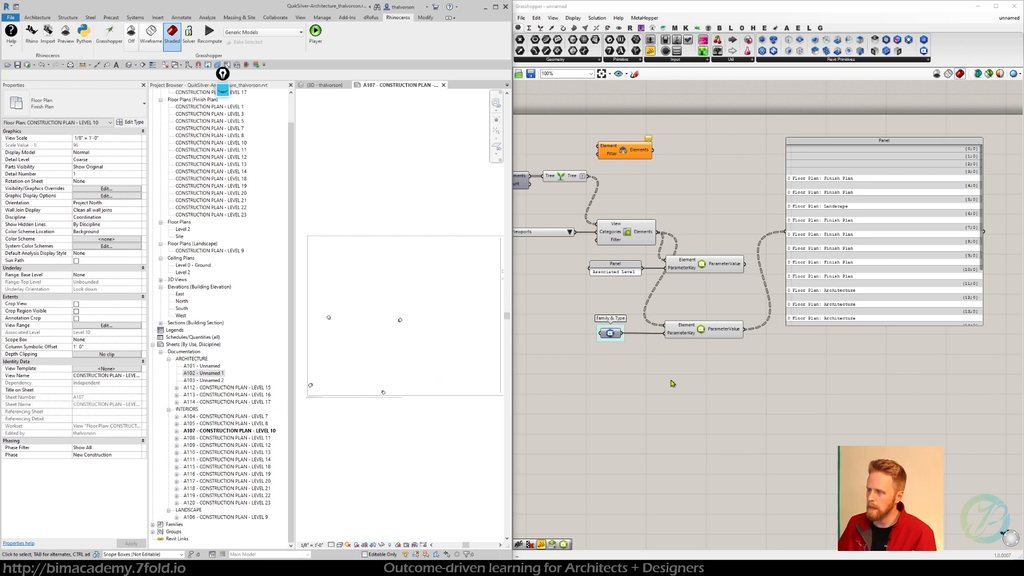
{"action": "left_click_drag", "start_coordinate": [715, 263], "coordinate": [635, 241]}
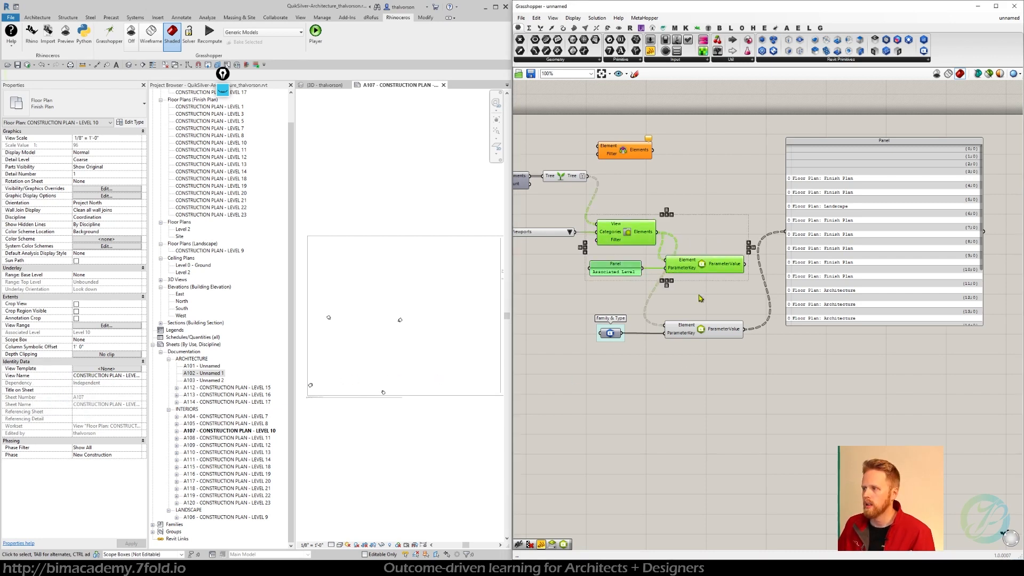
{"action": "left_click_drag", "start_coordinate": [705, 266], "coordinate": [705, 293], "text": "alt"}
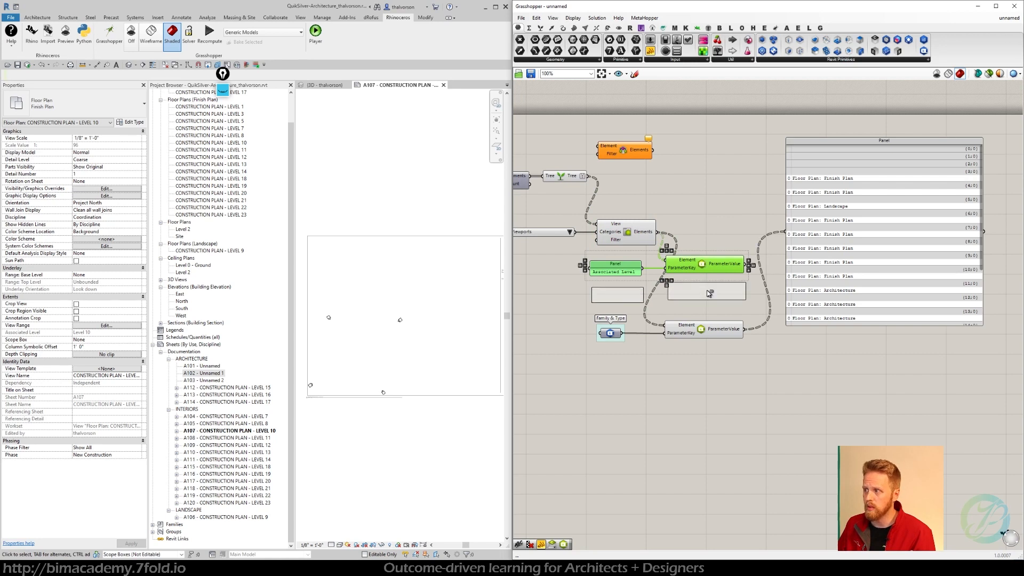
{"action": "left_click", "coordinate": [717, 233]}
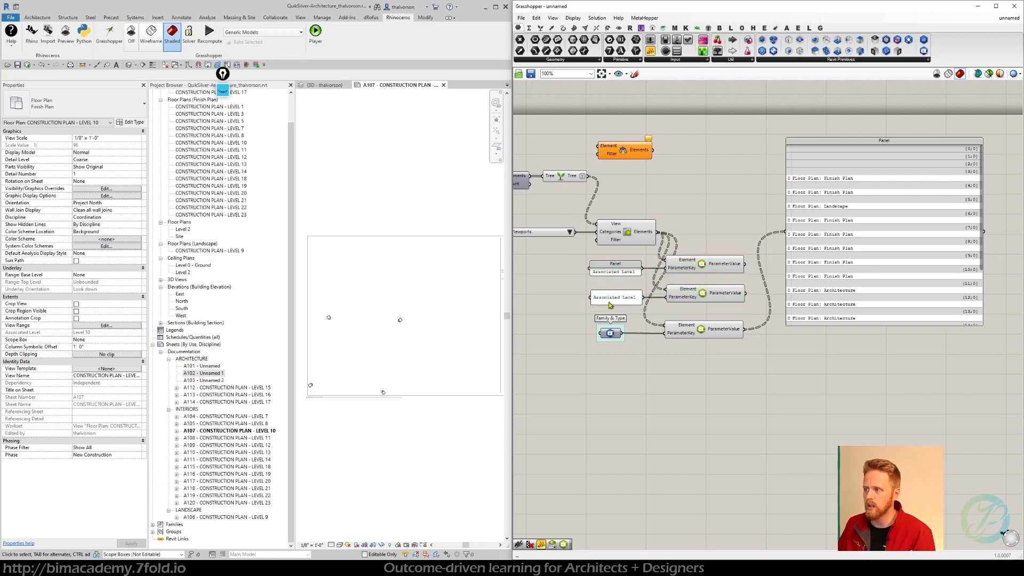
Step: Set the duplicated key panel's text to "View Name" and wire its ParameterValue to the output panel
{"action": "double_click", "coordinate": [613, 297]}
{"action": "type", "text": "View Name"}
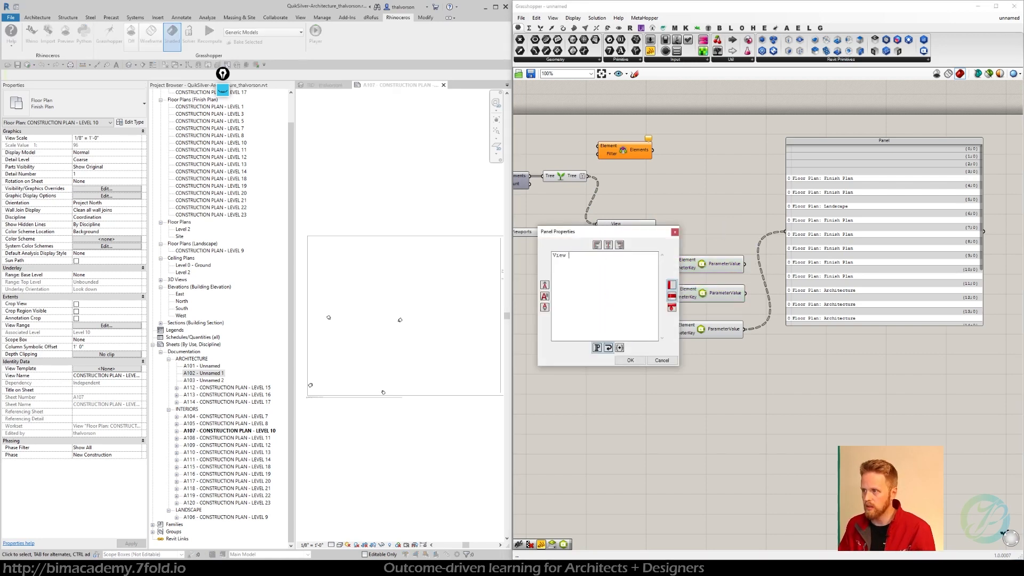
{"action": "left_click", "coordinate": [630, 361]}
{"action": "left_click_drag", "start_coordinate": [745, 293], "coordinate": [785, 231]}
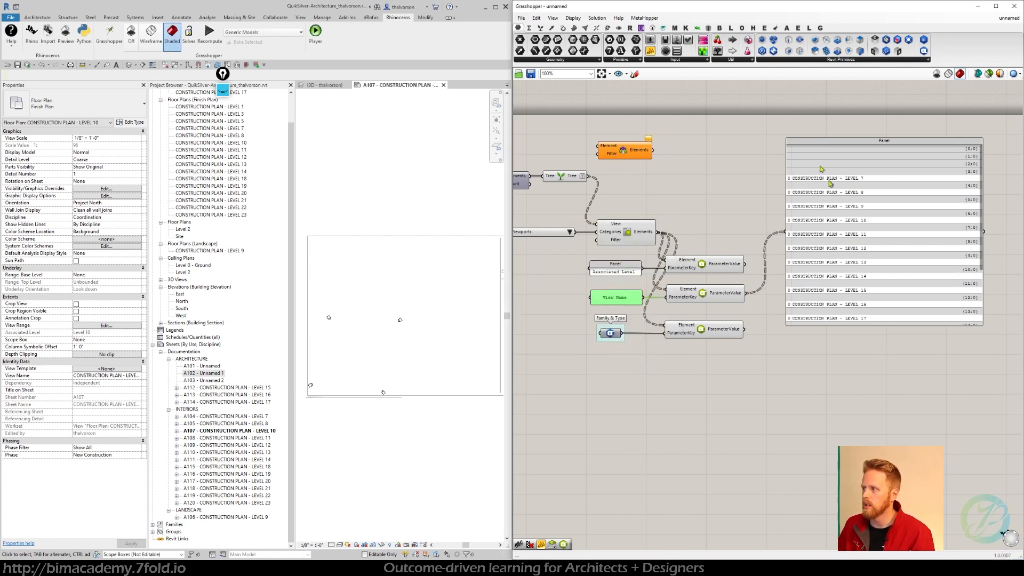
Step: Move the output panel to the right and delete the unused orange component with Element and Filter inputs
{"action": "right_click_drag", "start_coordinate": [755, 219], "coordinate": [758, 258]}
{"action": "left_click_drag", "start_coordinate": [819, 221], "coordinate": [877, 233]}
{"action": "left_click", "coordinate": [641, 192]}
{"action": "key", "text": "Delete"}
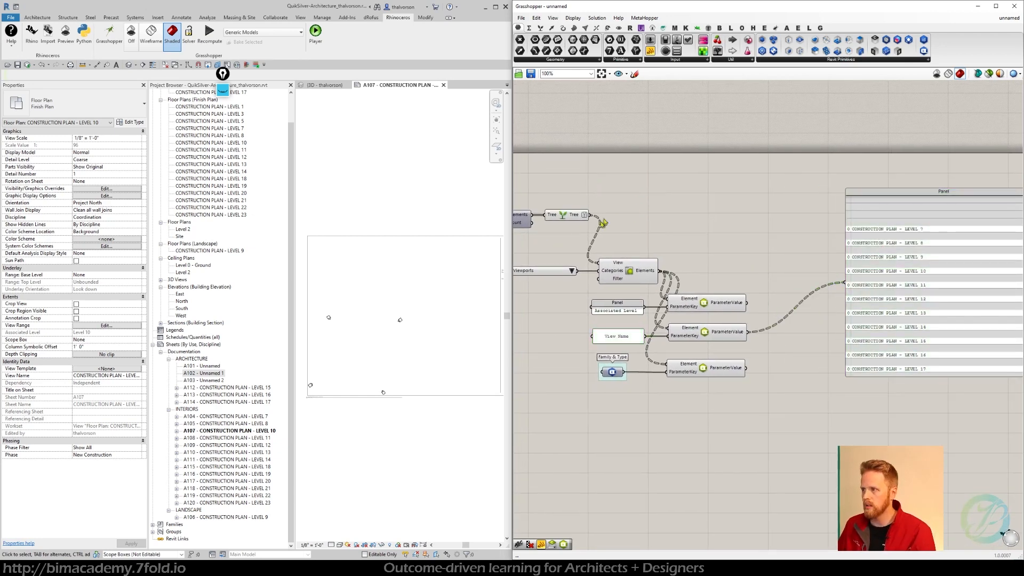
Step: Duplicate the View Name pair above the viewport query, feed its Element input from the sheets tree, and set the key to "Sheet Name"
{"action": "left_click", "coordinate": [624, 334]}
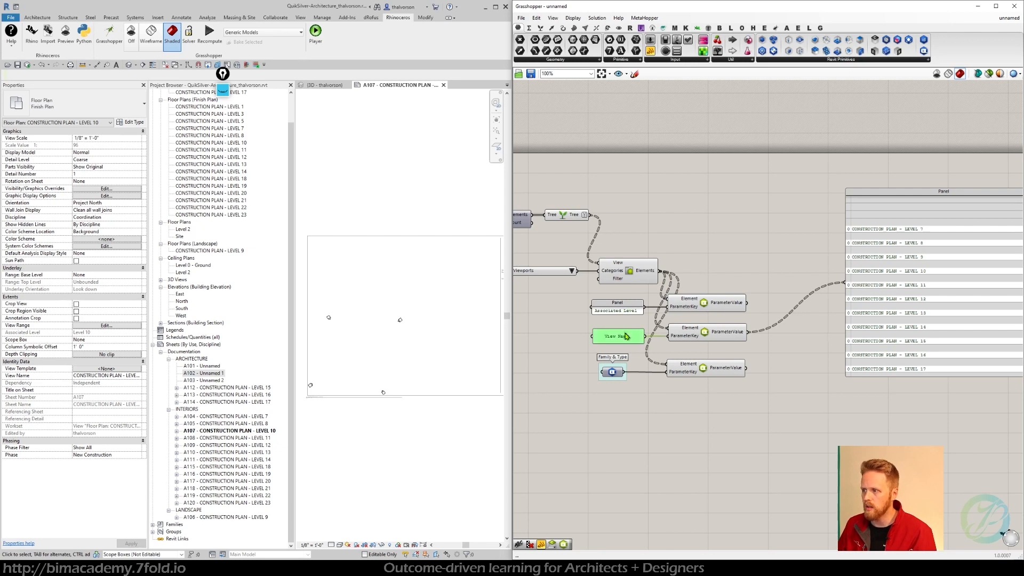
{"action": "left_click", "coordinate": [708, 334], "text": "shift"}
{"action": "left_click_drag", "start_coordinate": [708, 334], "coordinate": [739, 188], "text": "alt"}
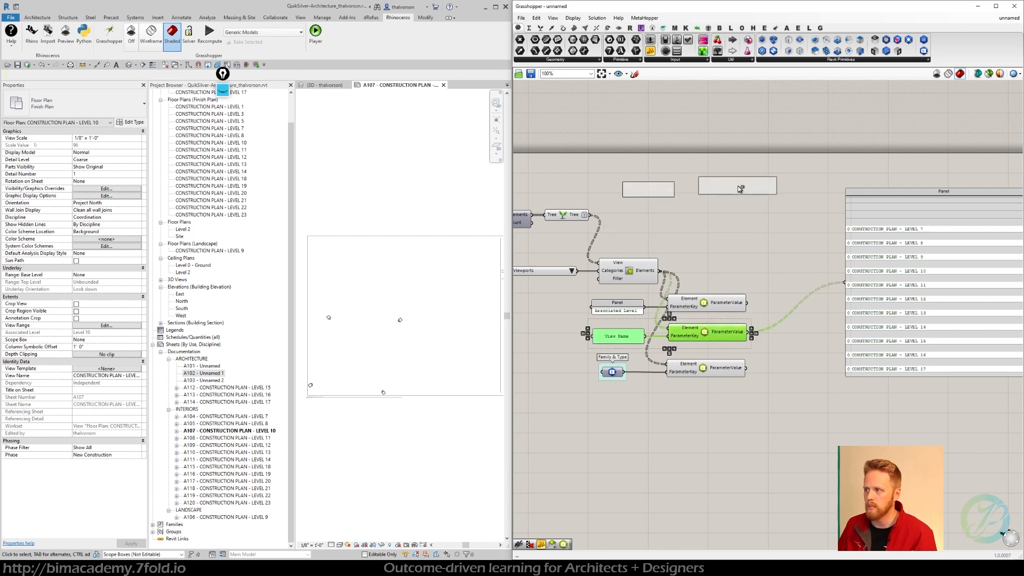
{"action": "left_click", "coordinate": [744, 239]}
{"action": "left_click_drag", "start_coordinate": [588, 215], "coordinate": [692, 177]}
{"action": "double_click", "coordinate": [655, 191]}
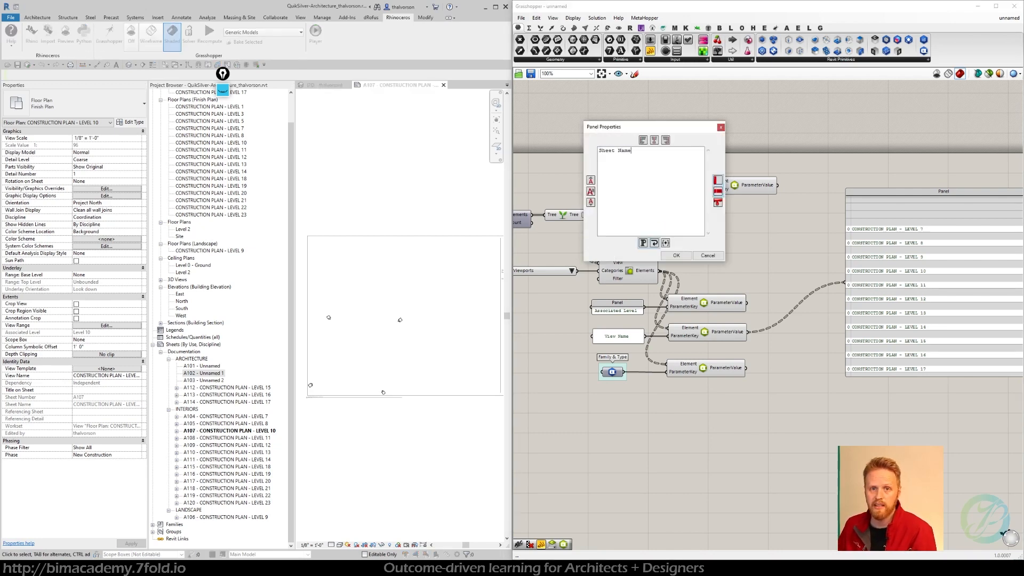
{"action": "left_click", "coordinate": [675, 255]}
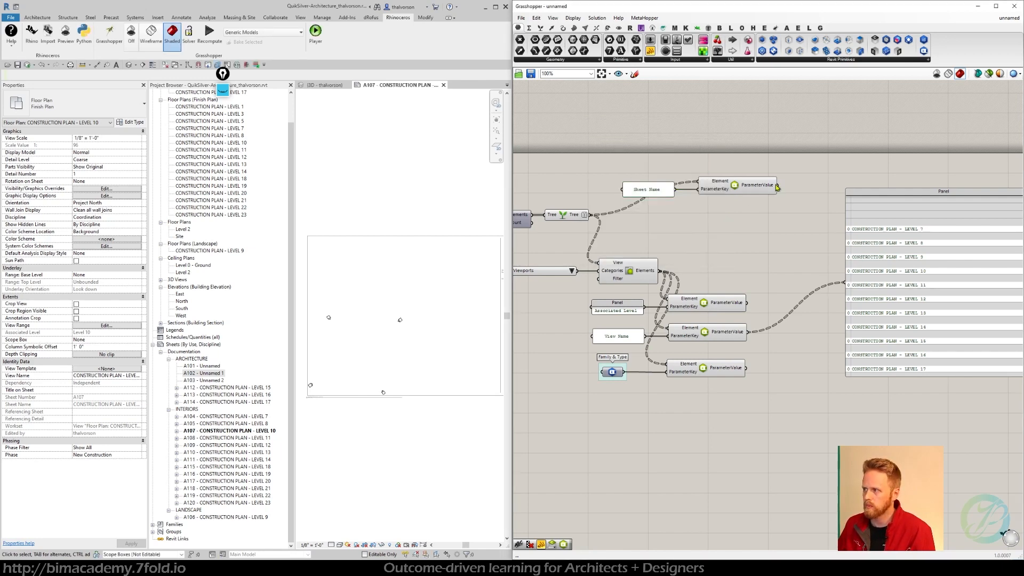
Step: Wire the Sheet Name ParameterValue to the output panel and move the panel slightly further right
{"action": "left_click_drag", "start_coordinate": [777, 187], "coordinate": [845, 283]}
{"action": "right_click_drag", "start_coordinate": [830, 297], "coordinate": [772, 255]}
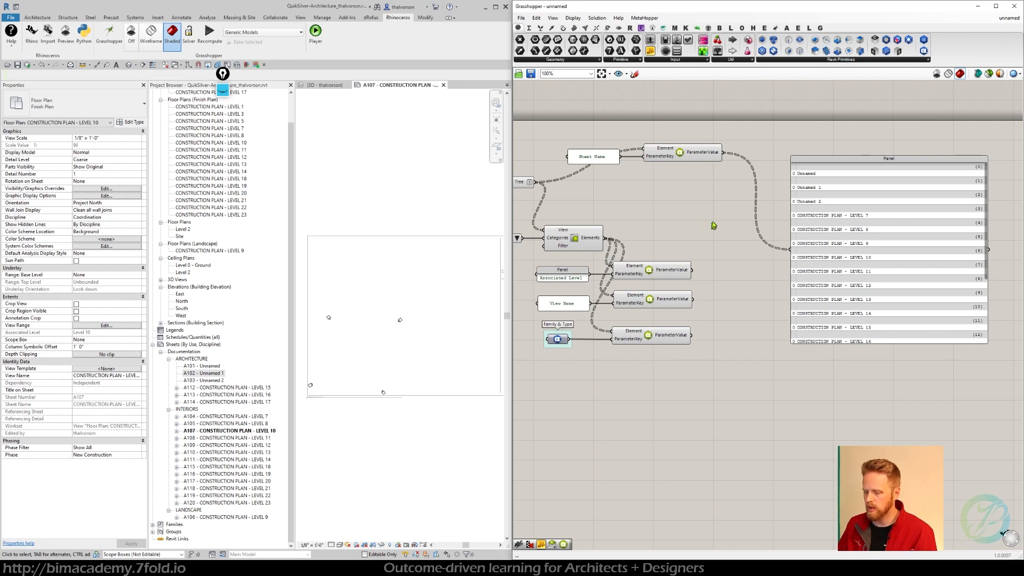
{"action": "left_click_drag", "start_coordinate": [824, 235], "coordinate": [845, 261]}
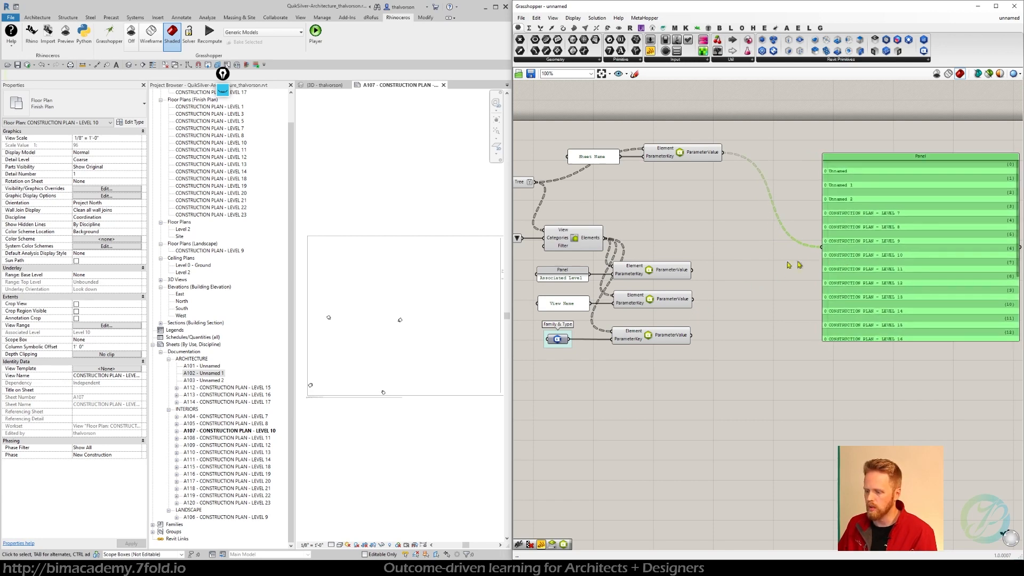
{"action": "right_click_drag", "start_coordinate": [750, 243], "coordinate": [736, 249]}
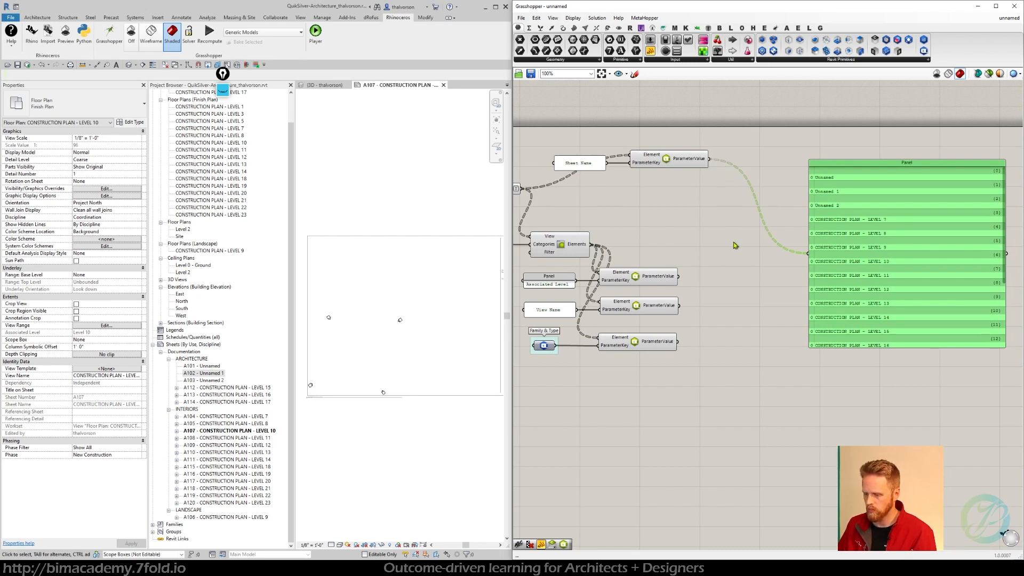
Step: Wire the View Name ParameterValue back to the output panel and move the panel lower on the canvas
{"action": "left_click", "coordinate": [726, 230]}
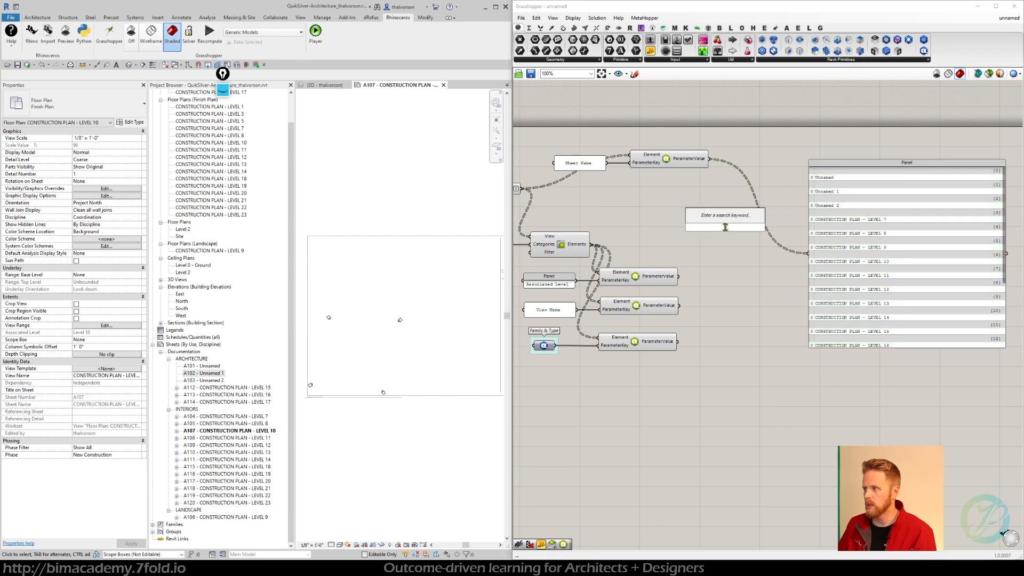
{"action": "left_click_drag", "start_coordinate": [678, 305], "coordinate": [807, 254]}
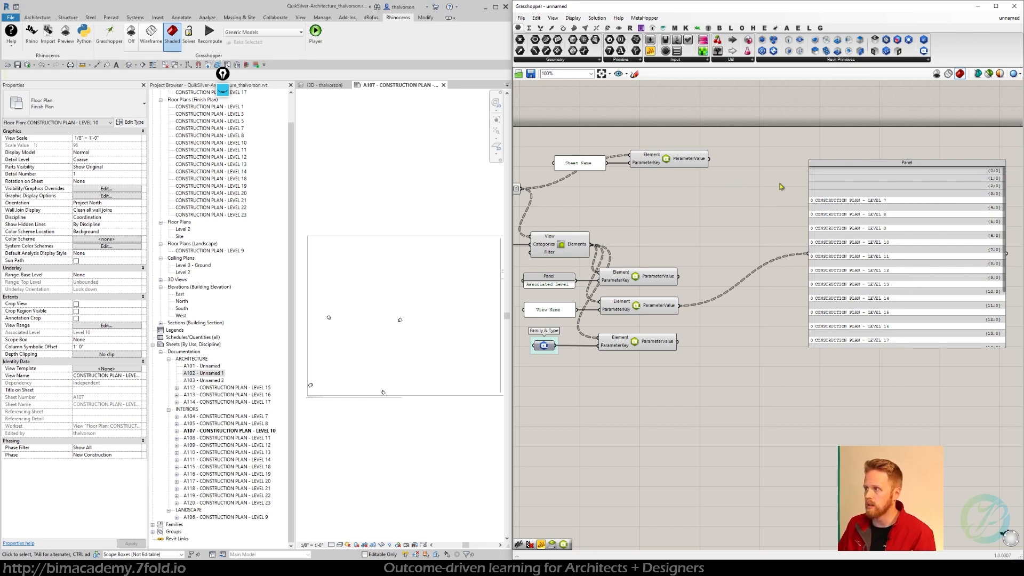
{"action": "left_click_drag", "start_coordinate": [843, 188], "coordinate": [818, 243]}
Step: Place a temporary copy of the output panel above the original, feed it the Sheet Name values, and remove it
{"action": "left_click_drag", "start_coordinate": [821, 259], "coordinate": [825, 158], "text": "alt"}
{"action": "left_click_drag", "start_coordinate": [709, 159], "coordinate": [785, 206]}
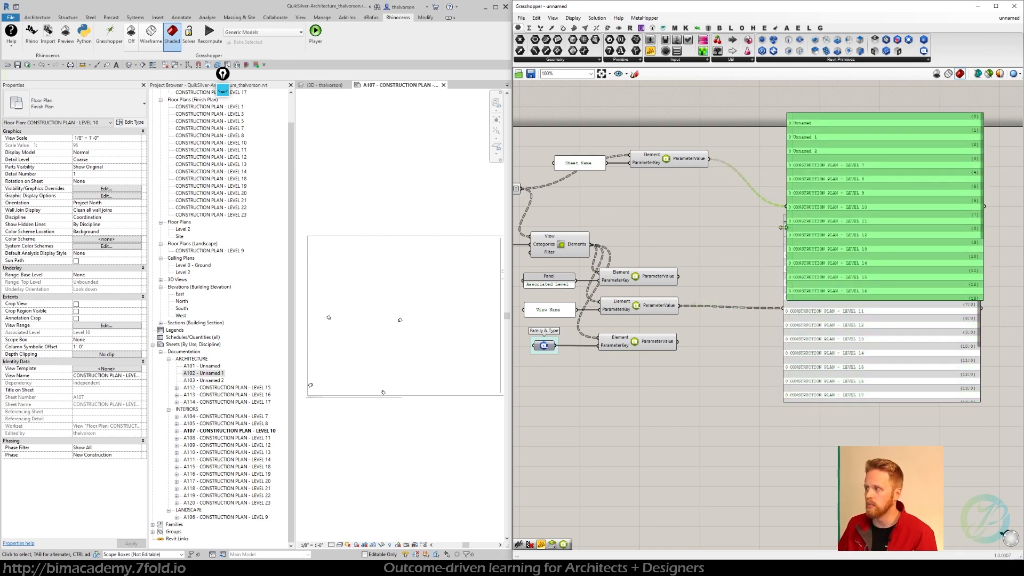
{"action": "key", "text": "Delete"}
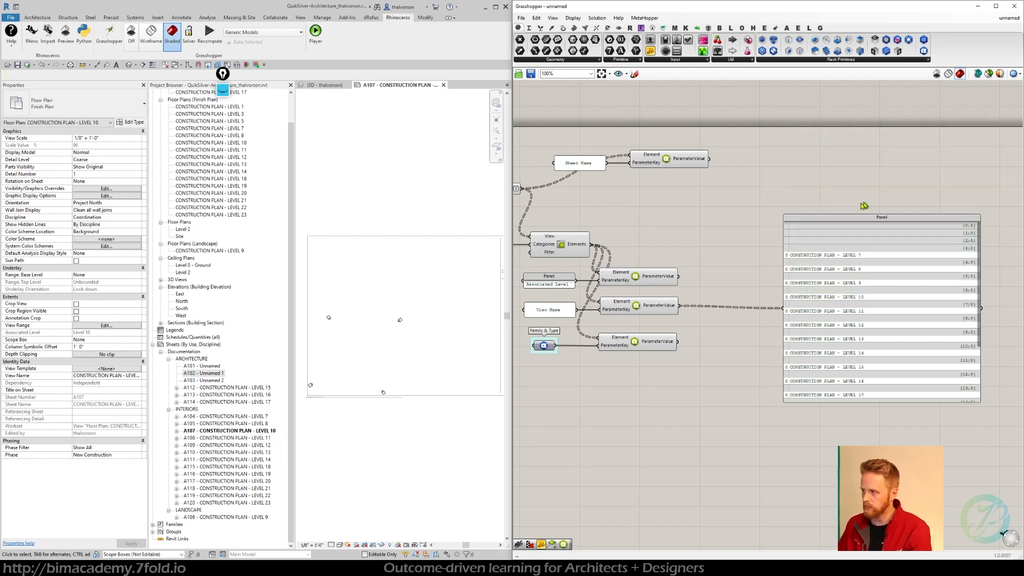
Step: Add a Match Tree component with View Name values as Tree and Sheet Name values as Guide, and wire its output to the output panel
{"action": "right_click_drag", "start_coordinate": [736, 224], "coordinate": [741, 217]}
{"action": "double_click", "coordinate": [741, 215]}
{"action": "type", "text": "mat"}
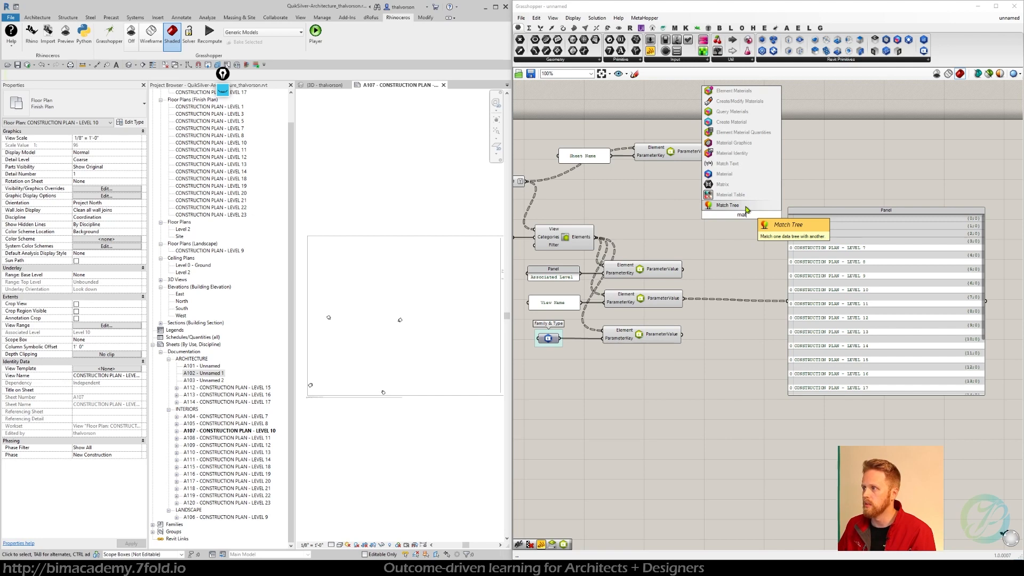
{"action": "left_click", "coordinate": [746, 209]}
{"action": "left_click", "coordinate": [694, 155]}
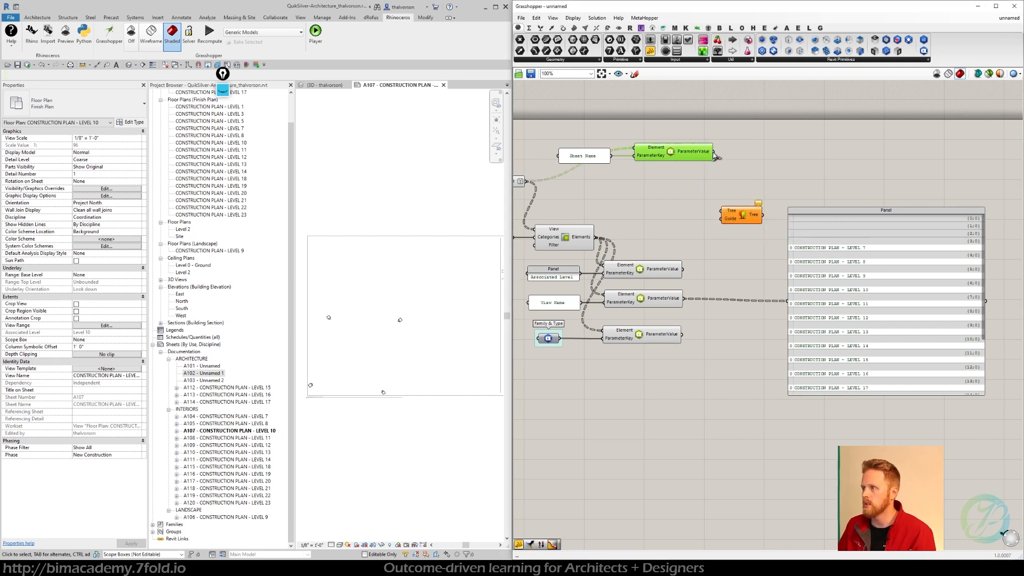
{"action": "left_click_drag", "start_coordinate": [715, 156], "coordinate": [722, 218]}
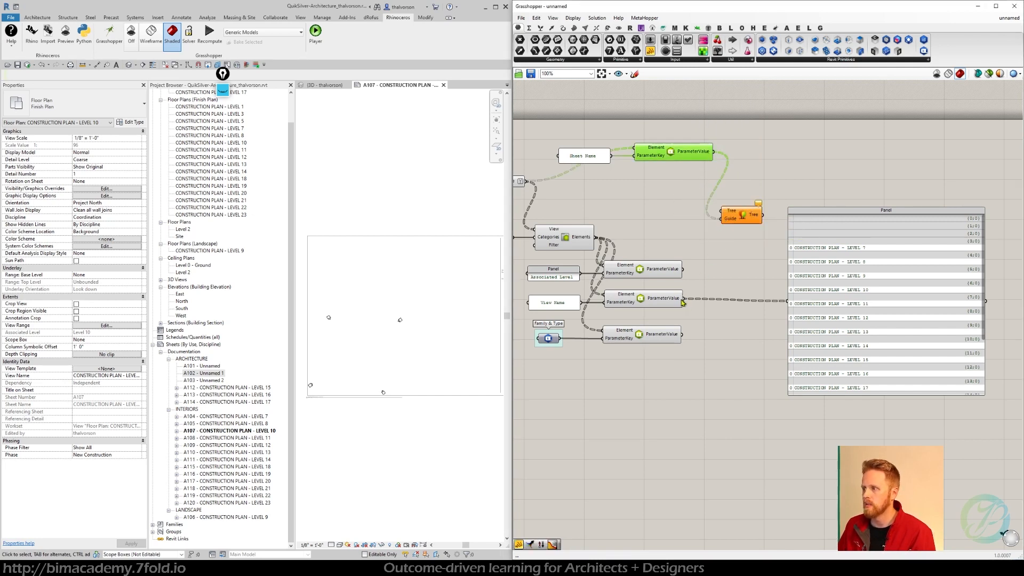
{"action": "left_click_drag", "start_coordinate": [685, 302], "coordinate": [787, 302]}
{"action": "left_click", "coordinate": [835, 239]}
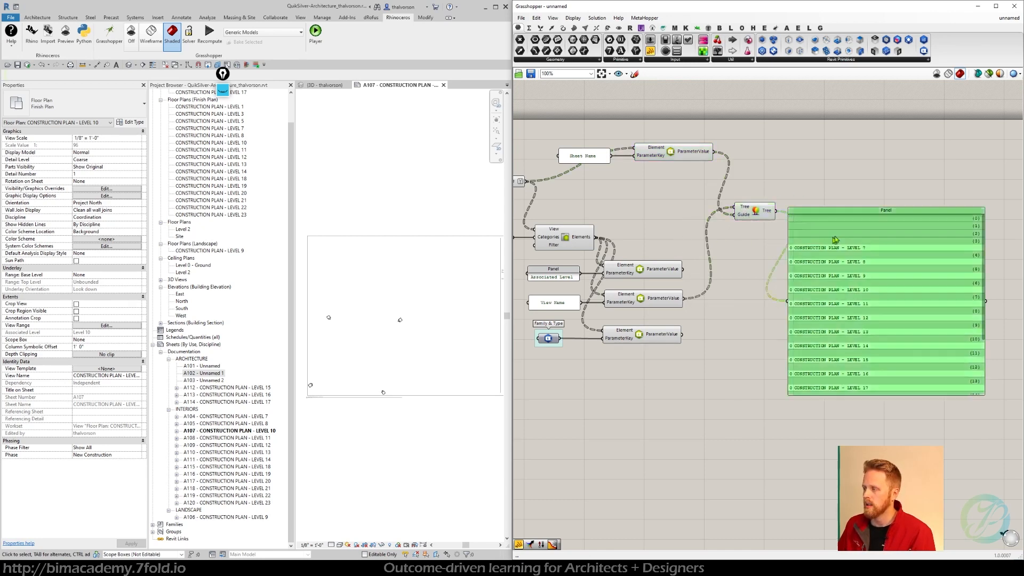
Step: Move the output panel right and down, away from the Match Tree component
{"action": "right_click_drag", "start_coordinate": [927, 187], "coordinate": [892, 175]}
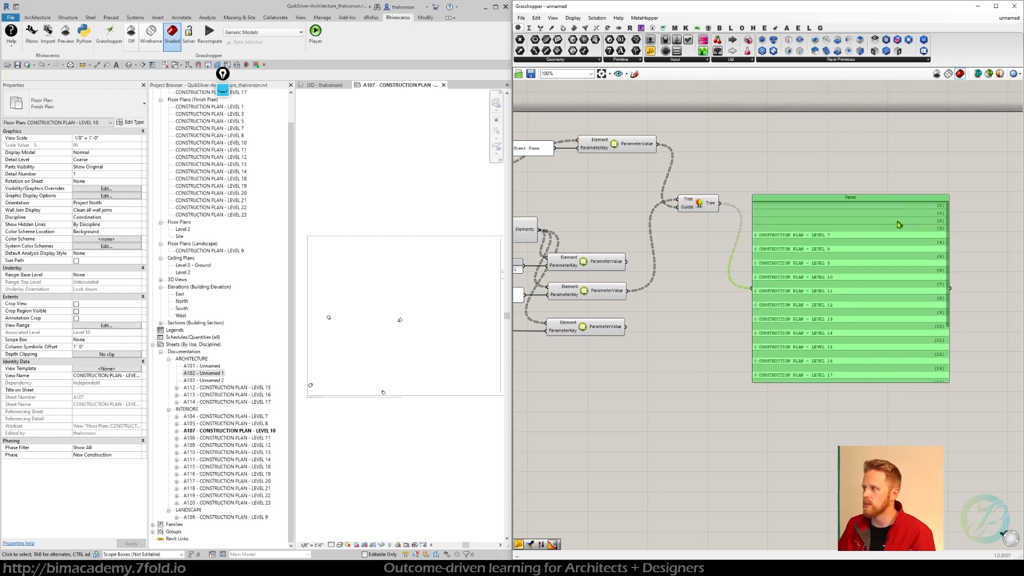
{"action": "left_click_drag", "start_coordinate": [897, 221], "coordinate": [922, 224]}
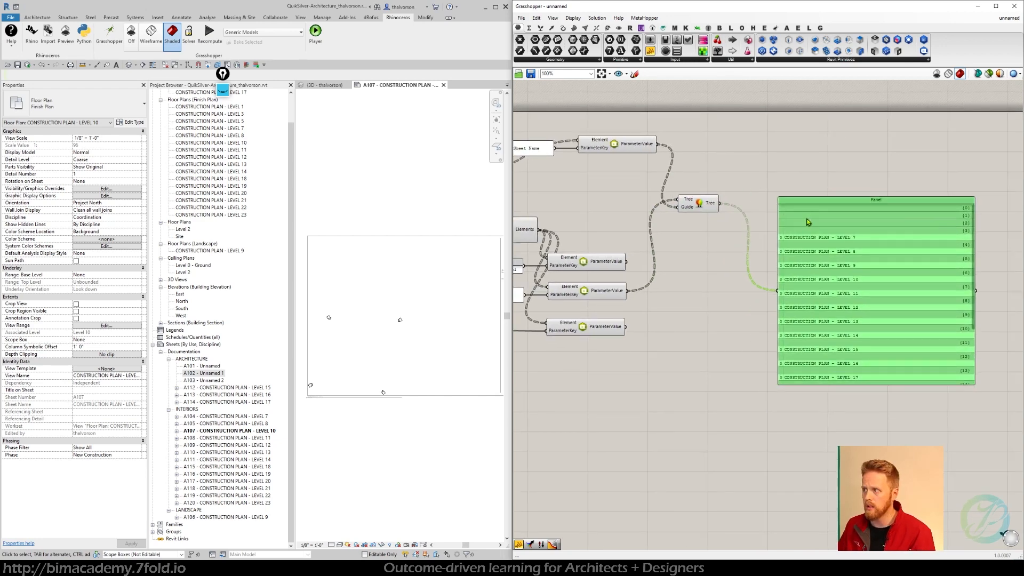
{"action": "left_click_drag", "start_coordinate": [808, 222], "coordinate": [820, 239]}
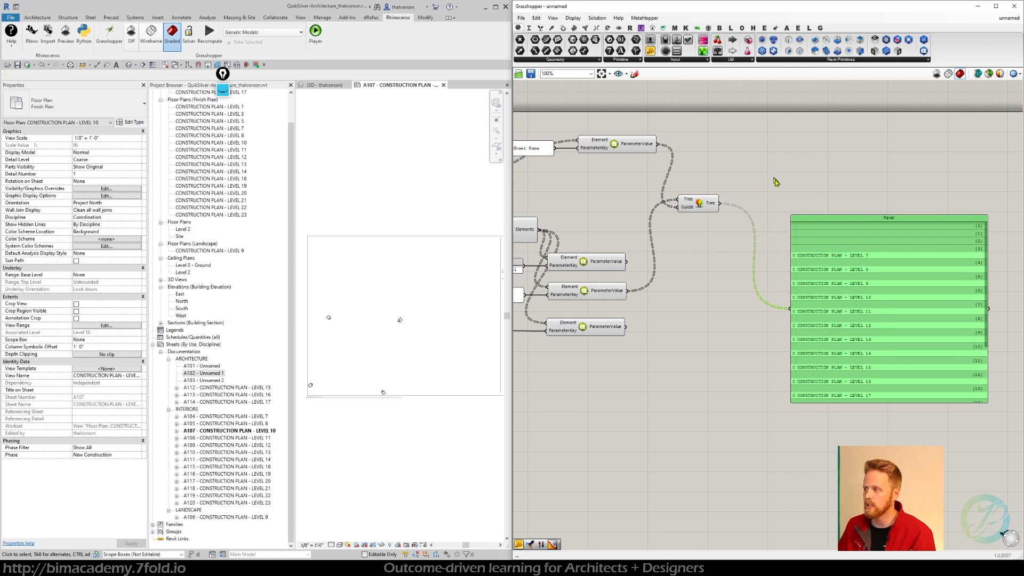
{"action": "right_click_drag", "start_coordinate": [779, 170], "coordinate": [825, 198]}
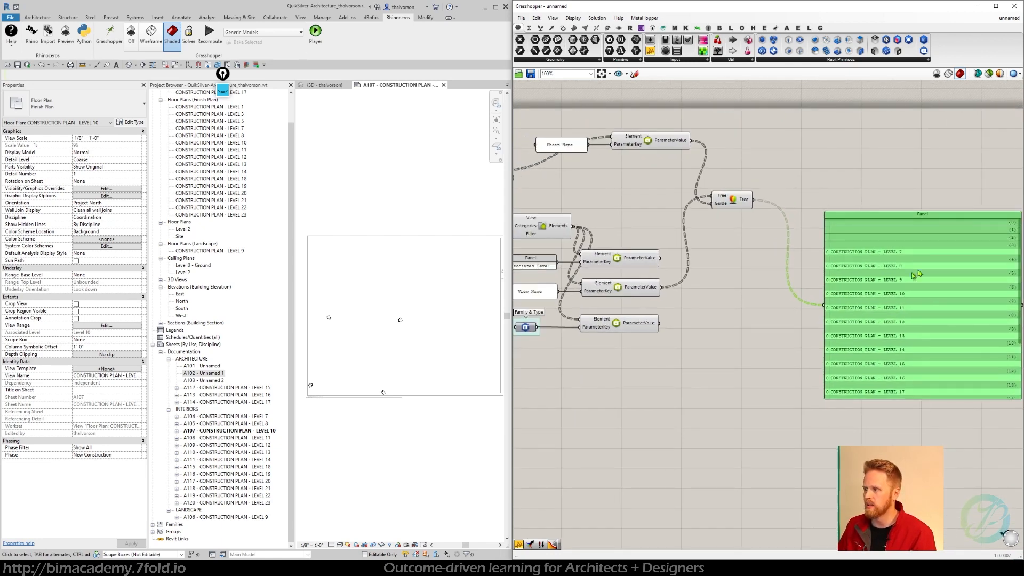
{"action": "left_click_drag", "start_coordinate": [903, 243], "coordinate": [897, 242]}
Step: Select sheets A101 to A103 under ARCHITECTURE in the Revit project to identify the sheets without views
{"action": "right_click_drag", "start_coordinate": [757, 259], "coordinate": [807, 257]}
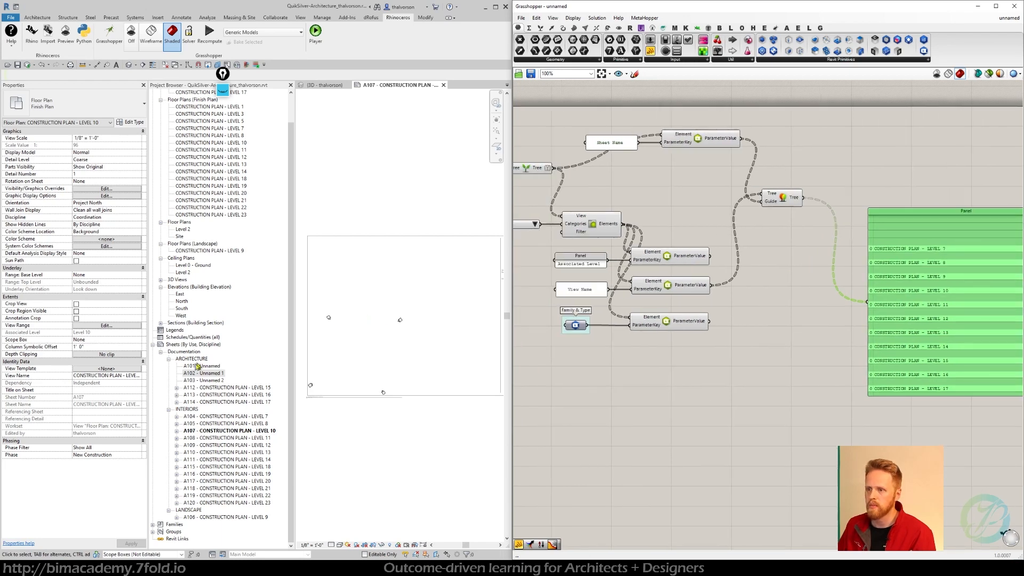
{"action": "left_click", "coordinate": [199, 366]}
{"action": "left_click", "coordinate": [205, 381], "text": "shift"}
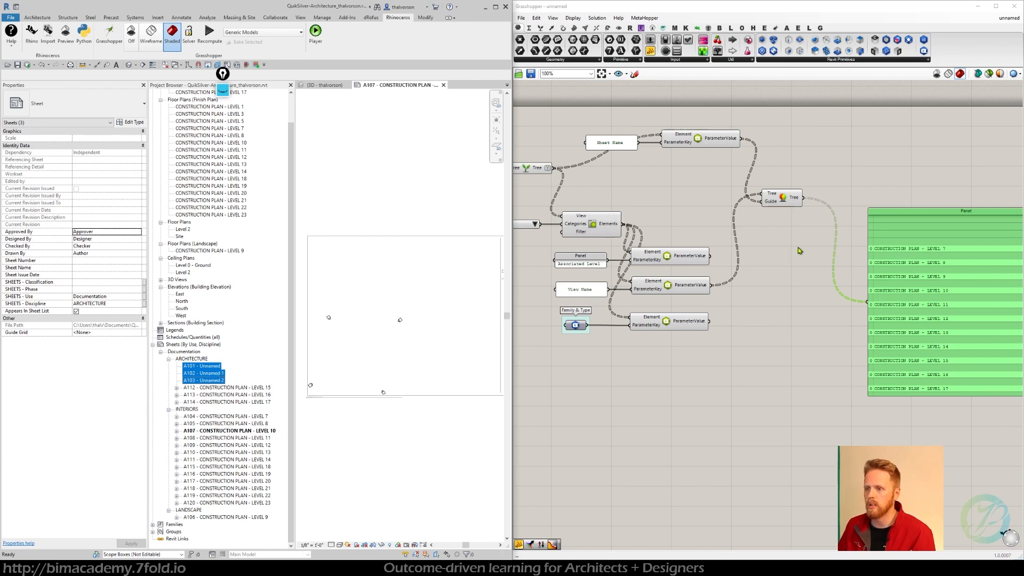
Step: Shift the output panel right and add a Prune Tree component beside Match Tree, fed by the matched tree
{"action": "right_click_drag", "start_coordinate": [800, 267], "coordinate": [677, 252]}
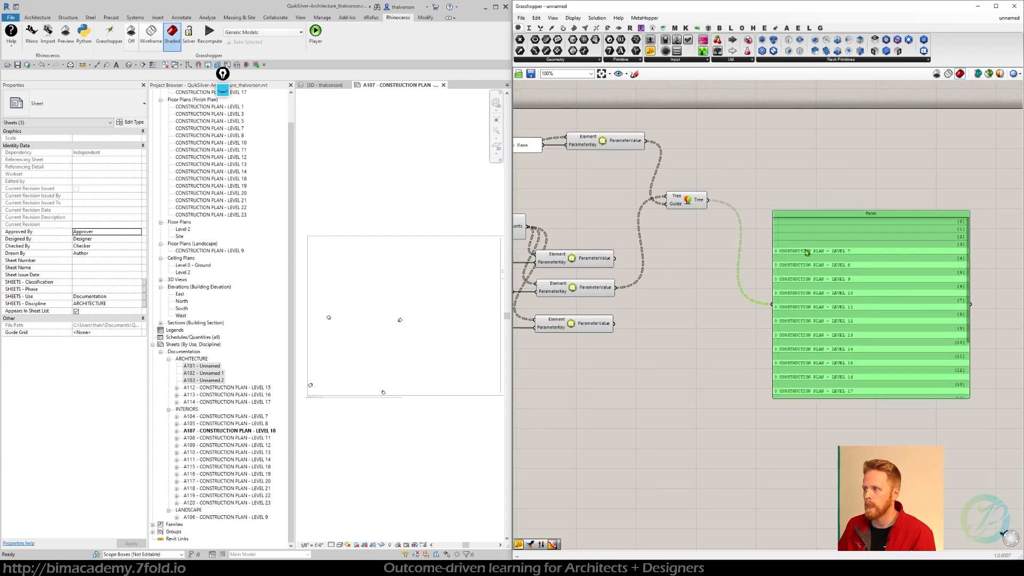
{"action": "left_click_drag", "start_coordinate": [870, 248], "coordinate": [909, 249]}
{"action": "double_click", "coordinate": [766, 188]}
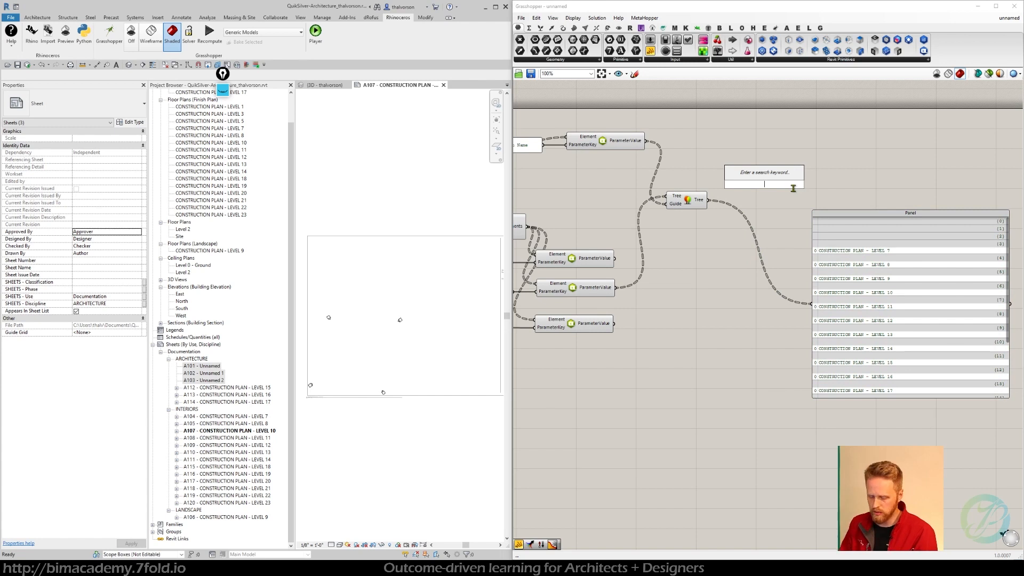
{"action": "type", "text": "prun"}
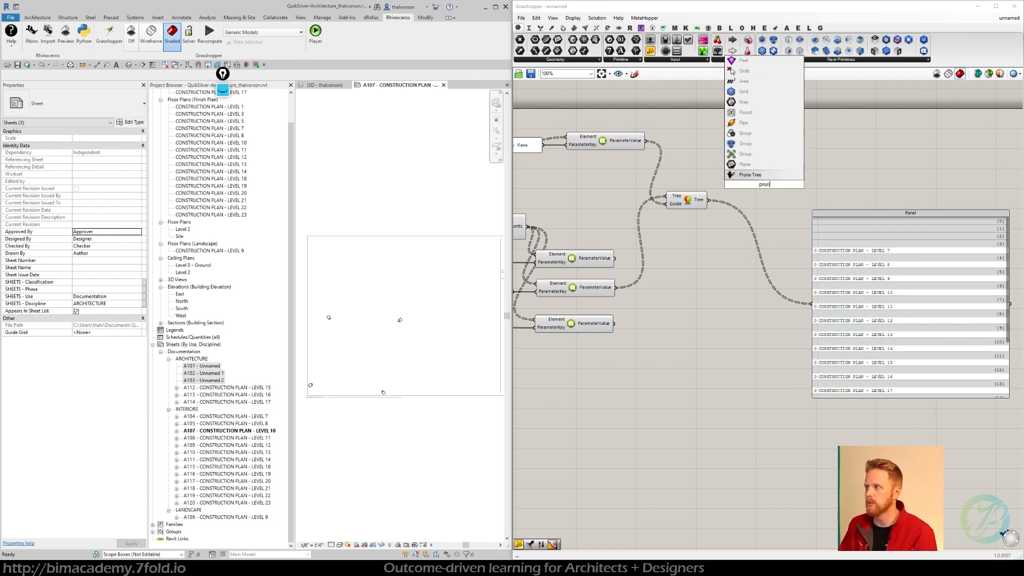
{"action": "key", "text": "Return"}
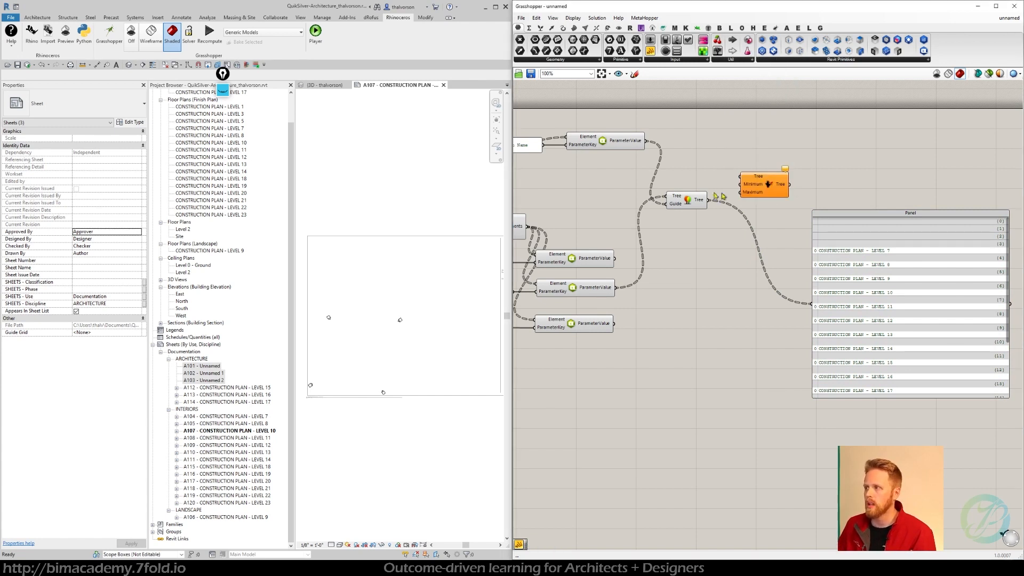
{"action": "left_click_drag", "start_coordinate": [710, 204], "coordinate": [769, 214]}
Step: Add a panel with the value 1 as Prune Tree's Minimum input and wire the pruned tree to the output panel
{"action": "double_click", "coordinate": [707, 240]}
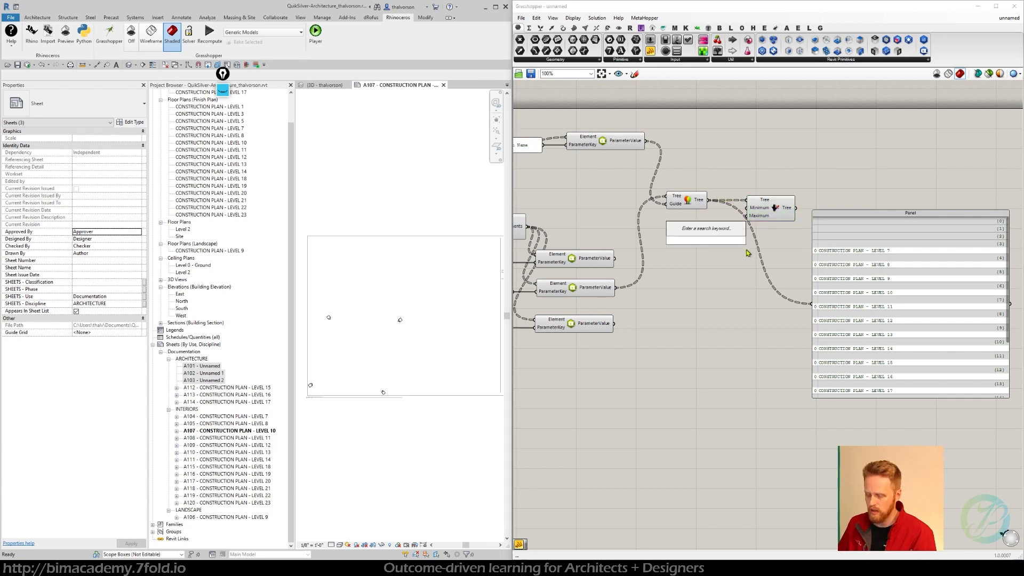
{"action": "type", "text": "\"1"}
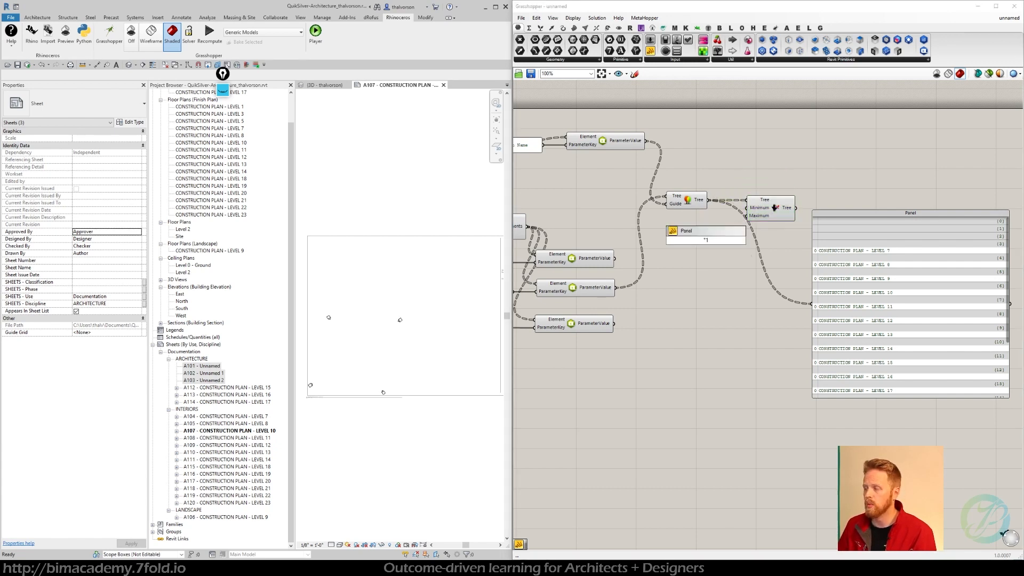
{"action": "key", "text": "Return"}
{"action": "left_click_drag", "start_coordinate": [714, 241], "coordinate": [810, 303]}
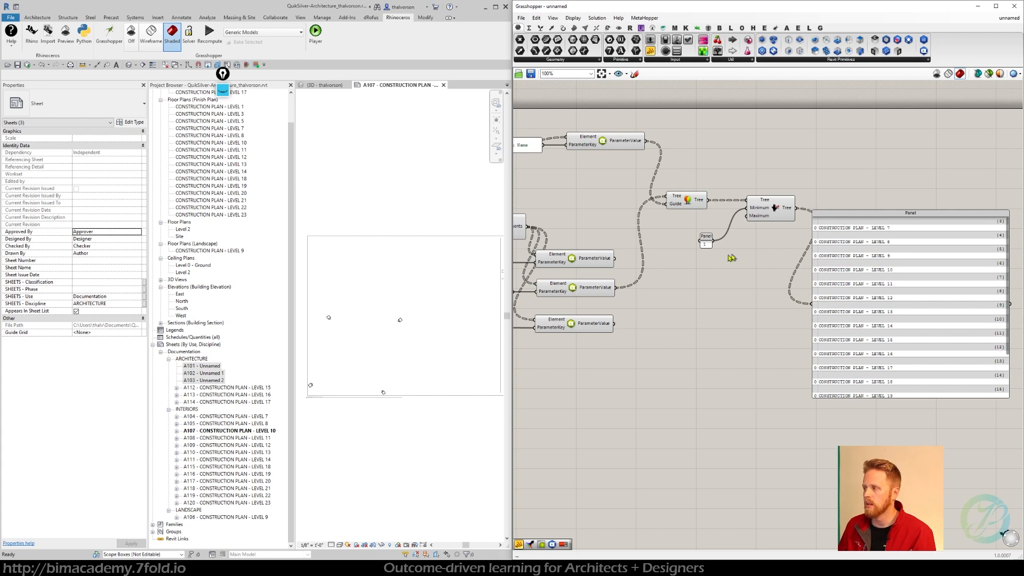
Step: Move the value panel close to Prune Tree's Minimum input, inspect its Tree input's branch data, and shift the output panel right
{"action": "left_click_drag", "start_coordinate": [705, 240], "coordinate": [721, 221]}
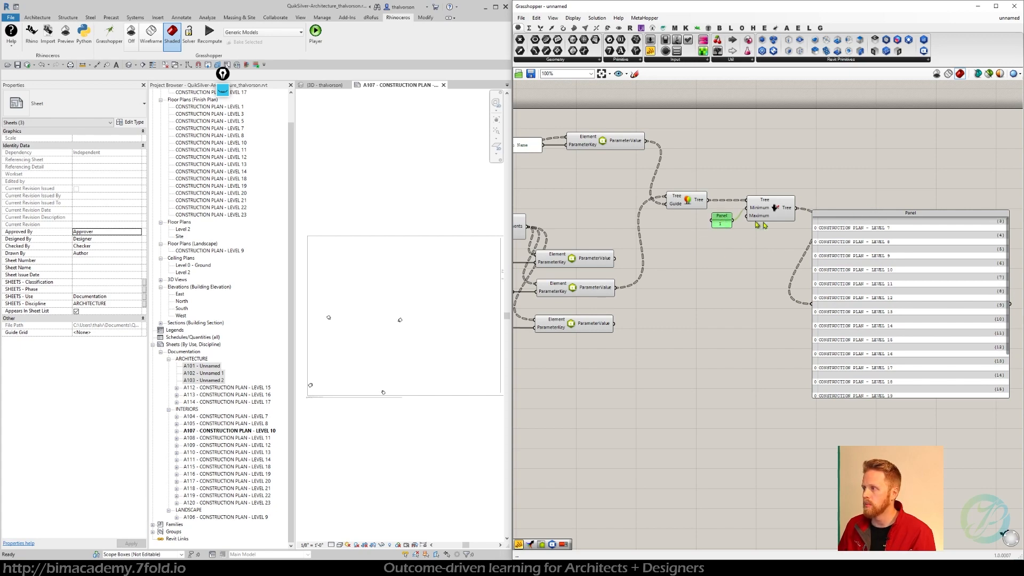
{"action": "right_click_drag", "start_coordinate": [961, 223], "coordinate": [932, 219]}
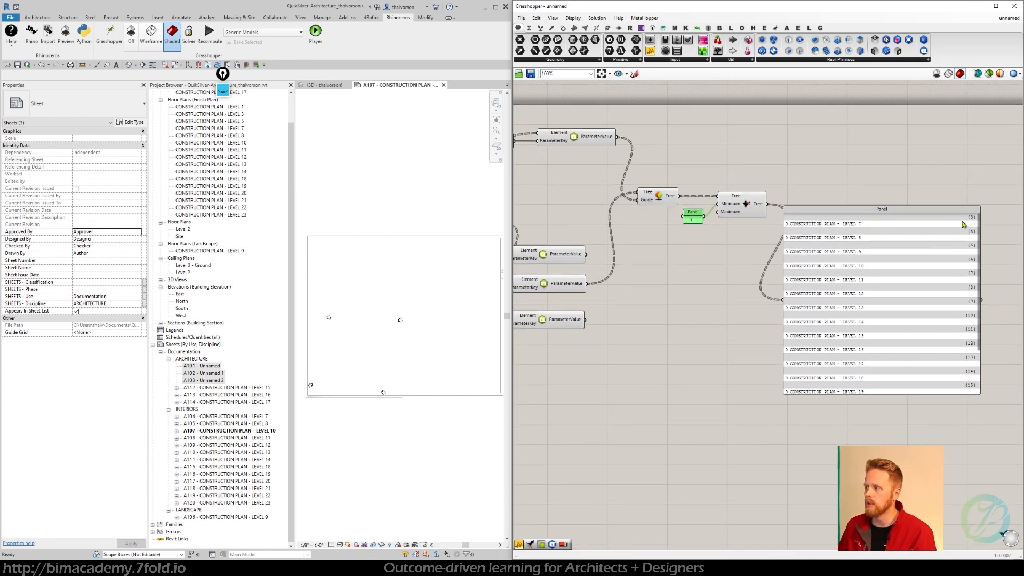
{"action": "mouse_move", "coordinate": [724, 198]}
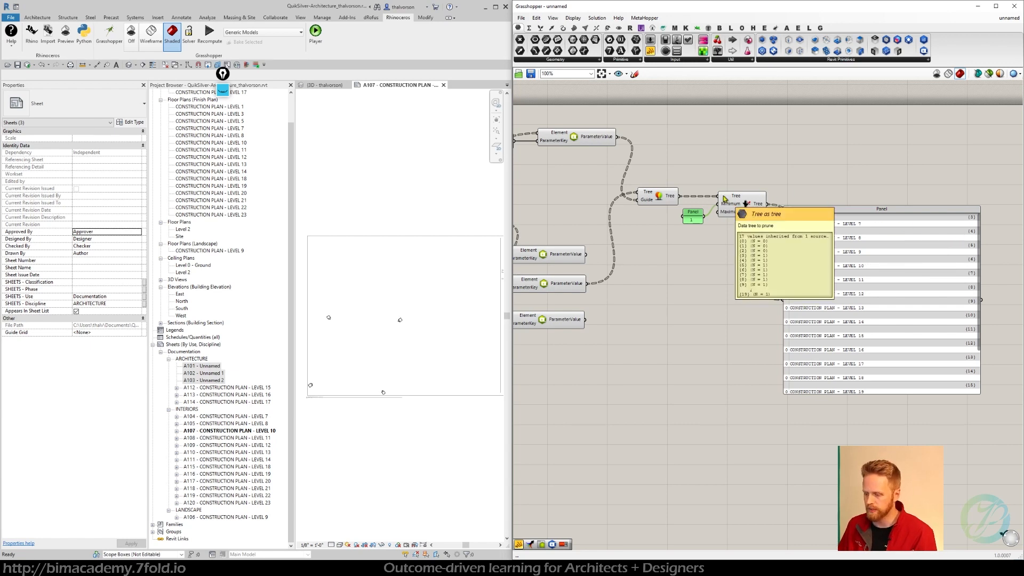
{"action": "left_click_drag", "start_coordinate": [783, 249], "coordinate": [826, 245]}
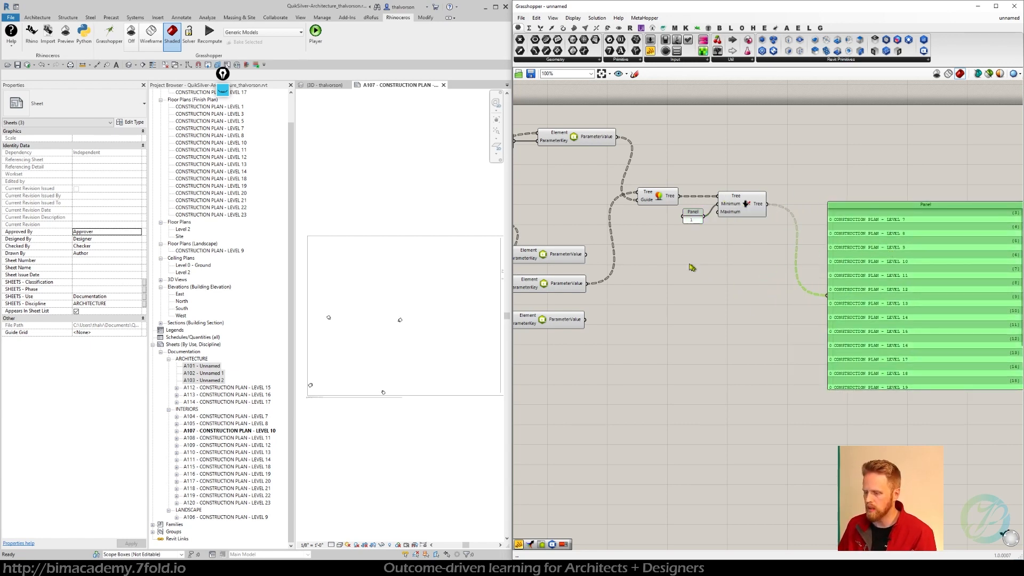
Step: Duplicate the Match Tree, value panel and Prune Tree group below, and feed the copy the Family & Type values instead of the View Name values
{"action": "right_click_drag", "start_coordinate": [672, 250], "coordinate": [702, 236]}
{"action": "left_click_drag", "start_coordinate": [768, 170], "coordinate": [687, 220]}
{"action": "right_click_drag", "start_coordinate": [711, 214], "coordinate": [779, 218]}
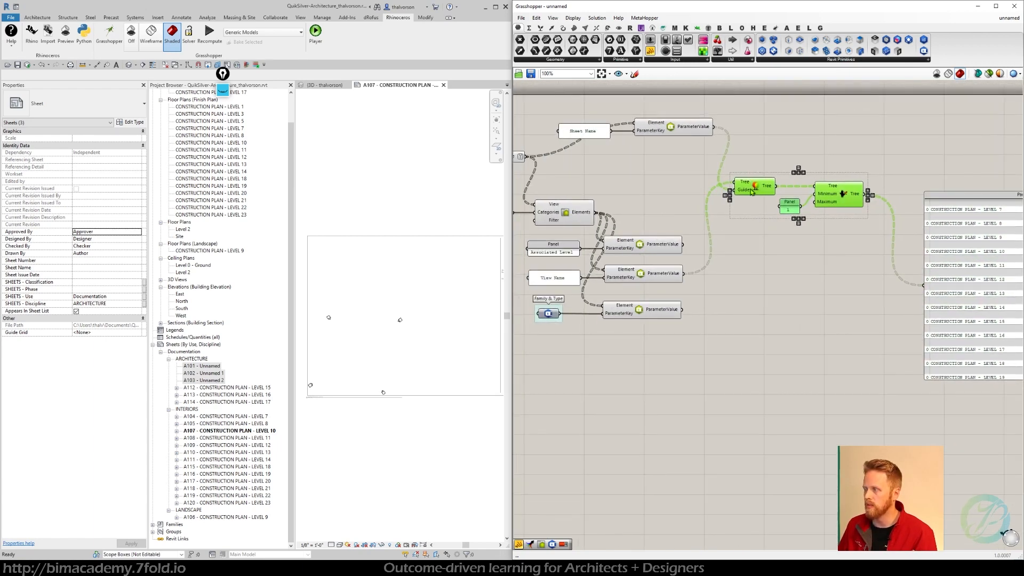
{"action": "left_click_drag", "start_coordinate": [751, 192], "coordinate": [749, 308], "text": "alt"}
{"action": "left_click", "coordinate": [748, 363]}
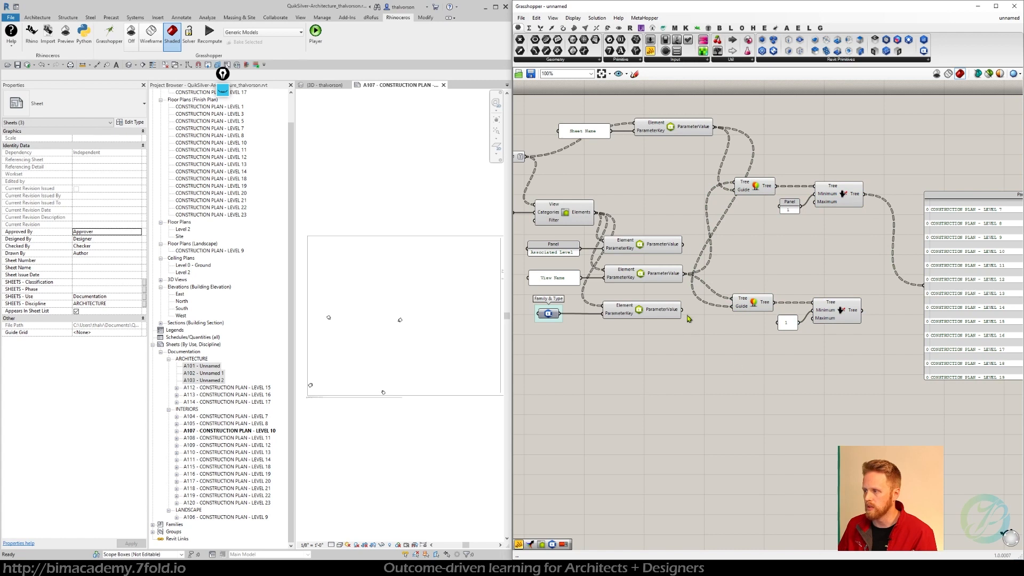
{"action": "left_click_drag", "start_coordinate": [685, 314], "coordinate": [734, 302]}
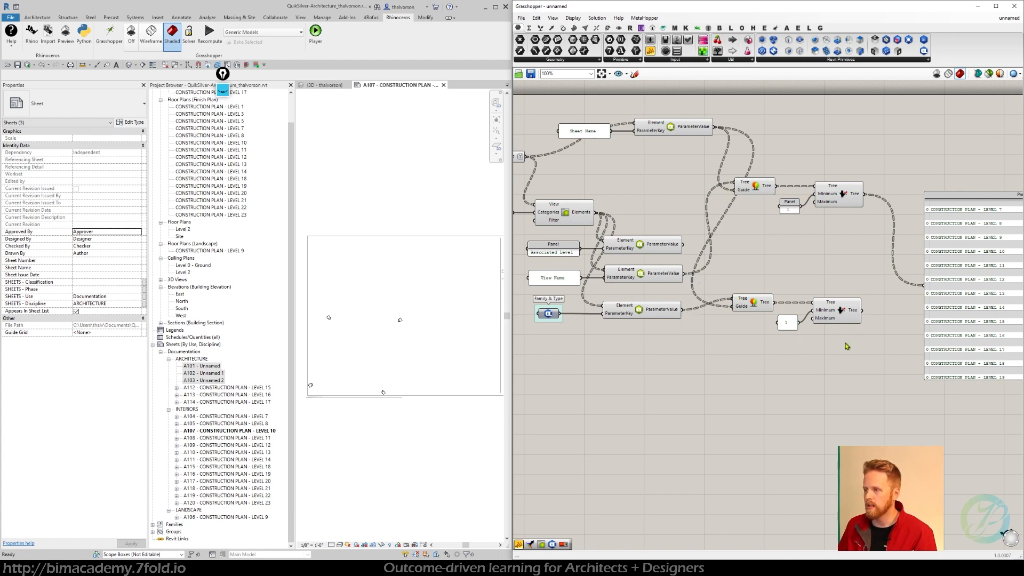
{"action": "right_click_drag", "start_coordinate": [838, 346], "coordinate": [696, 343]}
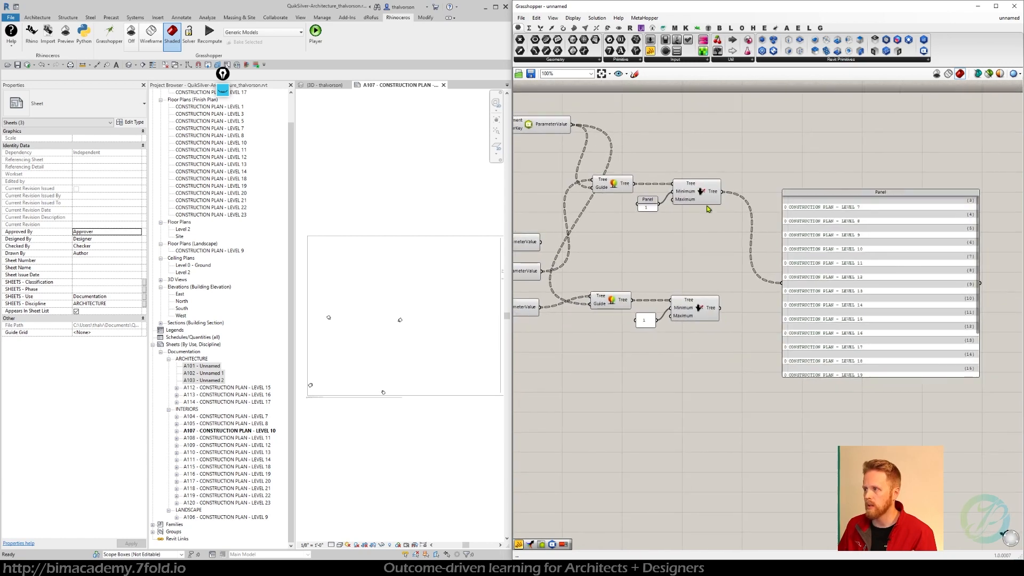
Step: Move the output panel farther right to leave space beside the two Prune Tree components
{"action": "right_click_drag", "start_coordinate": [708, 208], "coordinate": [864, 210]}
{"action": "left_click", "coordinate": [864, 210]}
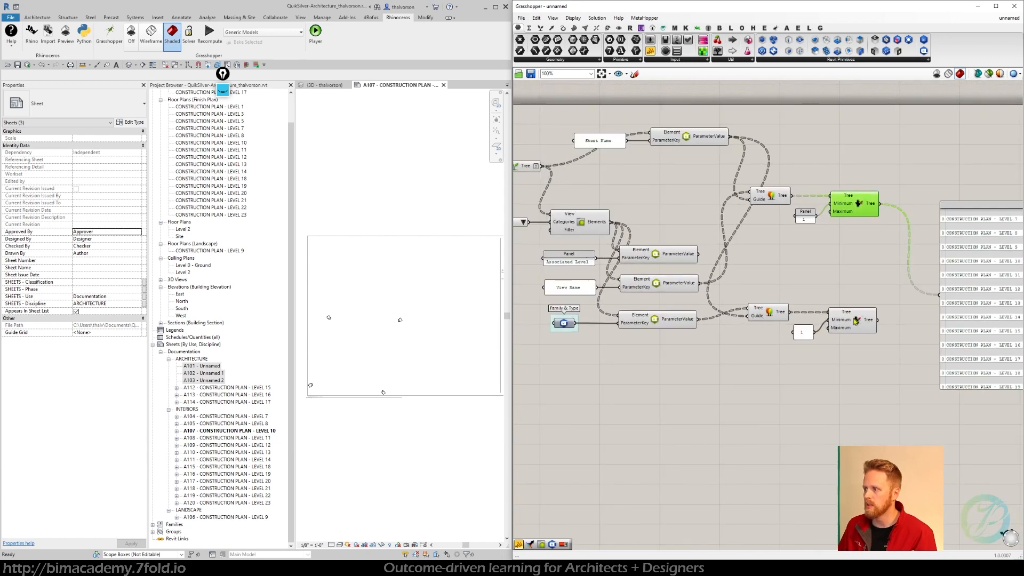
{"action": "left_click", "coordinate": [855, 320]}
{"action": "right_click_drag", "start_coordinate": [869, 258], "coordinate": [693, 279]}
{"action": "left_click_drag", "start_coordinate": [802, 270], "coordinate": [857, 267]}
{"action": "right_click_drag", "start_coordinate": [763, 251], "coordinate": [743, 252]}
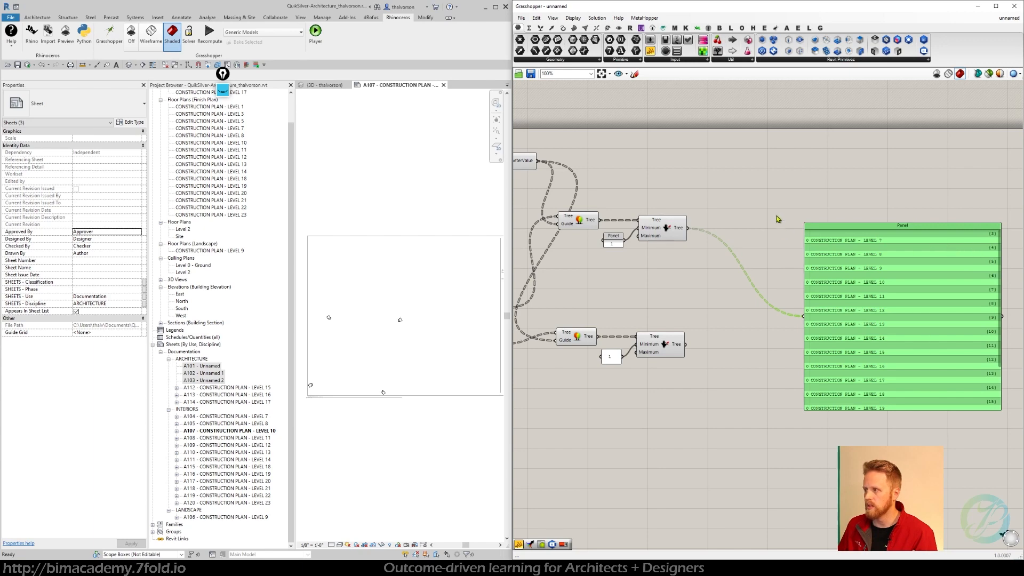
Step: Add a Split Tree component above and to the right of the upper Prune Tree
{"action": "right_click_drag", "start_coordinate": [777, 219], "coordinate": [792, 213]}
{"action": "double_click", "coordinate": [777, 199]}
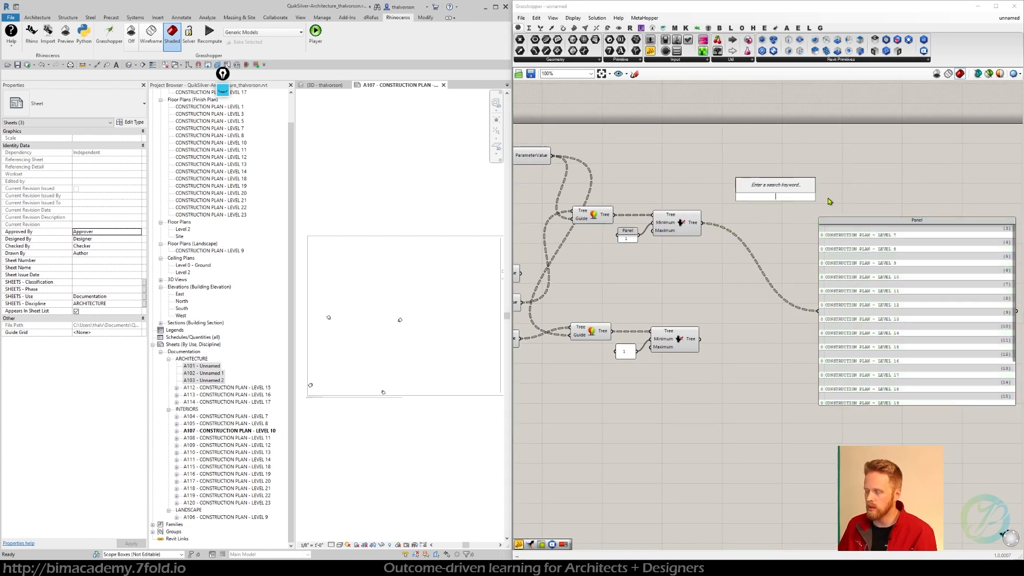
{"action": "type", "text": "split"}
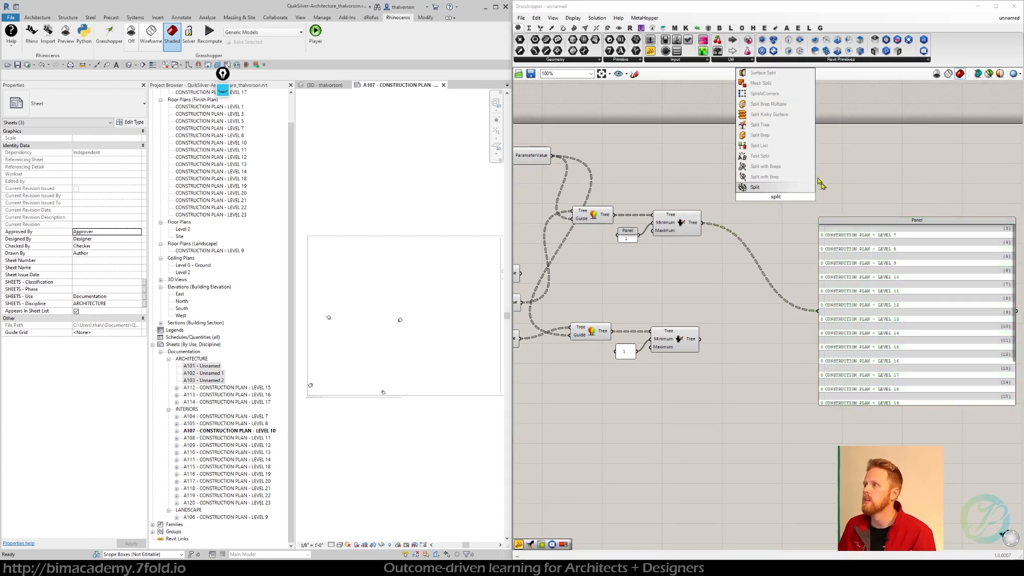
{"action": "left_click", "coordinate": [775, 128]}
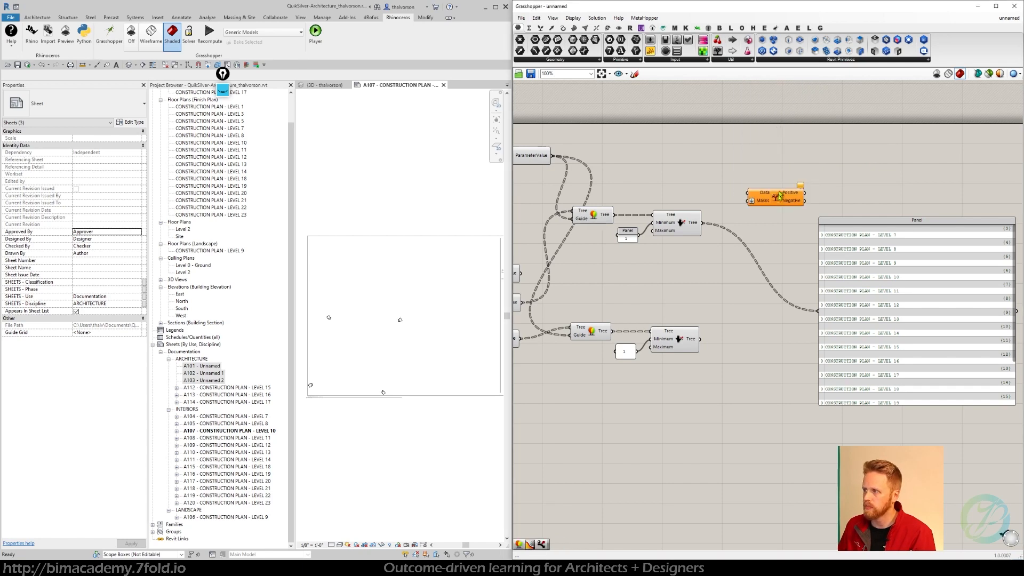
Step: Wire the tree output that feeds the sheet and viewport queries into Split Tree's Data input
{"action": "right_click_drag", "start_coordinate": [765, 222], "coordinate": [922, 226]}
{"action": "right_click_drag", "start_coordinate": [663, 195], "coordinate": [773, 200]}
{"action": "left_click", "coordinate": [610, 196]}
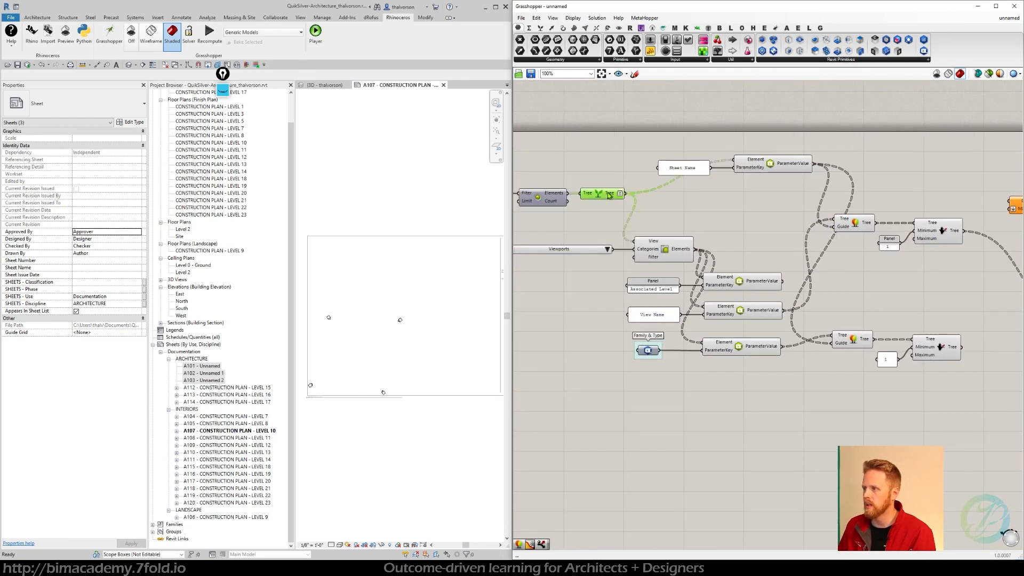
{"action": "scroll", "coordinate": [634, 197], "scroll_direction": "down", "scroll_amount": 3}
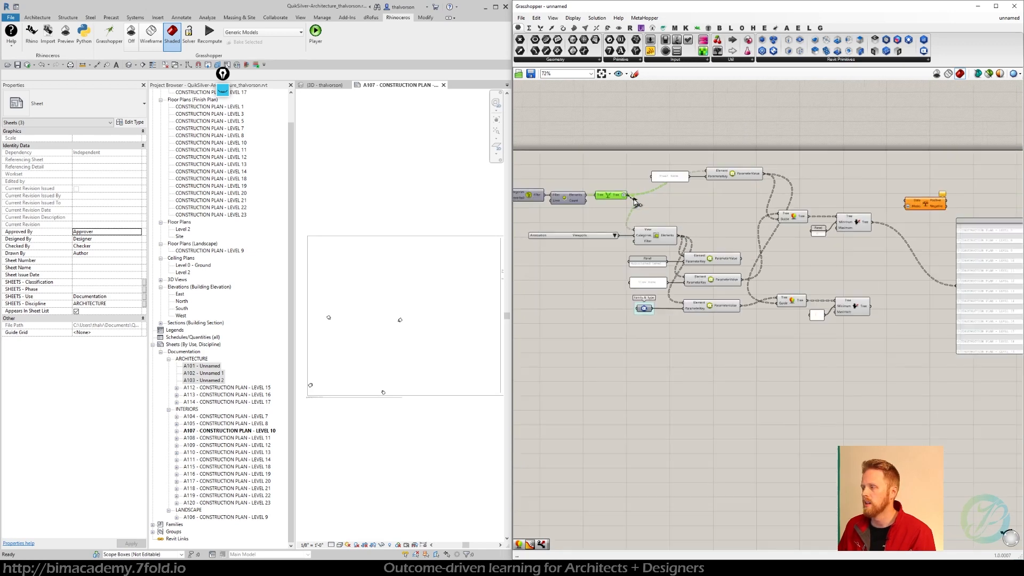
{"action": "left_click_drag", "start_coordinate": [626, 195], "coordinate": [910, 209]}
{"action": "scroll", "coordinate": [916, 212], "scroll_direction": "up", "scroll_amount": 4}
{"action": "left_click", "coordinate": [925, 204]}
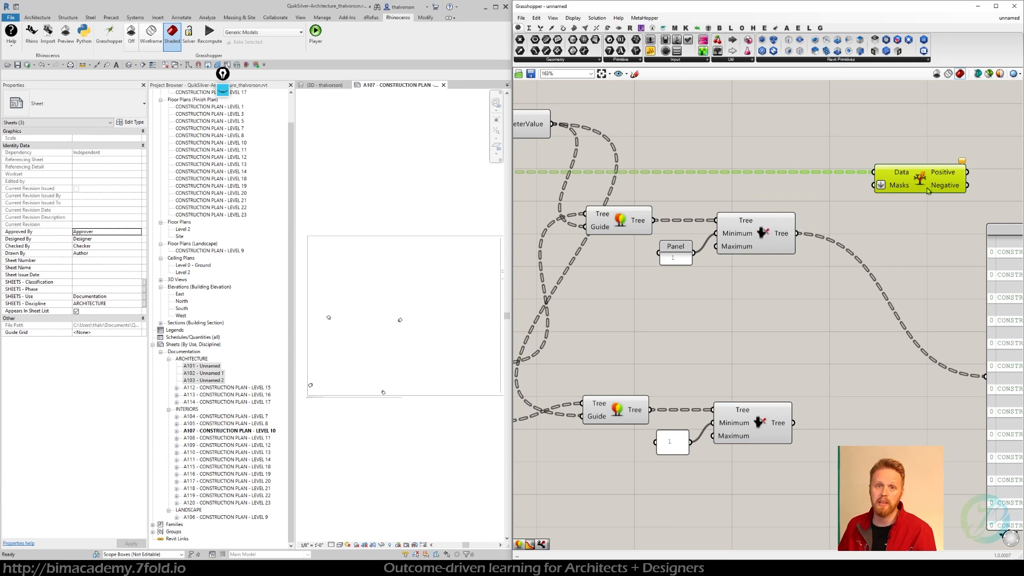
Step: Nudge the Split Tree component and the output panel slightly right to make room on the canvas
{"action": "right_click_drag", "start_coordinate": [881, 222], "coordinate": [838, 233]}
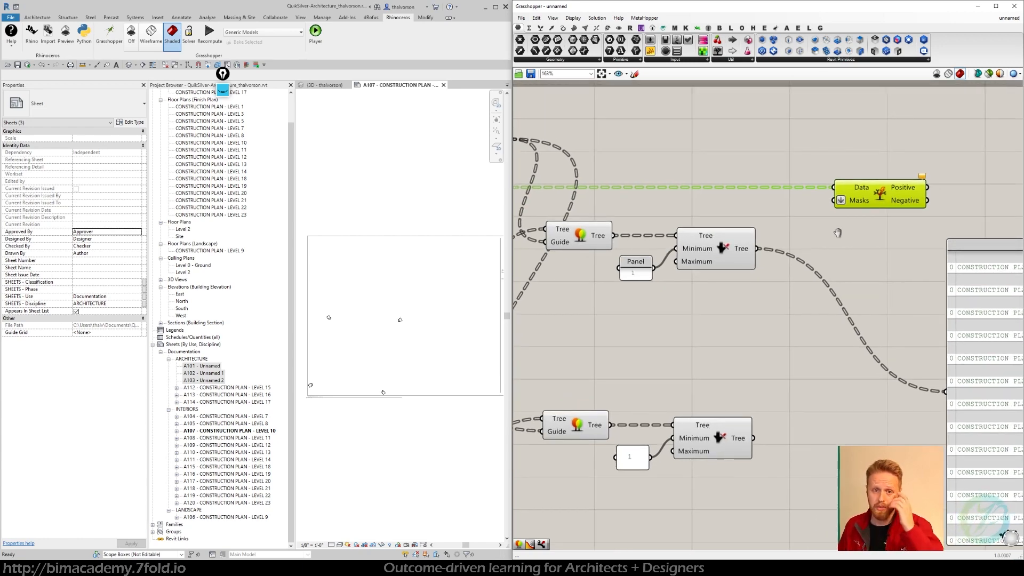
{"action": "right_click_drag", "start_coordinate": [838, 234], "coordinate": [826, 244]}
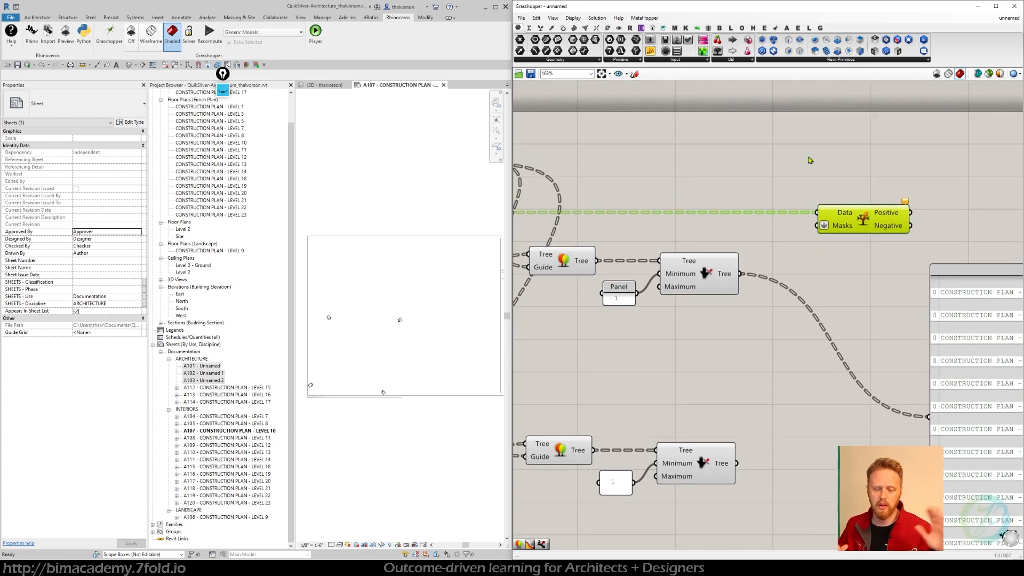
{"action": "left_click", "coordinate": [810, 160]}
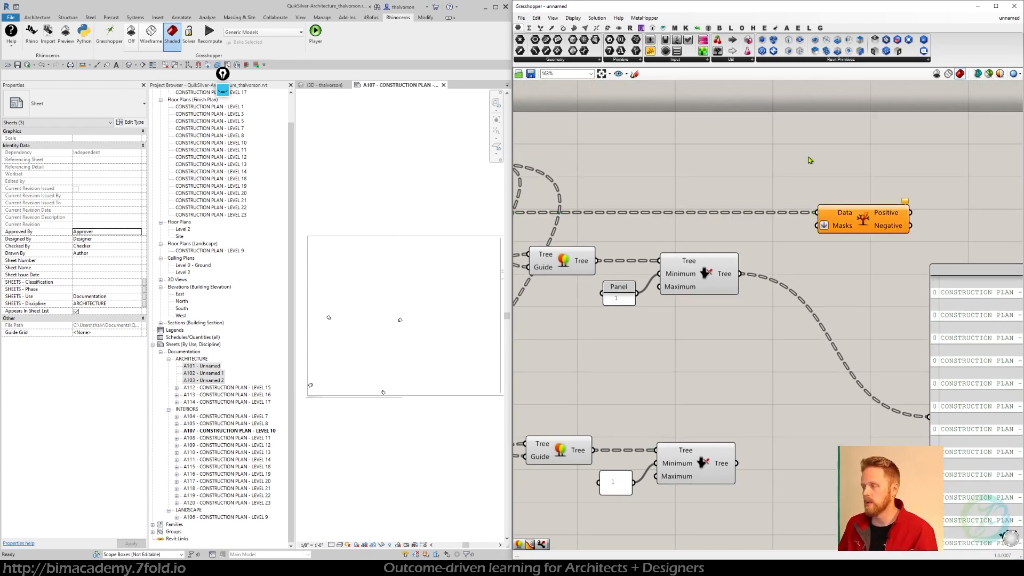
{"action": "scroll", "coordinate": [810, 160], "scroll_direction": "down", "scroll_amount": 5}
{"action": "right_click_drag", "start_coordinate": [836, 208], "coordinate": [777, 222]}
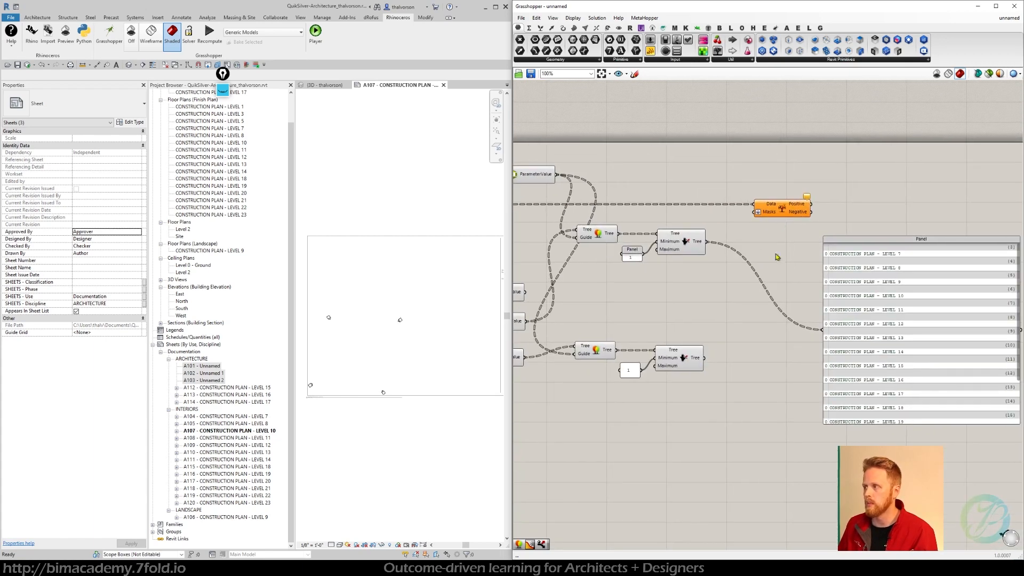
{"action": "left_click_drag", "start_coordinate": [784, 211], "coordinate": [793, 211]}
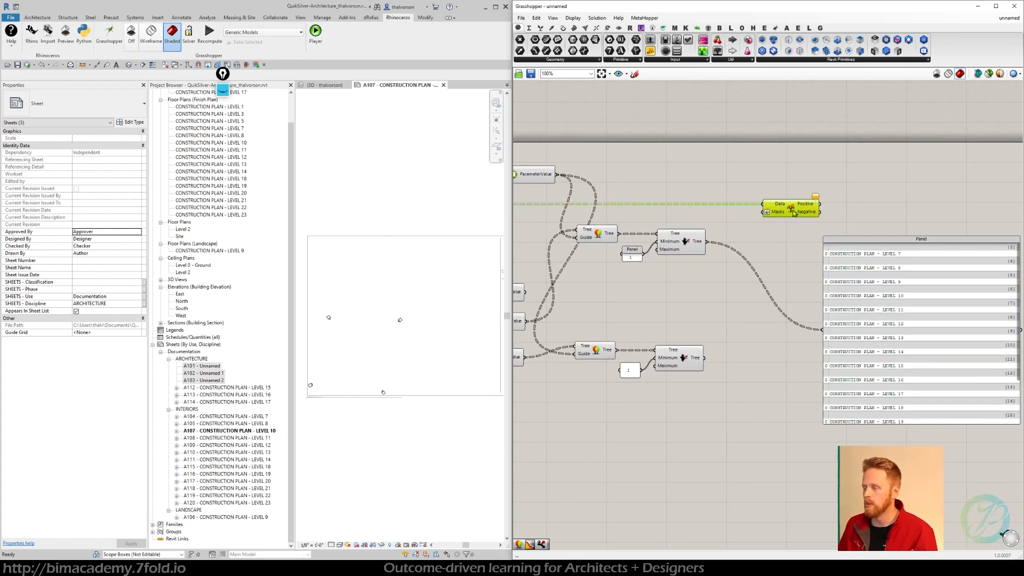
{"action": "right_click_drag", "start_coordinate": [752, 246], "coordinate": [746, 241]}
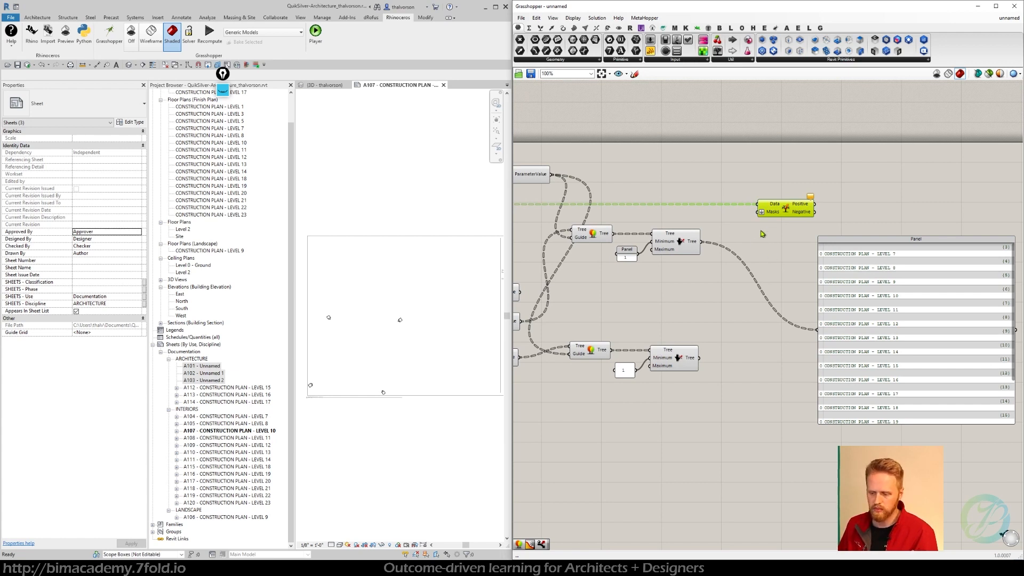
{"action": "left_click_drag", "start_coordinate": [866, 269], "coordinate": [872, 270]}
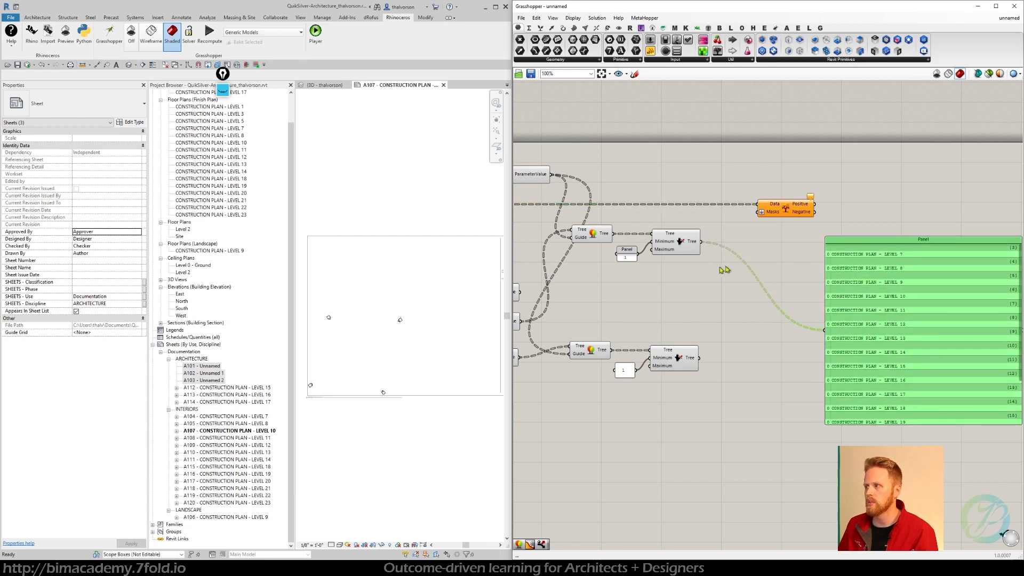
Step: Add a Param Viewer and a Tree Statistics component between the upper Prune Tree and the output panel
{"action": "right_click_drag", "start_coordinate": [777, 271], "coordinate": [732, 259]}
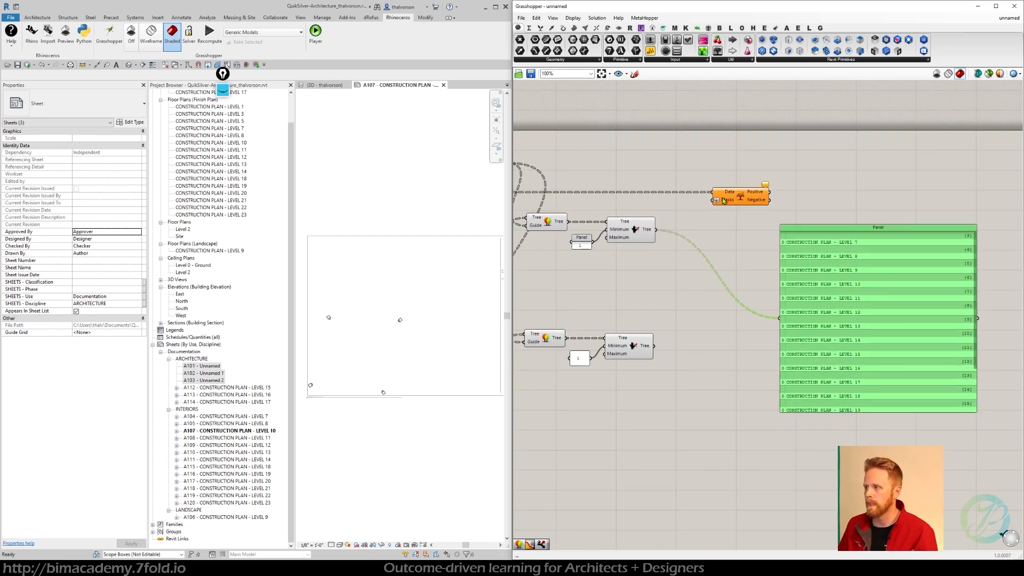
{"action": "double_click", "coordinate": [691, 286]}
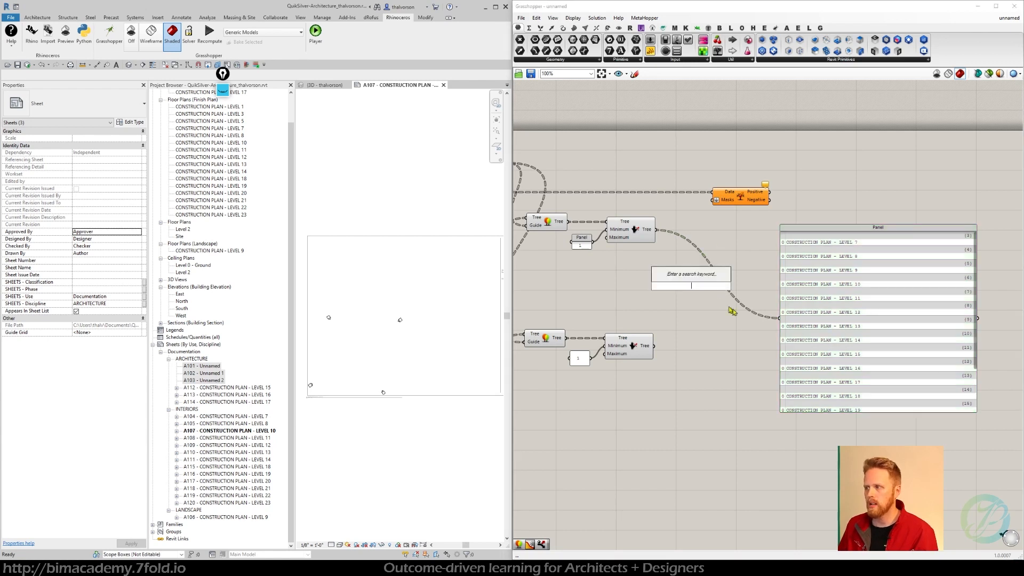
{"action": "type", "text": "view"}
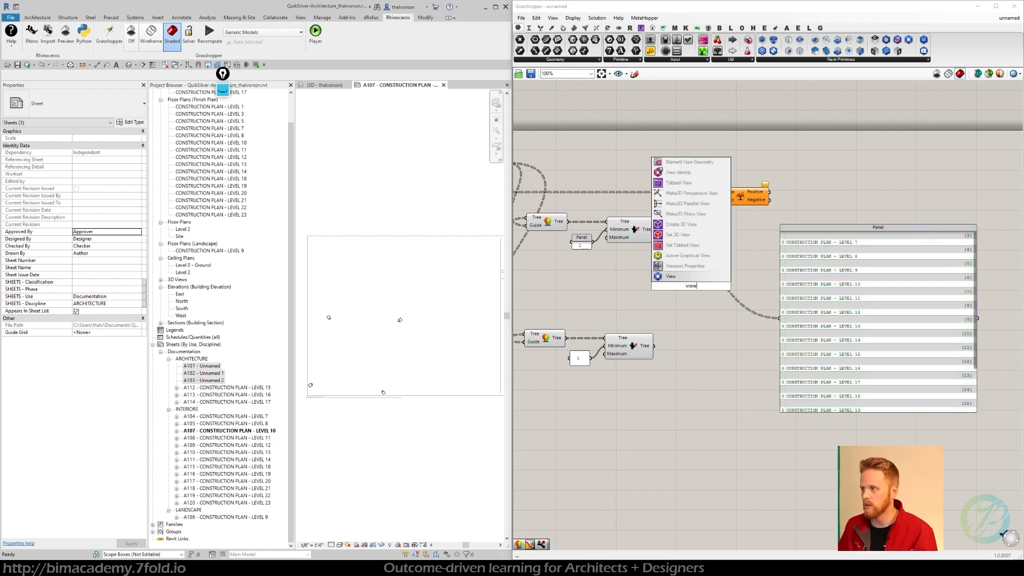
{"action": "type", "text": "er"}
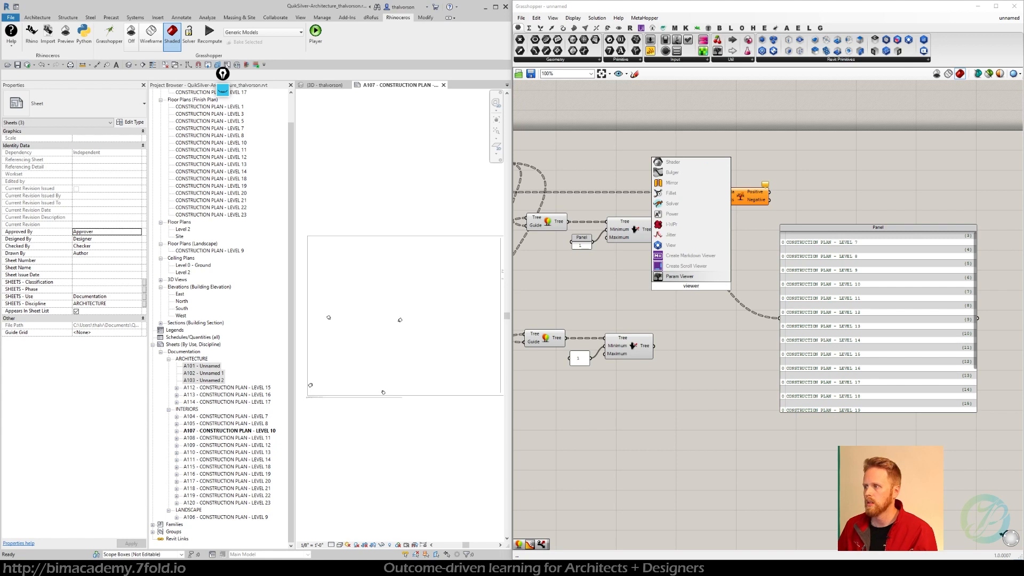
{"action": "key", "text": "Return"}
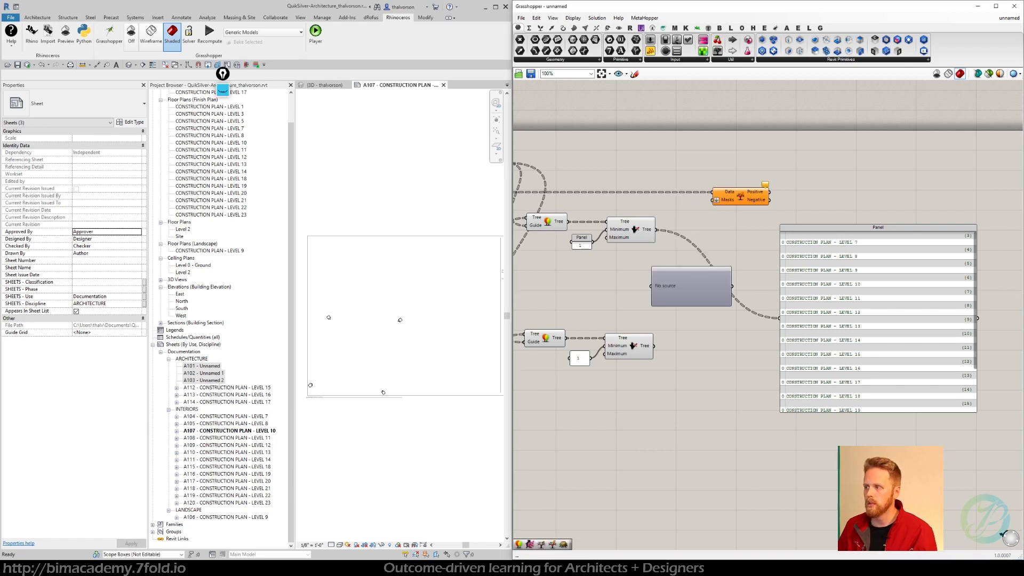
{"action": "double_click", "coordinate": [768, 293]}
{"action": "type", "text": "stat"}
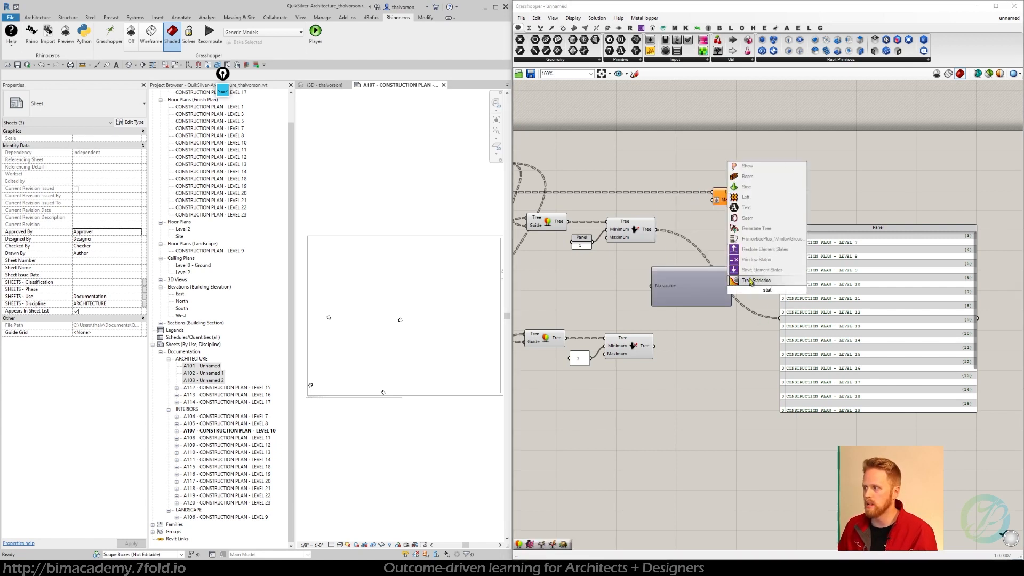
{"action": "left_click", "coordinate": [771, 284]}
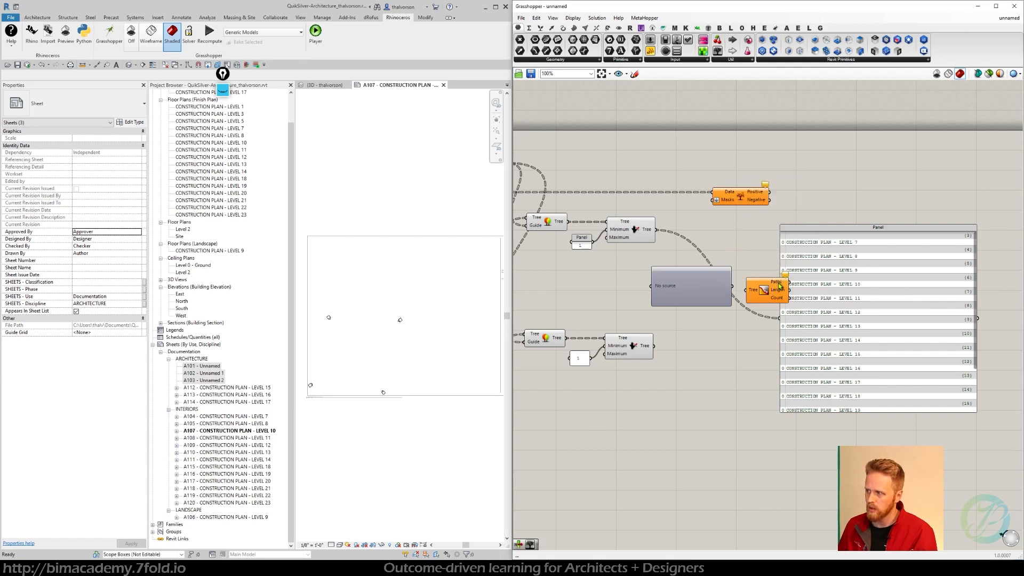
Step: Wire the upper pruned tree into Tree Statistics and its Paths output to the output panel, moving the Param Viewer and panel aside
{"action": "left_click_drag", "start_coordinate": [670, 281], "coordinate": [635, 273]}
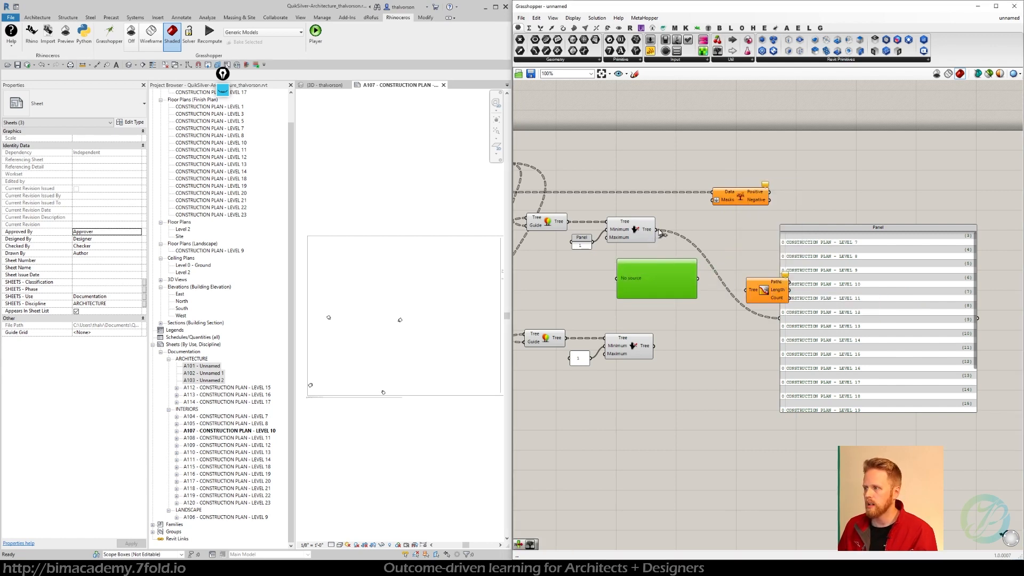
{"action": "left_click_drag", "start_coordinate": [655, 230], "coordinate": [750, 291]}
{"action": "left_click_drag", "start_coordinate": [814, 300], "coordinate": [854, 298]}
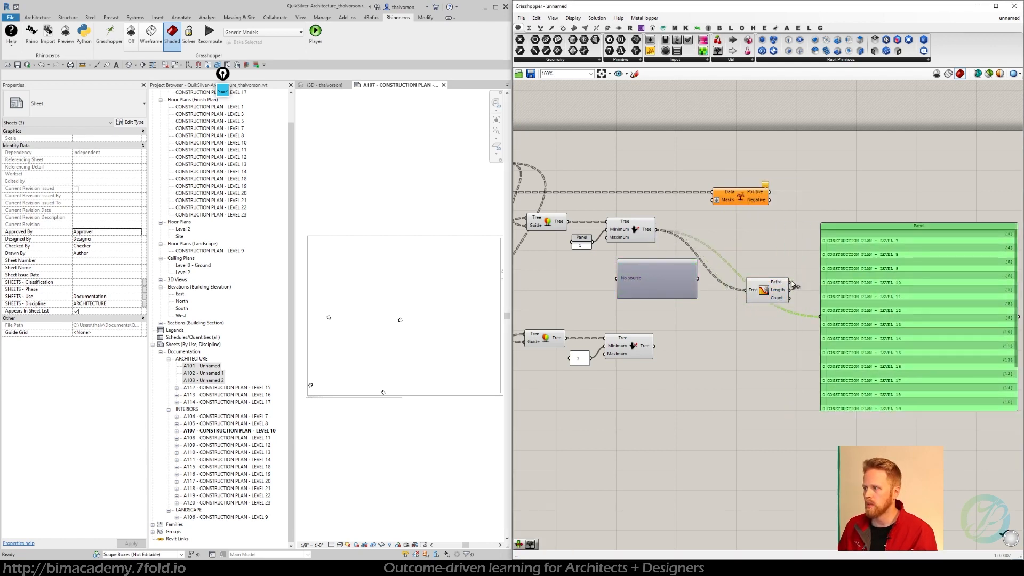
{"action": "left_click_drag", "start_coordinate": [789, 282], "coordinate": [820, 316]}
{"action": "right_click_drag", "start_coordinate": [808, 325], "coordinate": [783, 319]}
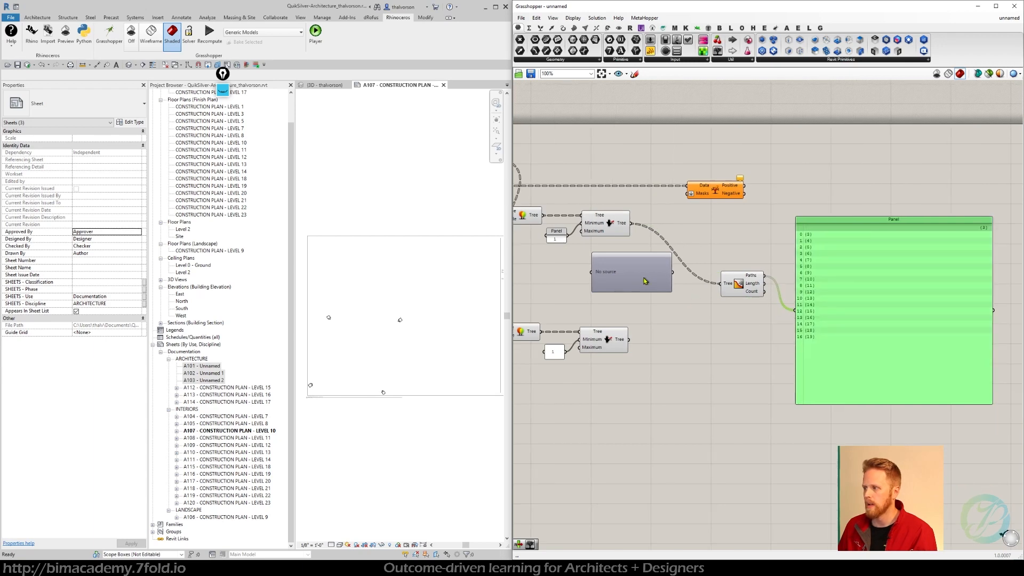
Step: Place the Param Viewer above Tree Statistics and wire the upper pruned tree through it to the output panel
{"action": "left_click_drag", "start_coordinate": [646, 280], "coordinate": [758, 248]}
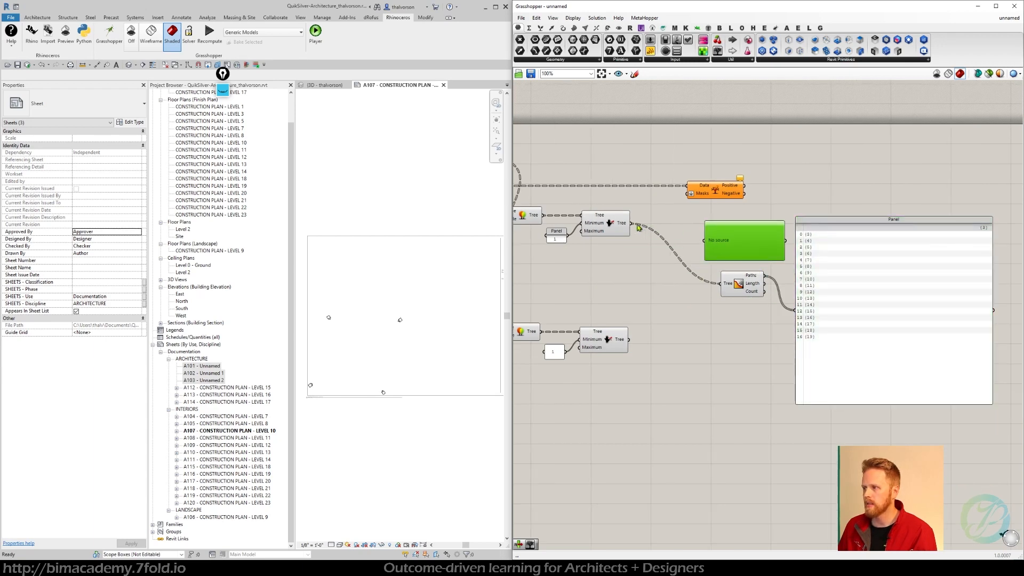
{"action": "left_click_drag", "start_coordinate": [632, 223], "coordinate": [740, 243]}
{"action": "left_click_drag", "start_coordinate": [785, 241], "coordinate": [814, 266]}
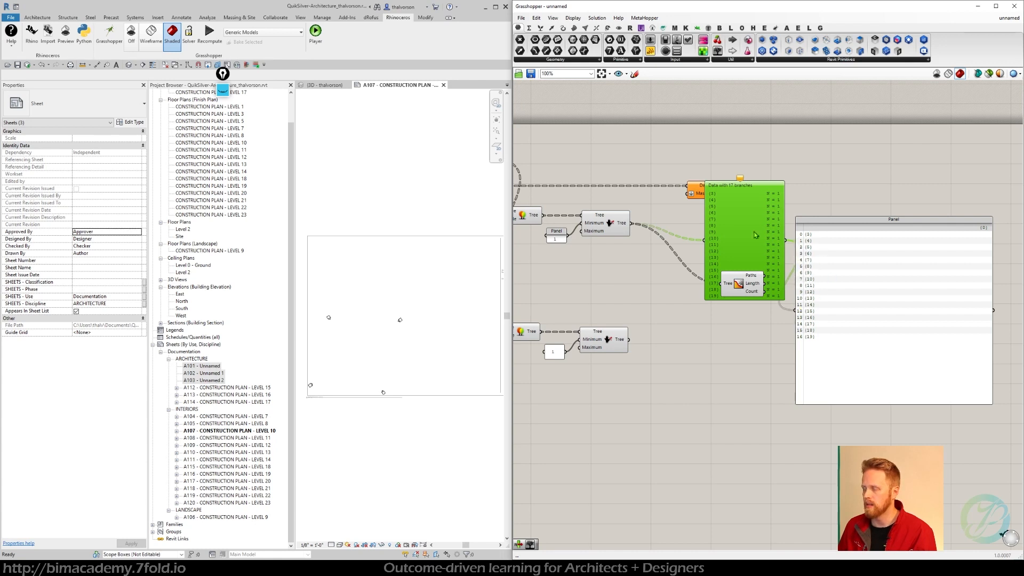
Step: Shrink the Param Viewer, place it between the upper Prune Tree and Split Tree, and wire Split Tree's Positive output to the output panel
{"action": "left_click_drag", "start_coordinate": [783, 182], "coordinate": [689, 193]}
{"action": "left_click_drag", "start_coordinate": [653, 253], "coordinate": [661, 230]}
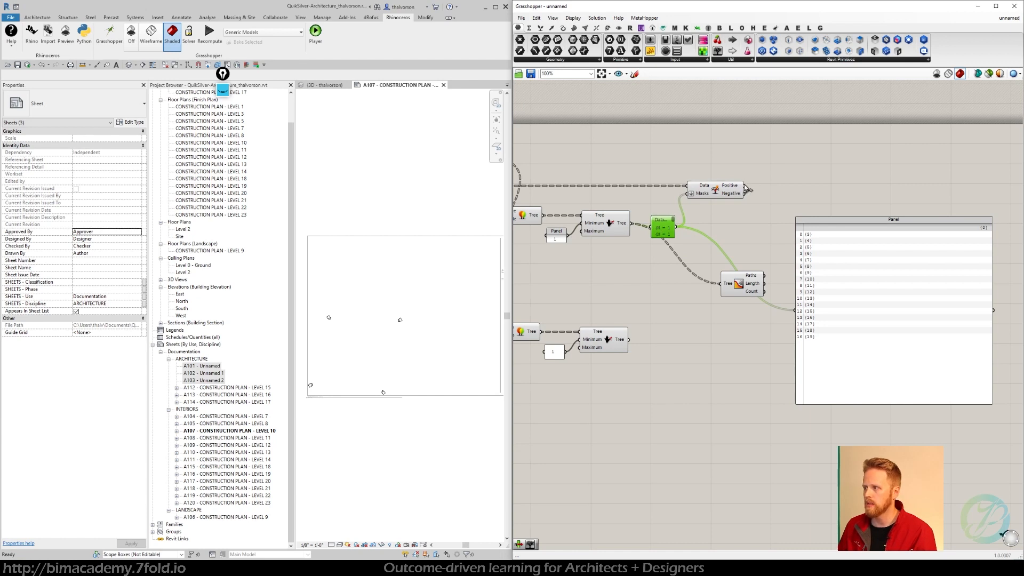
{"action": "left_click_drag", "start_coordinate": [745, 186], "coordinate": [795, 310]}
{"action": "right_click_drag", "start_coordinate": [731, 351], "coordinate": [764, 347]}
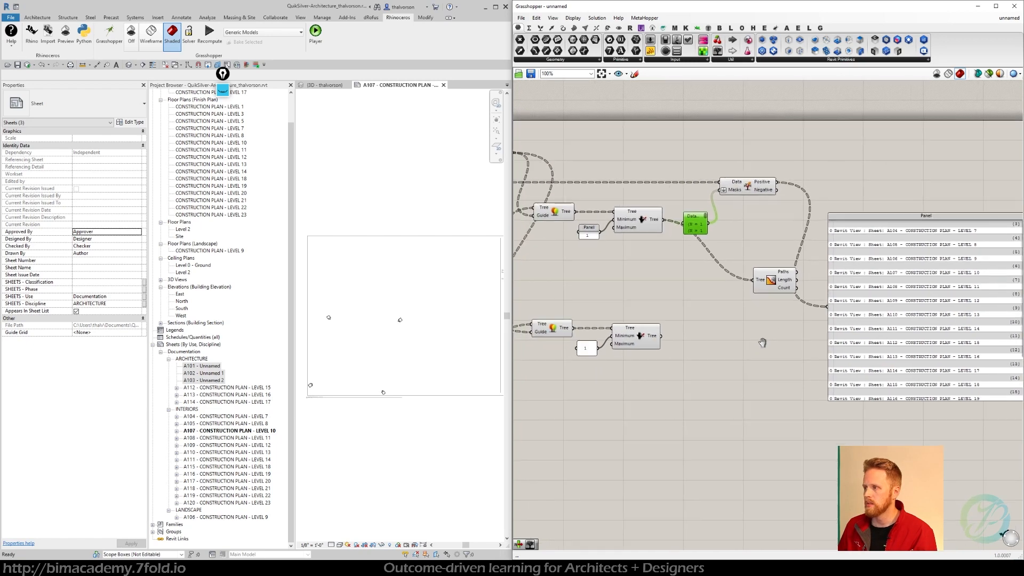
Step: Tidy the alignment of the Split Tree and both Prune Tree components, and delete the Tree Statistics component
{"action": "left_click_drag", "start_coordinate": [753, 194], "coordinate": [753, 192]}
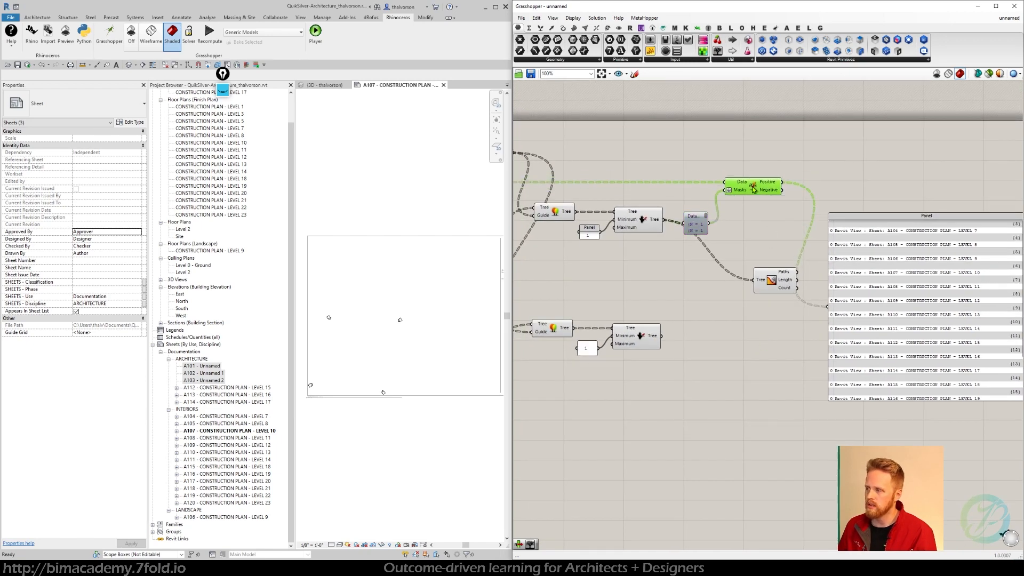
{"action": "left_click_drag", "start_coordinate": [645, 224], "coordinate": [649, 222]}
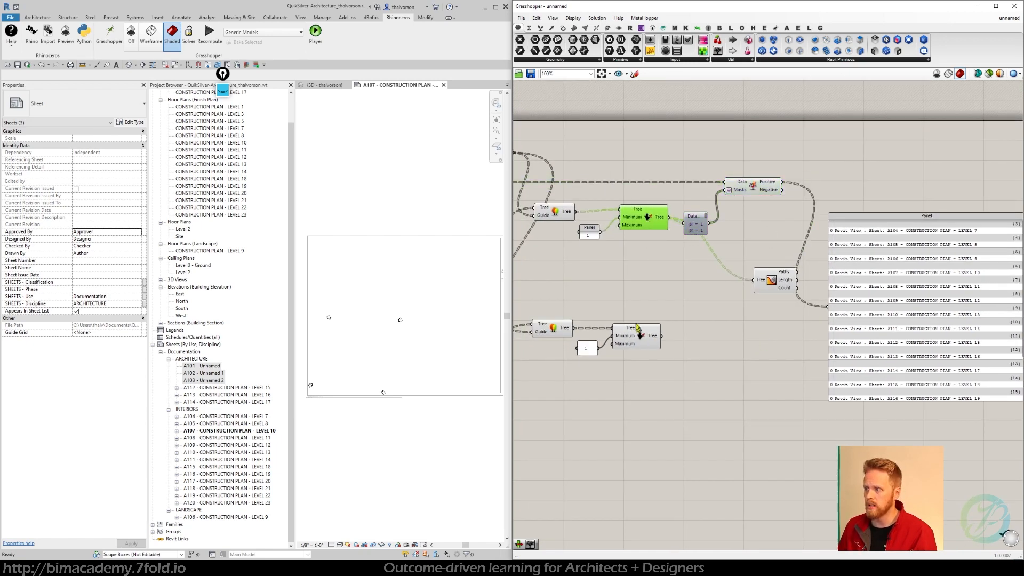
{"action": "left_click_drag", "start_coordinate": [640, 336], "coordinate": [642, 329]}
{"action": "right_click_drag", "start_coordinate": [741, 335], "coordinate": [689, 339]}
{"action": "left_click", "coordinate": [714, 278]}
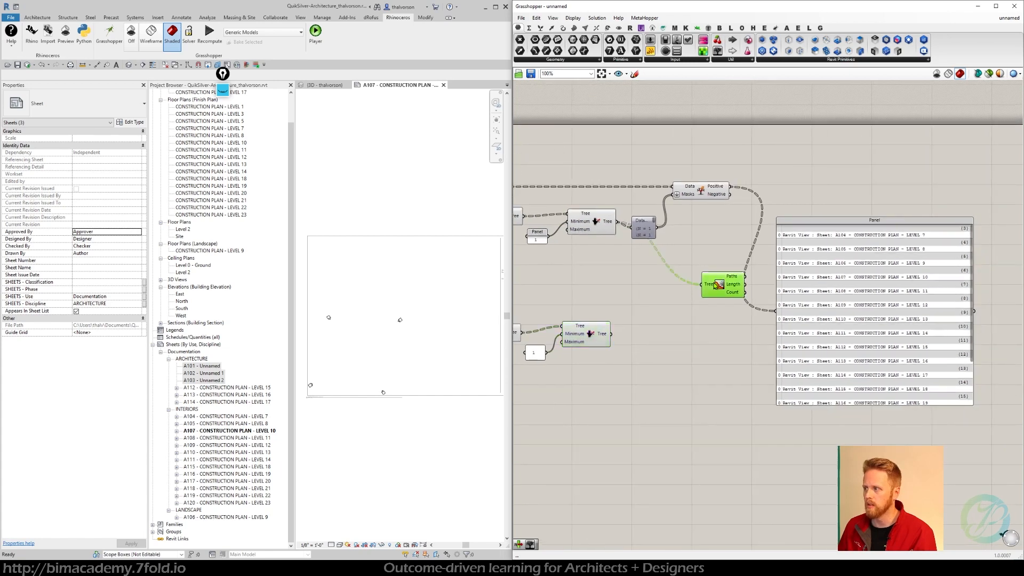
{"action": "key", "text": "Delete"}
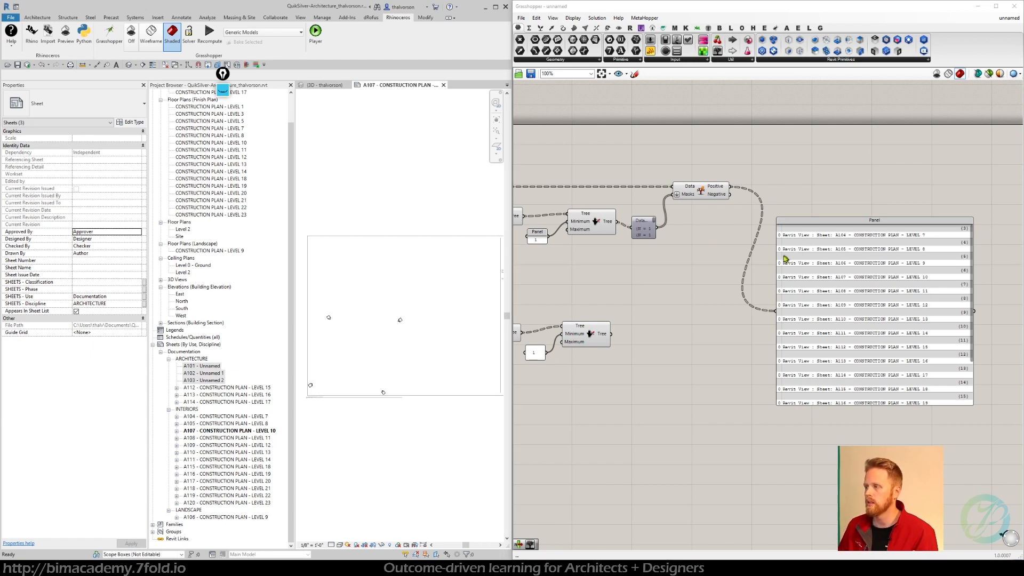
Step: Switch to Revit and select the CONSTRUCTION PLAN - LEVEL 1 finish plan in the project's view list
{"action": "left_click", "coordinate": [728, 268]}
{"action": "right_click", "coordinate": [736, 262]}
{"action": "left_click", "coordinate": [722, 246]}
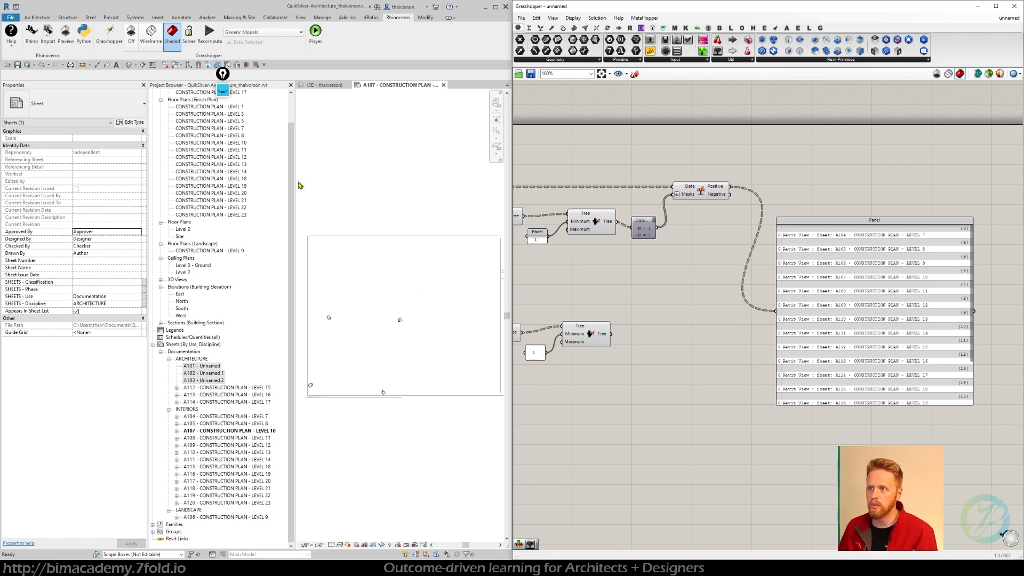
{"action": "left_click_drag", "start_coordinate": [297, 183], "coordinate": [298, 155]}
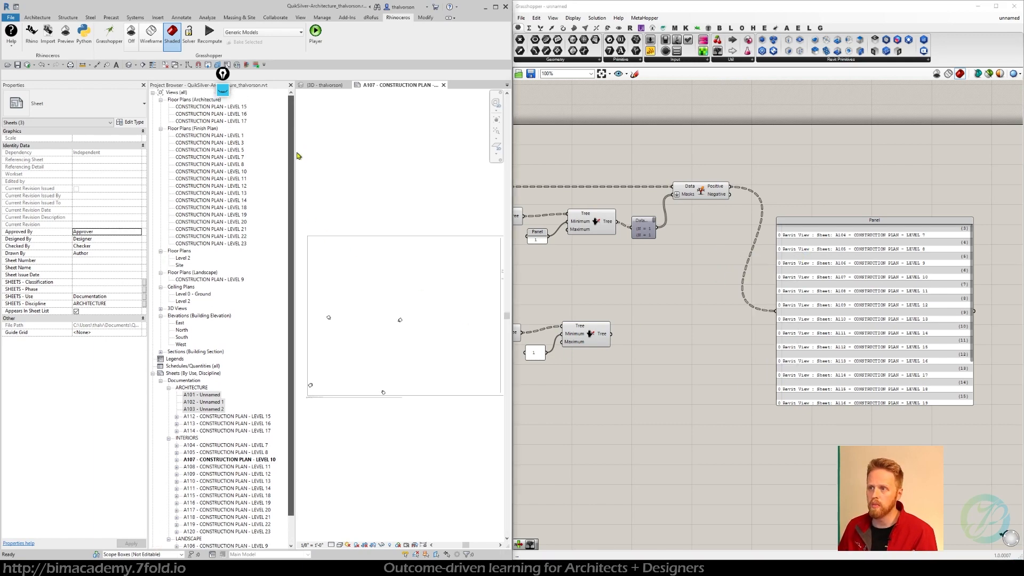
{"action": "left_click", "coordinate": [233, 137]}
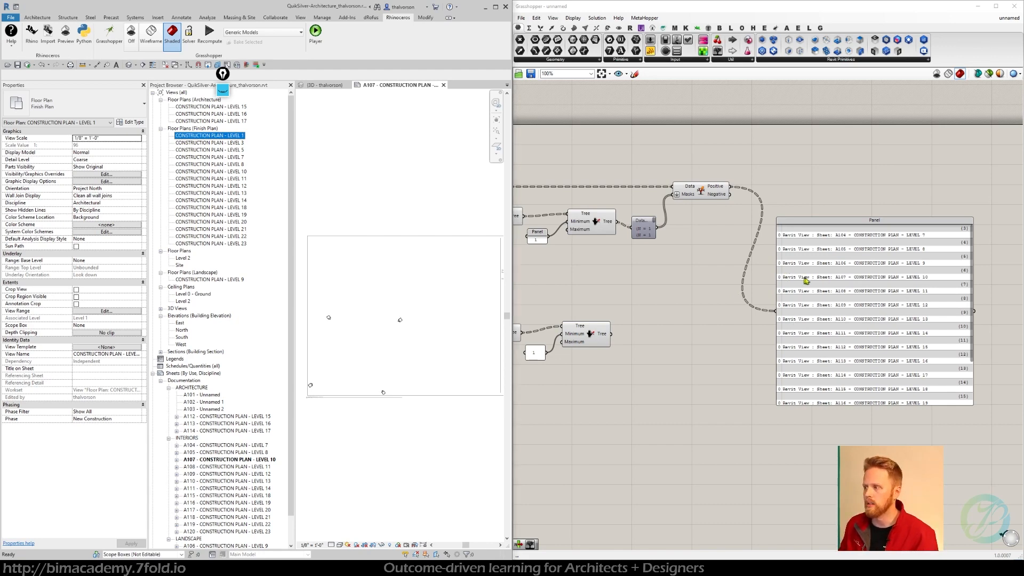
Step: Add a Set Element Parameter component in Grasshopper above the output panel and wire Split Tree's Positive output to its Element input
{"action": "left_click_drag", "start_coordinate": [849, 279], "coordinate": [883, 271]}
{"action": "right_click_drag", "start_coordinate": [758, 272], "coordinate": [692, 274]}
{"action": "left_click", "coordinate": [630, 27]}
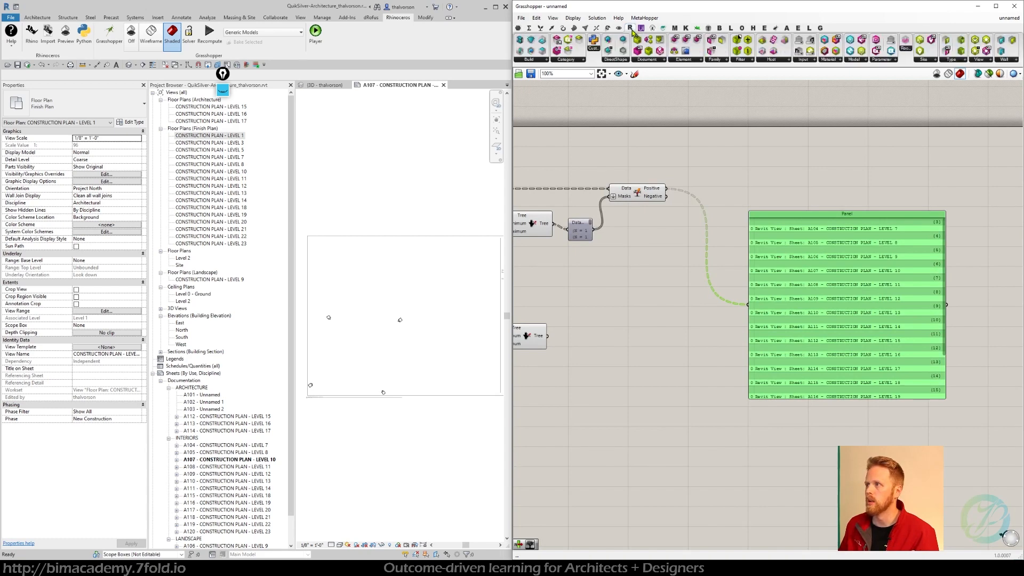
{"action": "left_click", "coordinate": [693, 60]}
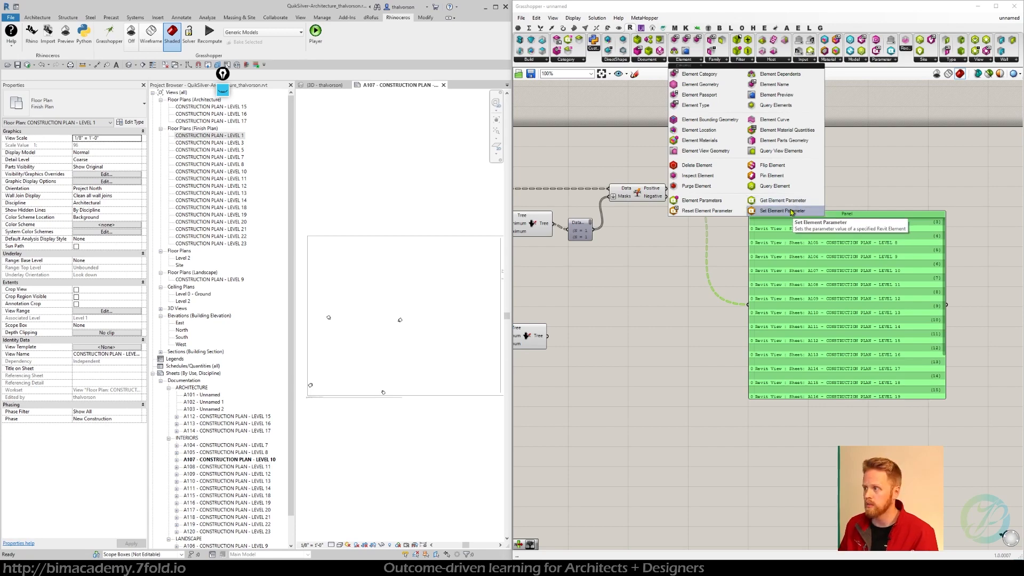
{"action": "mouse_move", "coordinate": [791, 212]}
{"action": "left_mouse_down"}
{"action": "mouse_move", "coordinate": [726, 196]}
{"action": "mouse_move", "coordinate": [780, 220]}
{"action": "left_mouse_up"}
{"action": "left_click_drag", "start_coordinate": [728, 200], "coordinate": [768, 199]}
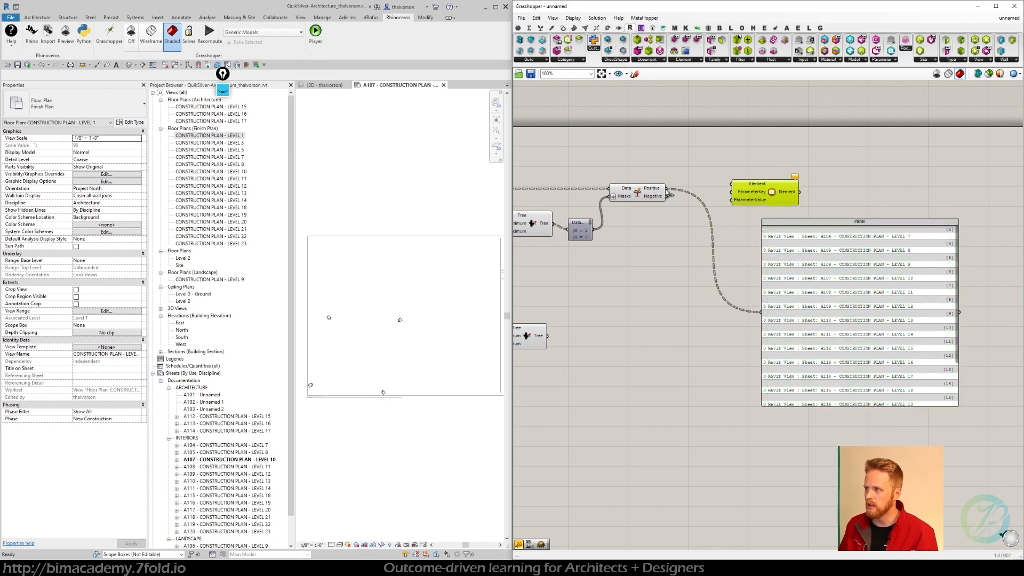
{"action": "left_click_drag", "start_coordinate": [667, 188], "coordinate": [773, 197]}
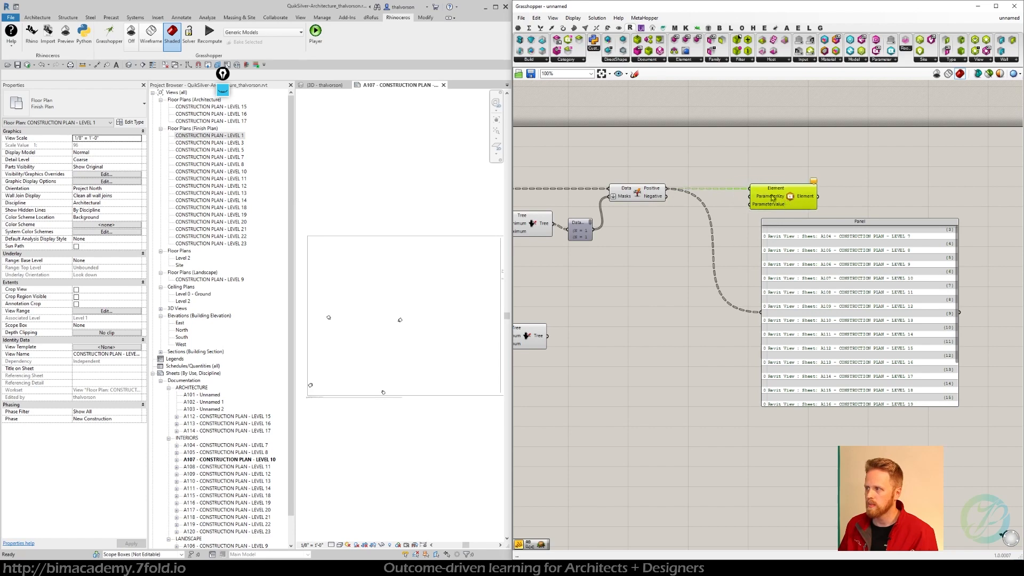
Step: Wire the existing Sheet Name panel to the ParameterKey input of Set Element Parameter
{"action": "double_click", "coordinate": [692, 160]}
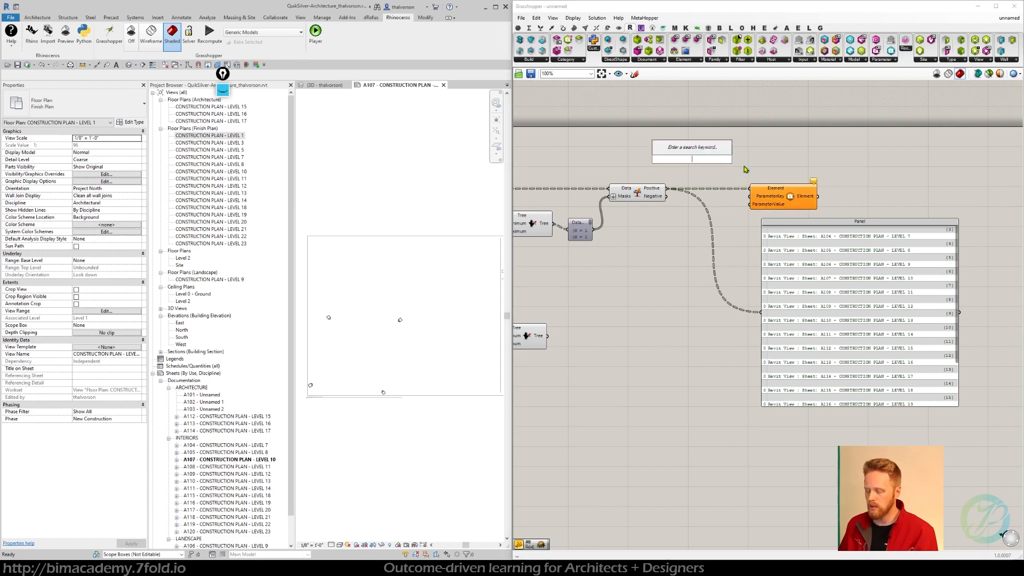
{"action": "left_click", "coordinate": [678, 262]}
{"action": "scroll", "coordinate": [678, 262], "scroll_direction": "down", "scroll_amount": 2}
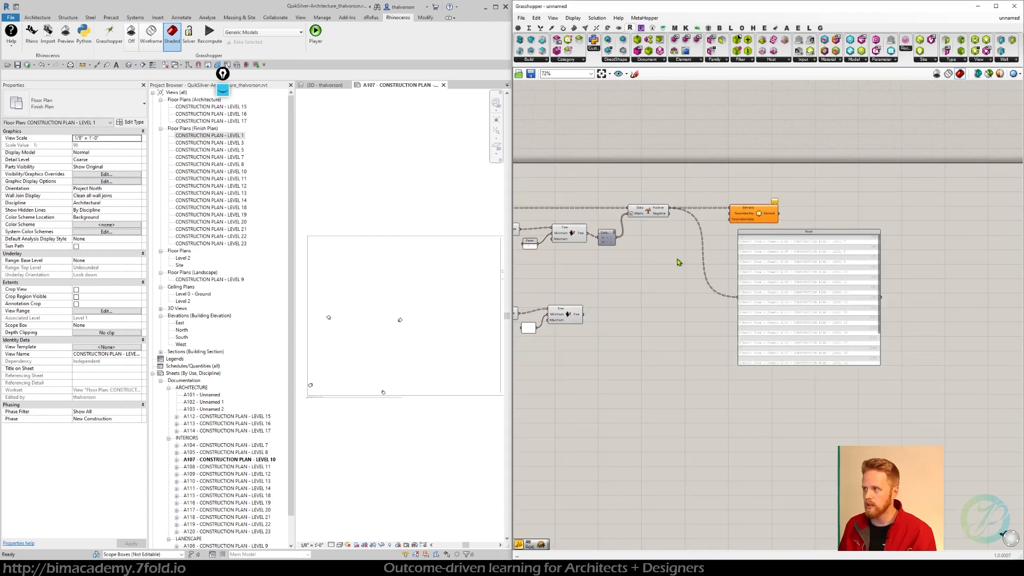
{"action": "right_click_drag", "start_coordinate": [679, 262], "coordinate": [826, 250]}
{"action": "right_click_drag", "start_coordinate": [607, 200], "coordinate": [682, 197]}
{"action": "left_click_drag", "start_coordinate": [615, 179], "coordinate": [952, 204]}
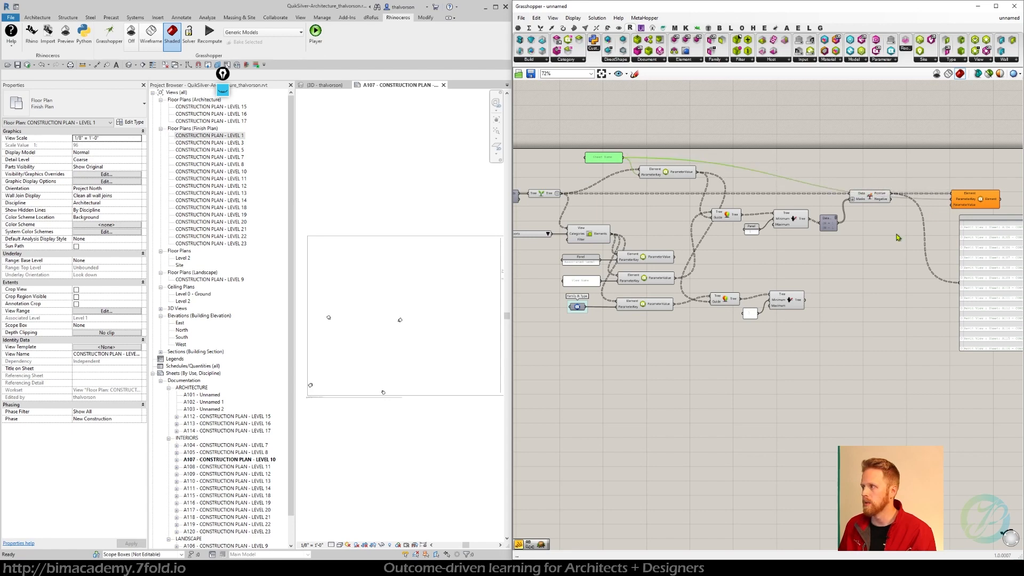
{"action": "right_click_drag", "start_coordinate": [893, 238], "coordinate": [764, 243]}
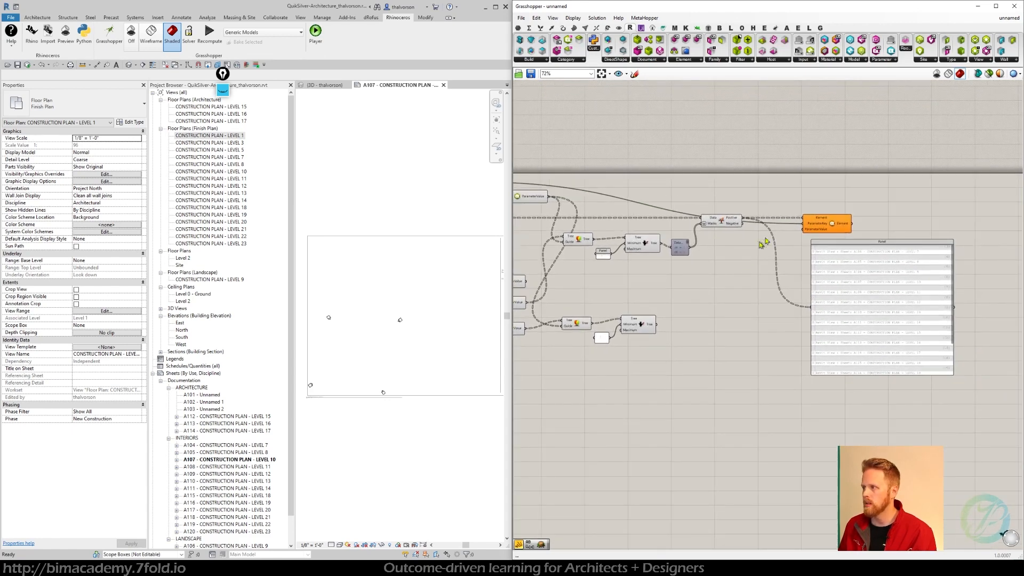
{"action": "mouse_move", "coordinate": [824, 226]}
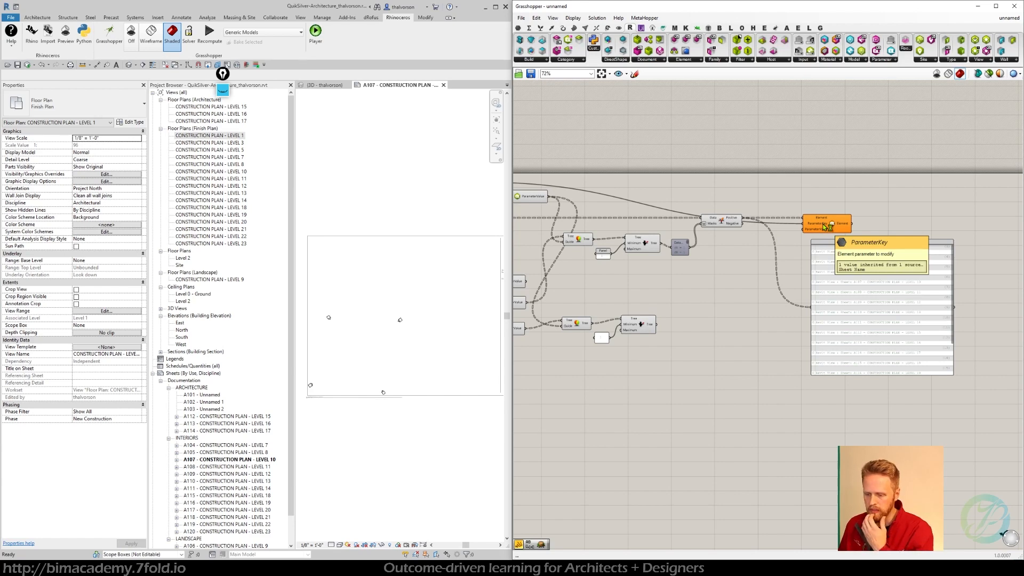
Step: Wire the upper pruned tree to the output panel in place of the split sheets, and reposition the panel below Set Element Parameter
{"action": "right_click_drag", "start_coordinate": [693, 271], "coordinate": [730, 263]}
{"action": "left_click", "coordinate": [861, 280]}
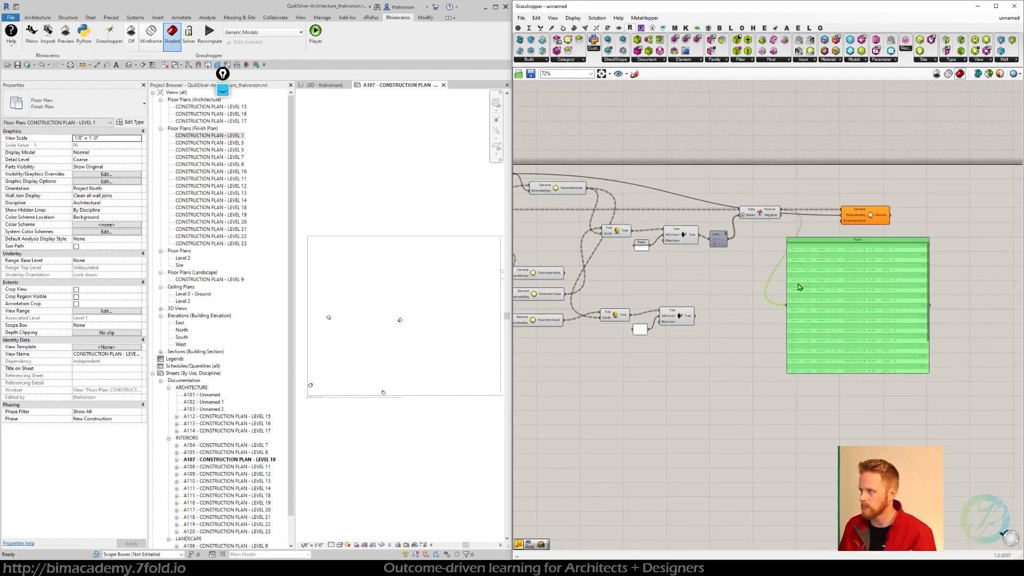
{"action": "scroll", "coordinate": [702, 234], "scroll_direction": "up", "scroll_amount": 3}
{"action": "left_click_drag", "start_coordinate": [695, 231], "coordinate": [837, 345]}
{"action": "right_click_drag", "start_coordinate": [790, 261], "coordinate": [712, 247]}
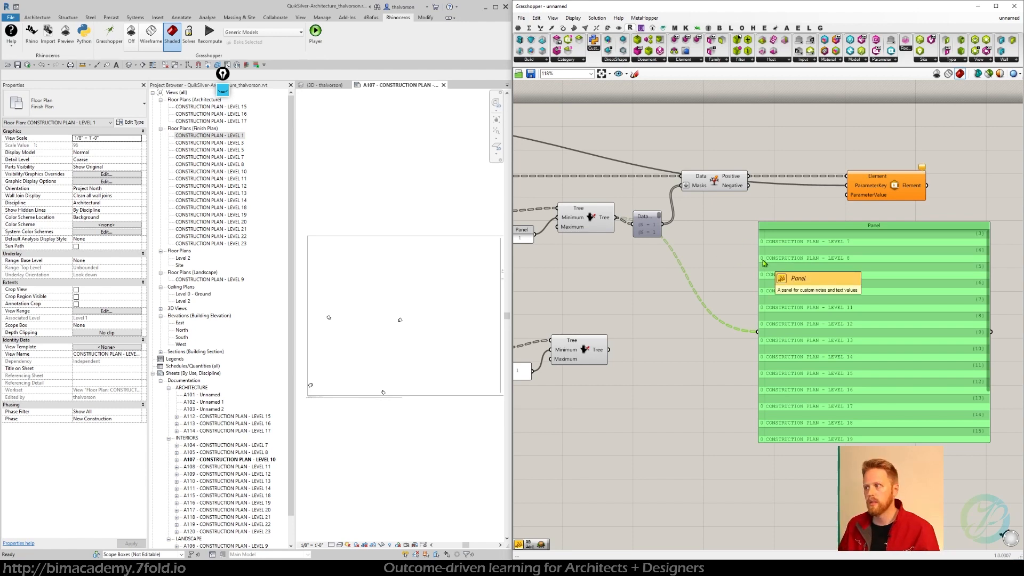
{"action": "left_click_drag", "start_coordinate": [814, 277], "coordinate": [829, 304]}
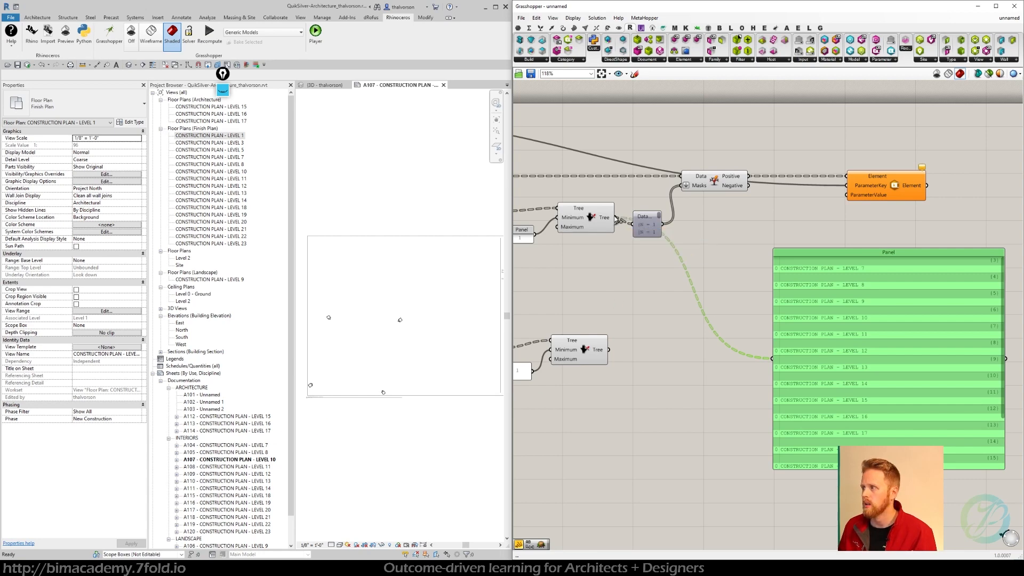
Step: Add a Concatenate component between the Param Viewer and the output panel, and give it a third fragment input
{"action": "left_click_drag", "start_coordinate": [616, 218], "coordinate": [718, 233]}
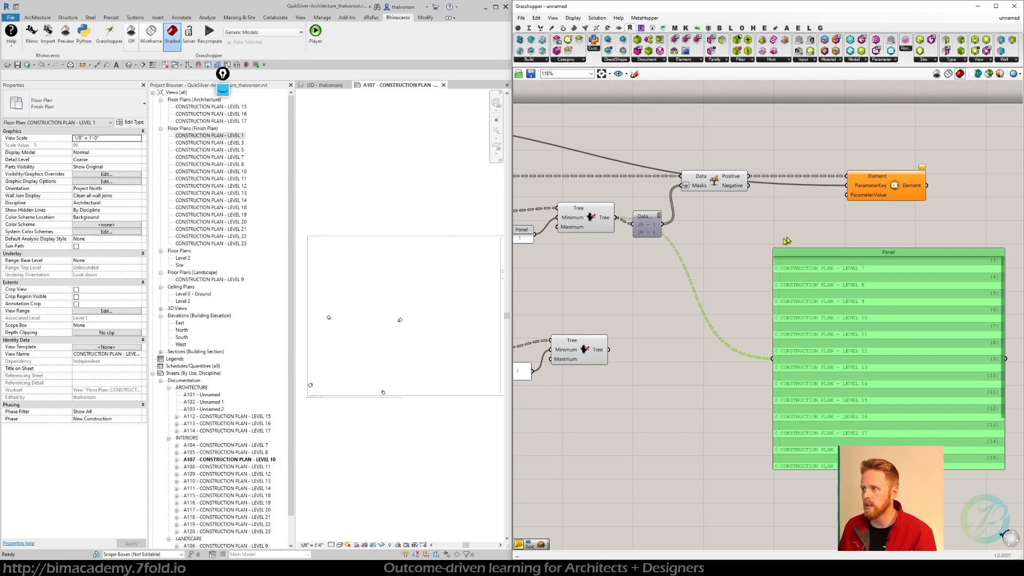
{"action": "double_click", "coordinate": [744, 228]}
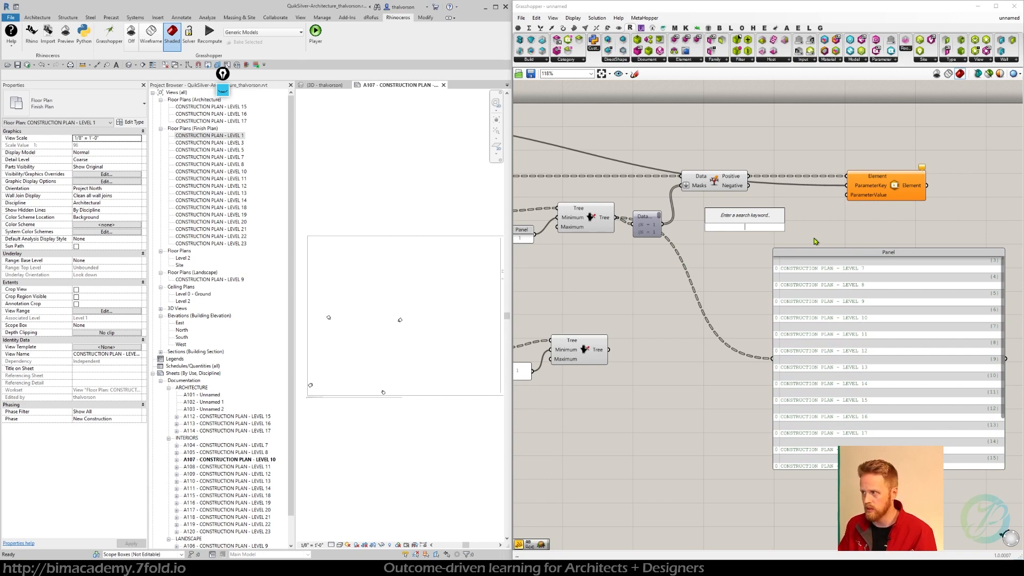
{"action": "type", "text": "&"}
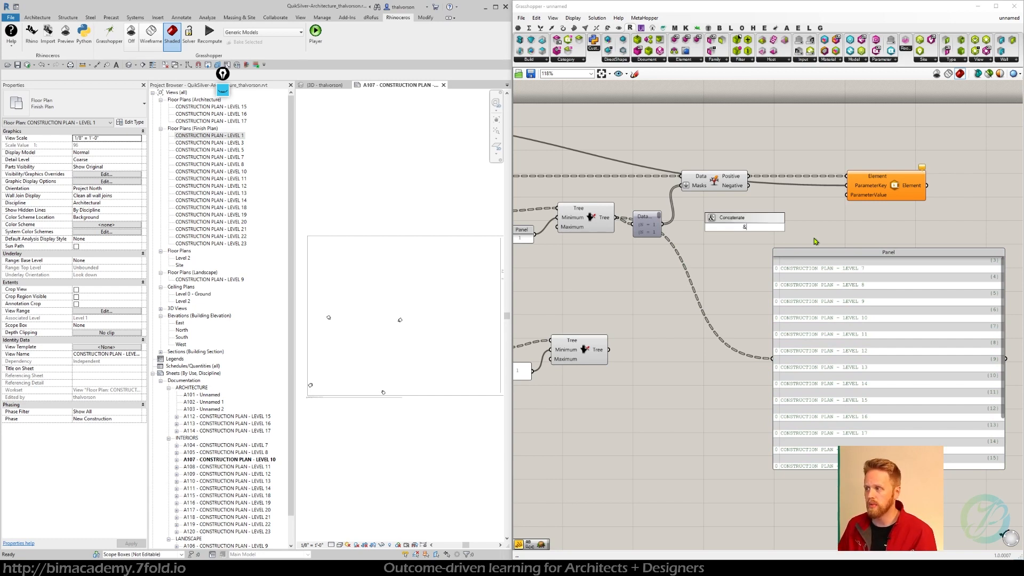
{"action": "key", "text": "Return"}
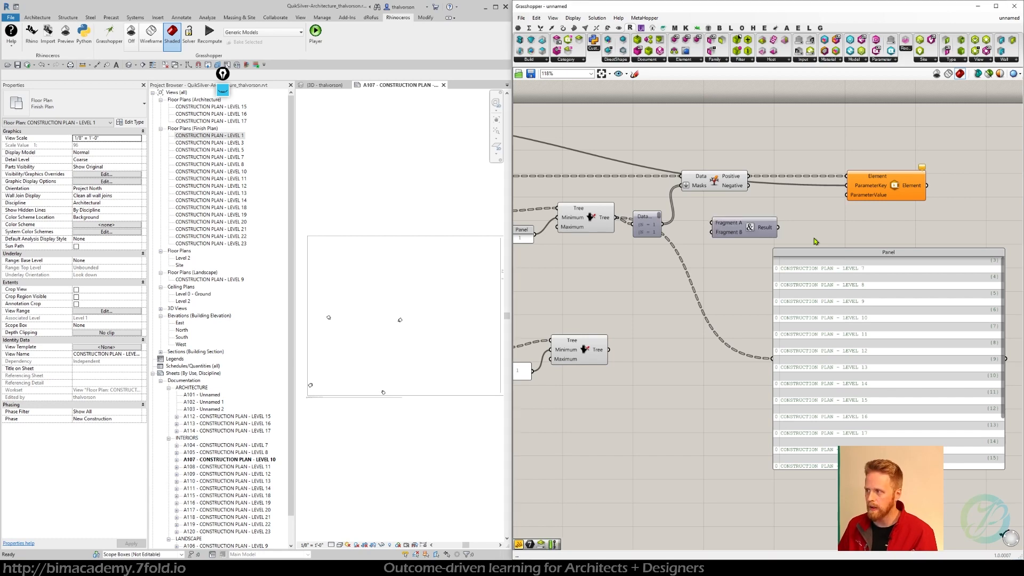
{"action": "scroll", "coordinate": [750, 234], "scroll_direction": "up", "scroll_amount": 2}
{"action": "scroll", "coordinate": [751, 235], "scroll_direction": "up", "scroll_amount": 6}
{"action": "left_click", "coordinate": [731, 256]}
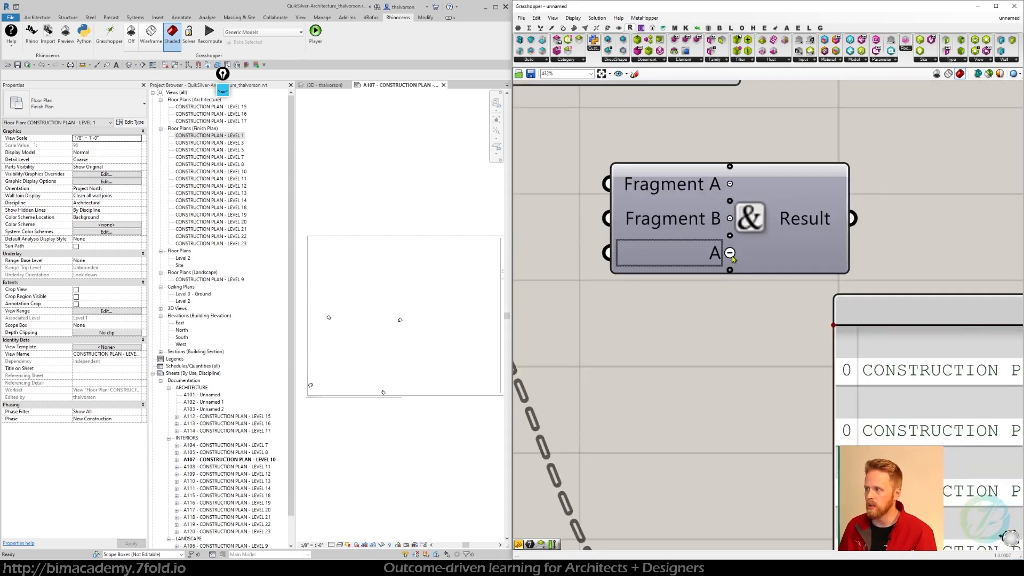
Step: Add a panel containing the text "custom" beside the Concatenate component
{"action": "scroll", "coordinate": [681, 295], "scroll_direction": "down", "scroll_amount": 4}
{"action": "right_click_drag", "start_coordinate": [700, 298], "coordinate": [769, 301]}
{"action": "double_click", "coordinate": [693, 306]}
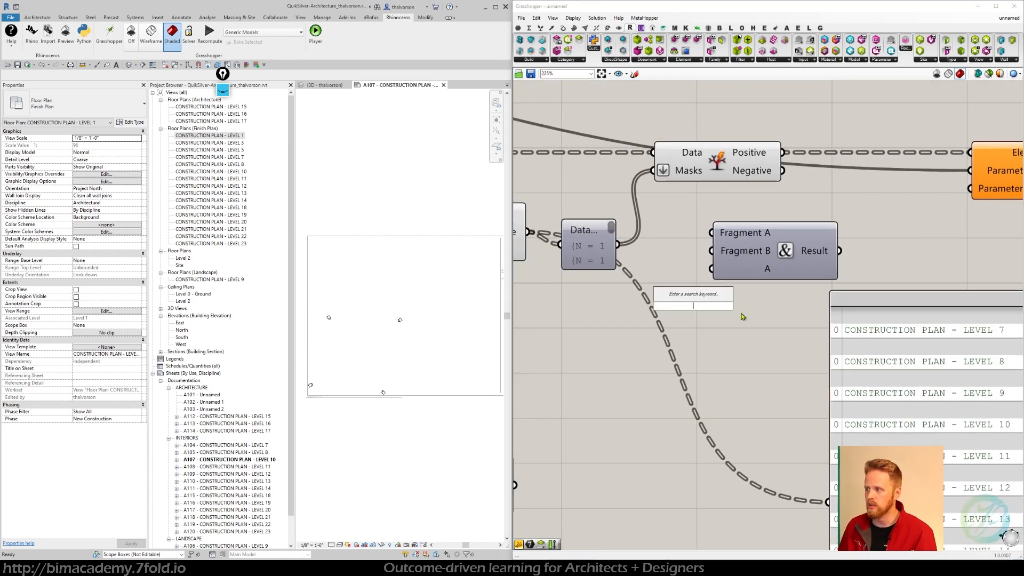
{"action": "type", "text": "\""}
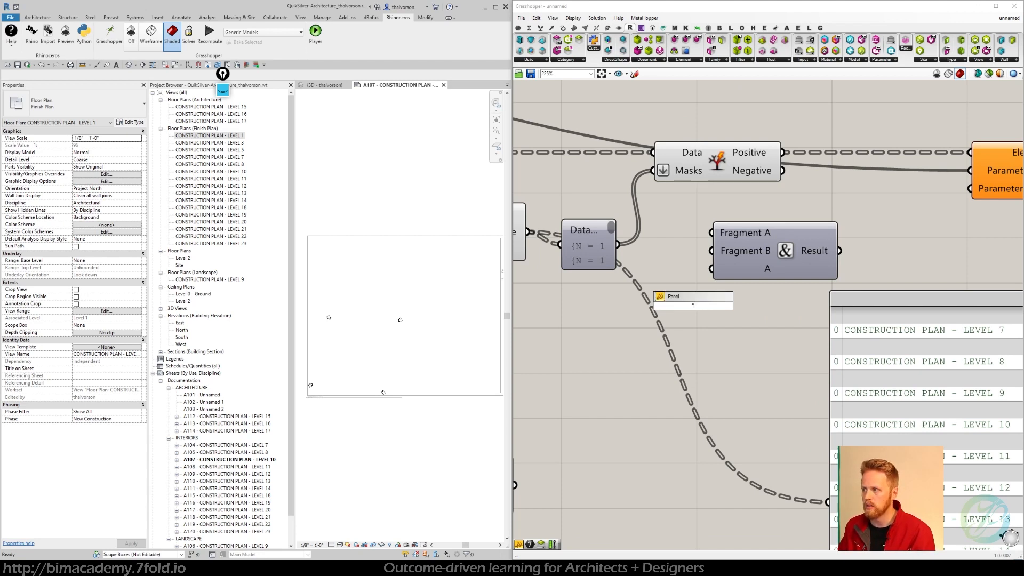
{"action": "type", "text": "custom"}
{"action": "key", "text": "Return"}
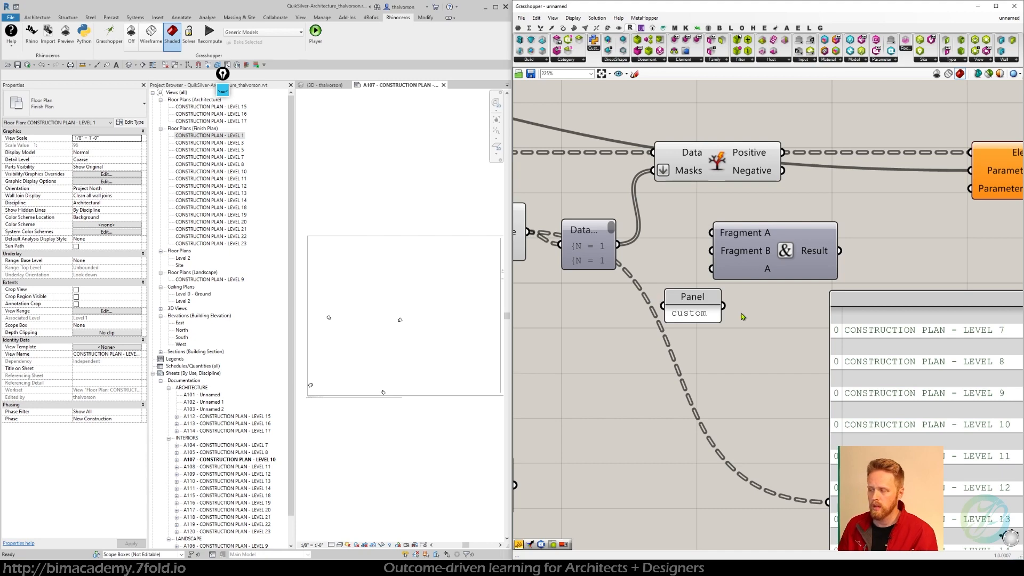
Step: Wire the upper pruned tree to Concatenate's Fragment A and the "custom" panel to Fragment B
{"action": "left_click", "coordinate": [776, 264]}
{"action": "scroll", "coordinate": [773, 267], "scroll_direction": "down", "scroll_amount": 2}
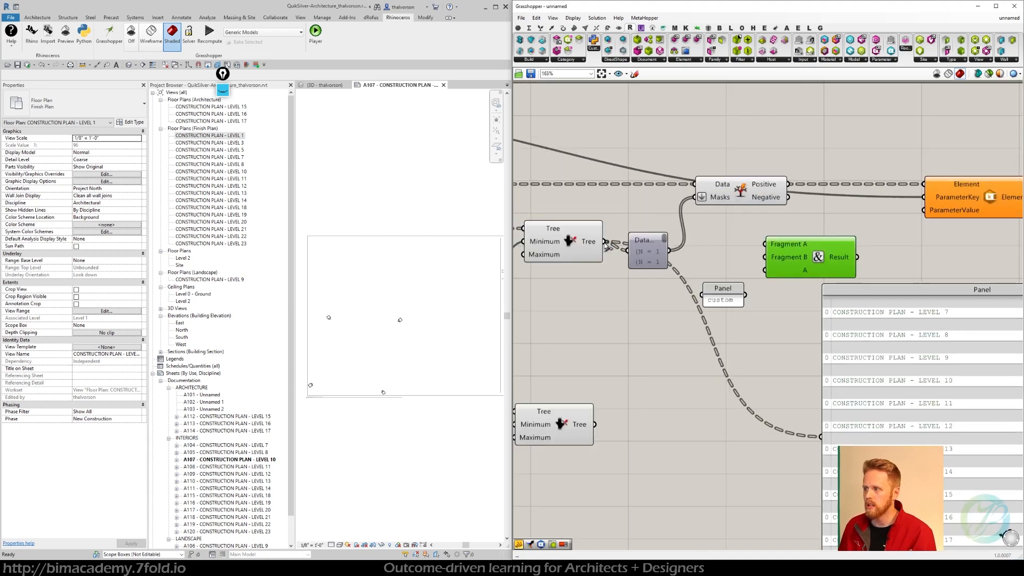
{"action": "left_click_drag", "start_coordinate": [606, 243], "coordinate": [765, 244]}
{"action": "left_click_drag", "start_coordinate": [728, 294], "coordinate": [766, 258]}
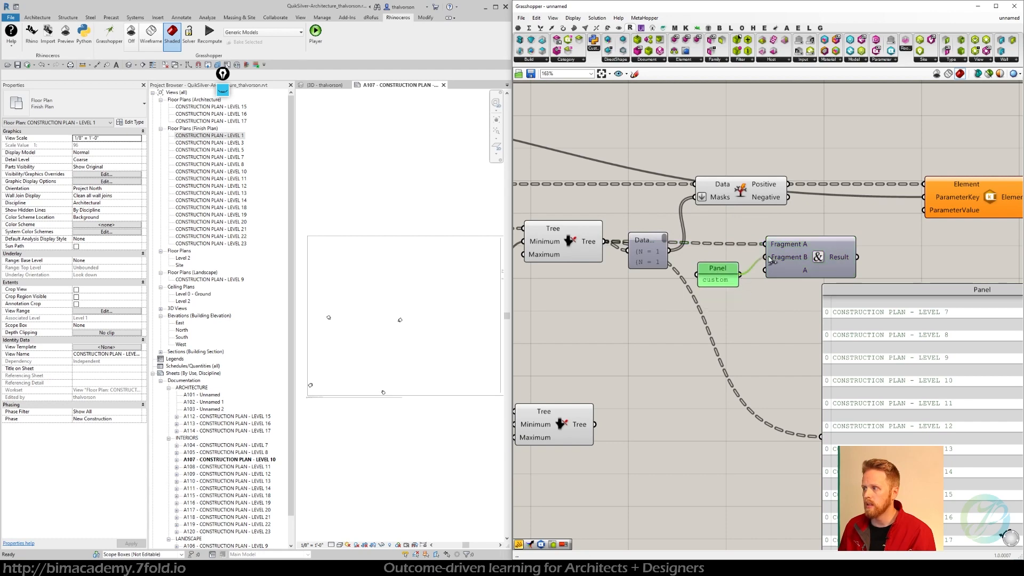
Step: Wire Concatenate's Result to the output panel, moving the panel aside, to preview the combined sheet names
{"action": "right_click_drag", "start_coordinate": [774, 301], "coordinate": [656, 288]}
{"action": "left_click_drag", "start_coordinate": [752, 309], "coordinate": [848, 284]}
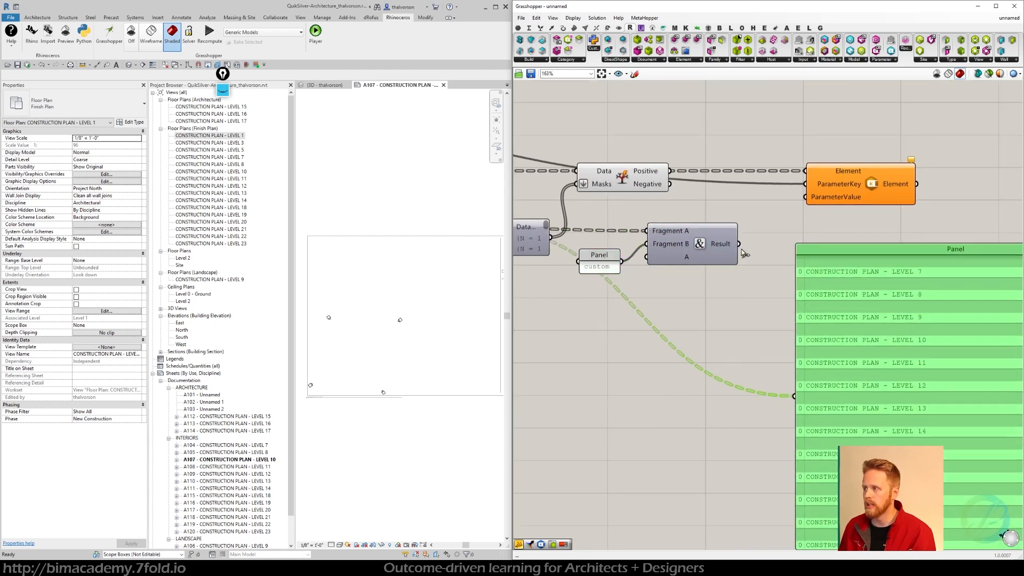
{"action": "left_click_drag", "start_coordinate": [740, 245], "coordinate": [793, 394]}
{"action": "right_click_drag", "start_coordinate": [767, 332], "coordinate": [666, 313]}
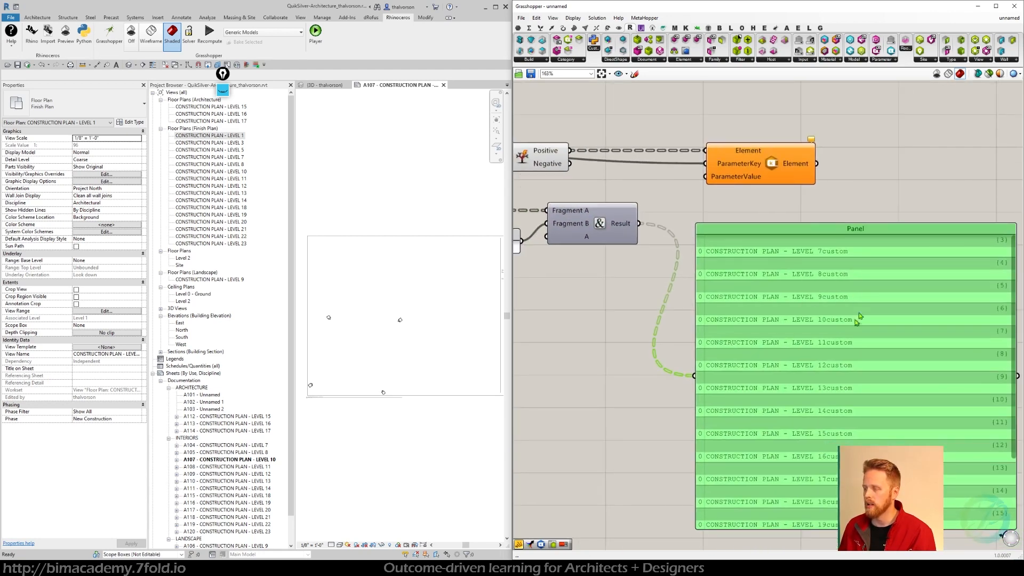
{"action": "scroll", "coordinate": [810, 339], "scroll_direction": "down", "scroll_amount": 3}
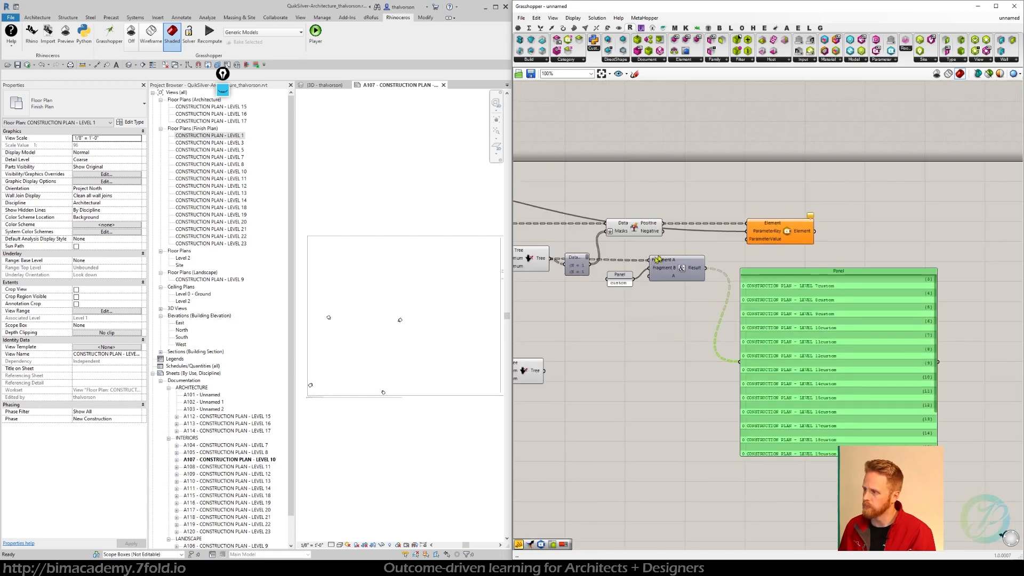
{"action": "scroll", "coordinate": [656, 260], "scroll_direction": "up", "scroll_amount": 2}
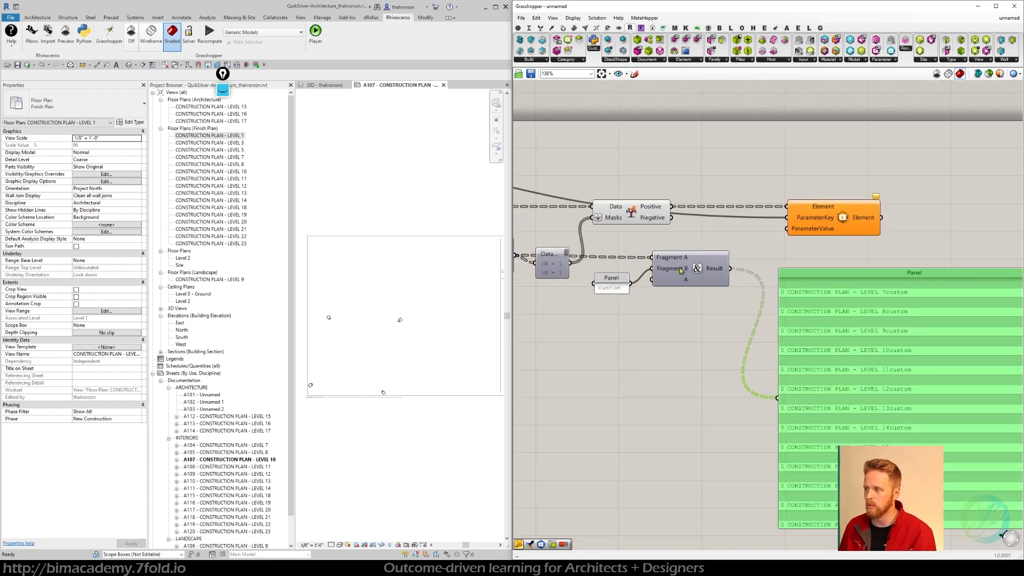
Step: Replace the Concatenate component and its "custom" panel with a direct wire from the upper pruned tree to the element parameter component's ParameterValue
{"action": "left_click_drag", "start_coordinate": [693, 306], "coordinate": [613, 268]}
{"action": "key", "text": "Delete"}
{"action": "right_click_drag", "start_coordinate": [630, 283], "coordinate": [698, 273]}
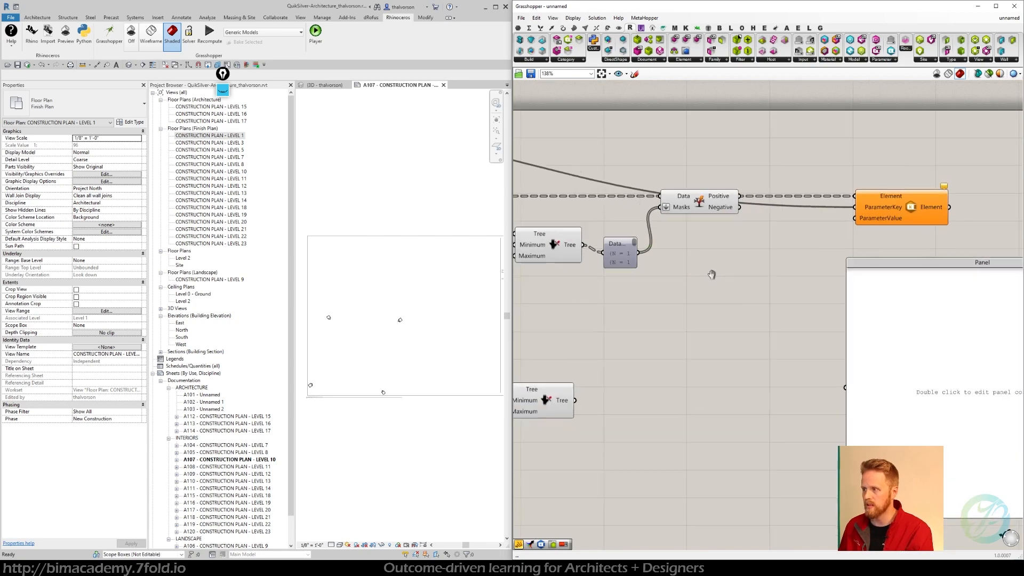
{"action": "left_click_drag", "start_coordinate": [583, 246], "coordinate": [851, 219]}
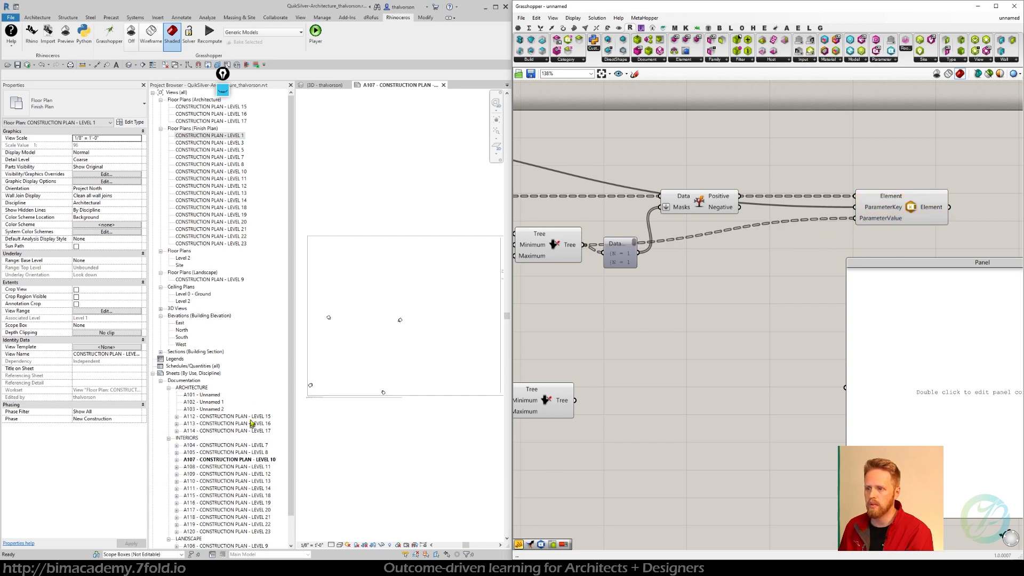
{"action": "left_click_drag", "start_coordinate": [885, 209], "coordinate": [880, 183]}
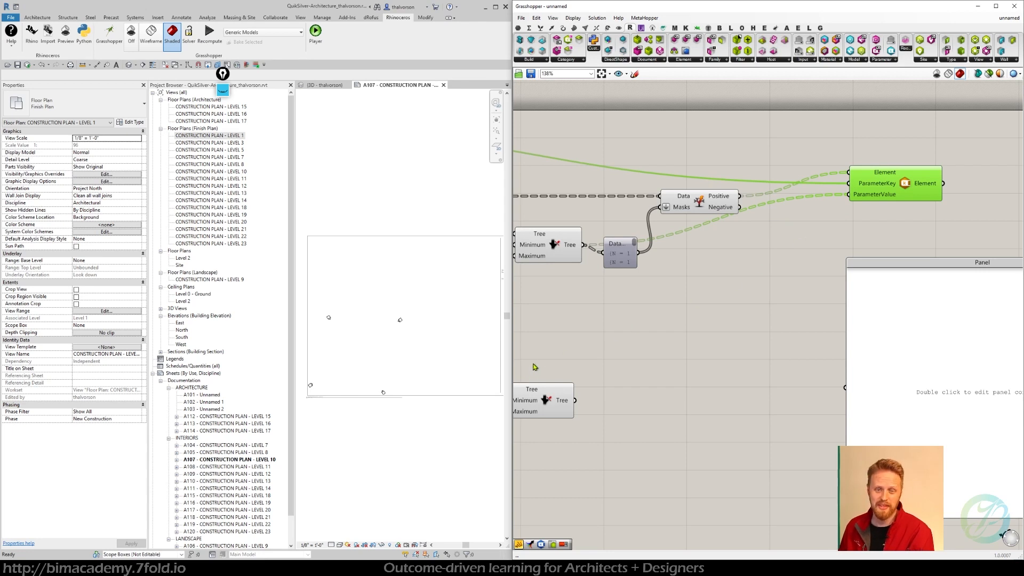
{"action": "left_click", "coordinate": [669, 325]}
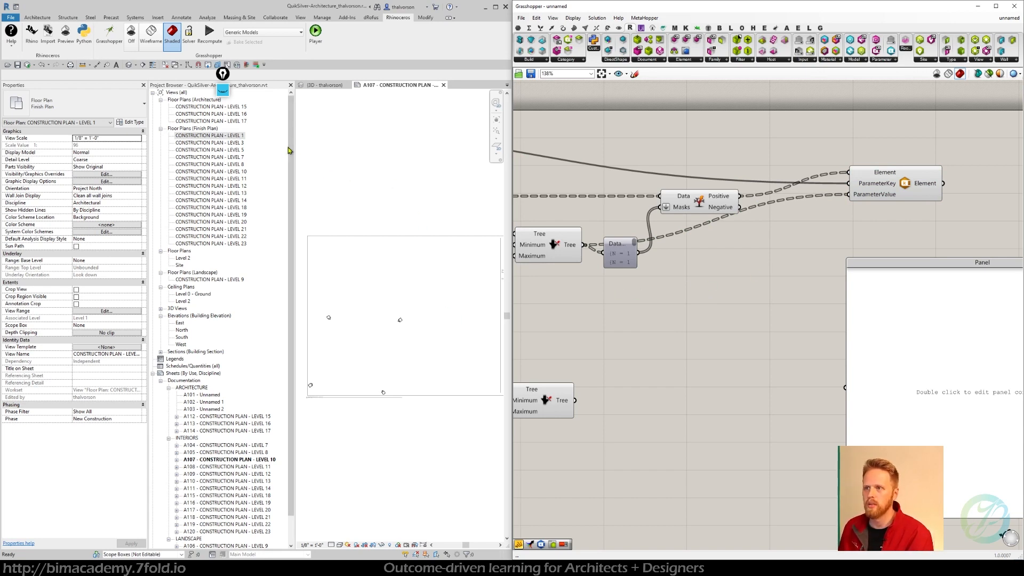
Step: In Revit, open sheet A102 - Unnamed 1 and place the Level 2 floor plan view on it
{"action": "left_click", "coordinate": [183, 258]}
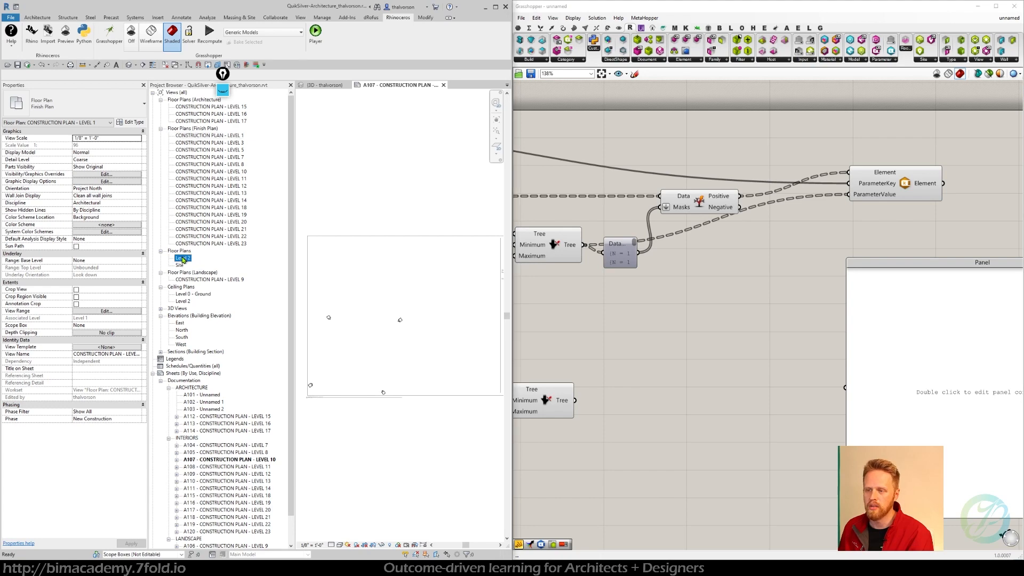
{"action": "double_click", "coordinate": [202, 395]}
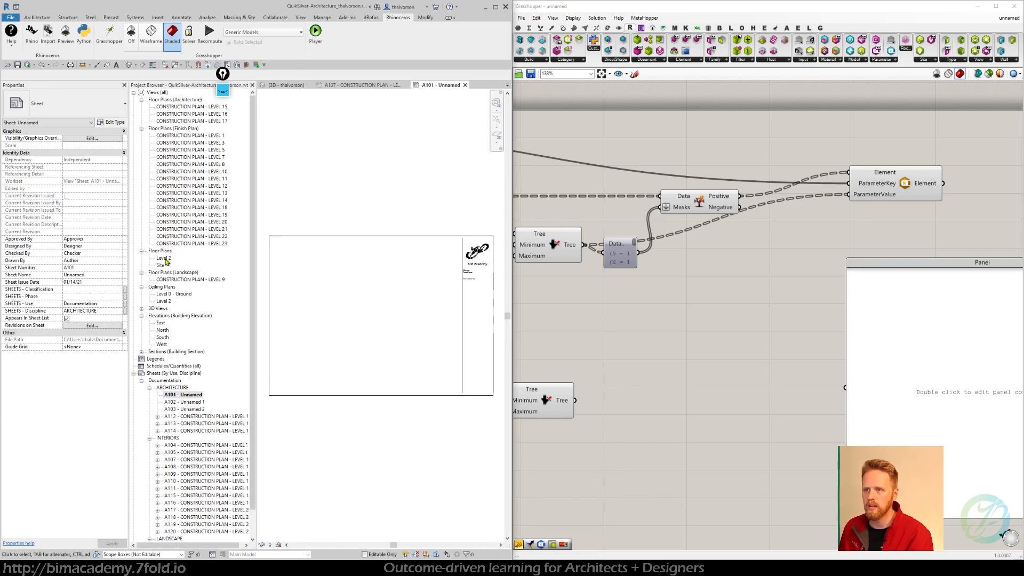
{"action": "double_click", "coordinate": [183, 402]}
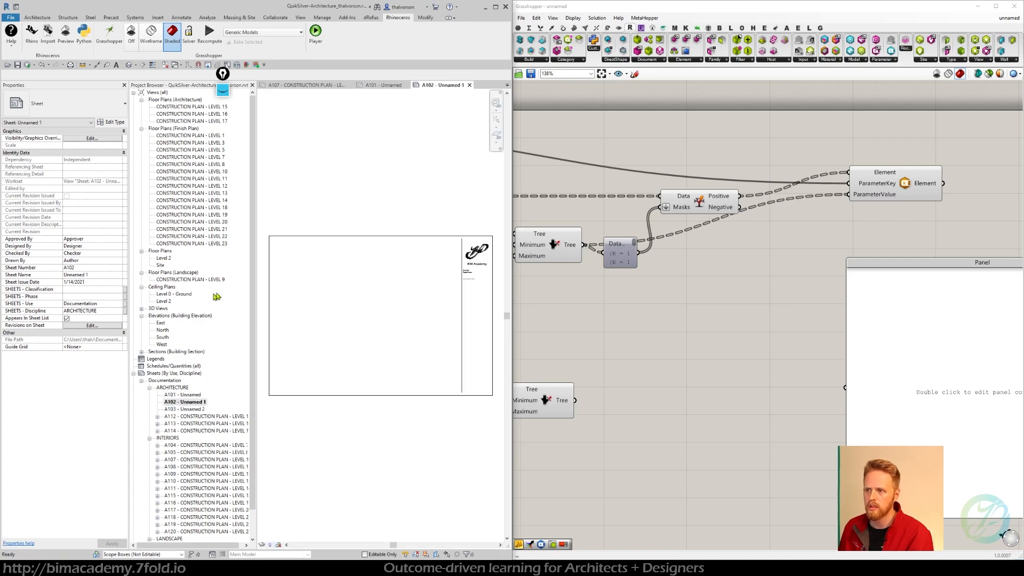
{"action": "left_click_drag", "start_coordinate": [164, 260], "coordinate": [337, 343]}
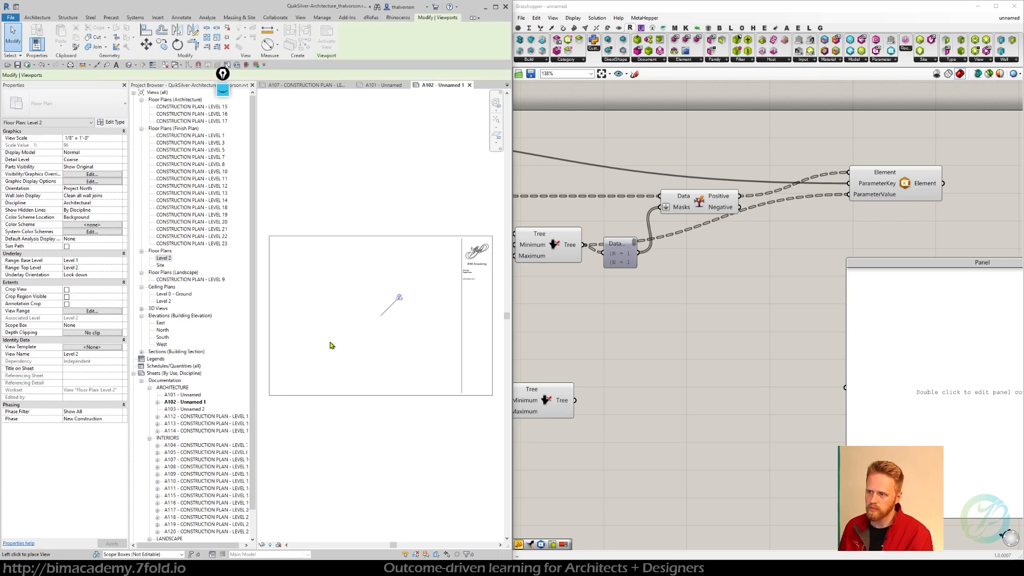
{"action": "left_click", "coordinate": [331, 343]}
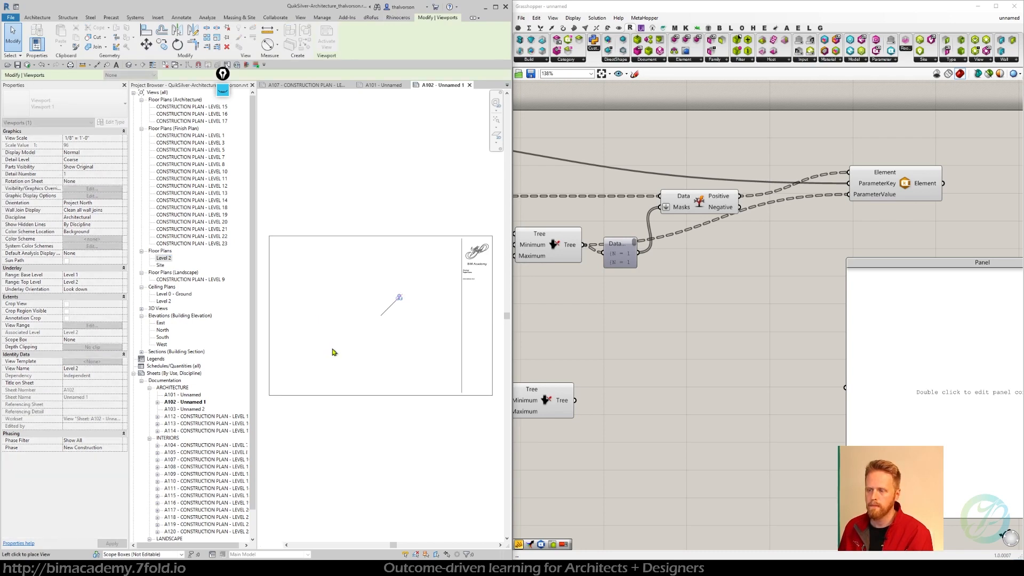
{"action": "left_click", "coordinate": [332, 349]}
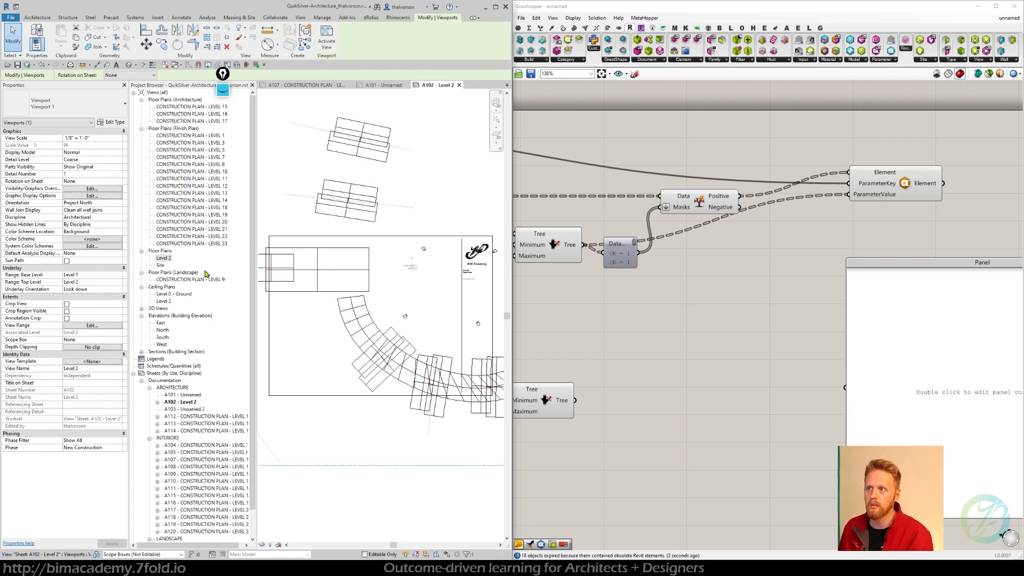
Step: Bring up Revit's Rhinoceros controls for the Grasshopper solver
{"action": "left_click", "coordinate": [398, 18]}
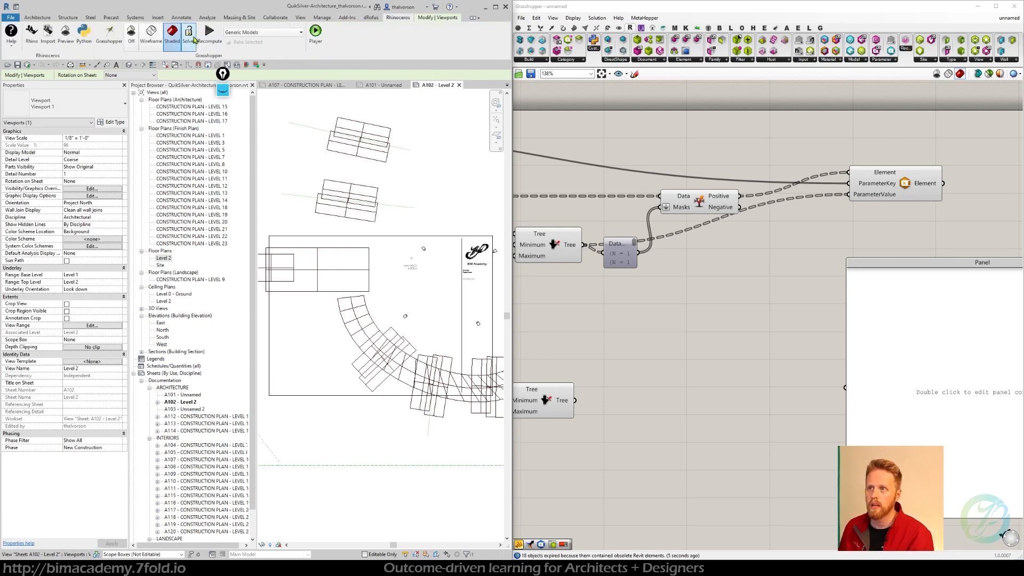
Step: Toggle the Grasshopper solver off and back on from Revit
{"action": "left_click", "coordinate": [193, 38]}
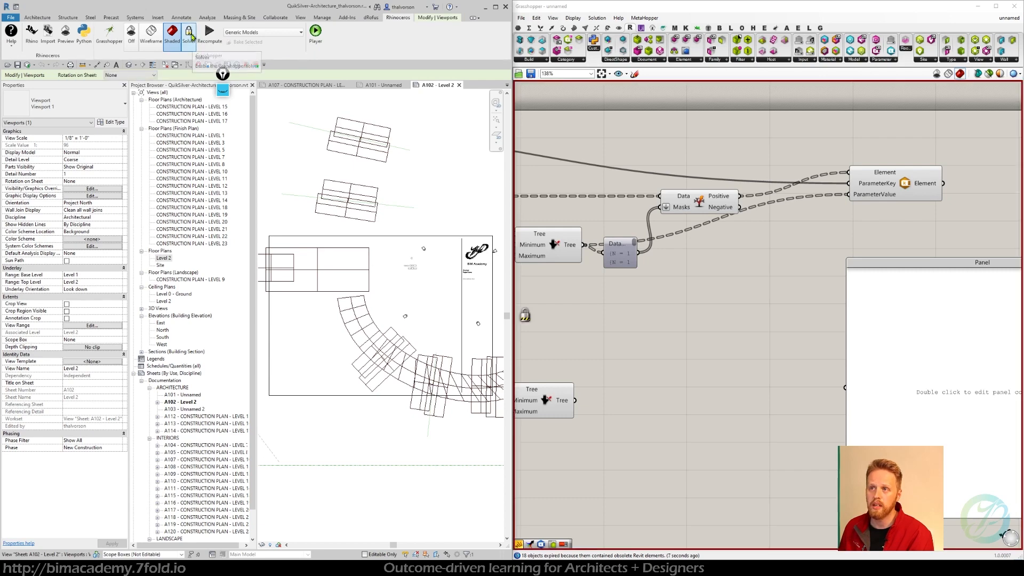
{"action": "left_click", "coordinate": [192, 36]}
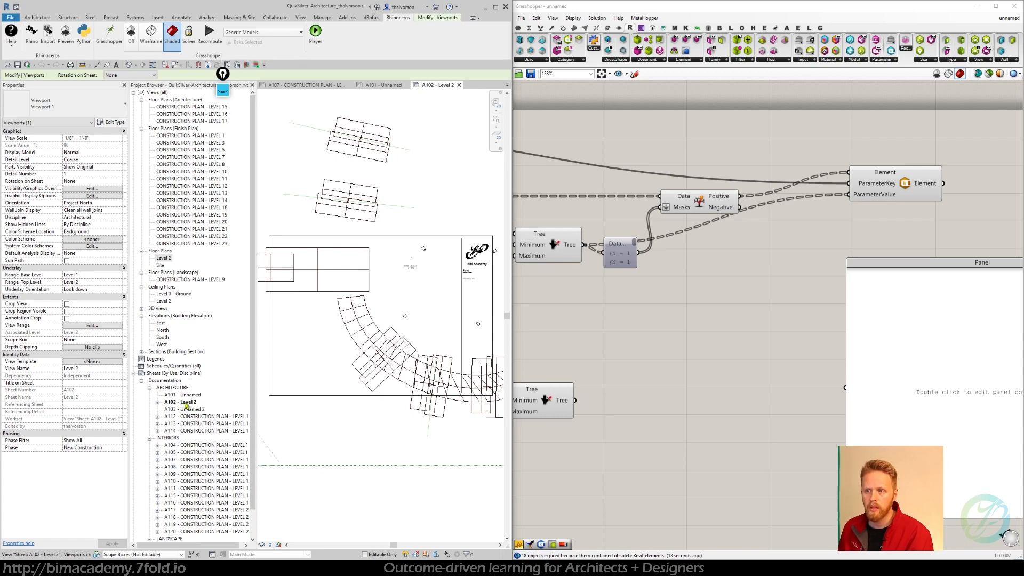
Step: Rename the Level 2 floor plan as CONSTRUCTION PLAN - LEVEL 2 without renaming the corresponding level and views, and suppress that prompt in future
{"action": "right_click", "coordinate": [164, 258]}
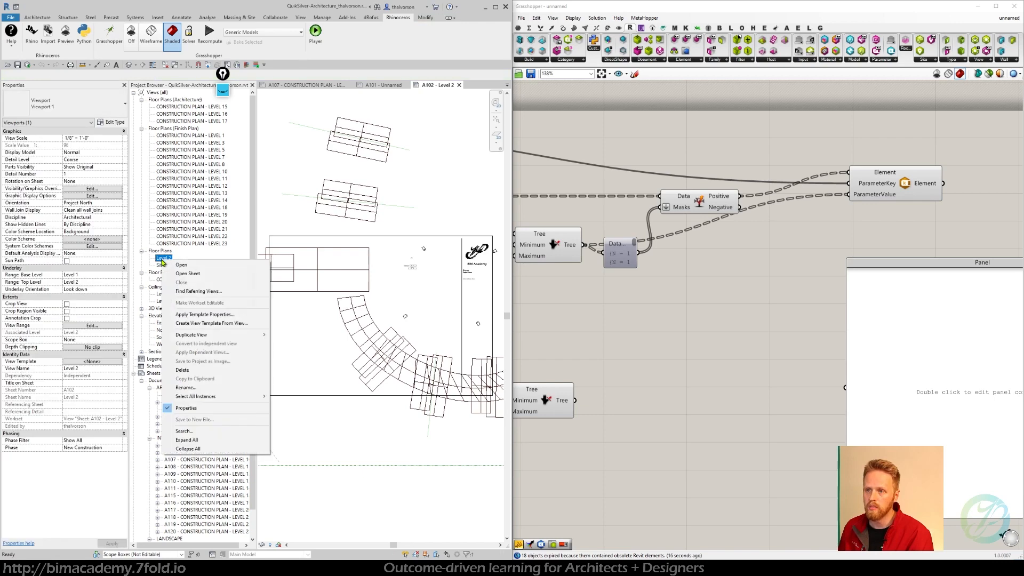
{"action": "left_click", "coordinate": [199, 387]}
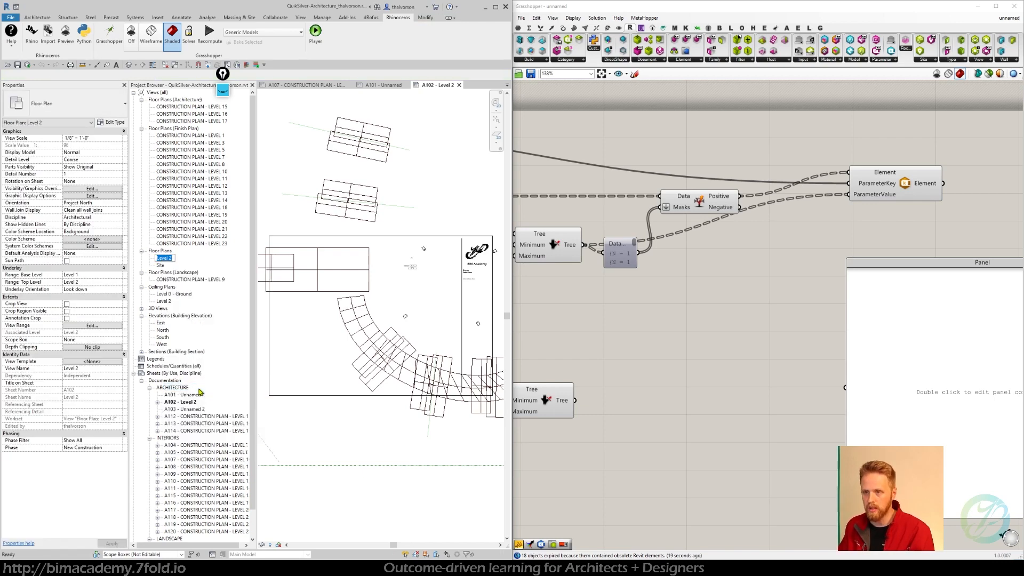
{"action": "type", "text": "con"}
{"action": "key", "text": "Caps_Lock"}
{"action": "type", "text": "CONSTRUCTION PLAN - LEVEL"}
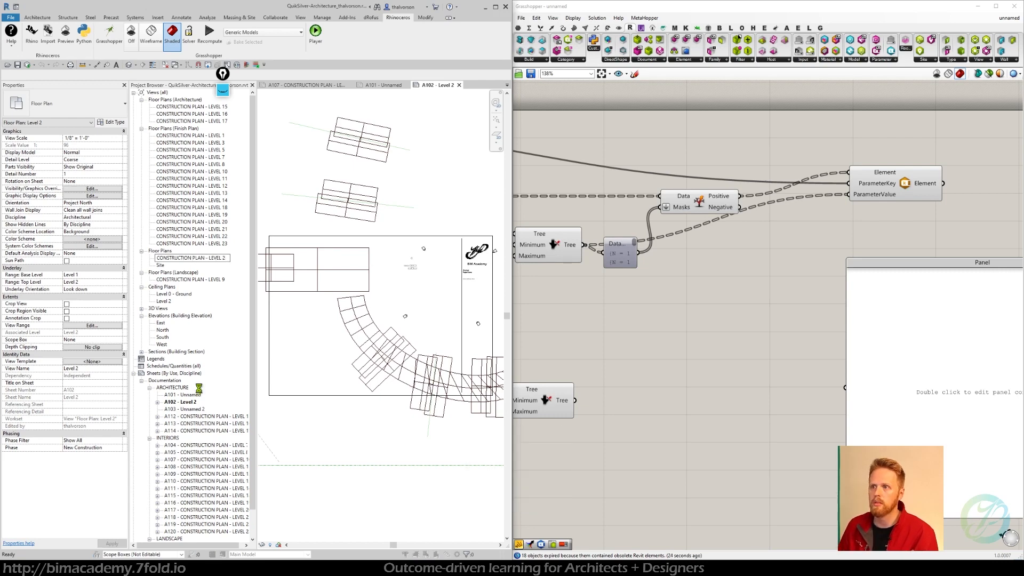
{"action": "key", "text": "Return"}
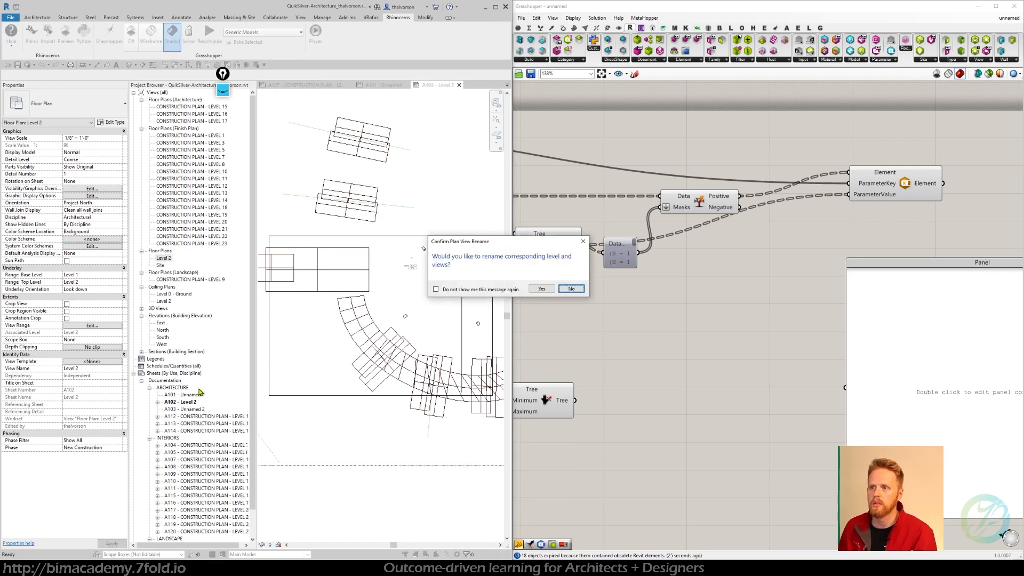
{"action": "left_click", "coordinate": [469, 290]}
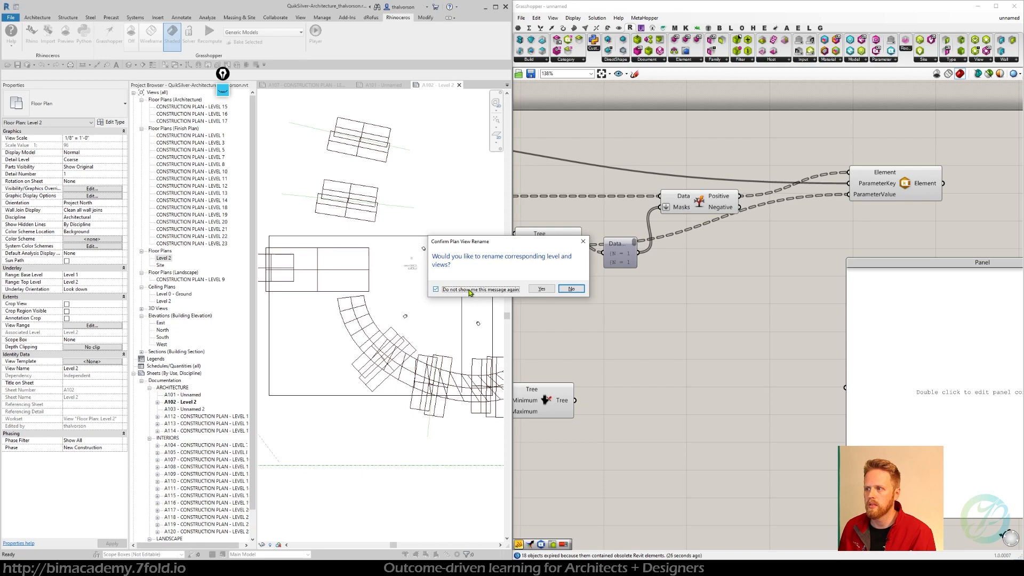
{"action": "left_click", "coordinate": [571, 289]}
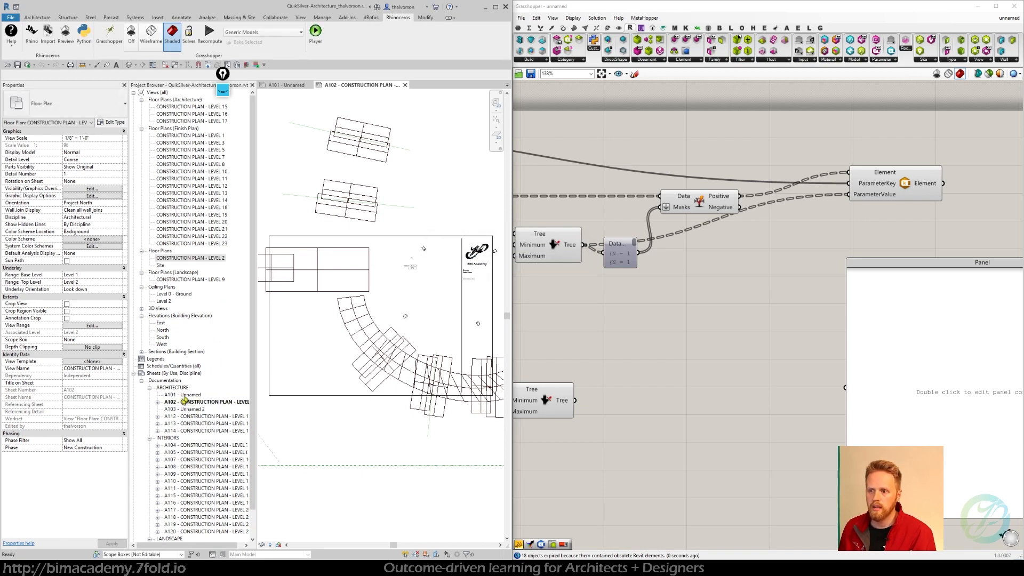
Step: Widen the Project Browser enough for full sheet names and select sheet A102 - CONSTRUCTION PLAN - LEVEL 2
{"action": "left_click_drag", "start_coordinate": [256, 391], "coordinate": [298, 398]}
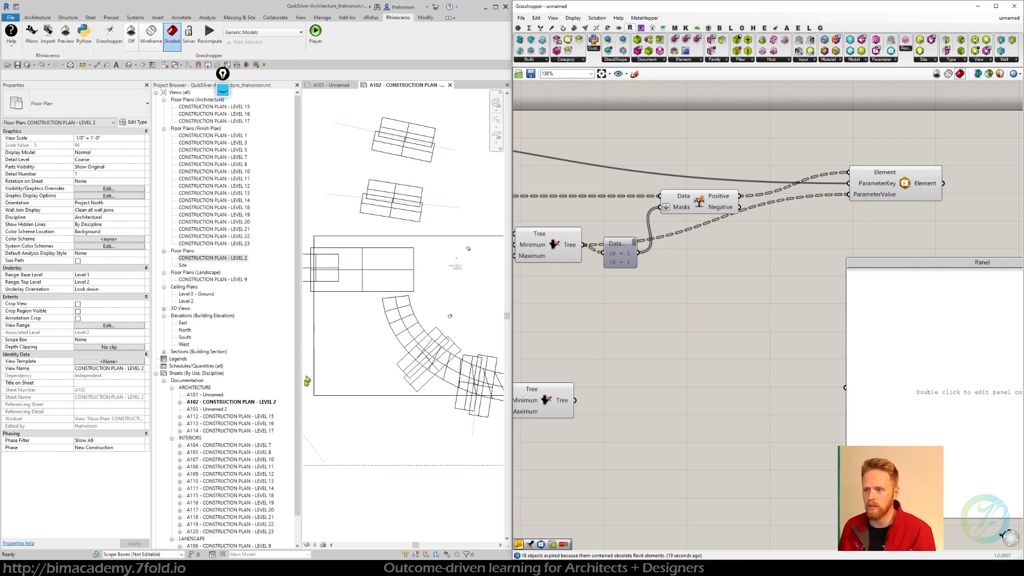
{"action": "left_click", "coordinate": [208, 402]}
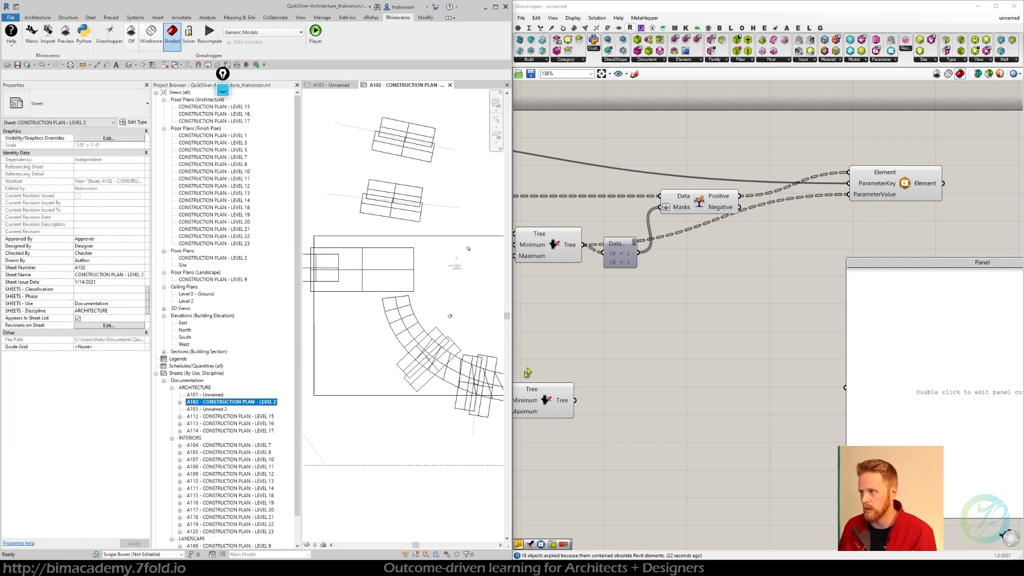
{"action": "left_click", "coordinate": [598, 307]}
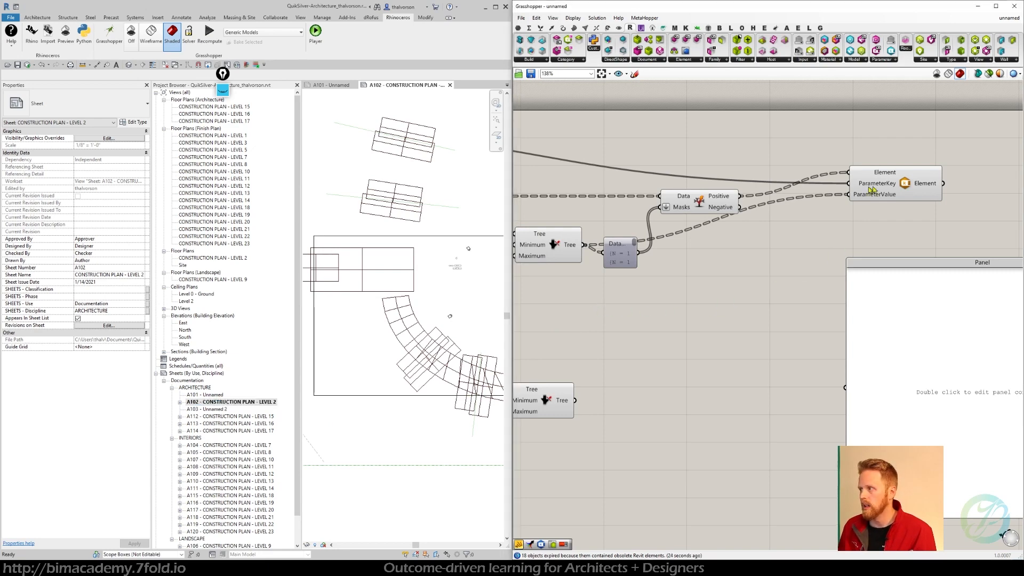
Step: Move the Element/ParameterKey/ParameterValue component closer to the Data/Masks component and wire its Element output into the large Panel
{"action": "left_click_drag", "start_coordinate": [885, 193], "coordinate": [798, 238]}
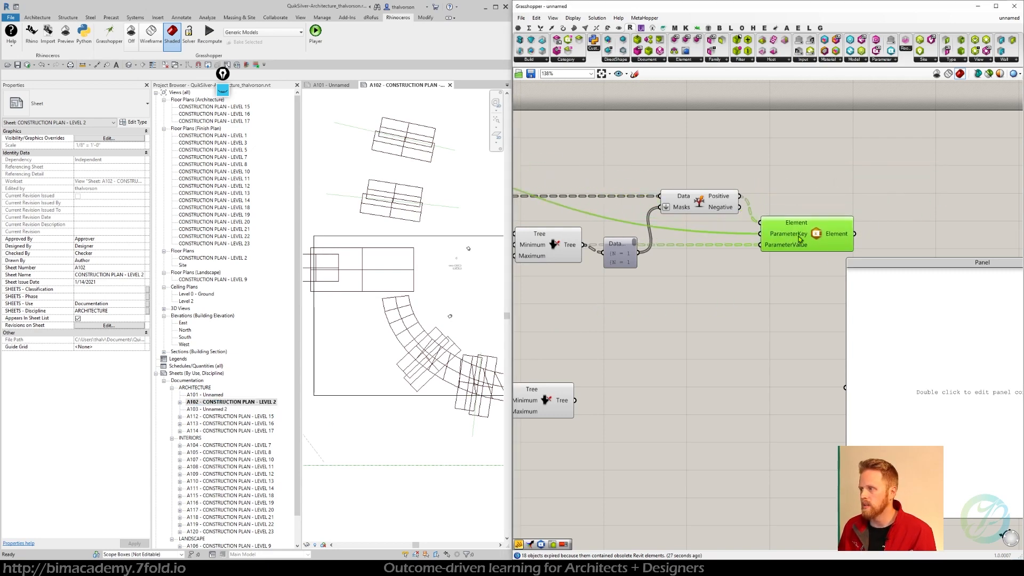
{"action": "right_click_drag", "start_coordinate": [883, 229], "coordinate": [784, 216]}
{"action": "left_click_drag", "start_coordinate": [756, 221], "coordinate": [746, 376]}
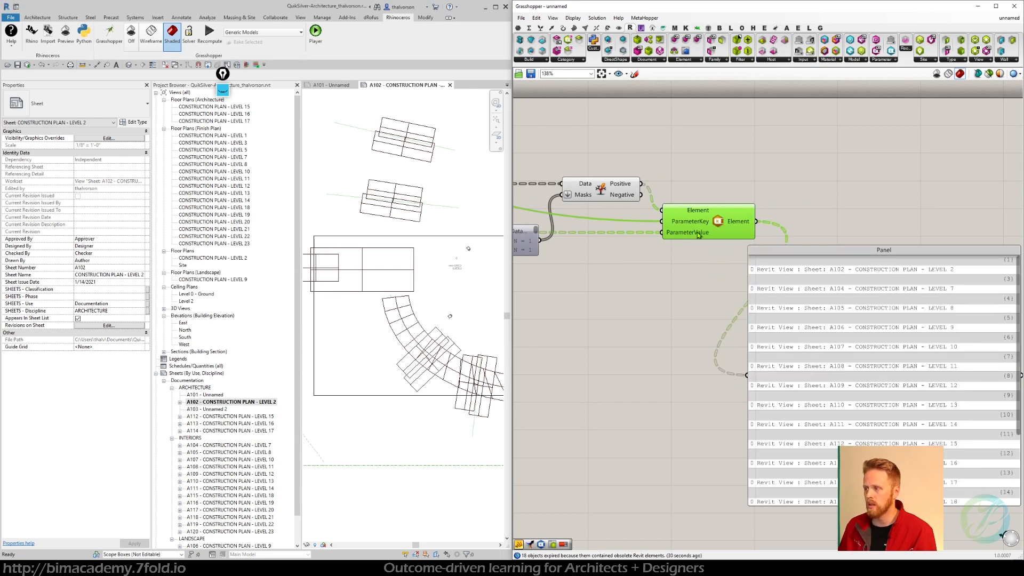
Step: Move the sheet-list Panel farther from the parameter component to free canvas space between them
{"action": "right_click_drag", "start_coordinate": [717, 274], "coordinate": [642, 277]}
{"action": "left_click_drag", "start_coordinate": [752, 304], "coordinate": [832, 294]}
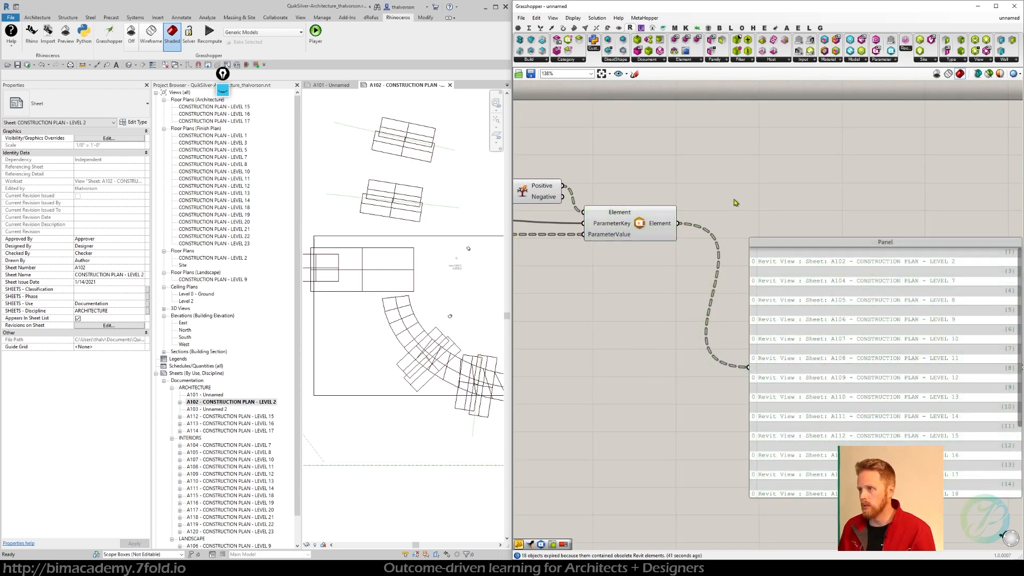
{"action": "scroll", "coordinate": [735, 202], "scroll_direction": "down", "scroll_amount": 1}
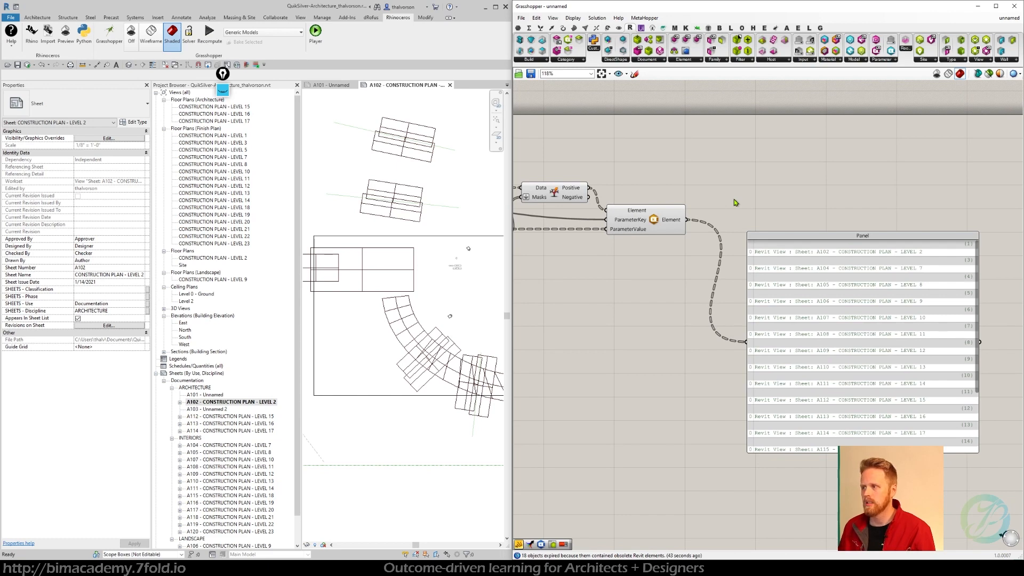
{"action": "right_click_drag", "start_coordinate": [675, 160], "coordinate": [760, 163]}
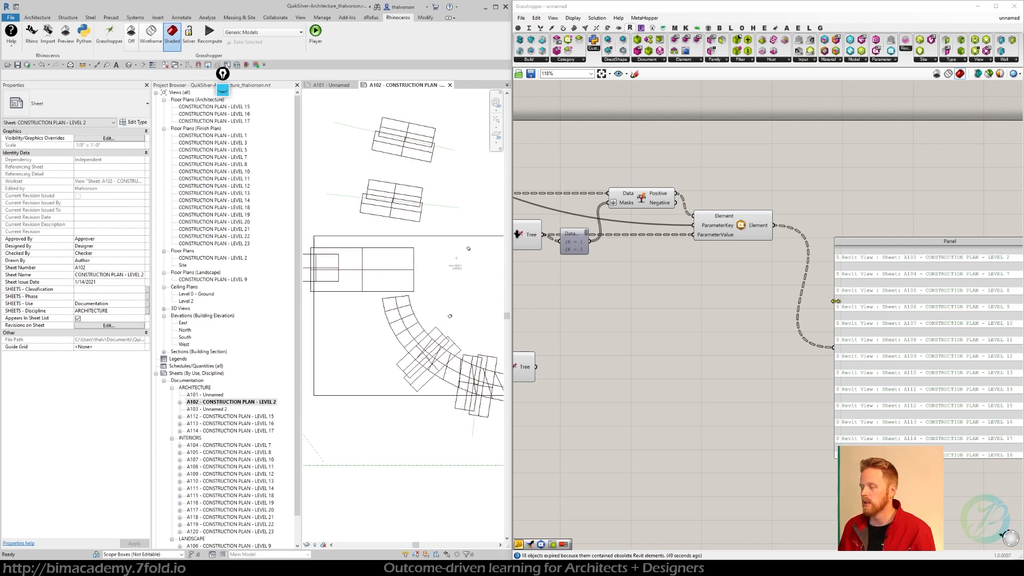
{"action": "left_click", "coordinate": [869, 286]}
{"action": "right_click_drag", "start_coordinate": [702, 287], "coordinate": [659, 277]}
{"action": "left_click_drag", "start_coordinate": [820, 264], "coordinate": [912, 228]}
{"action": "right_click_drag", "start_coordinate": [677, 278], "coordinate": [651, 282]}
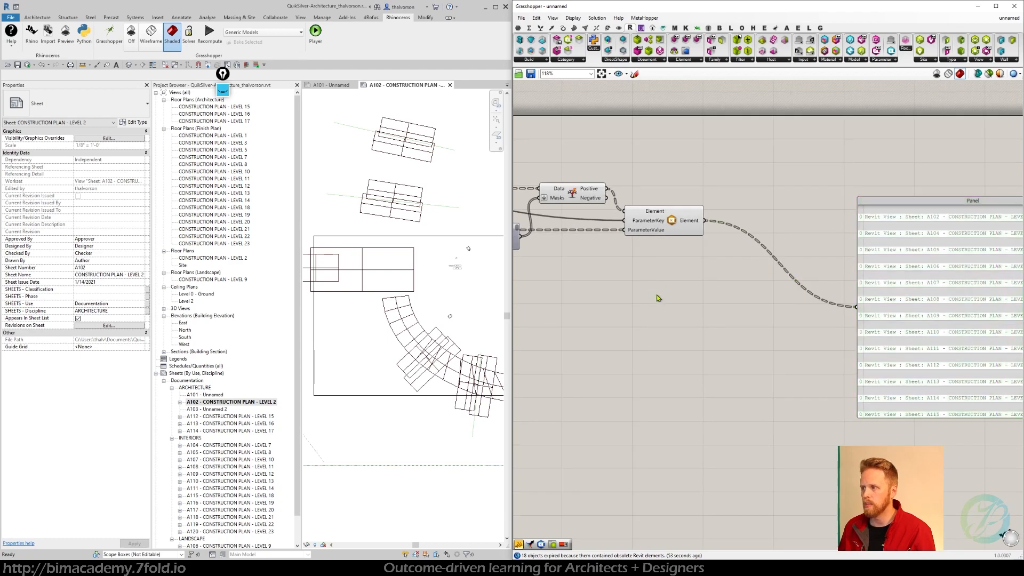
Step: Add an enlarged Panel with Multiline Data turned off below the Element/ParameterKey/ParameterValue component
{"action": "double_click", "coordinate": [656, 291]}
{"action": "type", "text": "panel"}
{"action": "key", "text": "Return"}
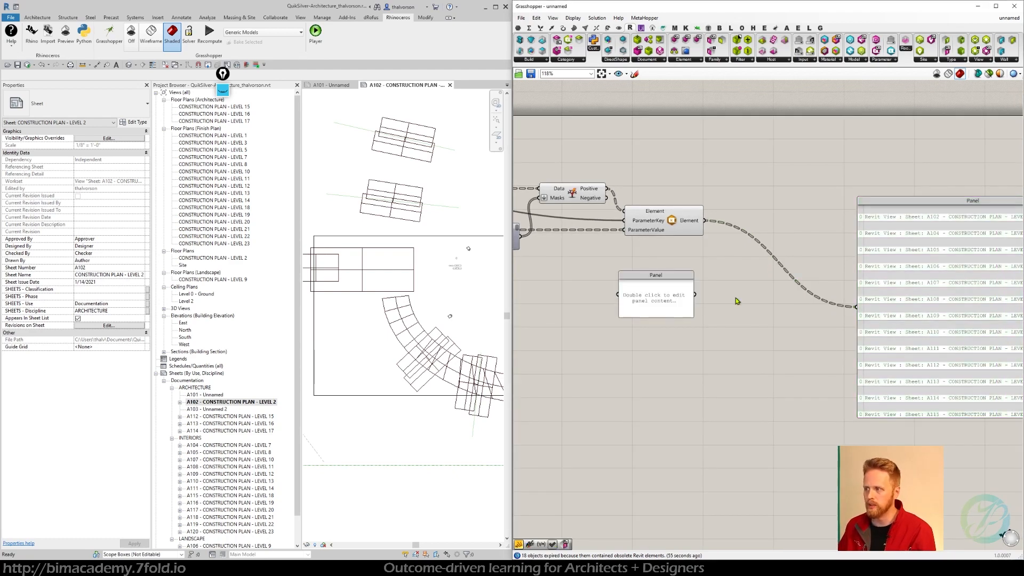
{"action": "left_click", "coordinate": [676, 295]}
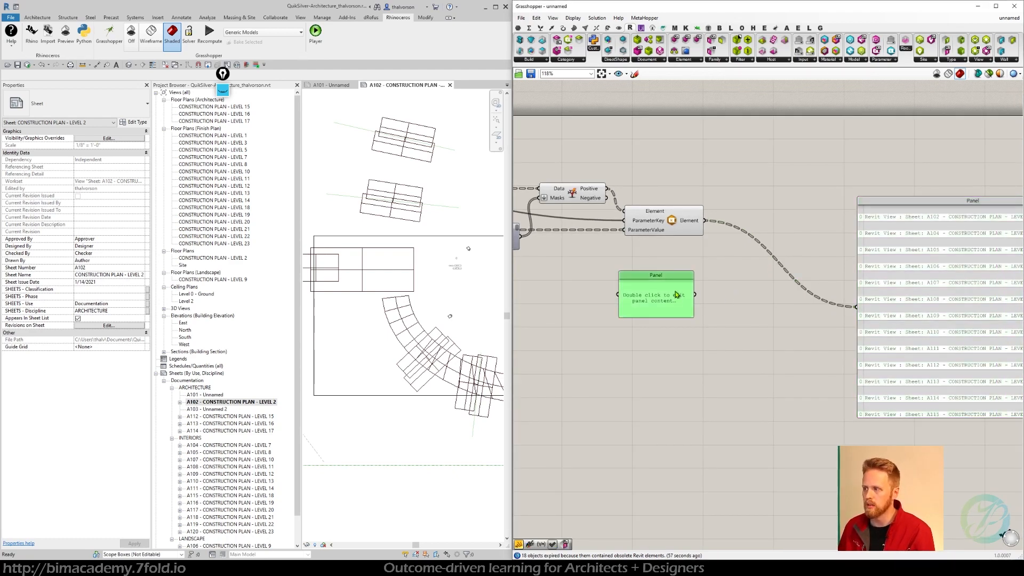
{"action": "right_click", "coordinate": [676, 293]}
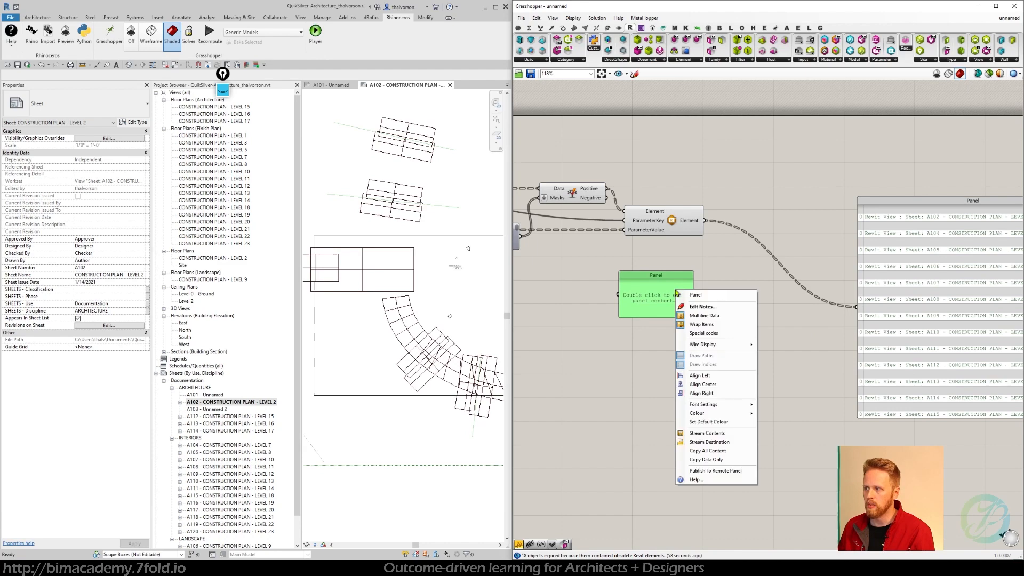
{"action": "left_click", "coordinate": [718, 316]}
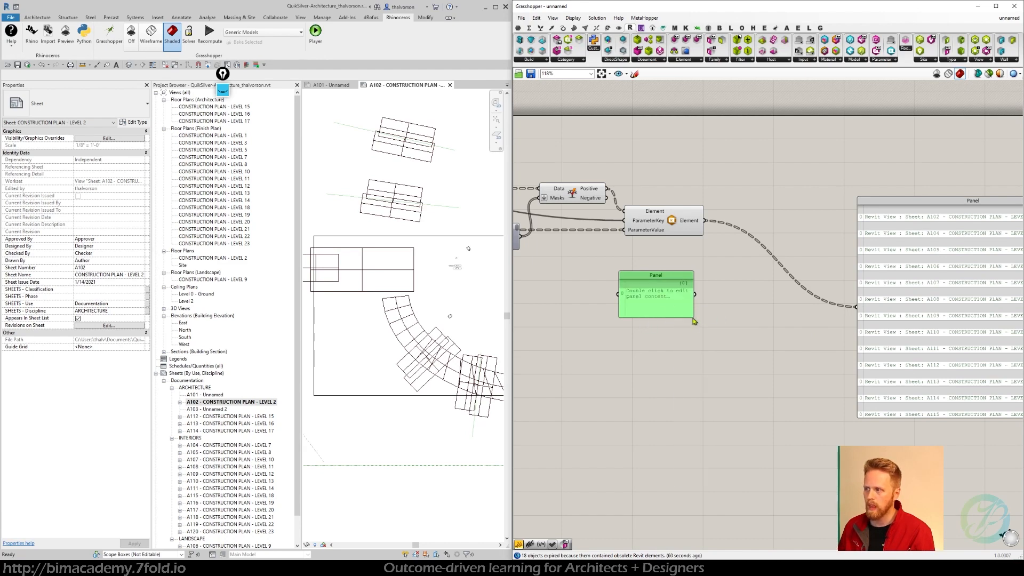
{"action": "left_click_drag", "start_coordinate": [692, 317], "coordinate": [757, 361]}
Step: Enter "GENERAL -- Site Plan" as the first line of the new Panel
{"action": "double_click", "coordinate": [697, 304]}
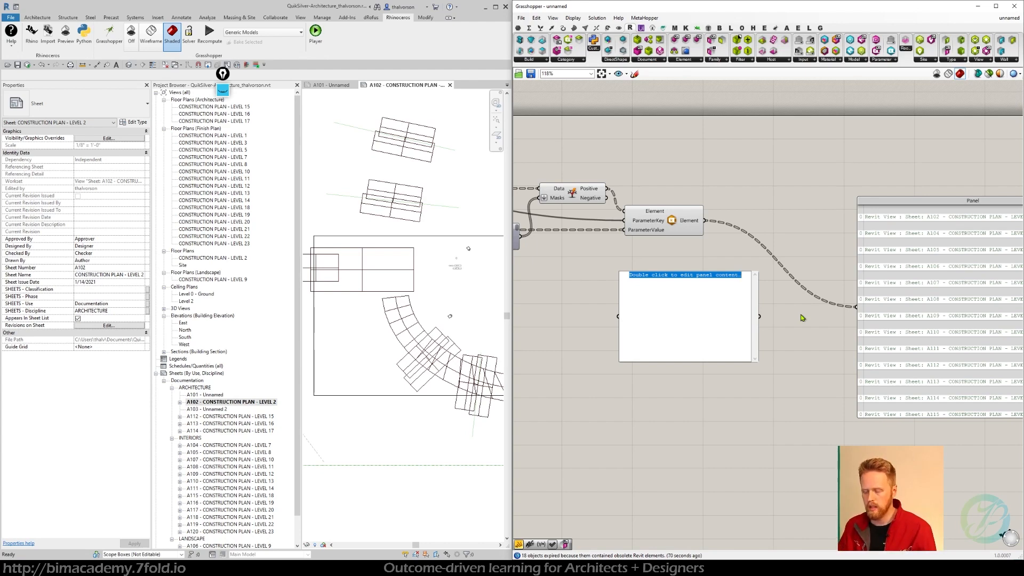
{"action": "type", "text": "G"}
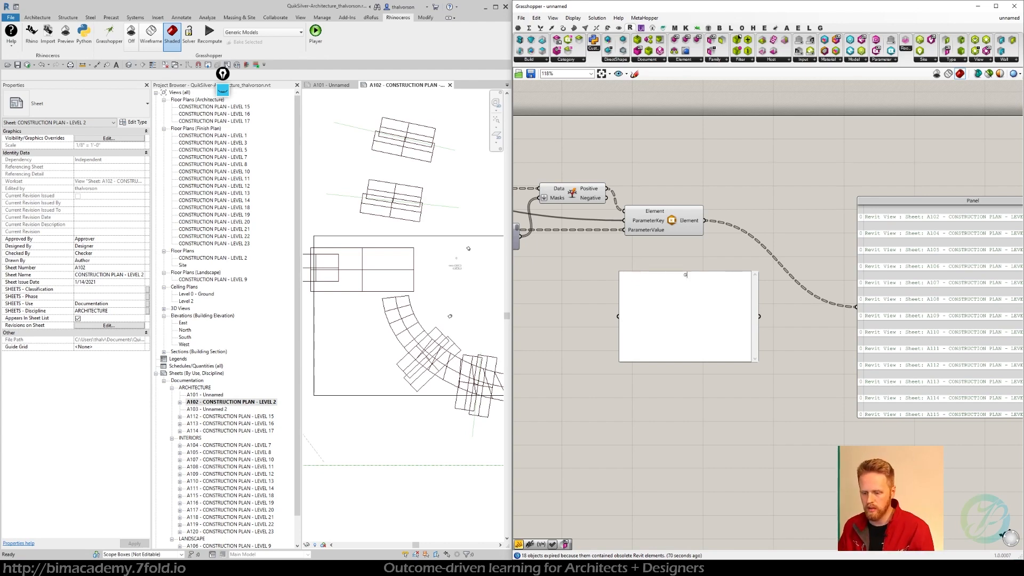
{"action": "type", "text": "ENERAL "}
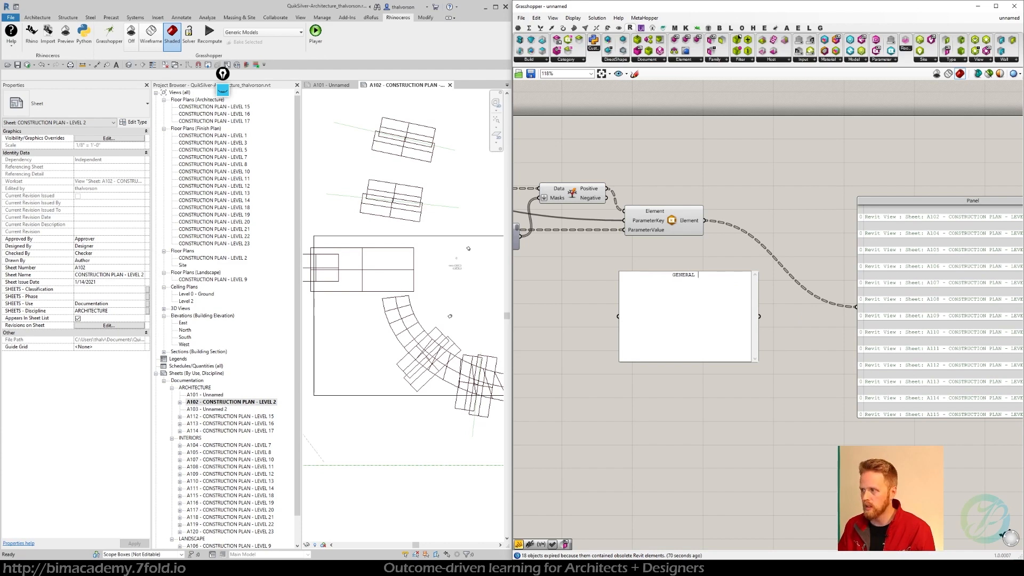
{"action": "type", "text": "--"}
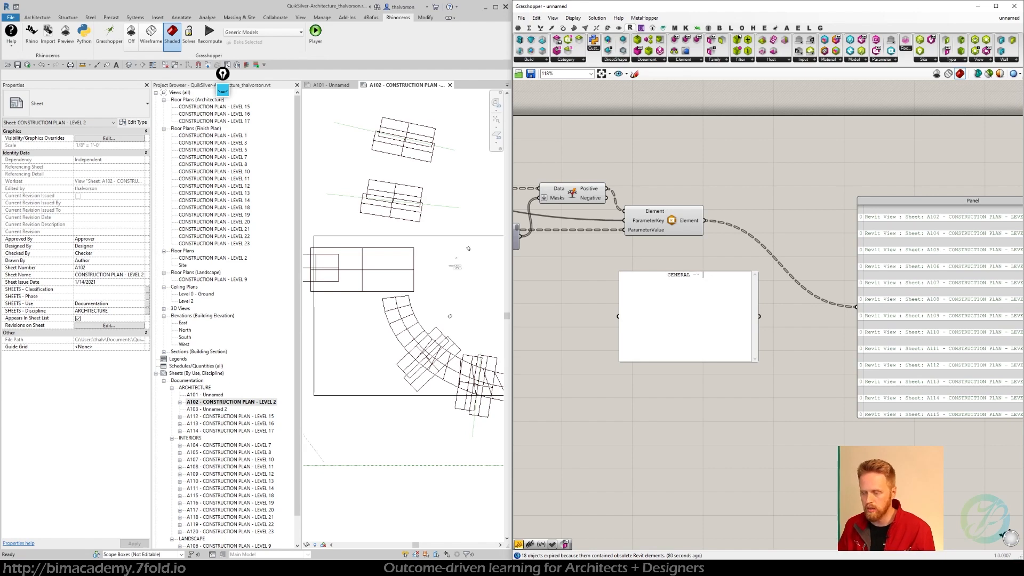
{"action": "type", "text": "SI"}
{"action": "key", "text": "Caps_Lock"}
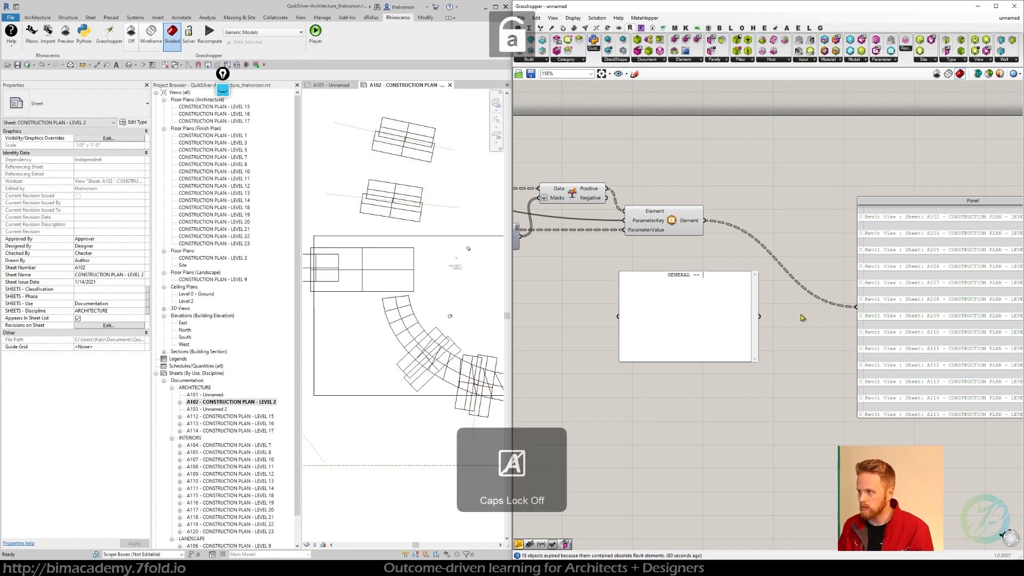
{"action": "type", "text": "te"}
{"action": "key", "text": "BackSpace"}
{"action": "key", "text": "BackSpace"}
{"action": "key", "text": "BackSpace"}
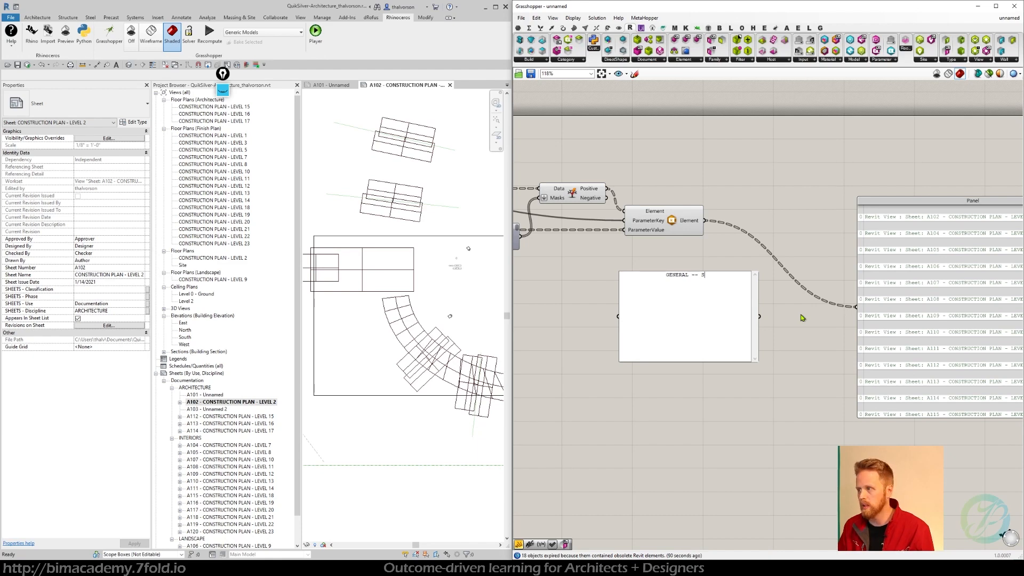
{"action": "type", "text": "ite Plane"}
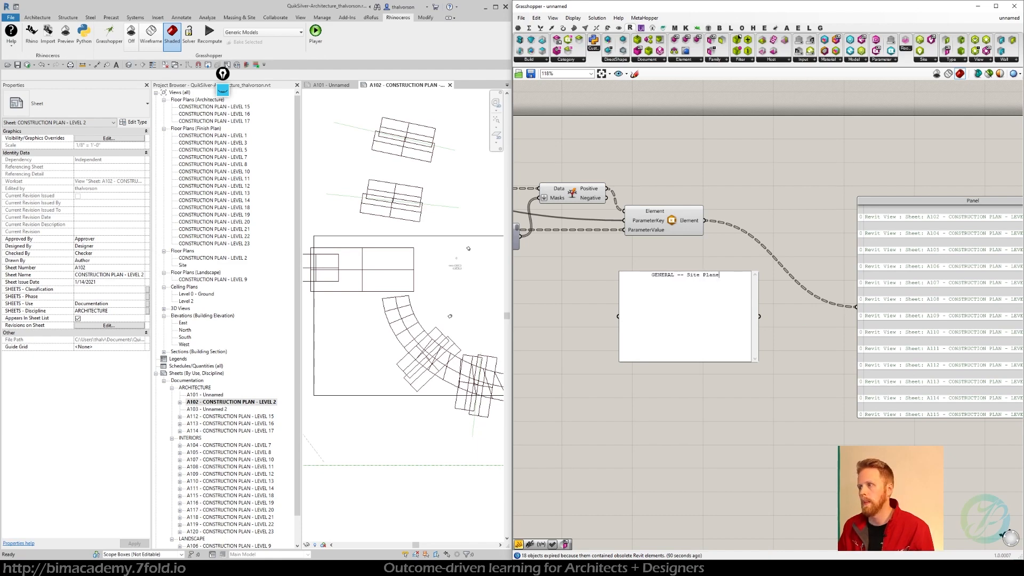
{"action": "key", "text": "BackSpace"}
Step: Add the second line "ARCHITECTURE -- Architecture" to the Panel text
{"action": "key", "text": "Caps_Lock"}
{"action": "type", "text": "ARCHI"}
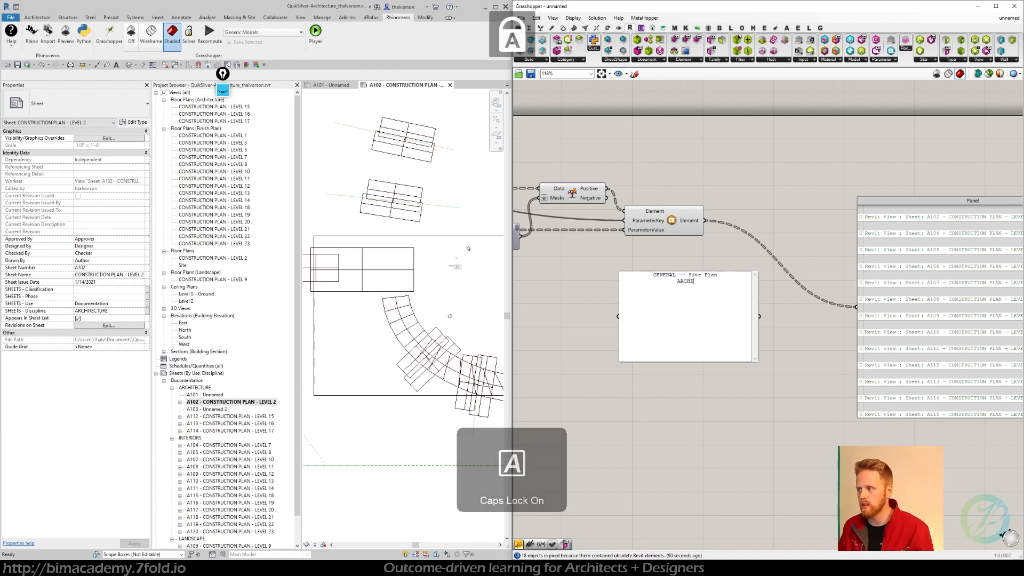
{"action": "type", "text": "TECTURE --"}
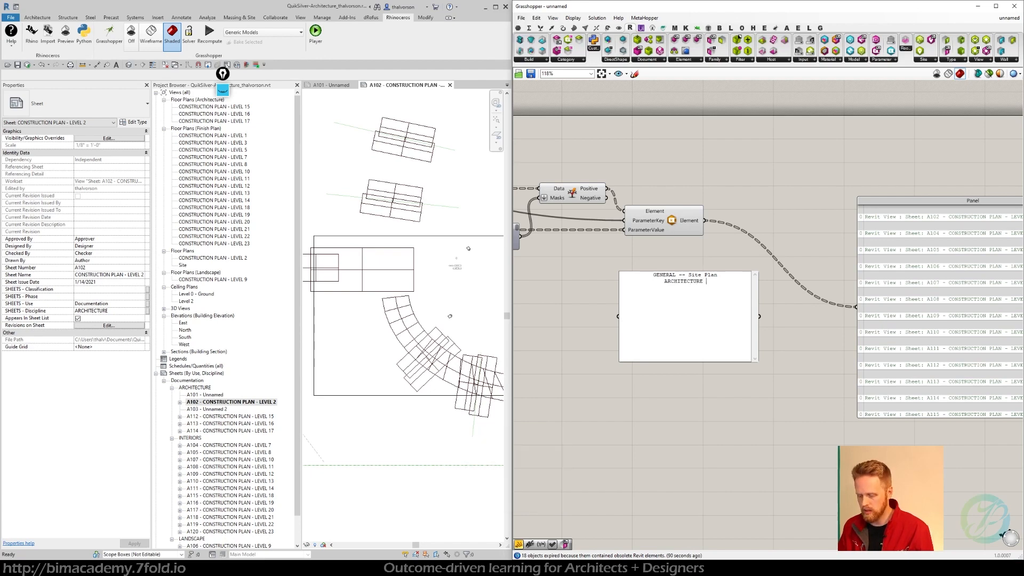
{"action": "key", "text": "Caps_Lock"}
{"action": "type", "text": "Architecture"}
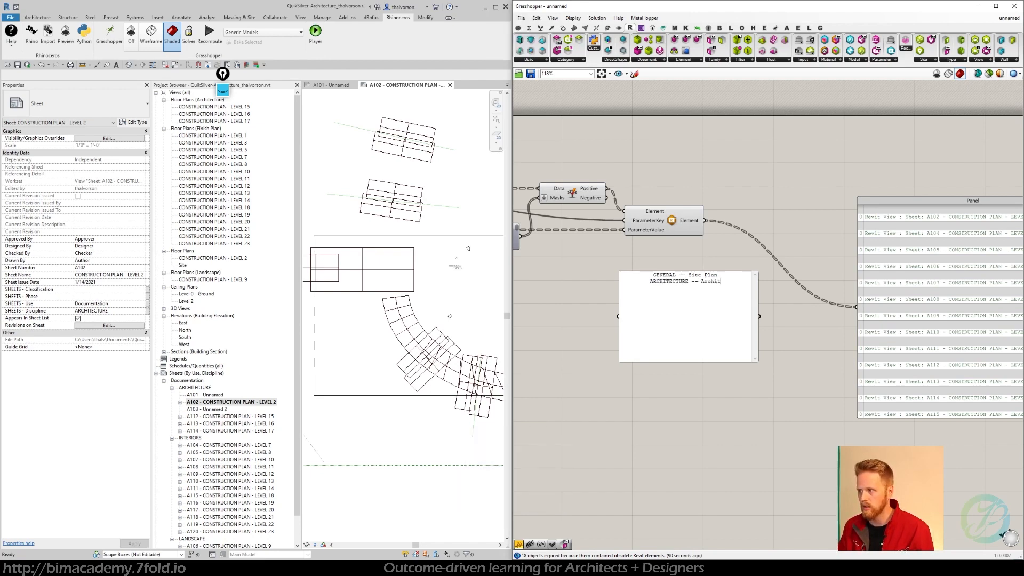
{"action": "key", "text": "Return"}
Step: Add the third line "INTERIORS -- Finish Plan" to the discipline mapping Panel
{"action": "key", "text": "Caps_Lock"}
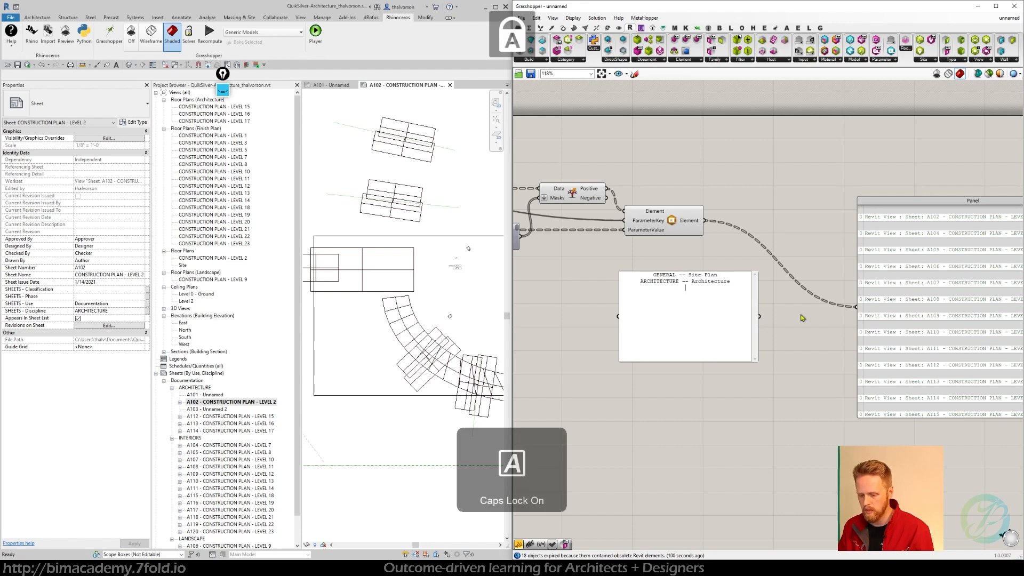
{"action": "type", "text": "INTERIORS -"}
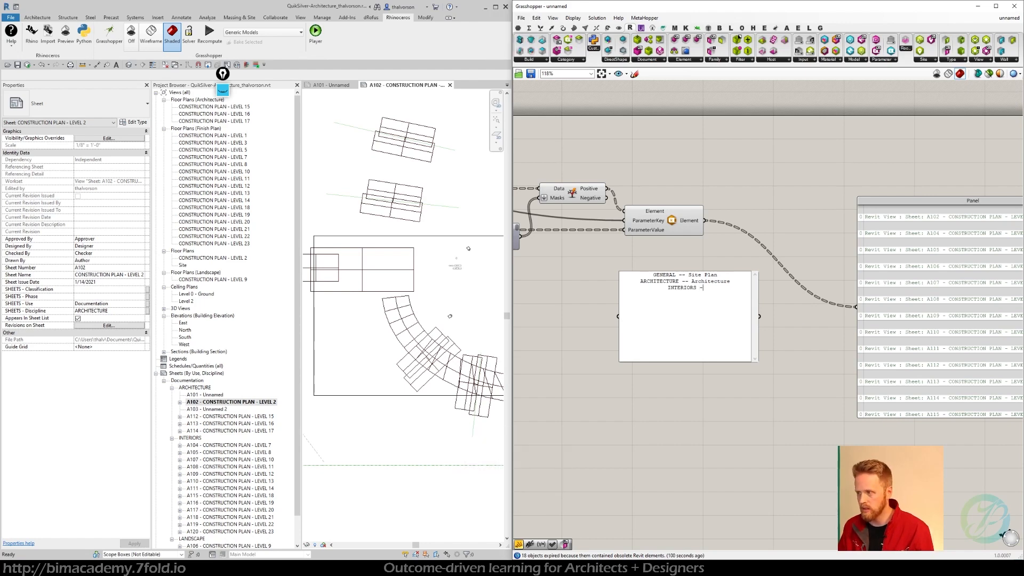
{"action": "type", "text": "-"}
{"action": "key", "text": "Caps_Lock"}
{"action": "type", "text": "Fini"}
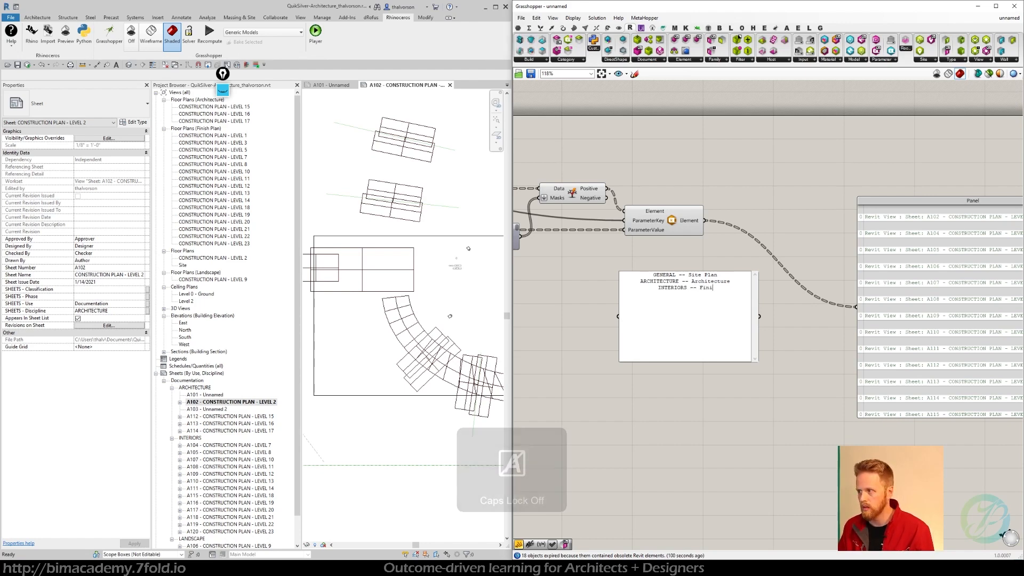
{"action": "type", "text": "sh Plan"}
{"action": "key", "text": "Return"}
Step: Add the fourth line "INTERIORS -- Furniture Plan" to the discipline mapping Panel
{"action": "key", "text": "Caps_Lock"}
{"action": "type", "text": "INT"}
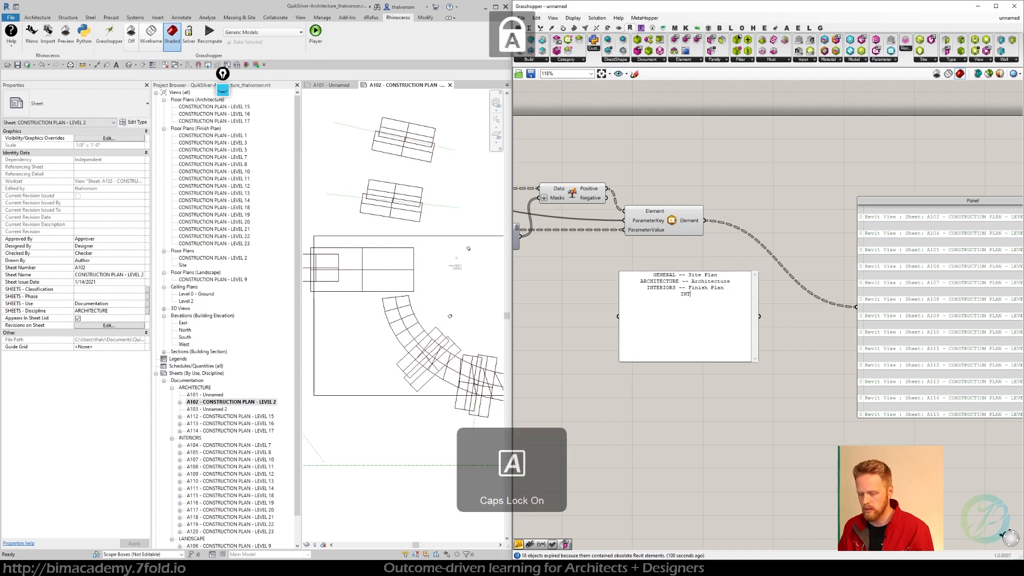
{"action": "type", "text": "ERIORS --"}
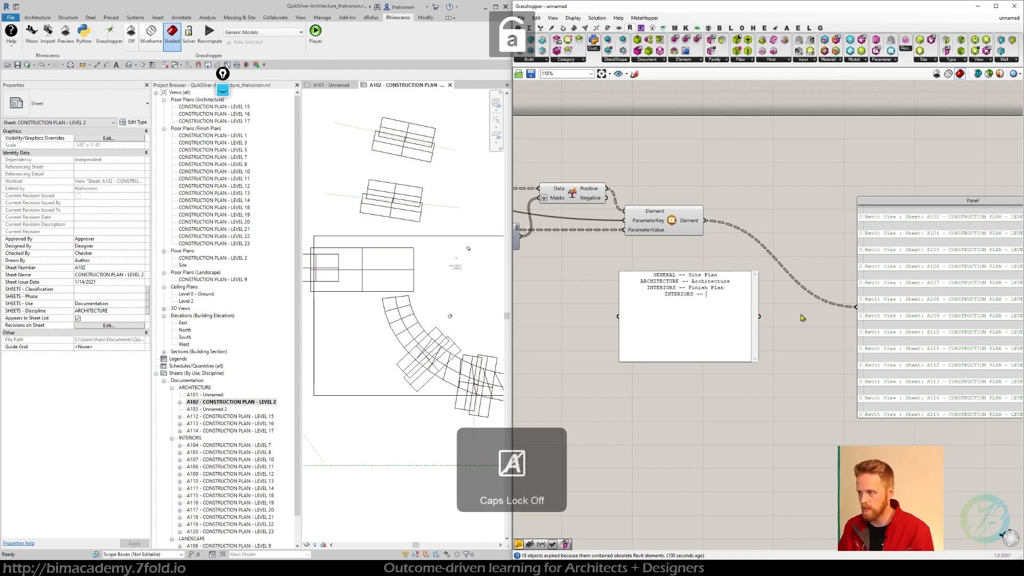
{"action": "key", "text": "Caps_Lock"}
{"action": "type", "text": "Furniture"}
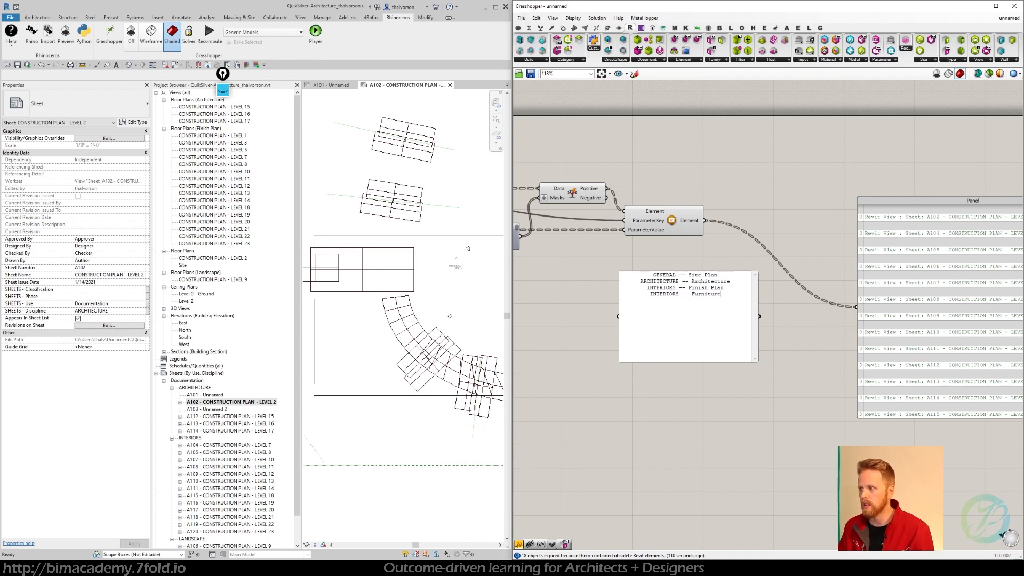
{"action": "type", "text": " Plan"}
{"action": "key", "text": "Return"}
Step: Add the last line "LANDSCAPE -- Landscape" to the mapping Panel and commit the text
{"action": "key", "text": "Caps_Lock"}
{"action": "type", "text": "LANDS"}
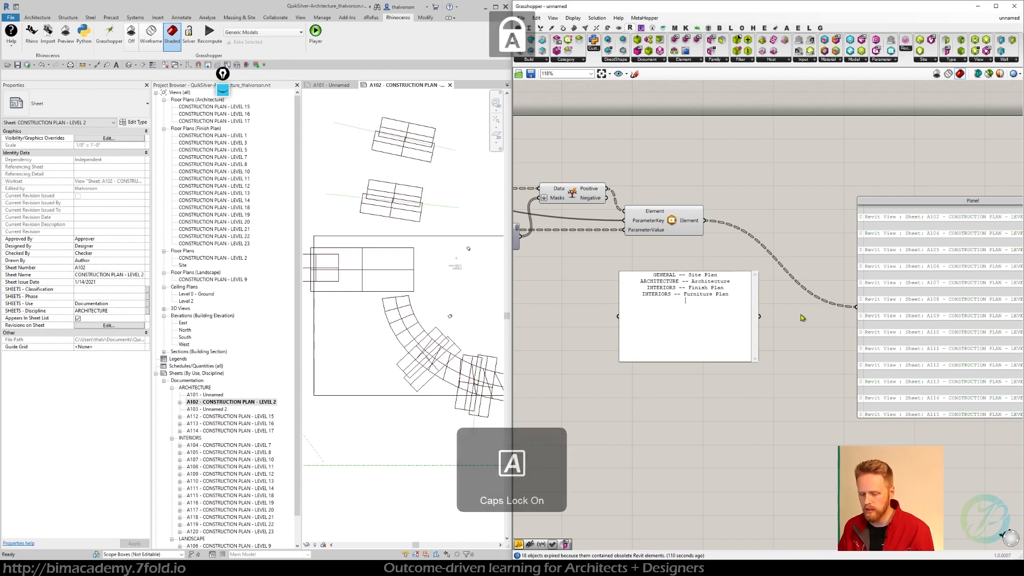
{"action": "type", "text": "CAPE --"}
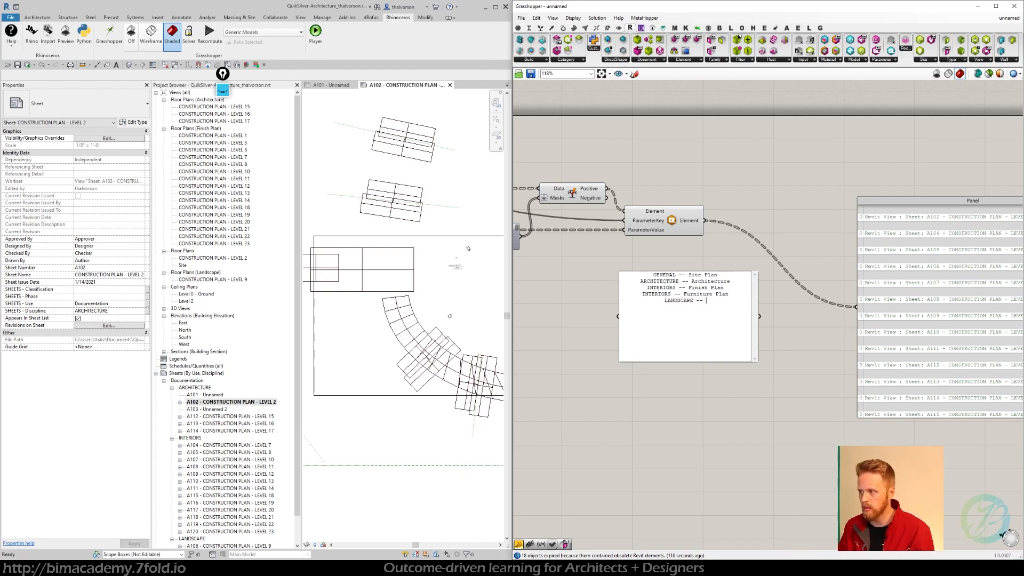
{"action": "key", "text": "Caps_Lock"}
{"action": "type", "text": "Land"}
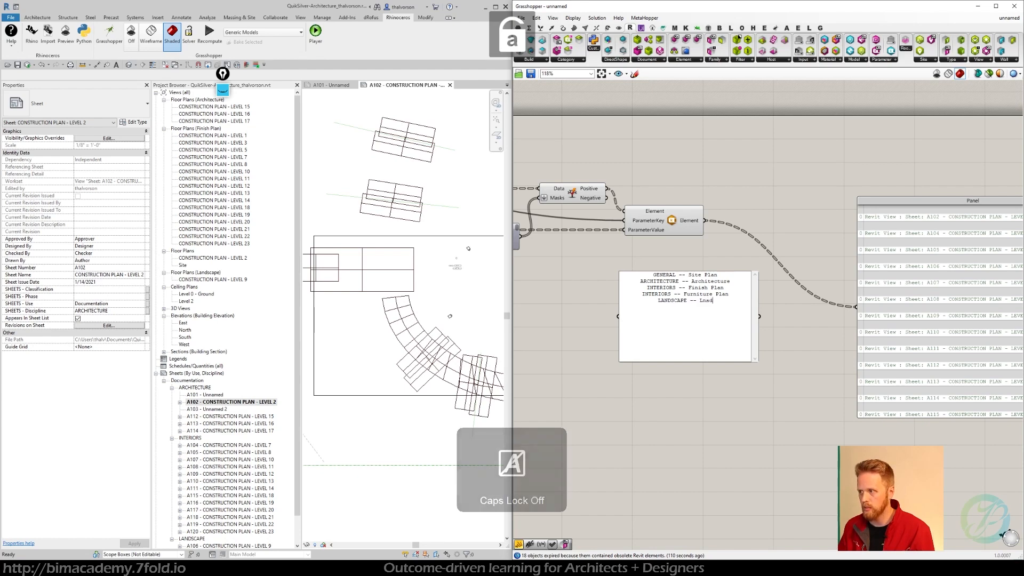
{"action": "type", "text": "scape"}
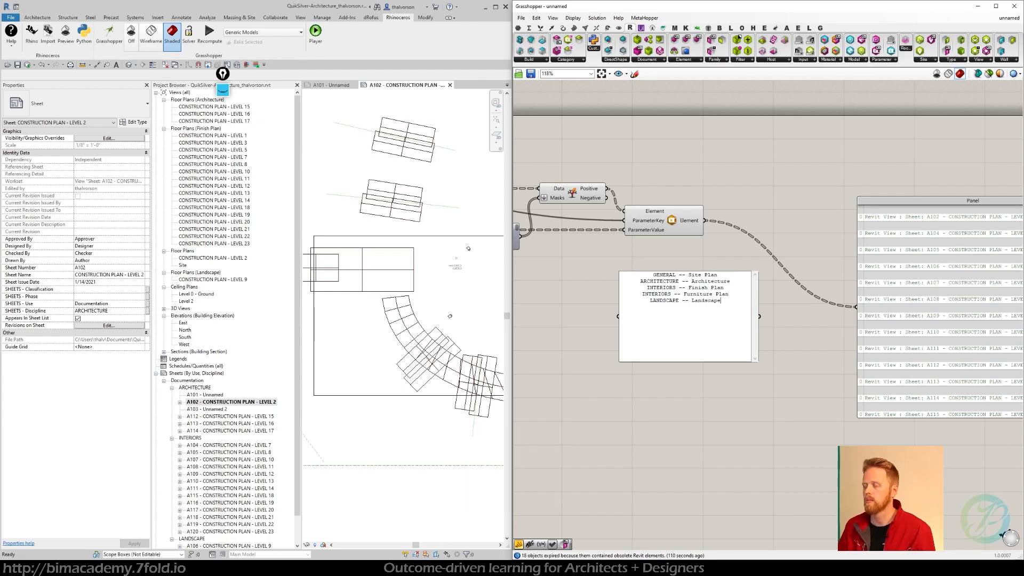
{"action": "left_click", "coordinate": [802, 378]}
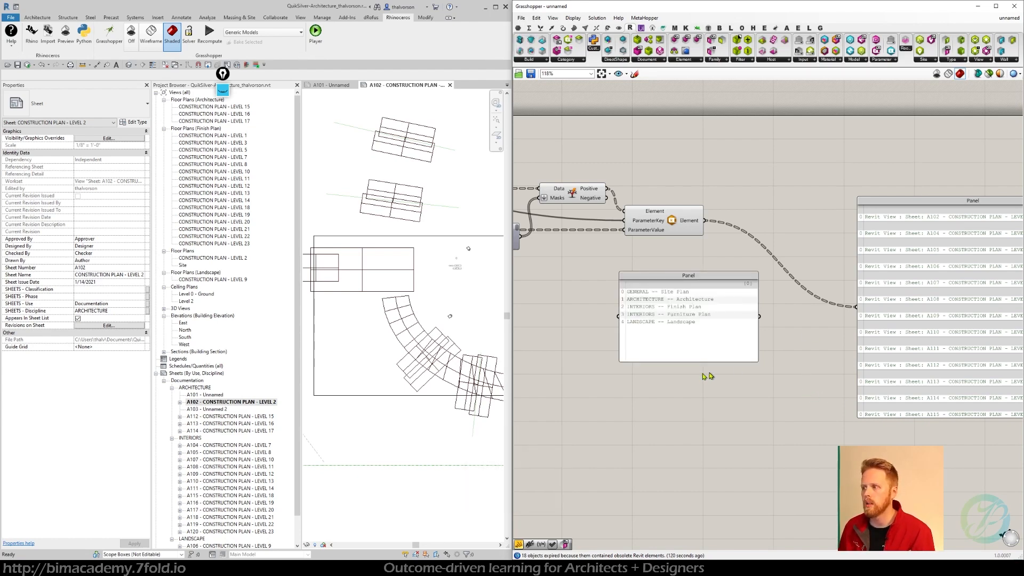
Step: Make the mapping Panel slightly taller and shift it away from the sheet-list Panel, below the Element/ParameterKey/ParameterValue component
{"action": "left_click_drag", "start_coordinate": [689, 362], "coordinate": [690, 383]}
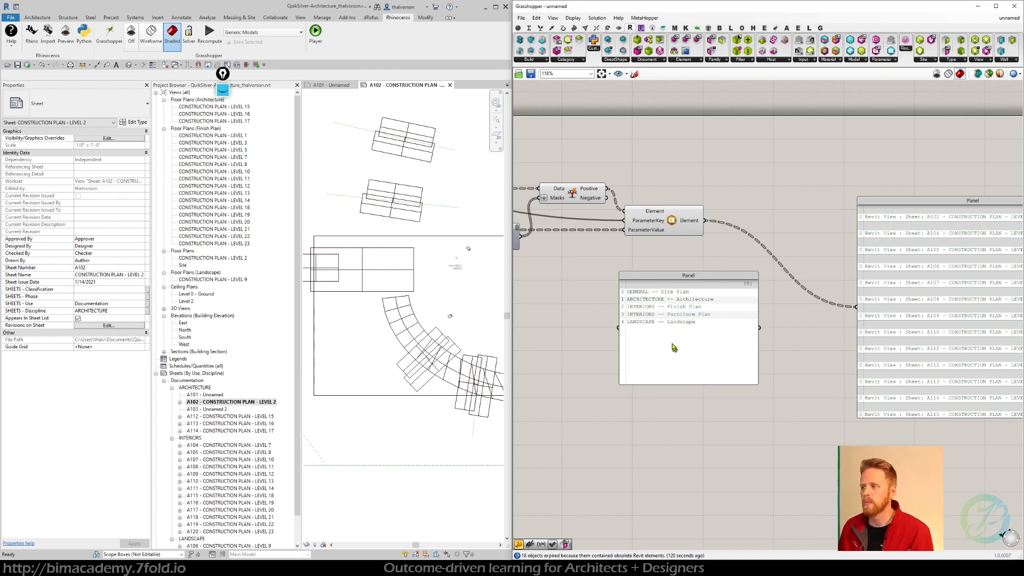
{"action": "left_click_drag", "start_coordinate": [673, 344], "coordinate": [660, 348]}
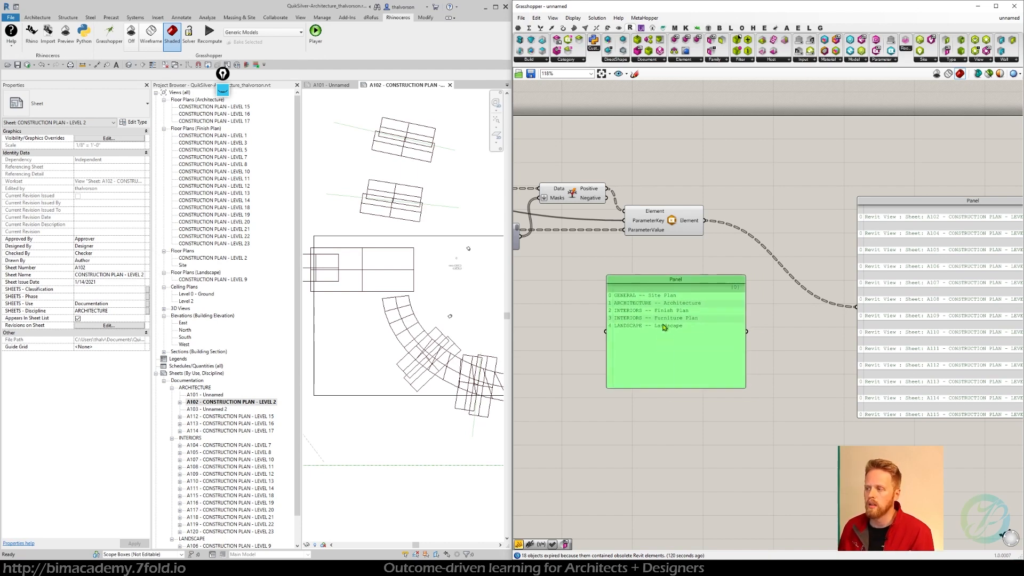
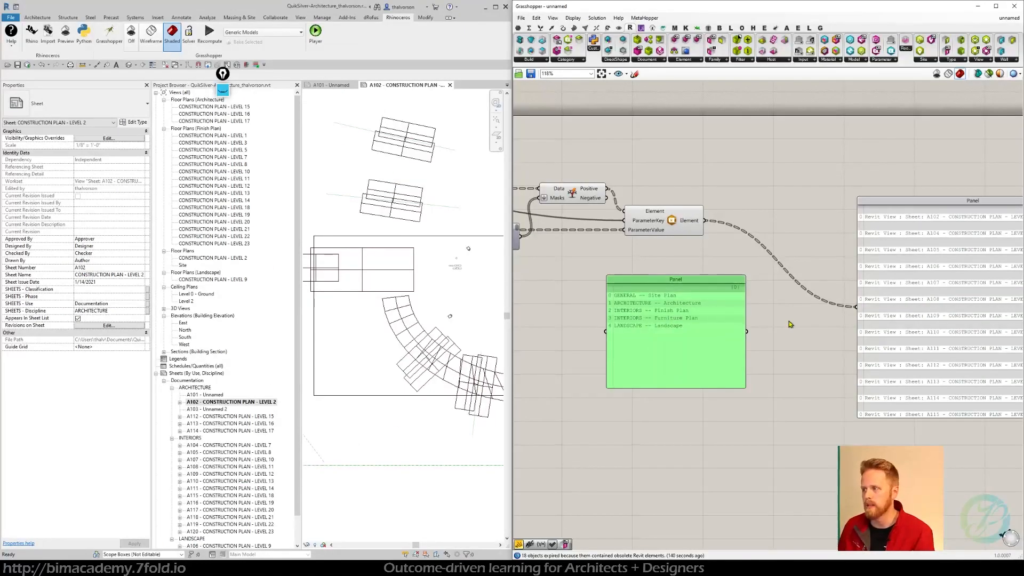
{"action": "left_click", "coordinate": [789, 323]}
{"action": "left_click_drag", "start_coordinate": [718, 348], "coordinate": [701, 350]}
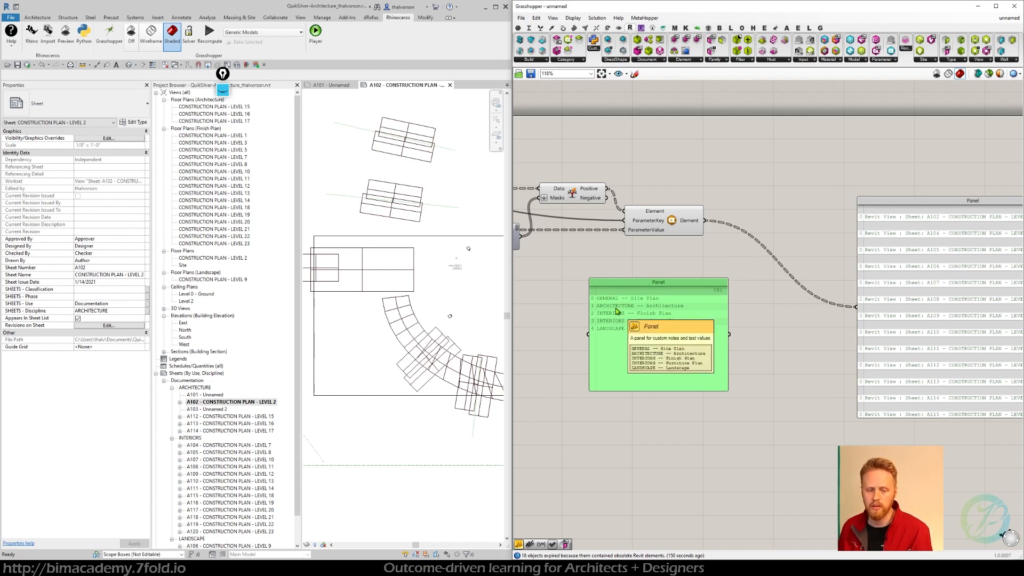
{"action": "left_click_drag", "start_coordinate": [682, 326], "coordinate": [674, 323]}
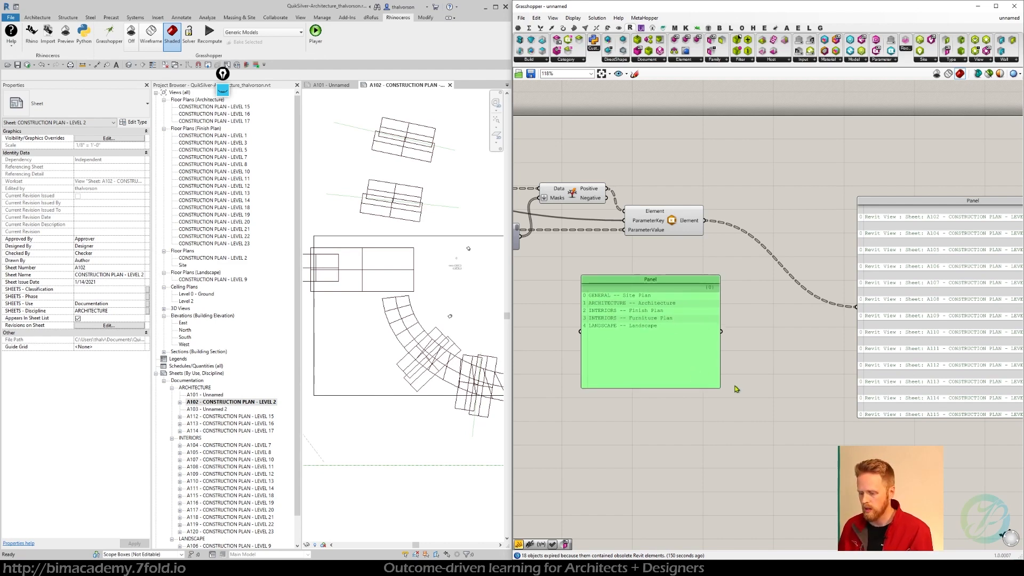
Step: Move the sheet-list Panel farther from the parameter component to widen the free canvas space between them
{"action": "right_click_drag", "start_coordinate": [770, 356], "coordinate": [732, 343]}
{"action": "left_click_drag", "start_coordinate": [850, 324], "coordinate": [907, 288]}
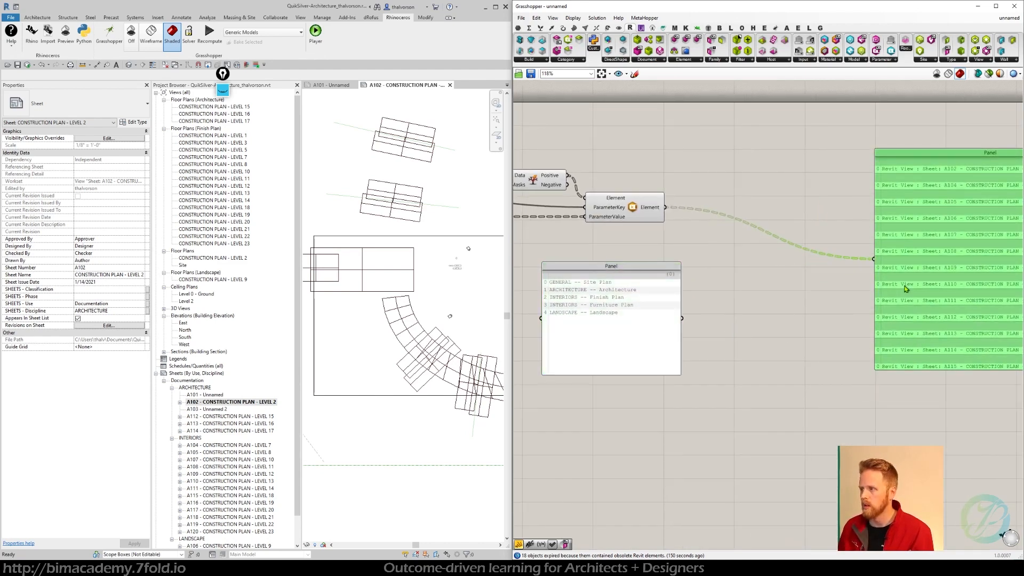
{"action": "mouse_move", "coordinate": [772, 301]}
{"action": "right_mouse_down"}
{"action": "mouse_move", "coordinate": [727, 295]}
{"action": "mouse_move", "coordinate": [765, 290]}
{"action": "right_mouse_up"}
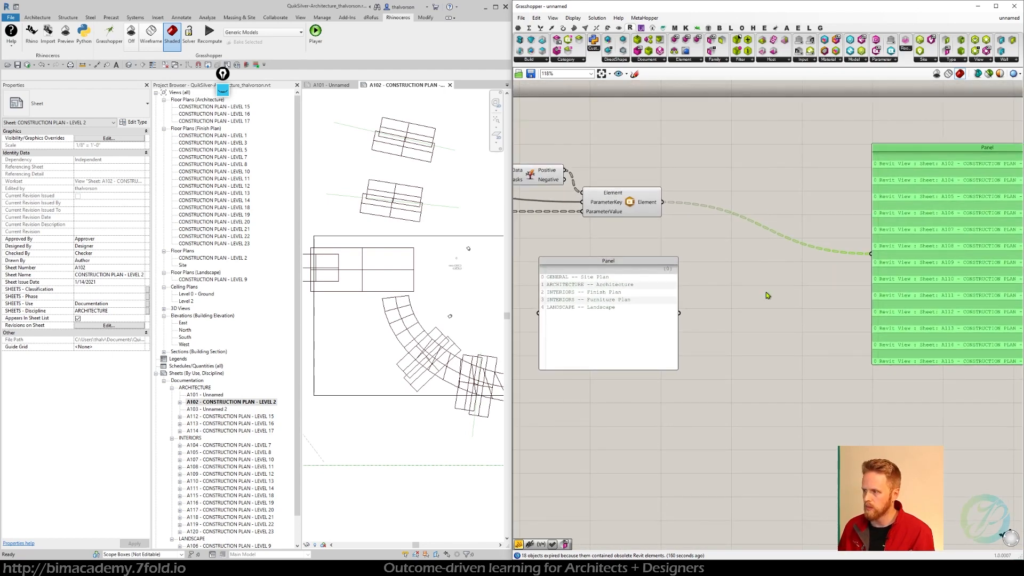
Step: Shorten the mapping Panel to fit its five lines and position it just below the Element/ParameterKey/ParameterValue component
{"action": "scroll", "coordinate": [767, 296], "scroll_direction": "down", "scroll_amount": 1}
{"action": "right_click_drag", "start_coordinate": [763, 300], "coordinate": [909, 275]}
{"action": "left_click_drag", "start_coordinate": [792, 298], "coordinate": [798, 283]}
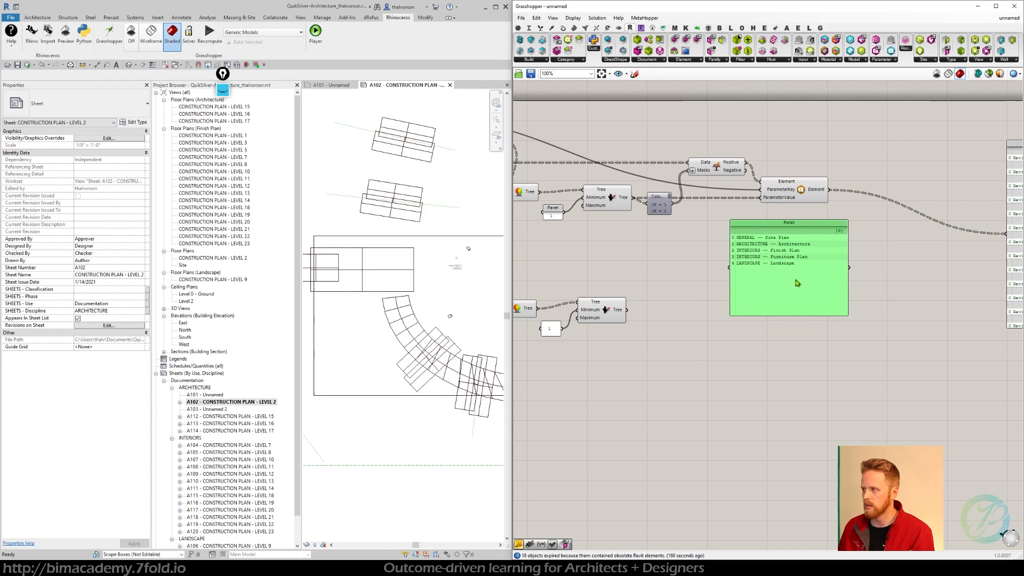
{"action": "left_click", "coordinate": [803, 317]}
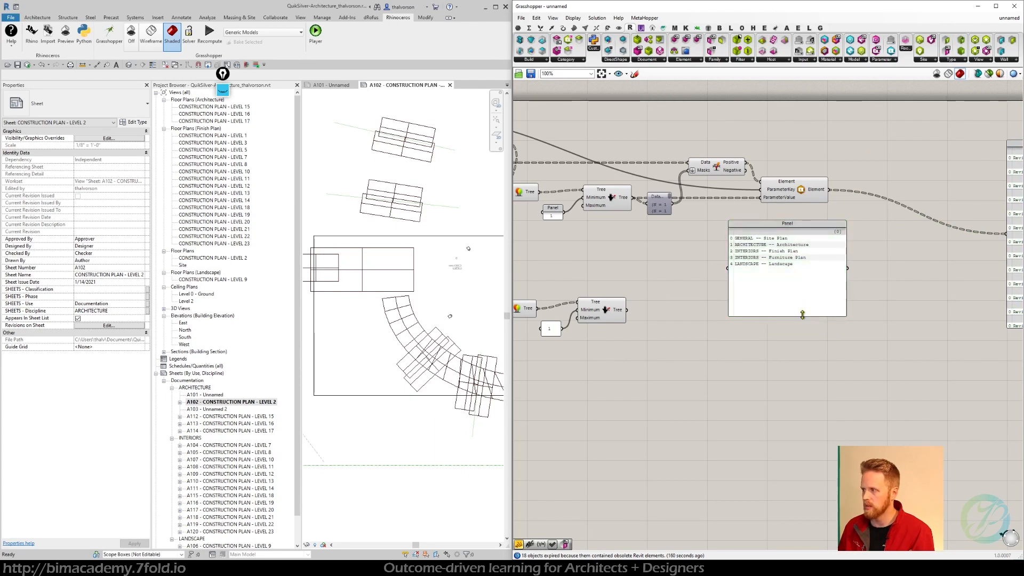
{"action": "left_click_drag", "start_coordinate": [802, 316], "coordinate": [813, 291]}
{"action": "right_click_drag", "start_coordinate": [893, 302], "coordinate": [777, 304]}
{"action": "left_click", "coordinate": [901, 287]}
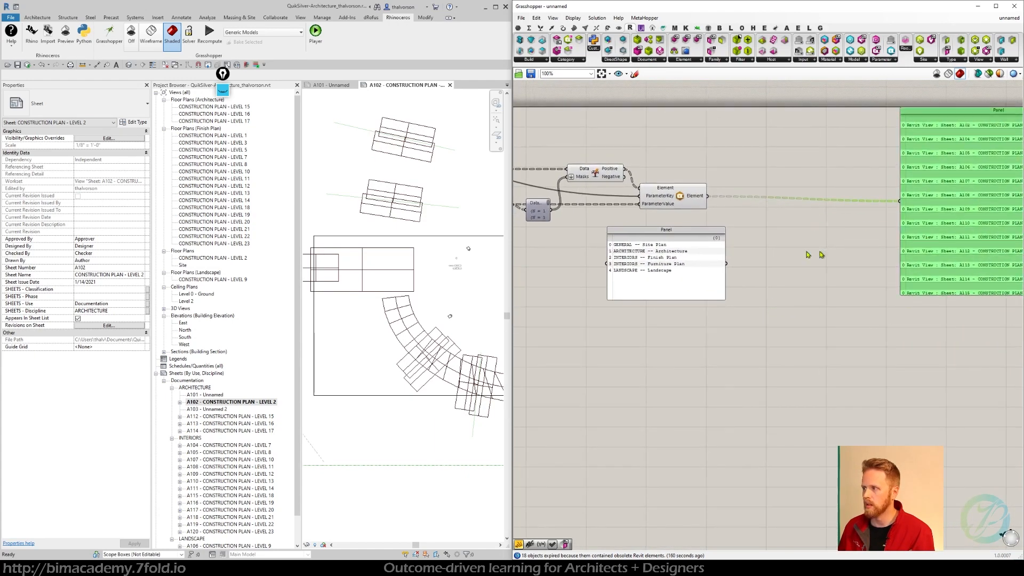
{"action": "left_click_drag", "start_coordinate": [683, 256], "coordinate": [678, 263]}
{"action": "left_click", "coordinate": [758, 271]}
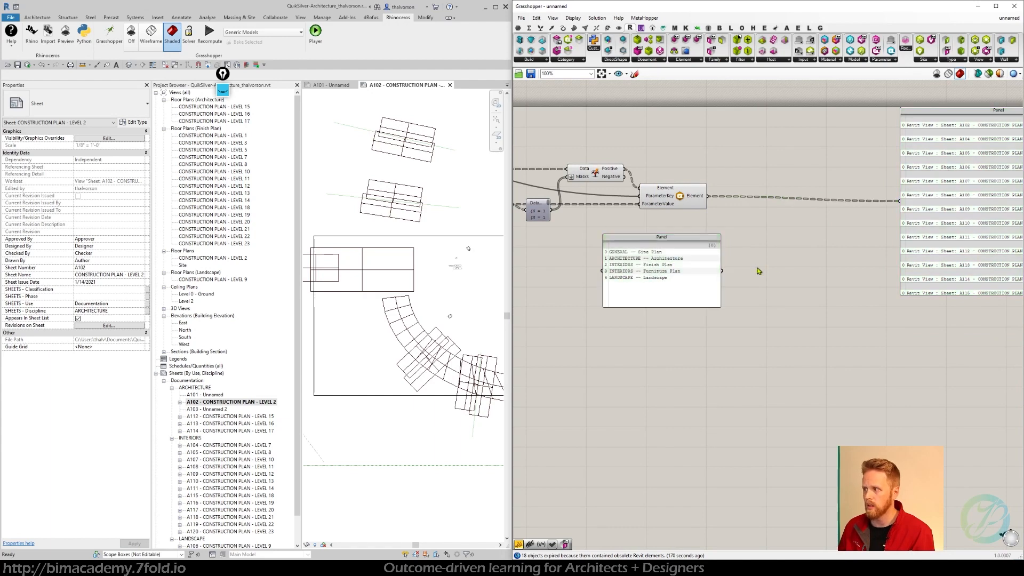
Step: Add a Text Split component beside the mapping Panel and connect the Panel to its Text input
{"action": "double_click", "coordinate": [759, 271]}
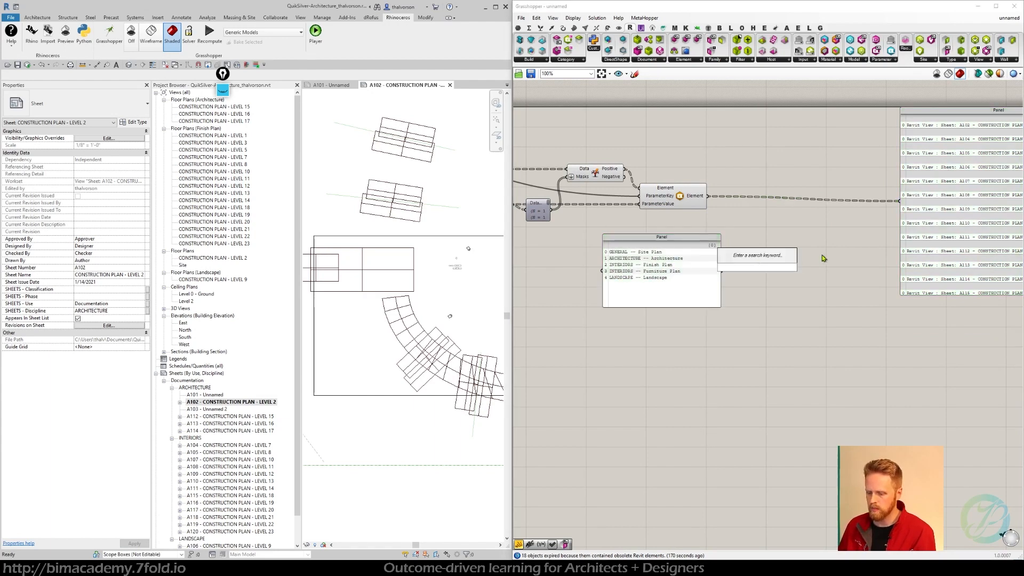
{"action": "type", "text": "split"}
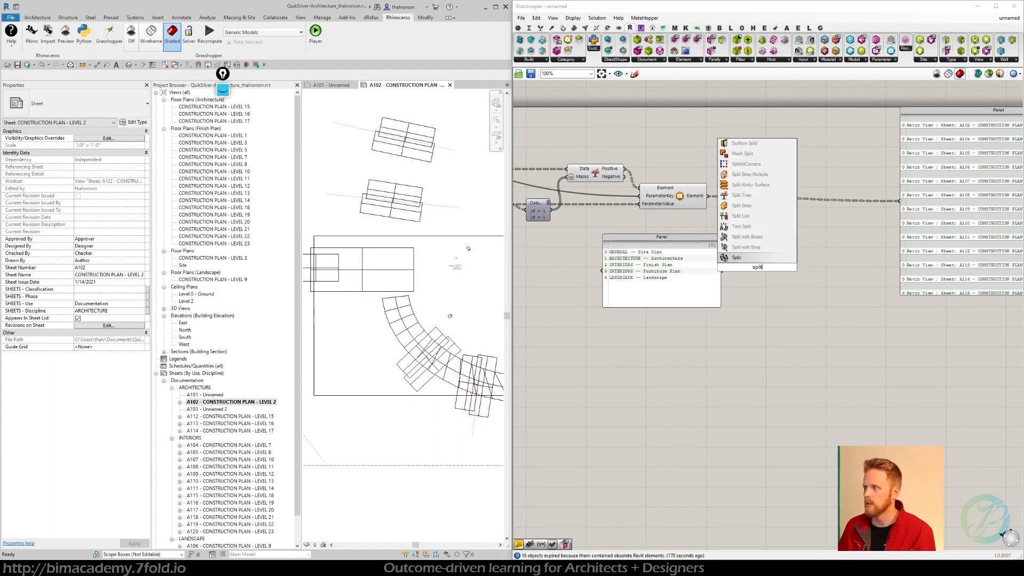
{"action": "key", "text": "Up"}
{"action": "key", "text": "Up"}
{"action": "key", "text": "Up"}
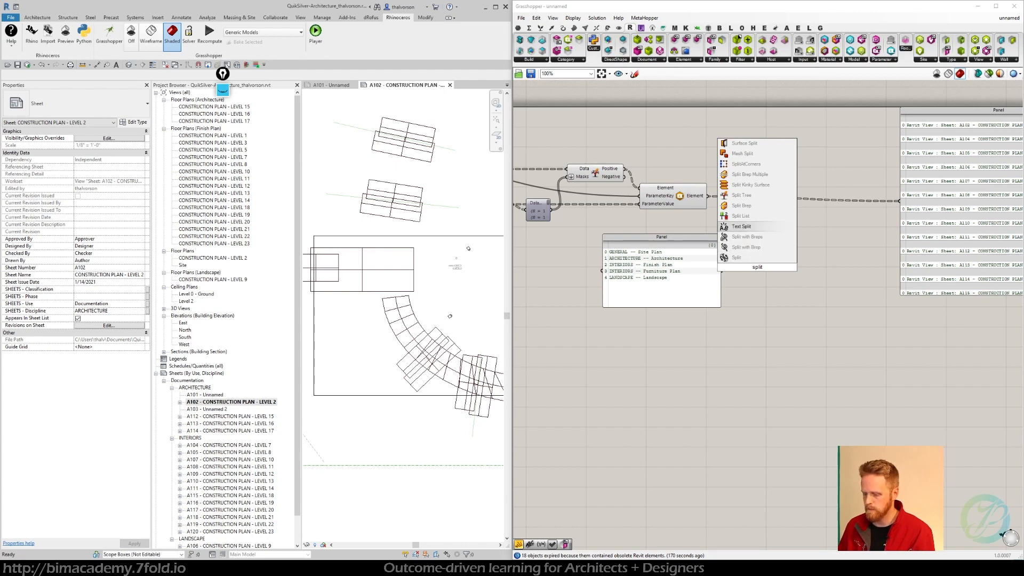
{"action": "key", "text": "Return"}
{"action": "left_click", "coordinate": [772, 274]}
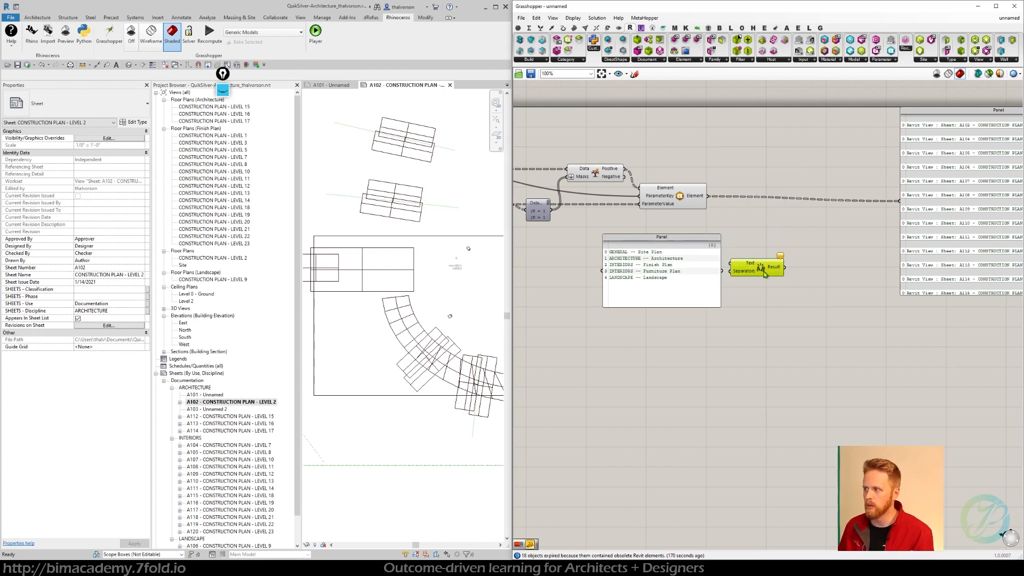
{"action": "left_click", "coordinate": [764, 274], "text": "ctrl+alt"}
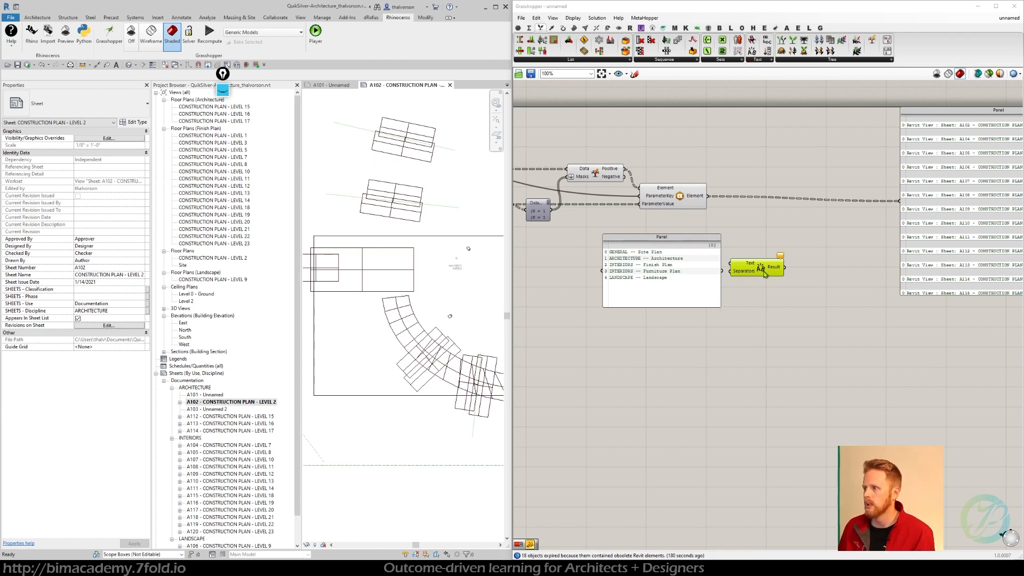
{"action": "left_click_drag", "start_coordinate": [764, 273], "coordinate": [783, 280]}
{"action": "left_click_drag", "start_coordinate": [722, 272], "coordinate": [804, 276]}
Step: Add a small Panel containing "--" and connect it to Text Split's Separators input
{"action": "double_click", "coordinate": [745, 291]}
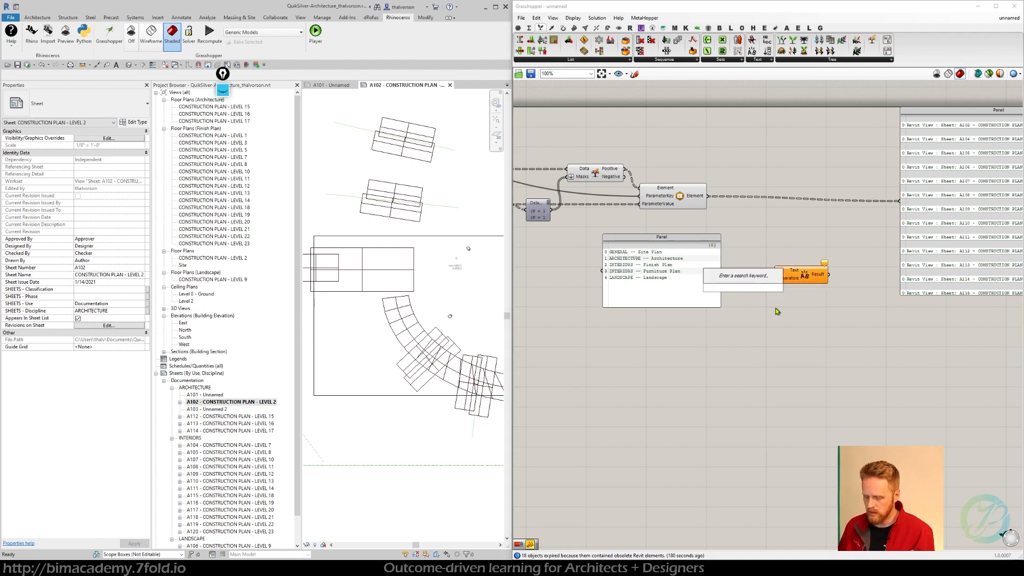
{"action": "type", "text": "\"-"}
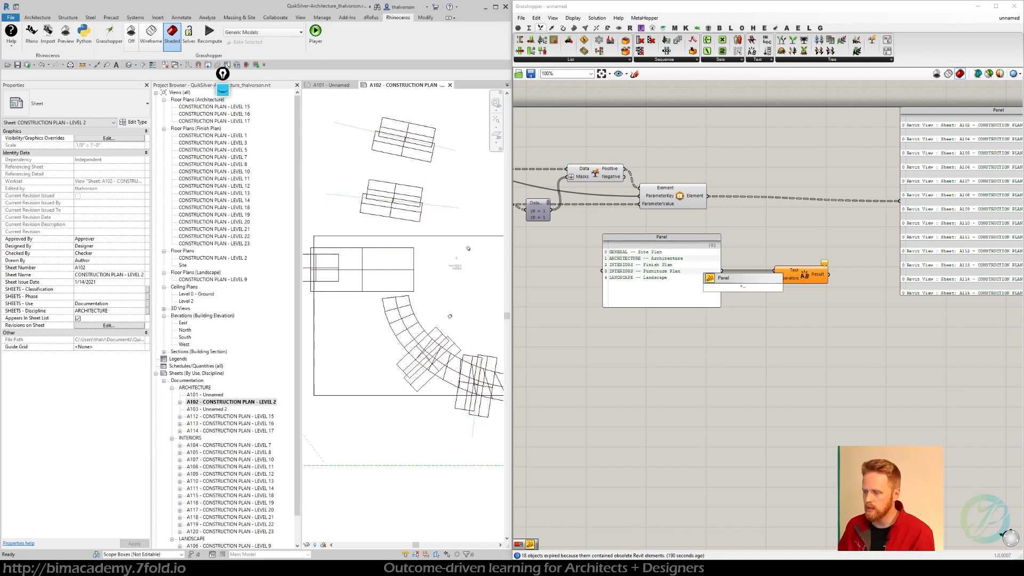
{"action": "key", "text": "Return"}
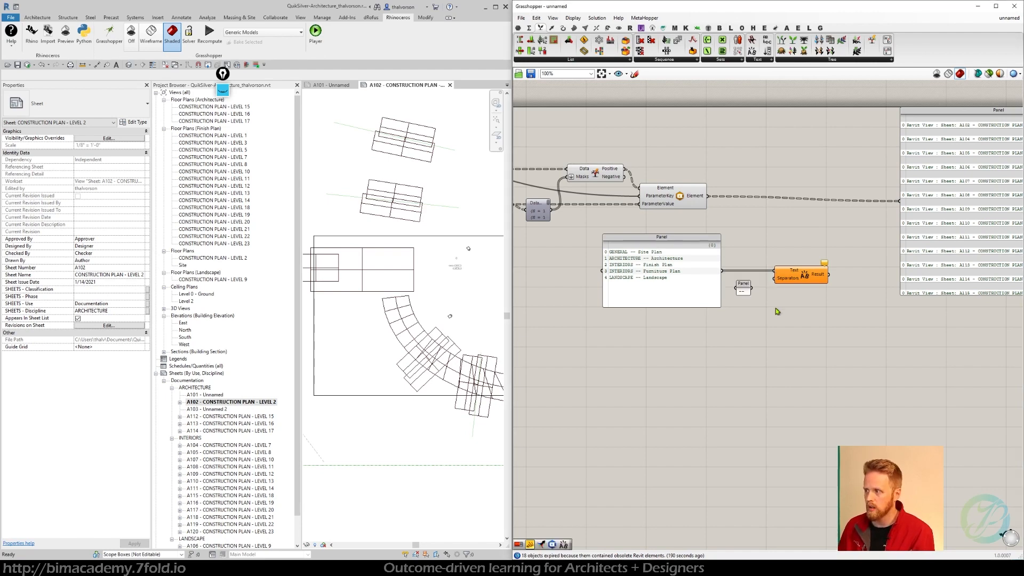
{"action": "scroll", "coordinate": [750, 289], "scroll_direction": "up", "scroll_amount": 2}
{"action": "left_click_drag", "start_coordinate": [751, 288], "coordinate": [789, 273]}
Step: Connect Text Split's Result to a new Panel, stretch the Panel to show every branch, and place it below the component
{"action": "right_click_drag", "start_coordinate": [839, 293], "coordinate": [726, 288]}
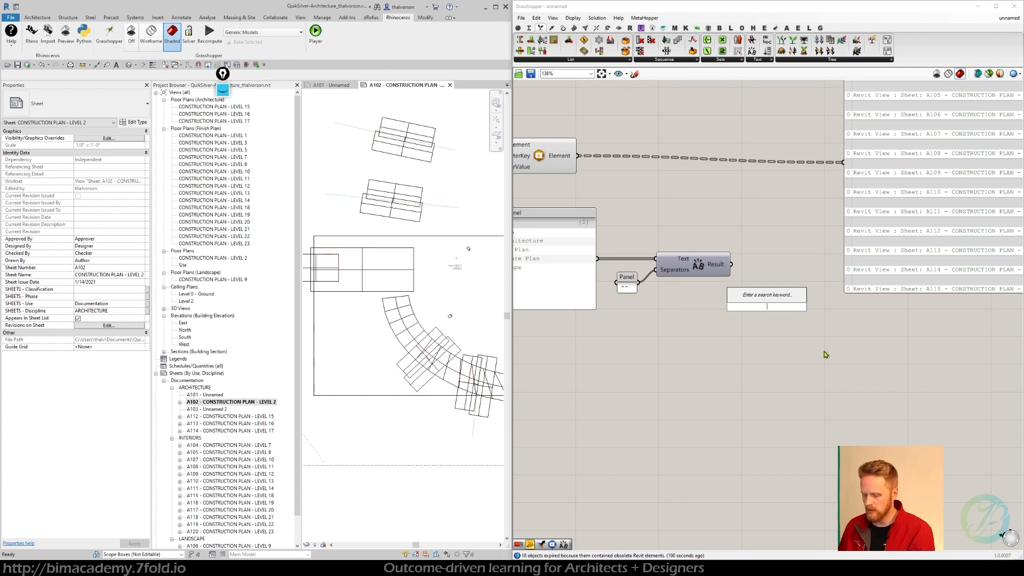
{"action": "type", "text": "panel"}
{"action": "key", "text": "Return"}
{"action": "left_click_drag", "start_coordinate": [731, 264], "coordinate": [721, 306]}
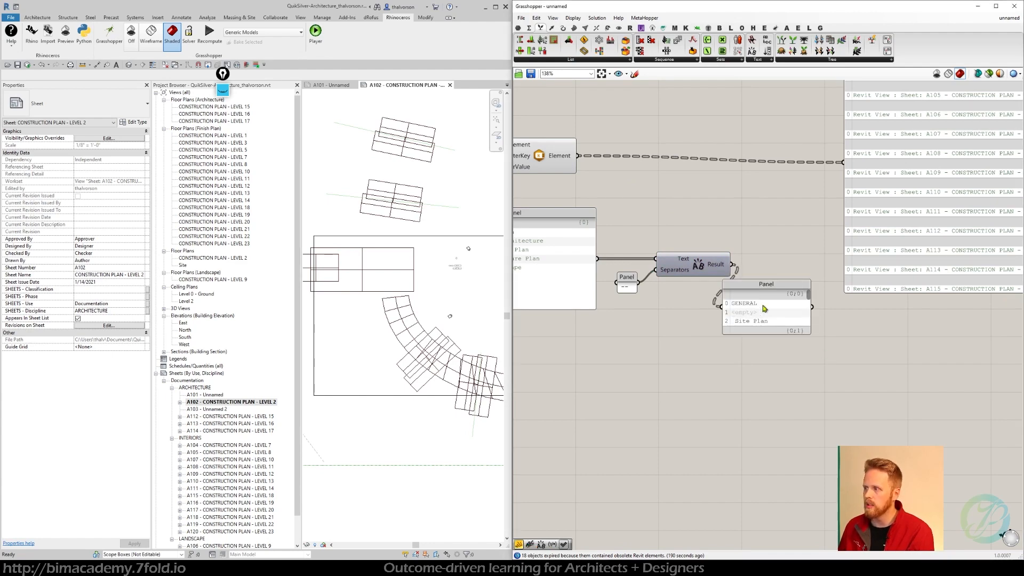
{"action": "left_click_drag", "start_coordinate": [789, 333], "coordinate": [792, 499]}
{"action": "scroll", "coordinate": [818, 397], "scroll_direction": "down", "scroll_amount": 2}
{"action": "left_click_drag", "start_coordinate": [795, 358], "coordinate": [818, 353]}
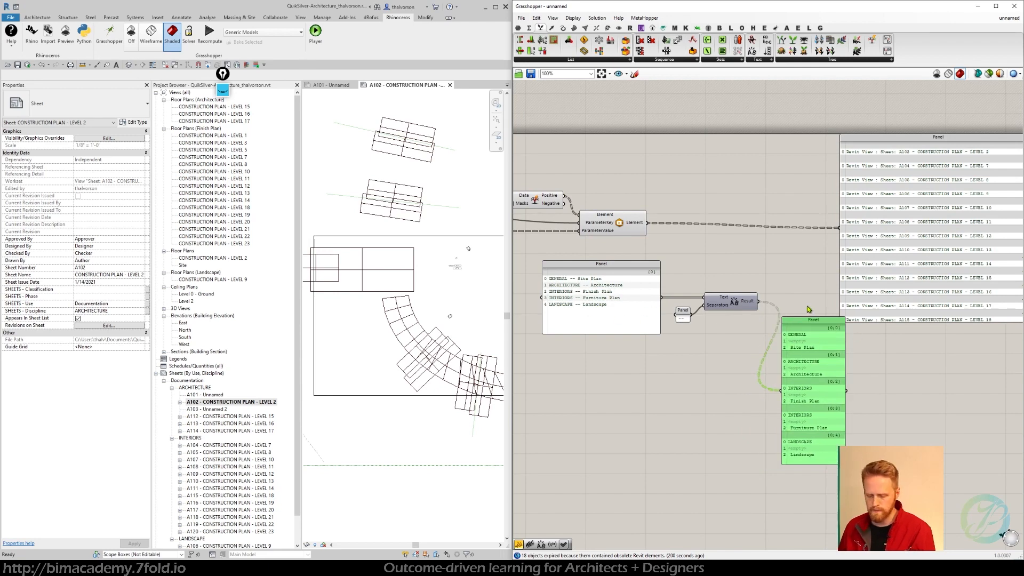
Step: Move the sheet list Panel aside, add a List Item component, and connect Text Split's Result to its List input
{"action": "left_click_drag", "start_coordinate": [875, 294], "coordinate": [939, 289]}
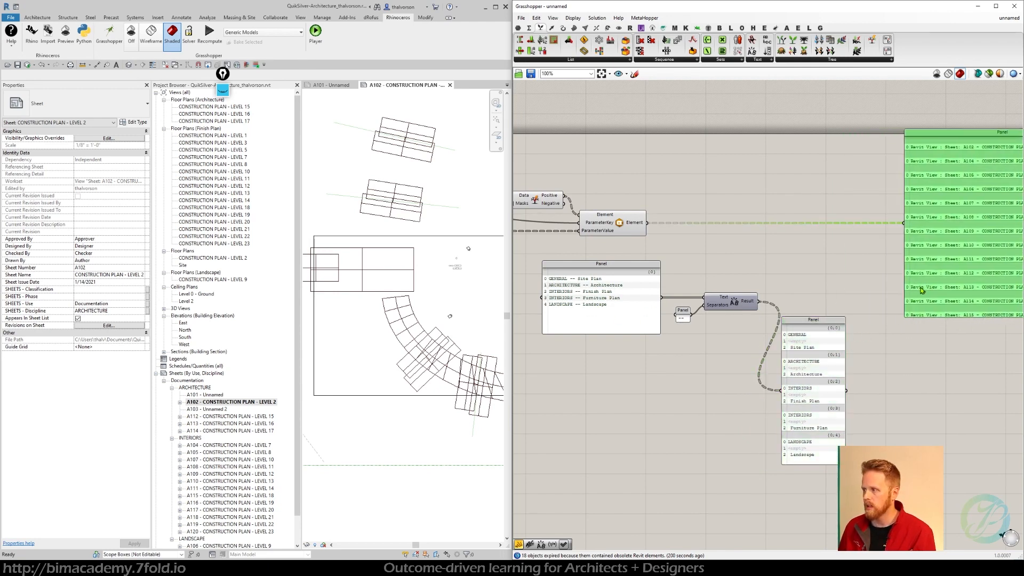
{"action": "right_click_drag", "start_coordinate": [852, 291], "coordinate": [822, 286]}
{"action": "double_click", "coordinate": [823, 288]}
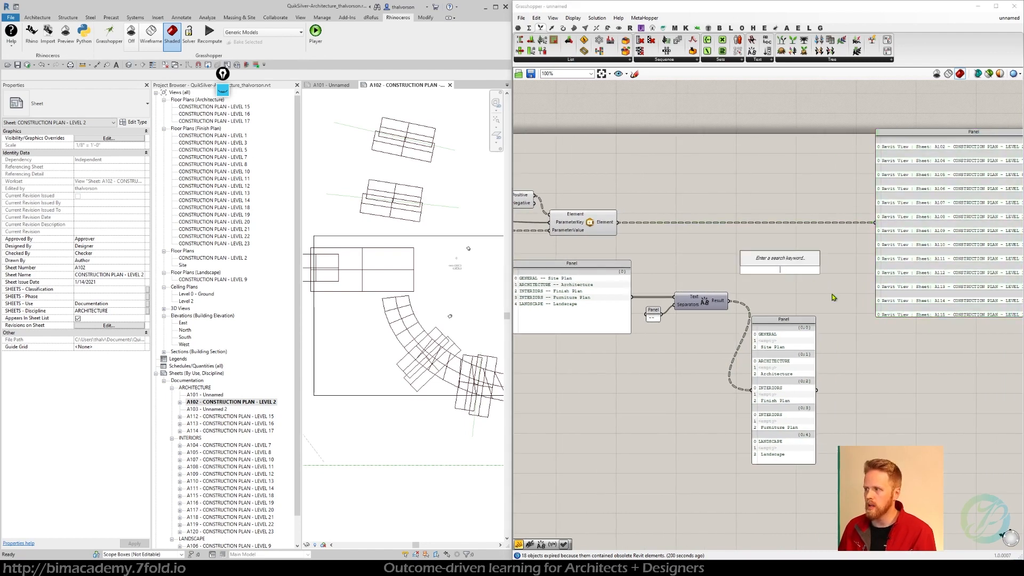
{"action": "type", "text": "item"}
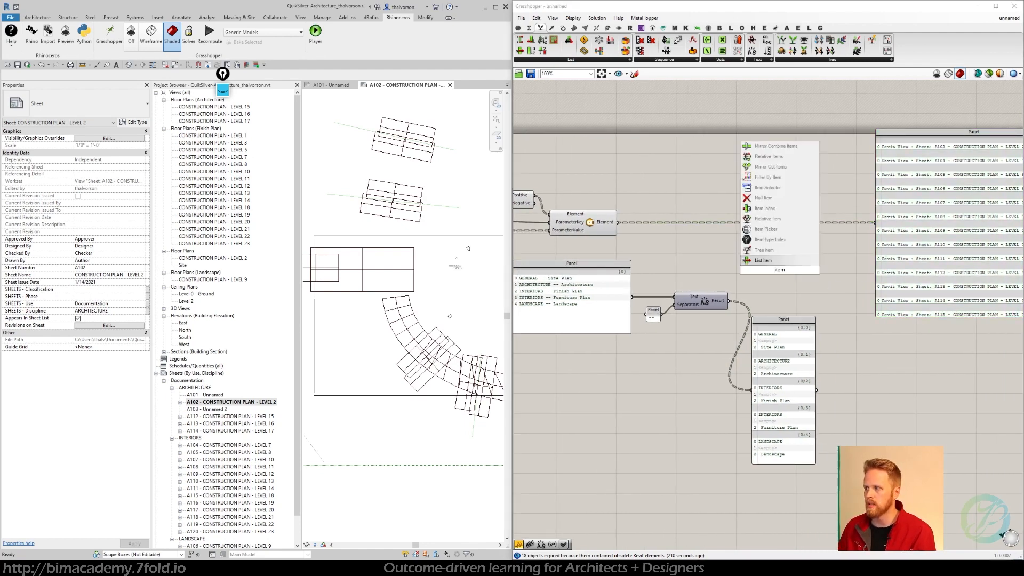
{"action": "key", "text": "Return"}
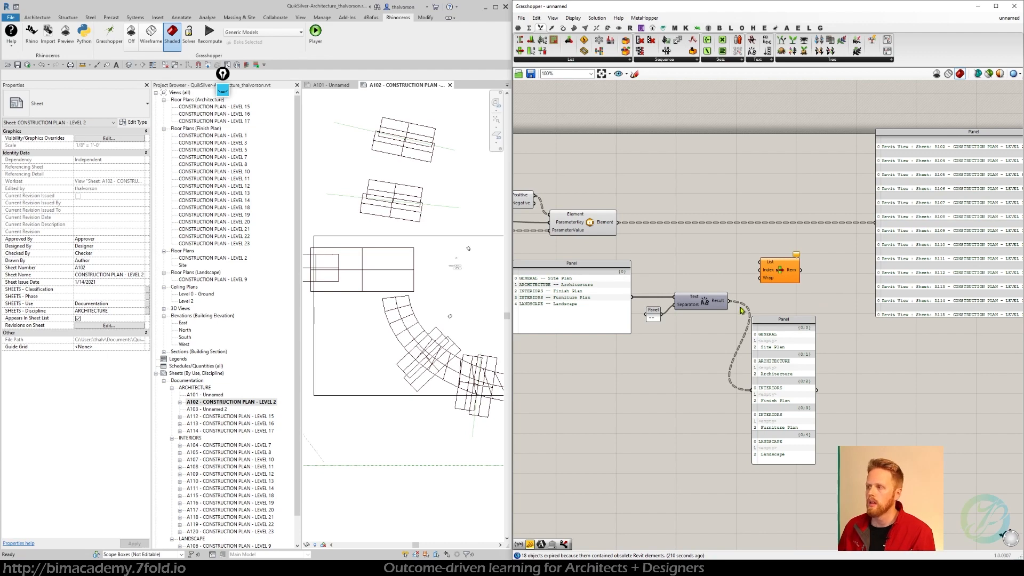
{"action": "left_click_drag", "start_coordinate": [730, 301], "coordinate": [760, 262]}
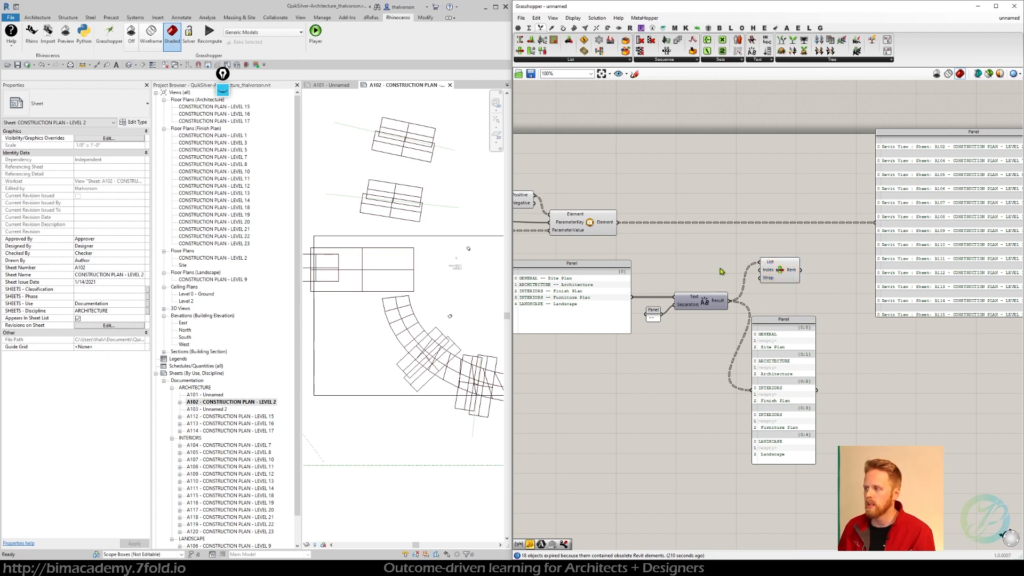
Step: Feed List Item's Index from a small Panel containing 0 and show its Item output in a copy of the split-result Panel
{"action": "double_click", "coordinate": [720, 271]}
{"action": "type", "text": "\""}
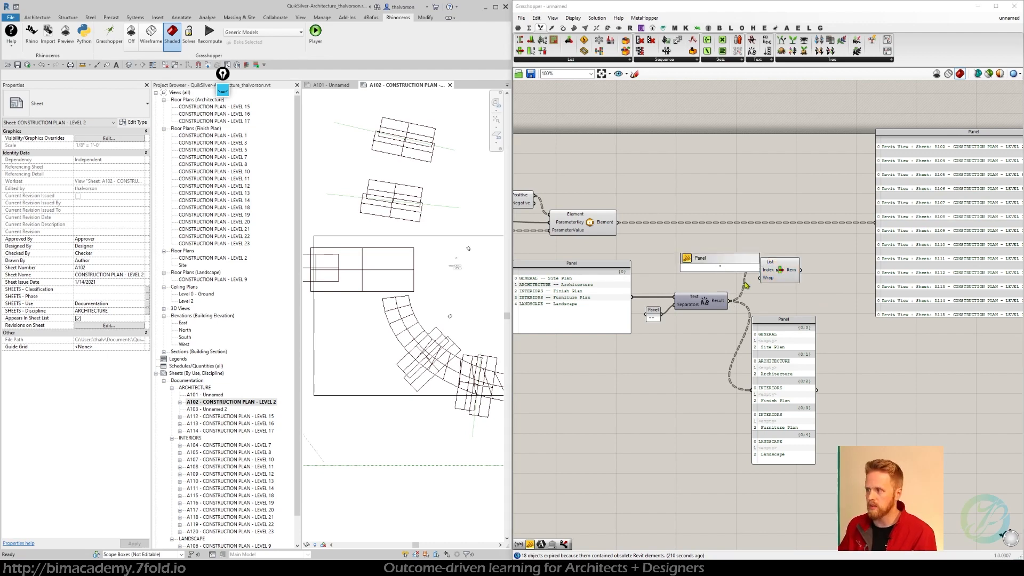
{"action": "type", "text": "0"}
{"action": "key", "text": "Return"}
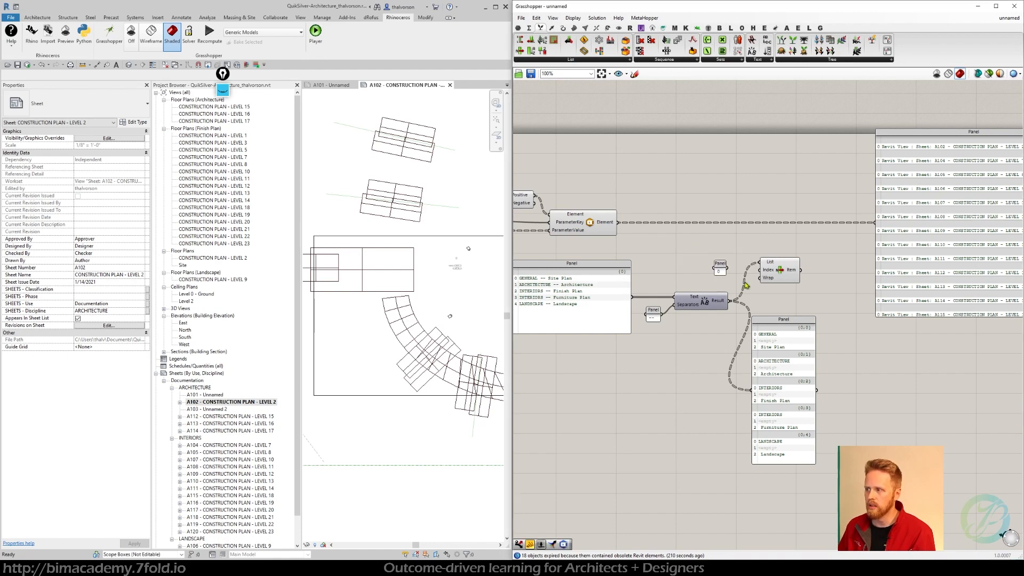
{"action": "left_click_drag", "start_coordinate": [728, 271], "coordinate": [757, 274]}
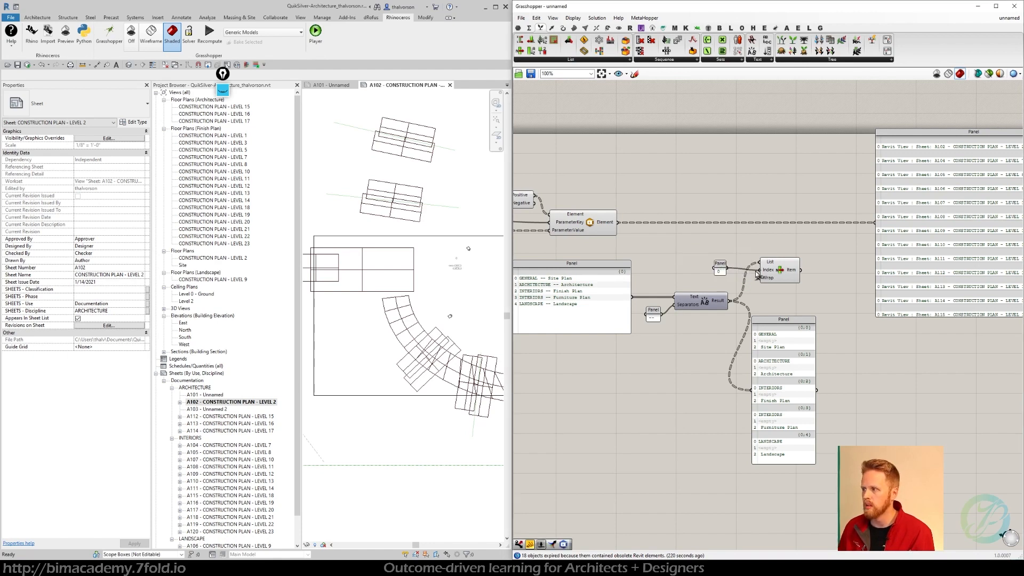
{"action": "left_click_drag", "start_coordinate": [778, 344], "coordinate": [824, 278], "text": "alt"}
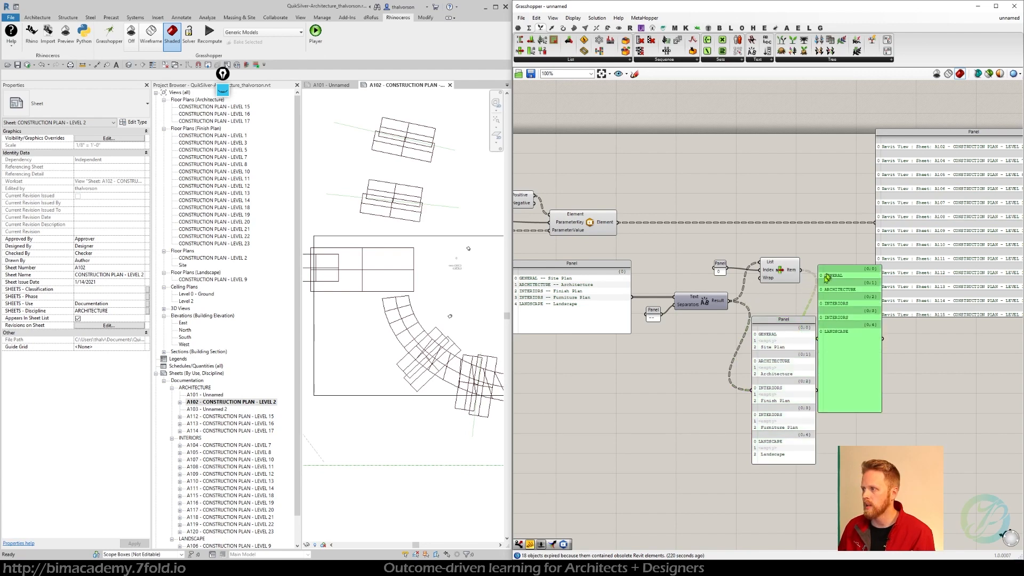
Step: Move the split-result Panel down, duplicate List Item with its index Panel into the gap, and set the copied index to 2
{"action": "left_click_drag", "start_coordinate": [773, 337], "coordinate": [783, 369]}
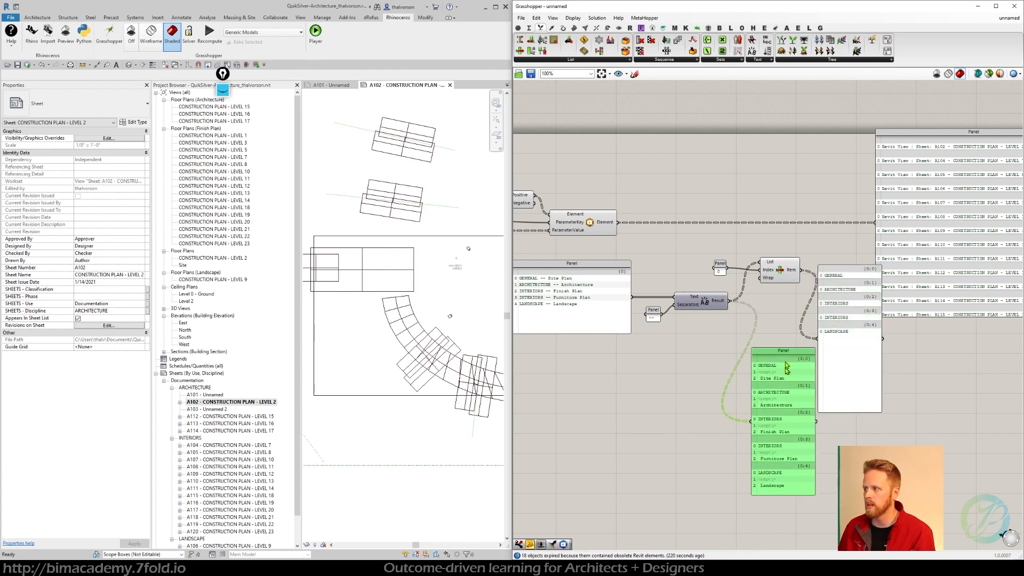
{"action": "left_click_drag", "start_coordinate": [786, 281], "coordinate": [774, 331]}
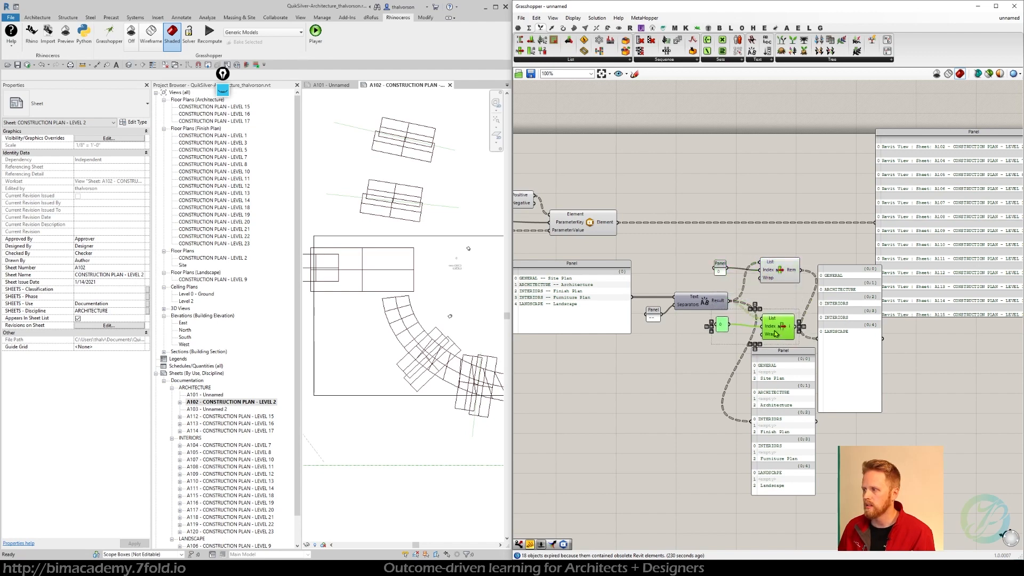
{"action": "left_click", "coordinate": [783, 301]}
{"action": "right_click", "coordinate": [720, 324]}
{"action": "left_click", "coordinate": [760, 403]}
{"action": "type", "text": "2"}
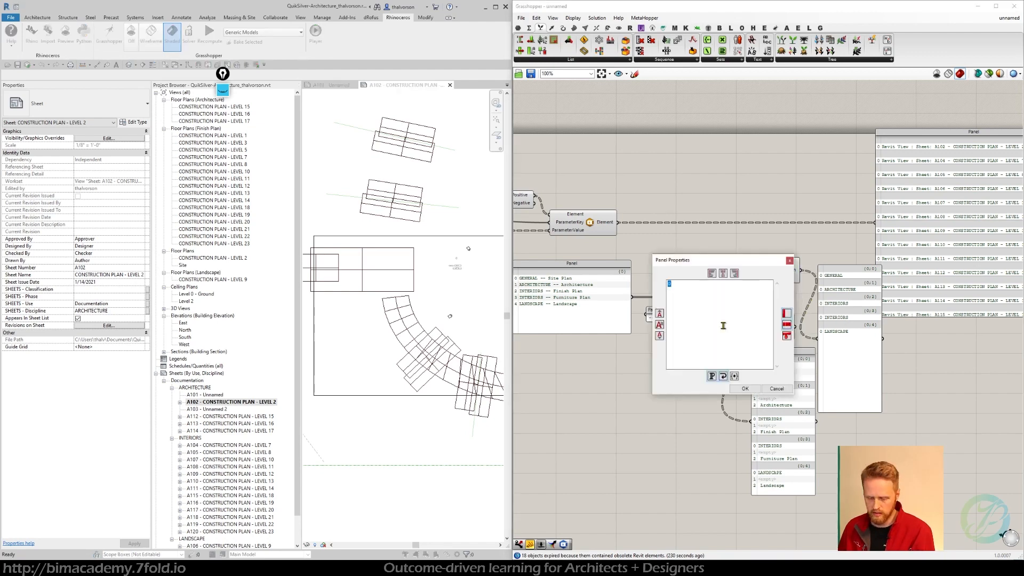
{"action": "left_click", "coordinate": [745, 388]}
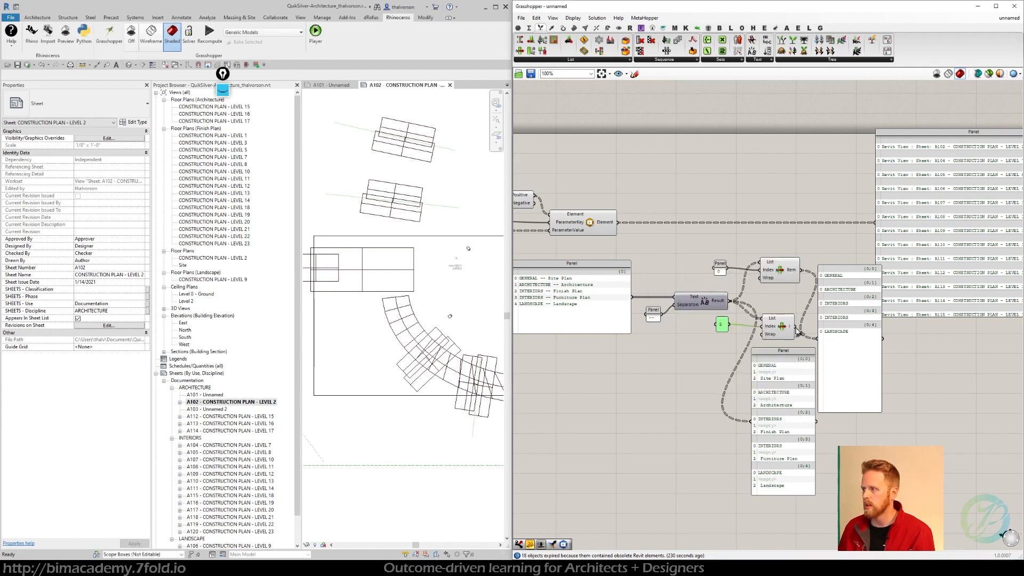
Step: Connect the second List Item's output to the item Panel in place of the first, and shift that Panel away from the components
{"action": "left_click_drag", "start_coordinate": [795, 326], "coordinate": [818, 337]}
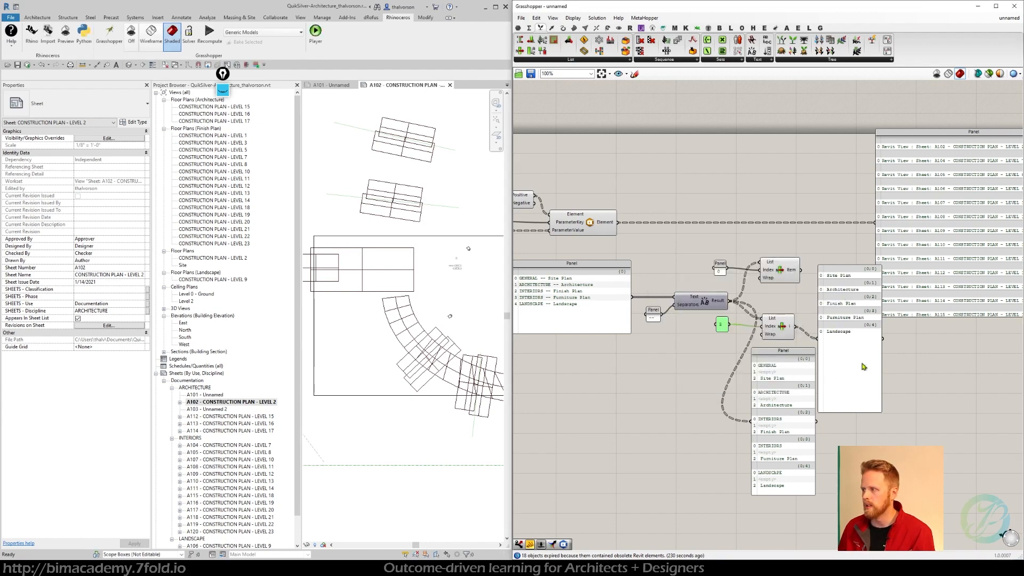
{"action": "left_click_drag", "start_coordinate": [863, 367], "coordinate": [880, 354]}
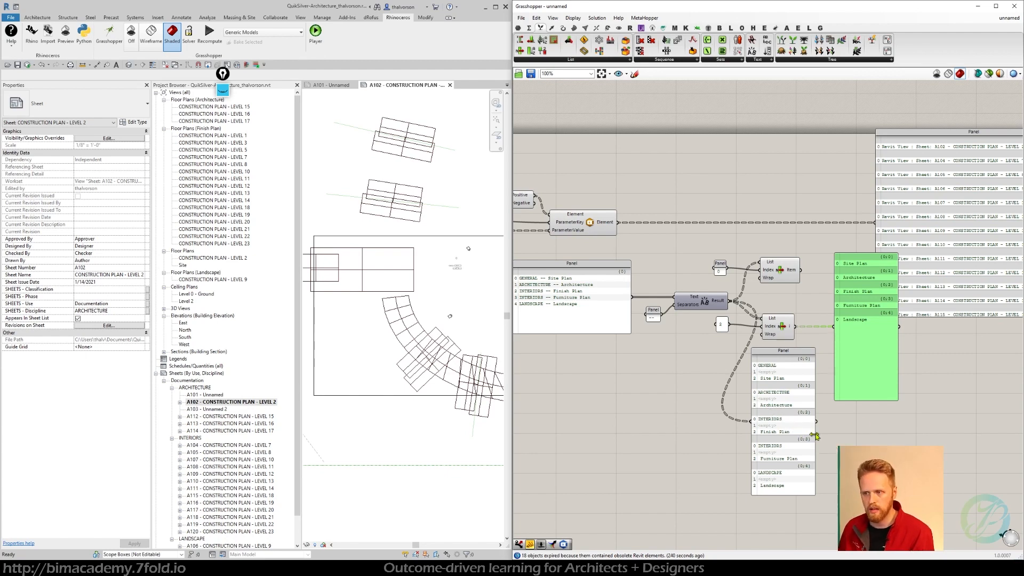
{"action": "right_click_drag", "start_coordinate": [848, 436], "coordinate": [809, 431]}
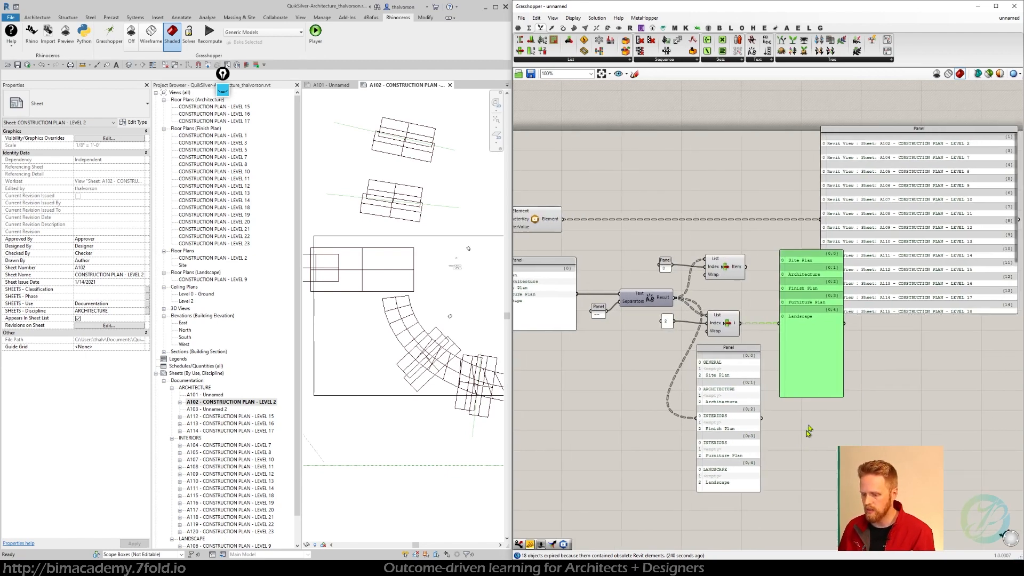
{"action": "left_click_drag", "start_coordinate": [813, 373], "coordinate": [841, 371]}
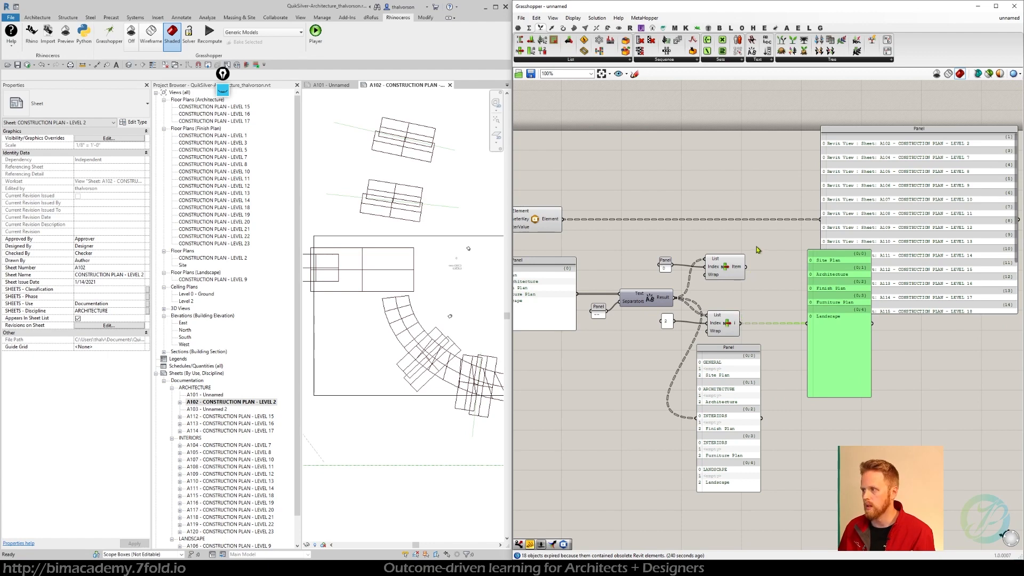
Step: Shift both List Item components and their index Panels together to open space after Text Split
{"action": "left_click_drag", "start_coordinate": [758, 249], "coordinate": [655, 342]}
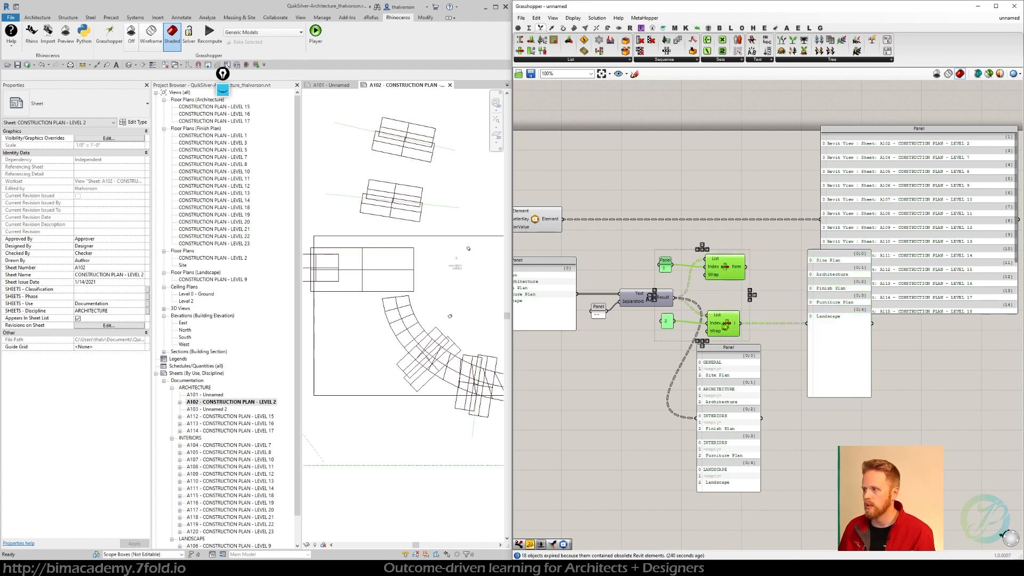
{"action": "left_click_drag", "start_coordinate": [725, 327], "coordinate": [766, 326]}
{"action": "scroll", "coordinate": [705, 403], "scroll_direction": "up", "scroll_amount": 4}
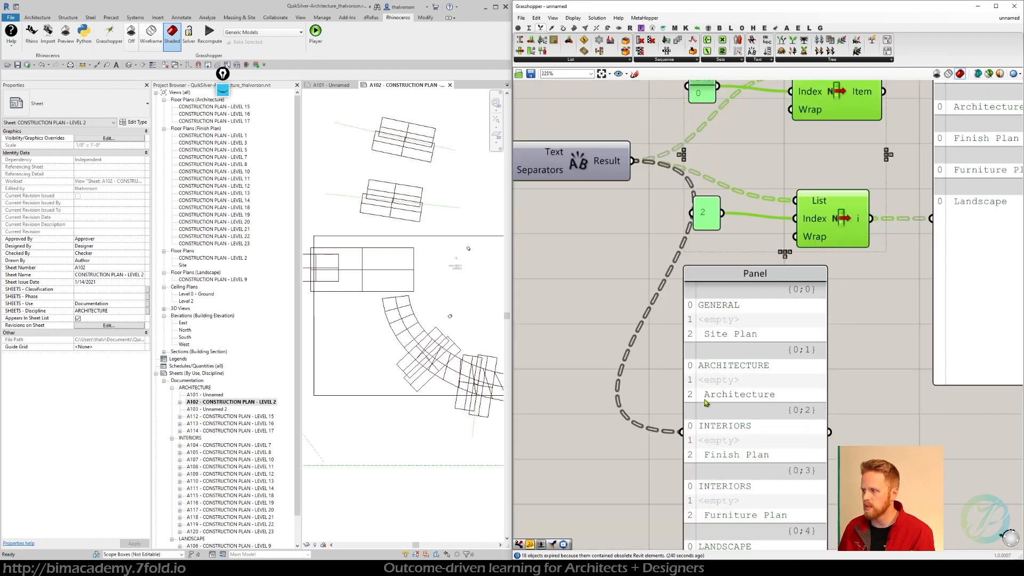
{"action": "scroll", "coordinate": [705, 403], "scroll_direction": "up", "scroll_amount": 1}
{"action": "scroll", "coordinate": [704, 397], "scroll_direction": "down", "scroll_amount": 5}
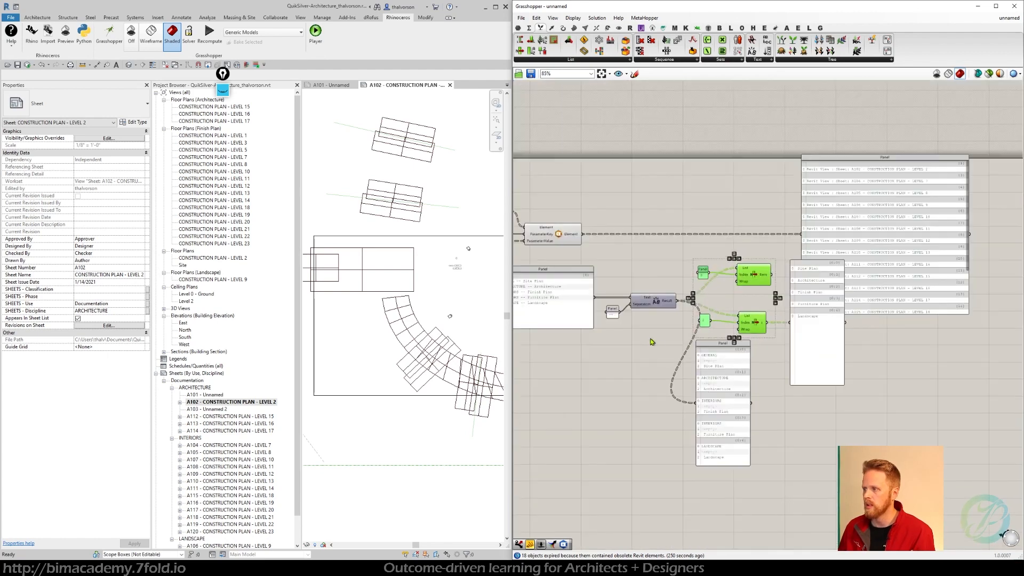
Step: Add a Text Trim component just below Text Split
{"action": "double_click", "coordinate": [651, 342]}
{"action": "type", "text": "t"}
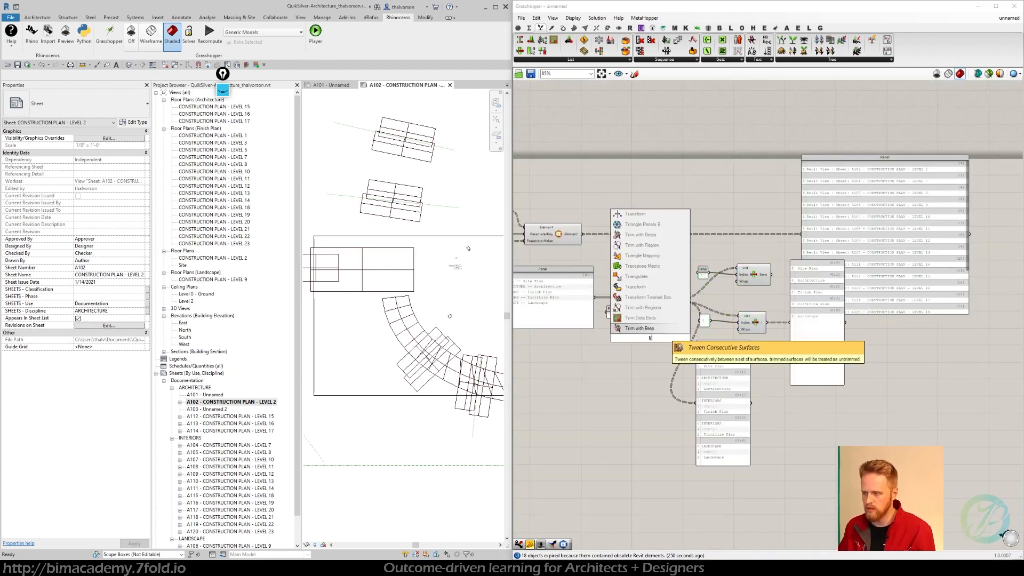
{"action": "type", "text": "rim"}
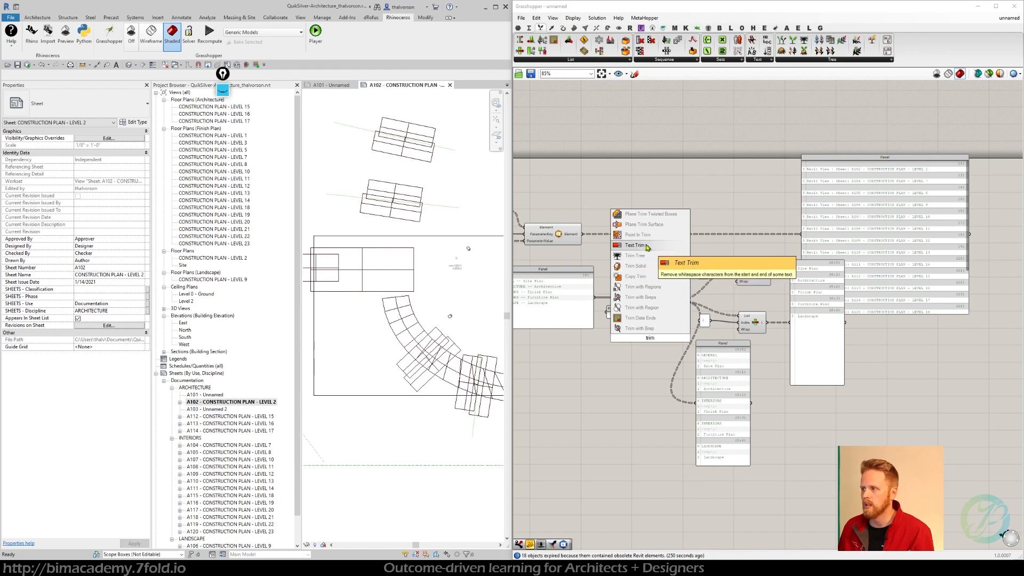
{"action": "left_click", "coordinate": [647, 246]}
{"action": "scroll", "coordinate": [645, 341], "scroll_direction": "up", "scroll_amount": 2}
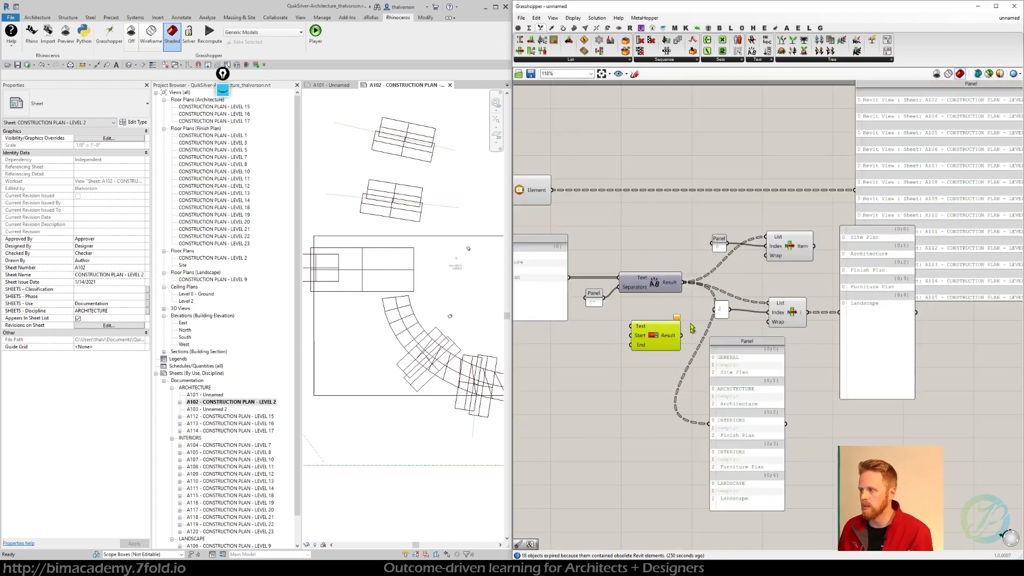
Step: Route Text Split's Result through Text Trim to the split-result Panel and both List Items, placing Text Trim directly after Text Split
{"action": "left_click_drag", "start_coordinate": [685, 283], "coordinate": [711, 425]}
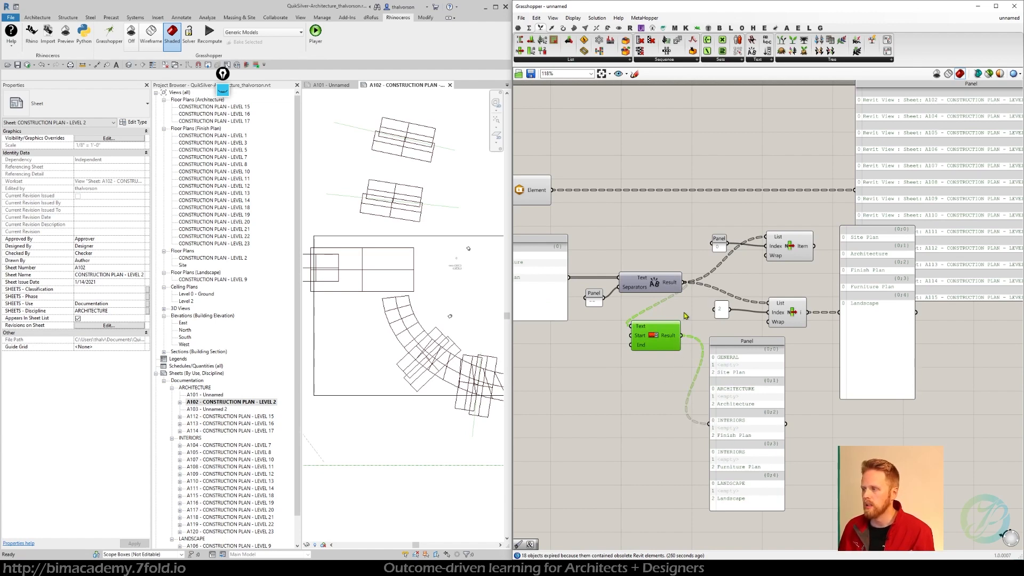
{"action": "left_click_drag", "start_coordinate": [685, 337], "coordinate": [761, 257]}
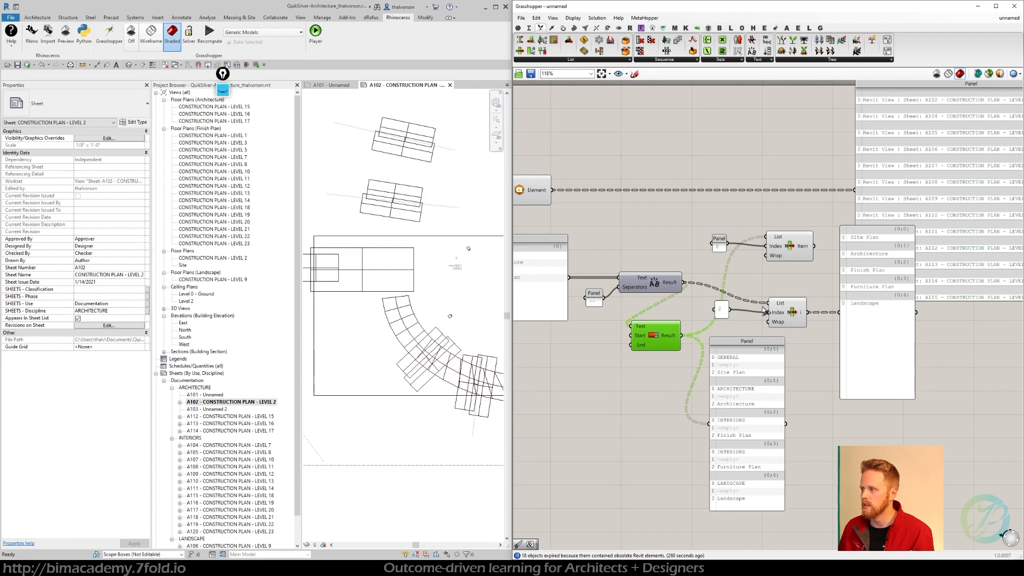
{"action": "left_click_drag", "start_coordinate": [764, 305], "coordinate": [723, 331]}
{"action": "scroll", "coordinate": [723, 331], "scroll_direction": "down", "scroll_amount": 3}
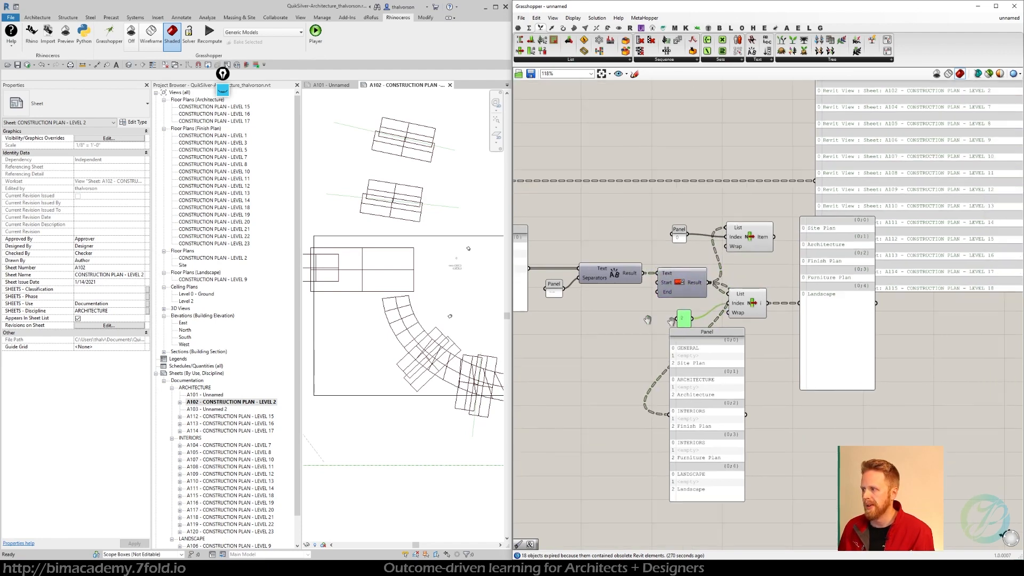
Step: Move the split-result Panel clear below the List Items and reposition the second List Item's Panel beside its component
{"action": "left_click_drag", "start_coordinate": [648, 365], "coordinate": [789, 417]}
{"action": "left_click_drag", "start_coordinate": [743, 320], "coordinate": [783, 315]}
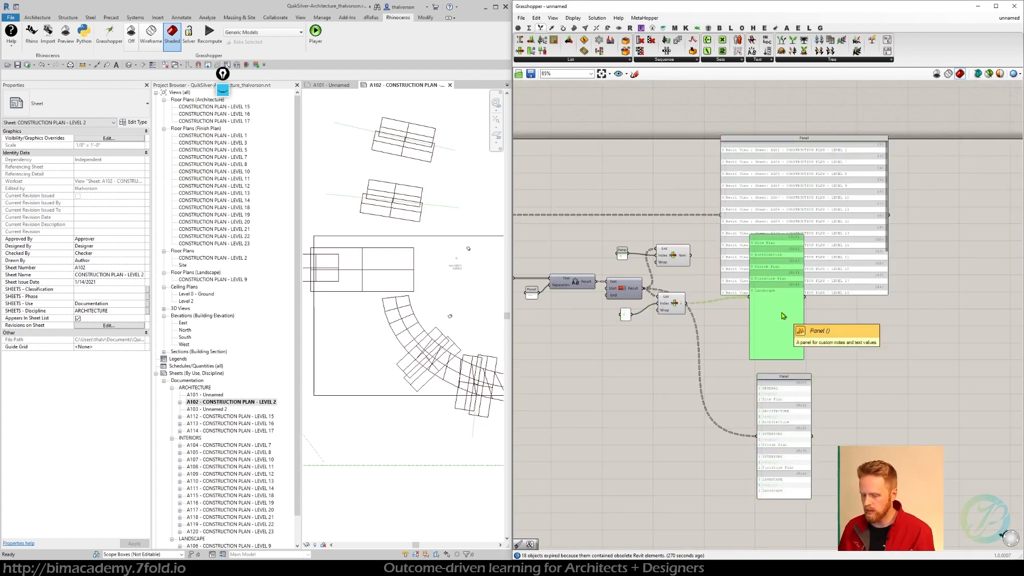
{"action": "left_click_drag", "start_coordinate": [780, 314], "coordinate": [756, 351]}
{"action": "scroll", "coordinate": [741, 283], "scroll_direction": "up", "scroll_amount": 4}
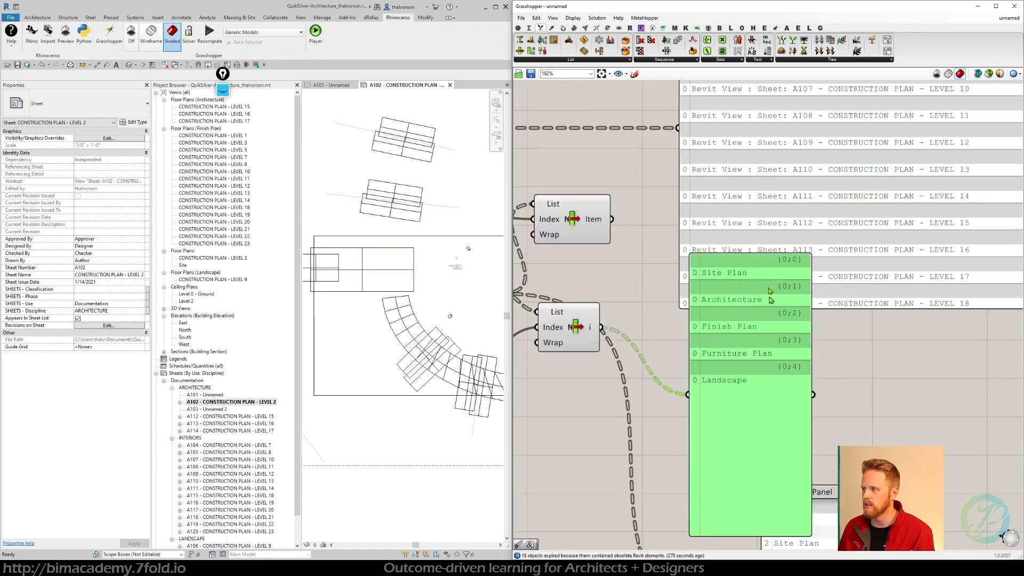
{"action": "scroll", "coordinate": [731, 358], "scroll_direction": "down", "scroll_amount": 4}
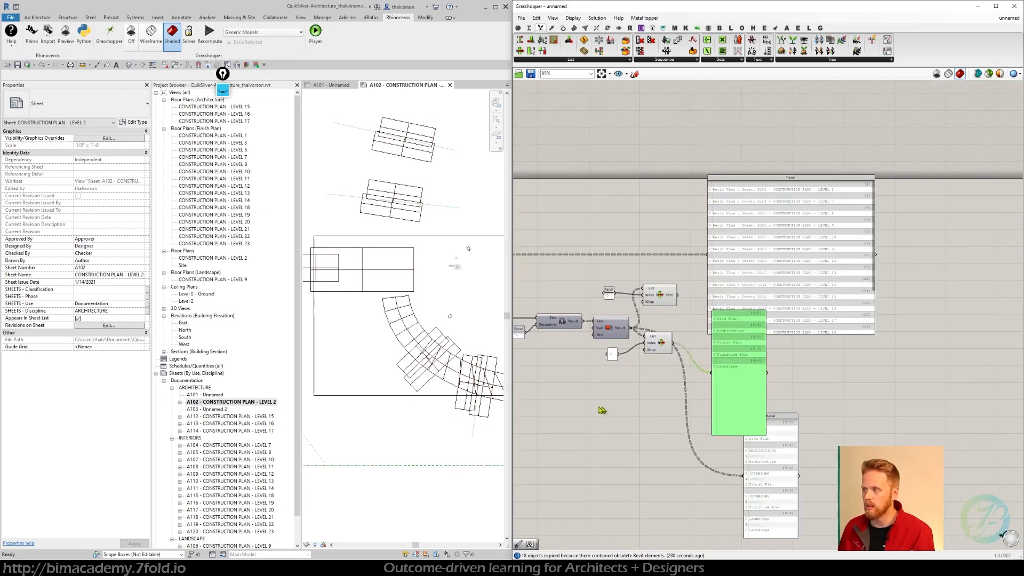
Step: Add a Panel beside the lower Prune Tree component and connect Prune Tree's Tree output to it
{"action": "right_click_drag", "start_coordinate": [601, 410], "coordinate": [889, 393]}
{"action": "scroll", "coordinate": [810, 397], "scroll_direction": "down", "scroll_amount": 2}
{"action": "right_click_drag", "start_coordinate": [676, 394], "coordinate": [841, 395]}
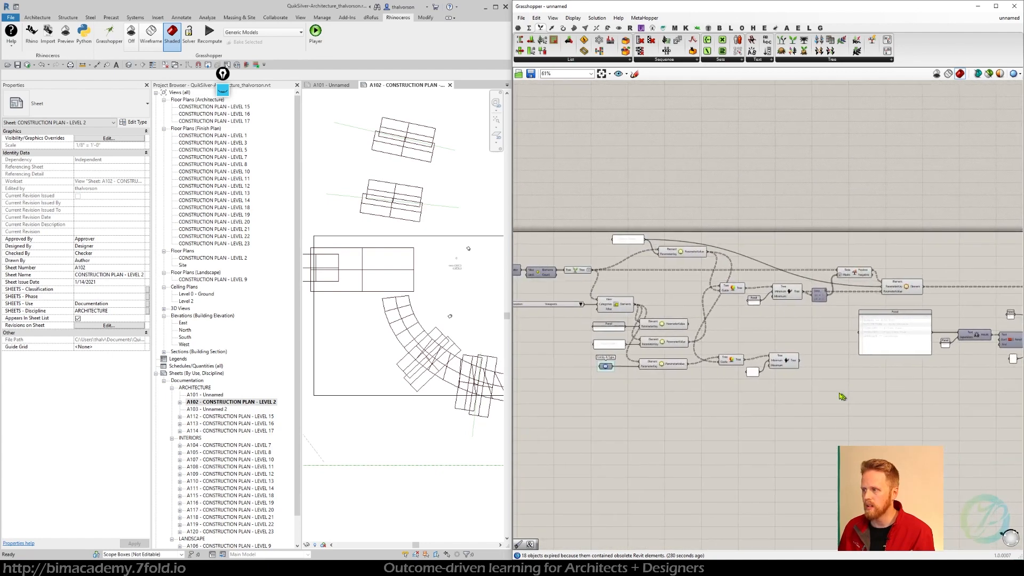
{"action": "scroll", "coordinate": [617, 372], "scroll_direction": "up", "scroll_amount": 1}
{"action": "left_click", "coordinate": [615, 297]}
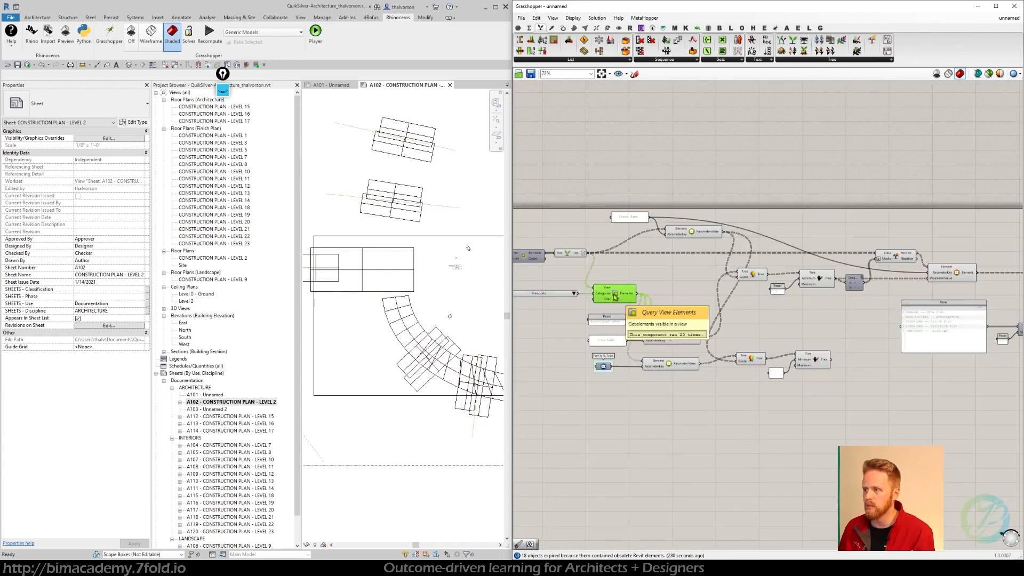
{"action": "double_click", "coordinate": [871, 380]}
{"action": "type", "text": "panel"}
{"action": "key", "text": "Return"}
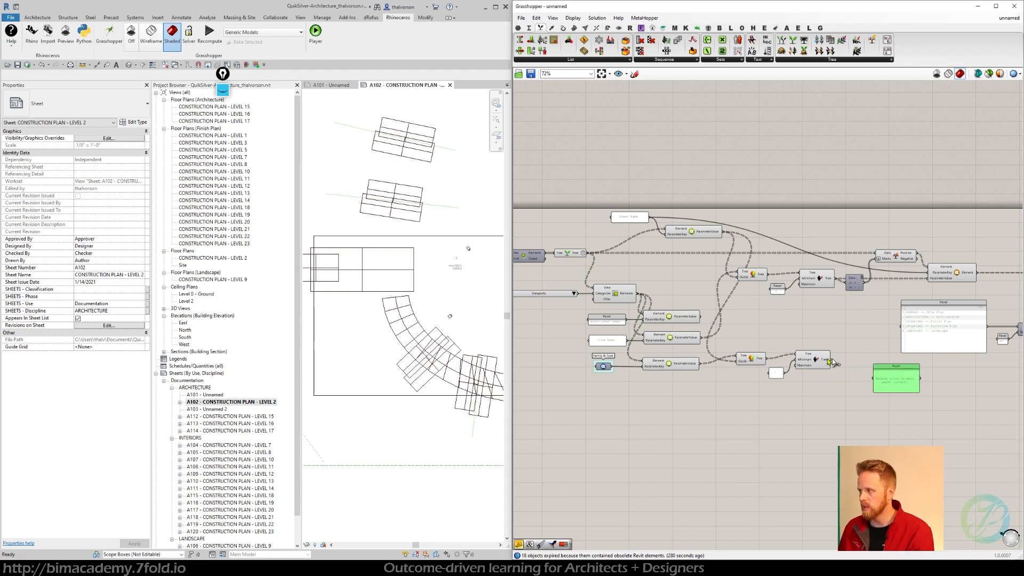
{"action": "left_click_drag", "start_coordinate": [832, 364], "coordinate": [873, 379]}
Step: Enlarge the new Panel so each floor plan view type fits on one line and several branches show
{"action": "scroll", "coordinate": [911, 391], "scroll_direction": "up", "scroll_amount": 4}
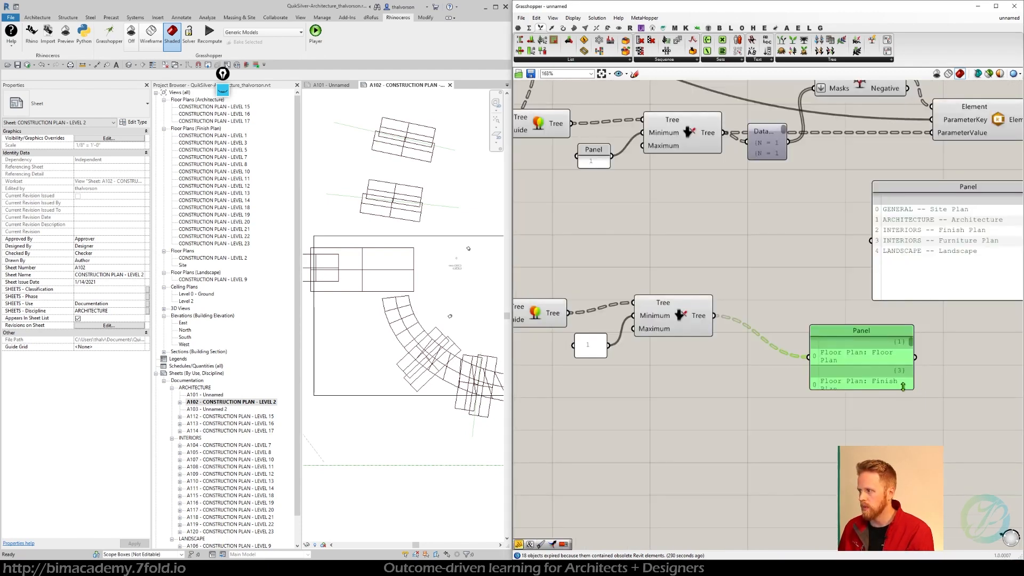
{"action": "left_click_drag", "start_coordinate": [941, 394], "coordinate": [1009, 494]}
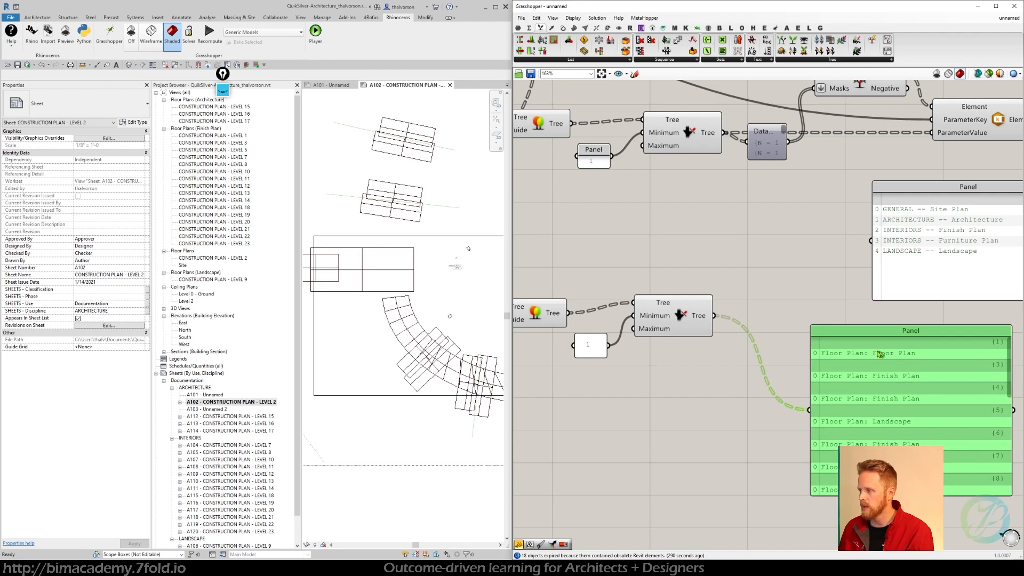
{"action": "right_click_drag", "start_coordinate": [885, 344], "coordinate": [843, 289]}
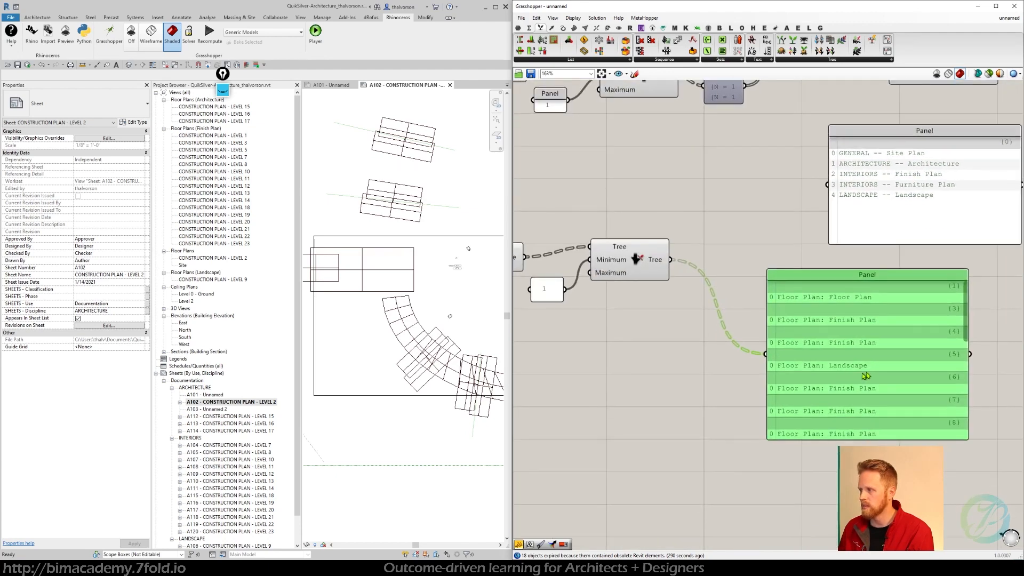
Step: In Revit, activate the placed CONSTRUCTION PLAN - LEVEL 2 viewport on sheet A102, change its view type to Architecture, and review that type's properties
{"action": "left_click_drag", "start_coordinate": [967, 323], "coordinate": [974, 386]}
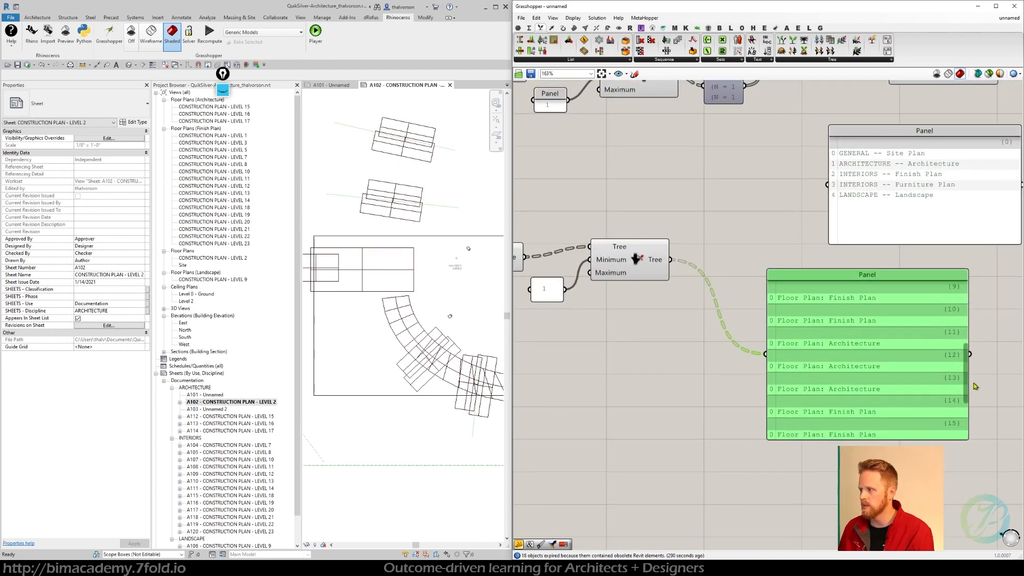
{"action": "left_click", "coordinate": [744, 227]}
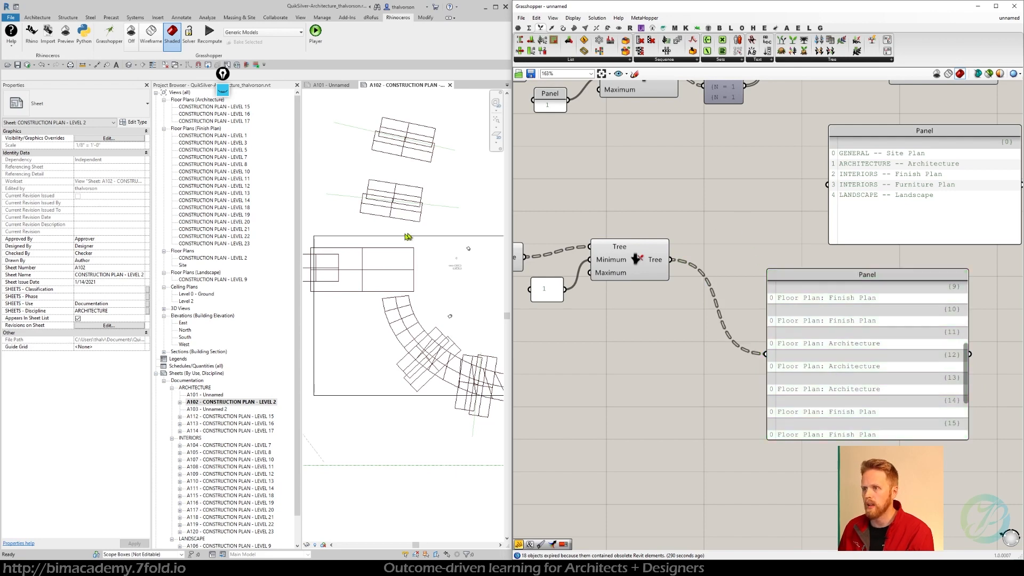
{"action": "left_click", "coordinate": [370, 207]}
{"action": "left_click", "coordinate": [417, 345]}
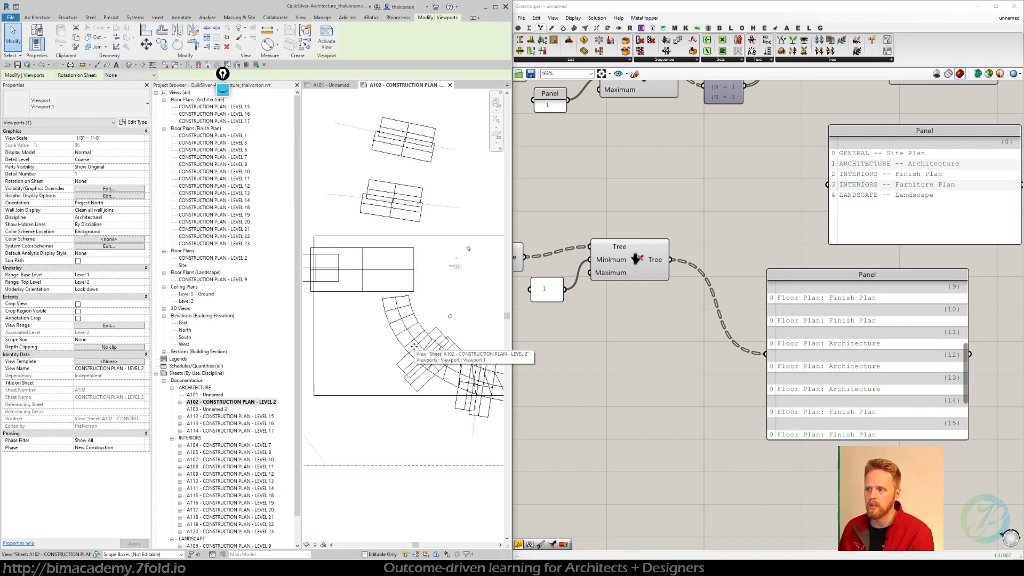
{"action": "double_click", "coordinate": [339, 287]}
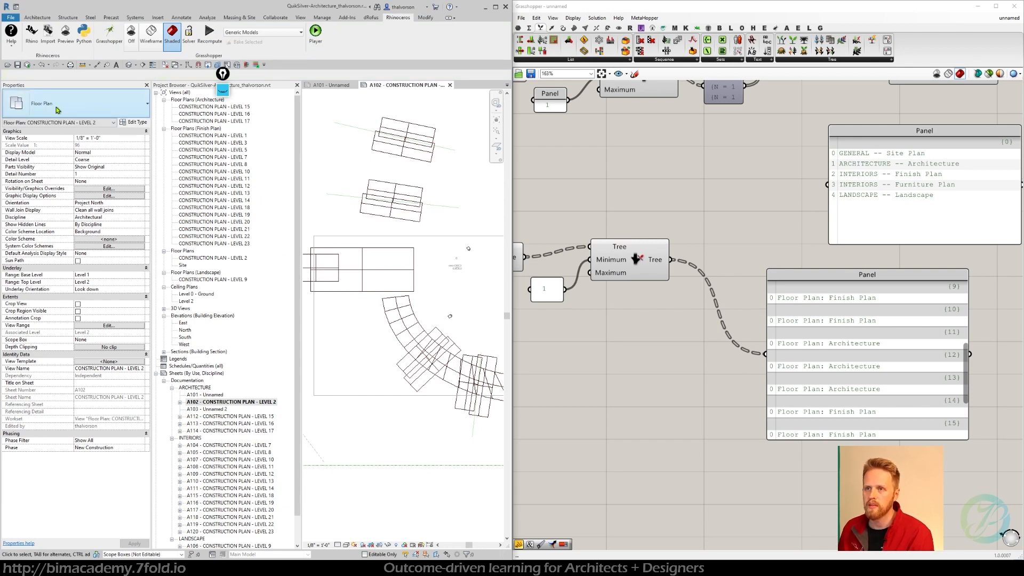
{"action": "left_click", "coordinate": [57, 110]}
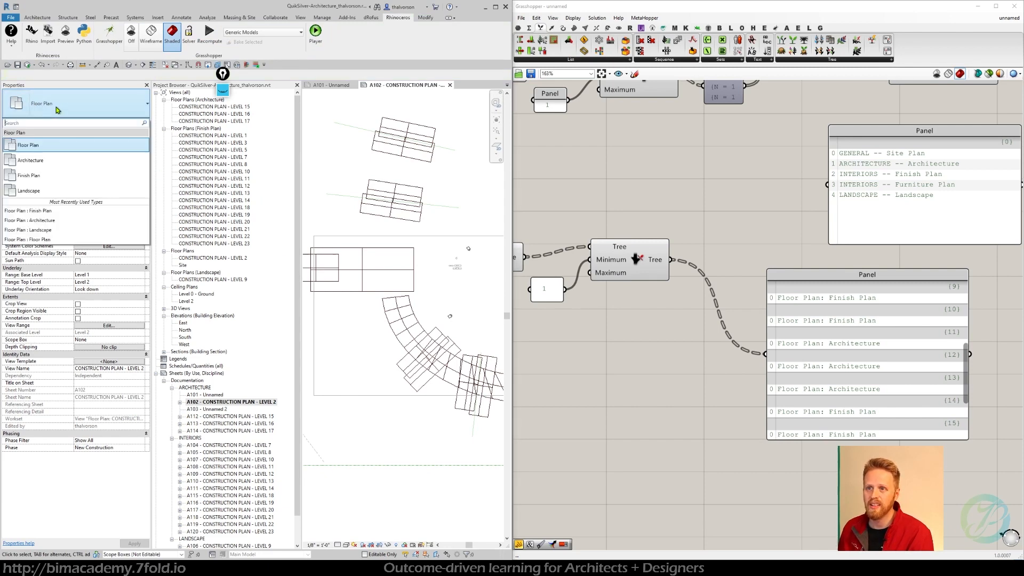
{"action": "left_click", "coordinate": [46, 164]}
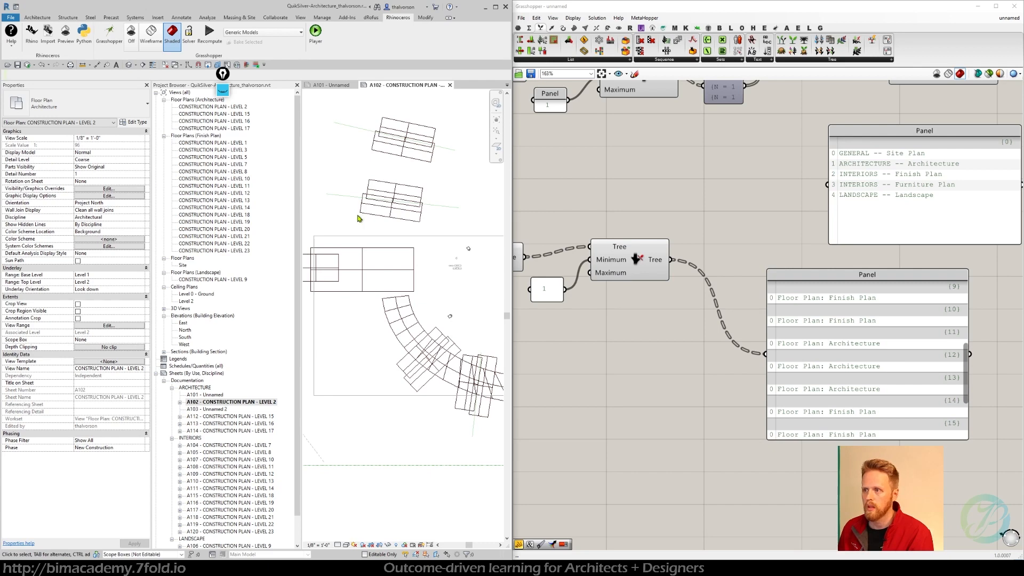
{"action": "left_click", "coordinate": [136, 124]}
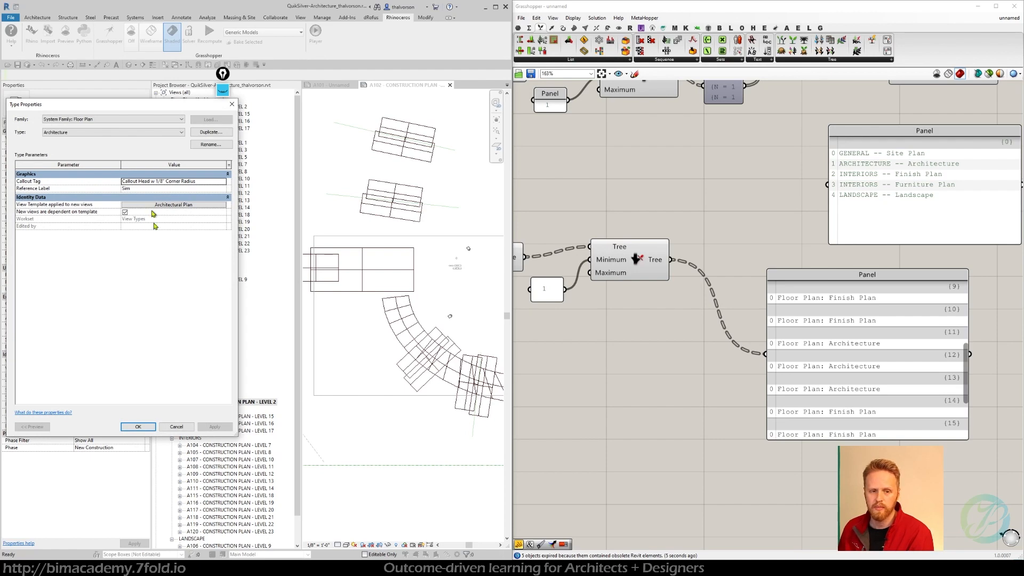
{"action": "left_click", "coordinate": [231, 104]}
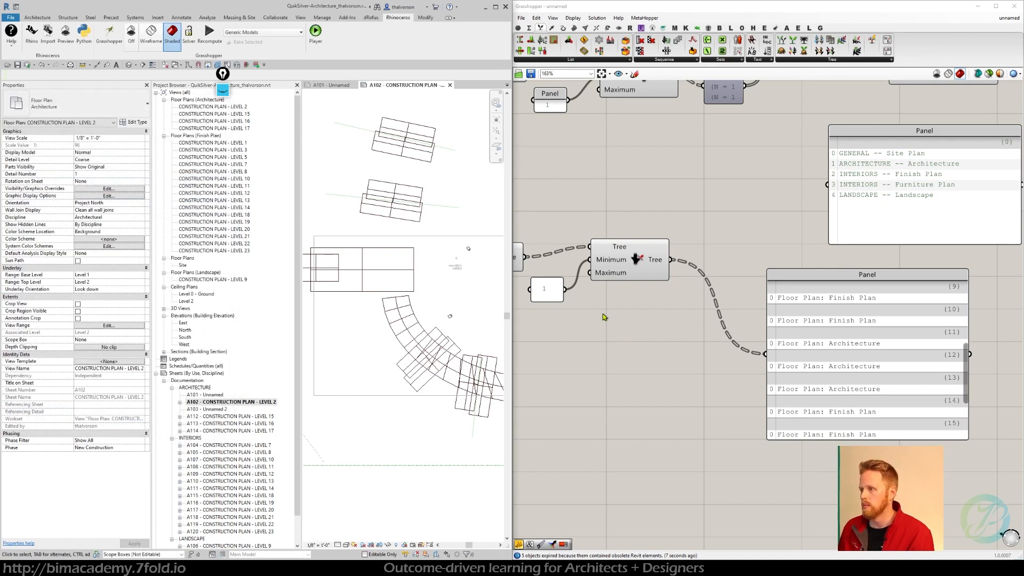
Step: In Grasshopper, shift the floor plan view type Panel down and add a Match Text component in the space above it
{"action": "scroll", "coordinate": [602, 316], "scroll_direction": "down", "scroll_amount": 3}
{"action": "left_click", "coordinate": [613, 294]}
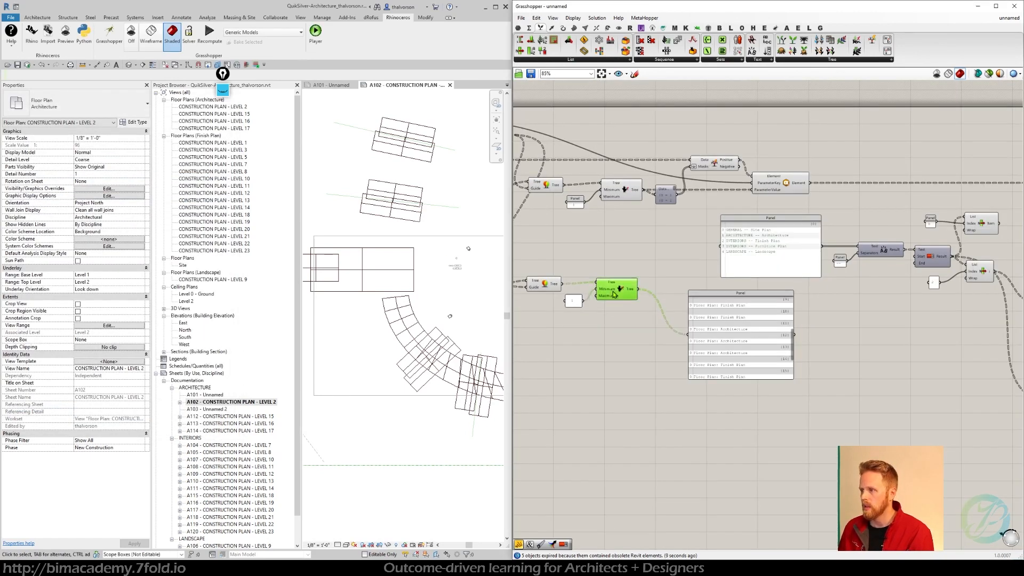
{"action": "scroll", "coordinate": [737, 331], "scroll_direction": "up", "scroll_amount": 2}
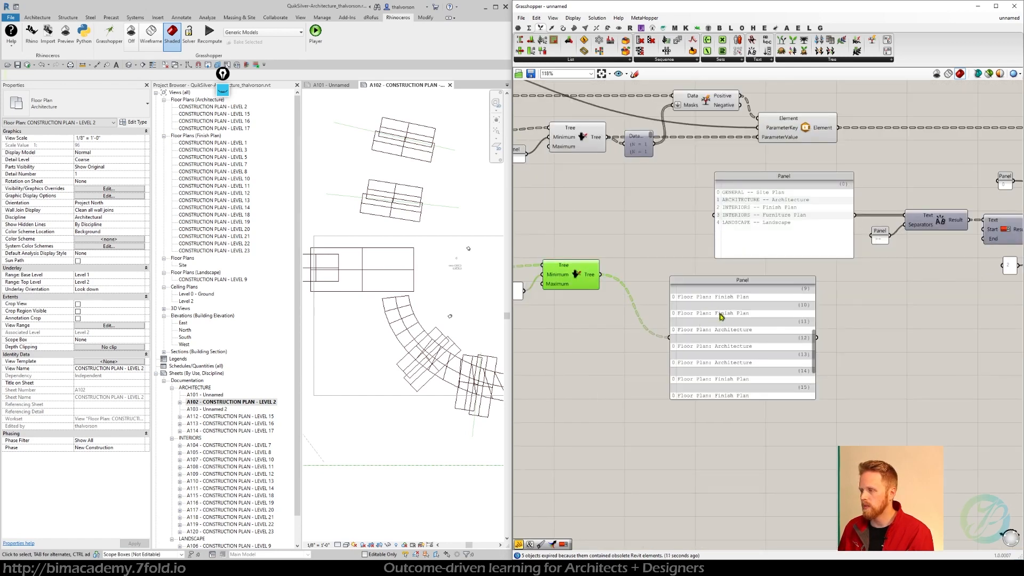
{"action": "left_click_drag", "start_coordinate": [719, 316], "coordinate": [715, 362]}
{"action": "double_click", "coordinate": [736, 288]}
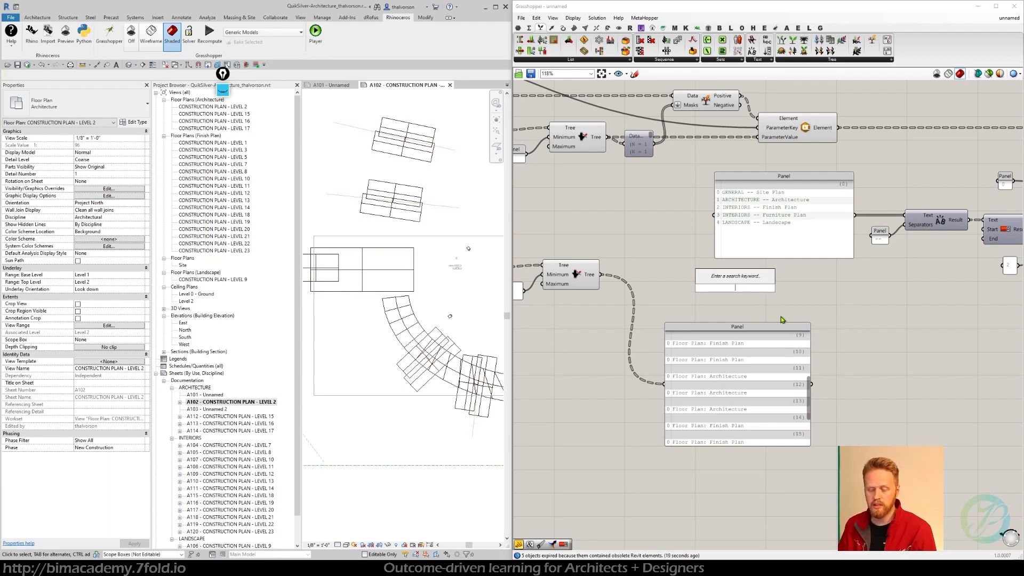
{"action": "type", "text": "mat"}
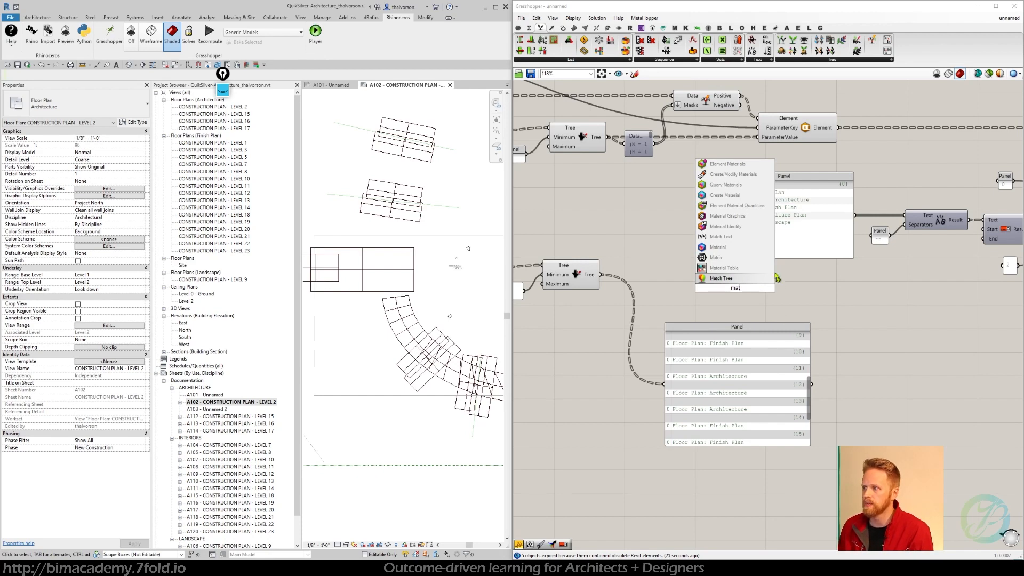
{"action": "left_click", "coordinate": [728, 236]}
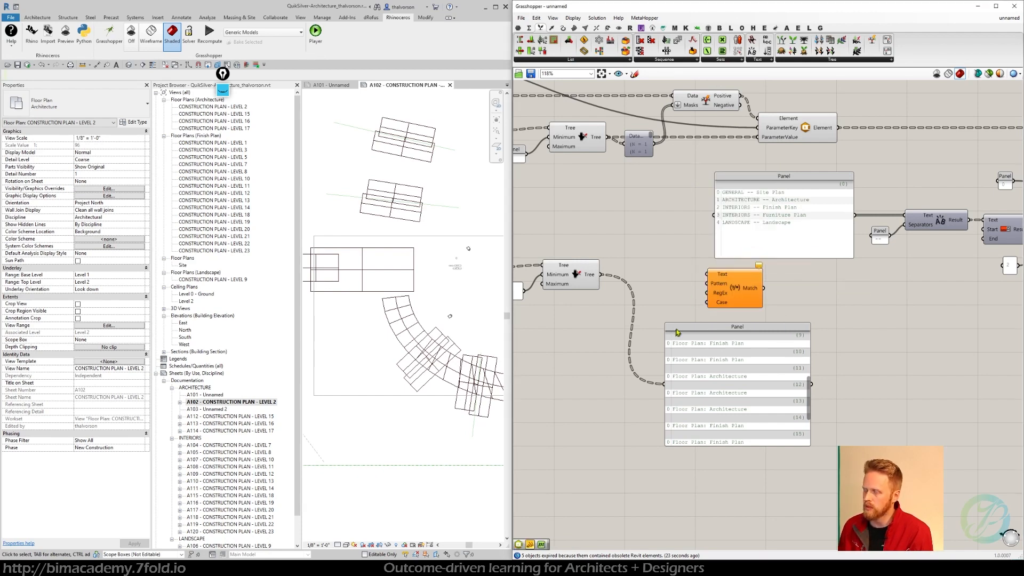
Step: Connect the lower Prune Tree's Tree output to Match Text's Text input and move Match Text below the List Items
{"action": "left_click_drag", "start_coordinate": [676, 331], "coordinate": [702, 355]}
{"action": "left_click_drag", "start_coordinate": [601, 275], "coordinate": [710, 274]}
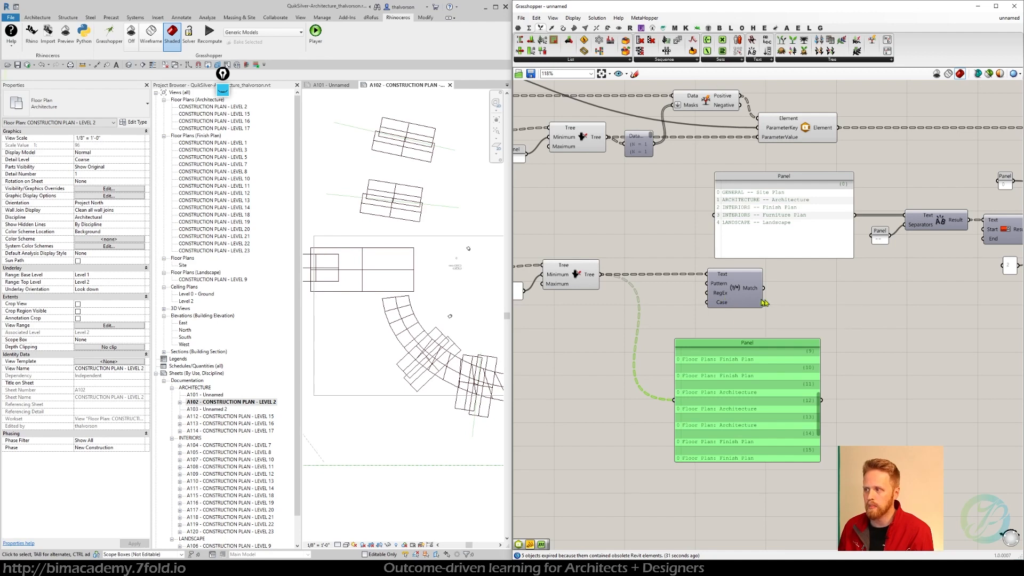
{"action": "right_click_drag", "start_coordinate": [809, 289], "coordinate": [675, 289]}
{"action": "left_click_drag", "start_coordinate": [621, 292], "coordinate": [939, 328]}
{"action": "right_click_drag", "start_coordinate": [915, 306], "coordinate": [867, 356]}
{"action": "scroll", "coordinate": [752, 300], "scroll_direction": "up", "scroll_amount": 1}
{"action": "scroll", "coordinate": [751, 305], "scroll_direction": "down", "scroll_amount": 1}
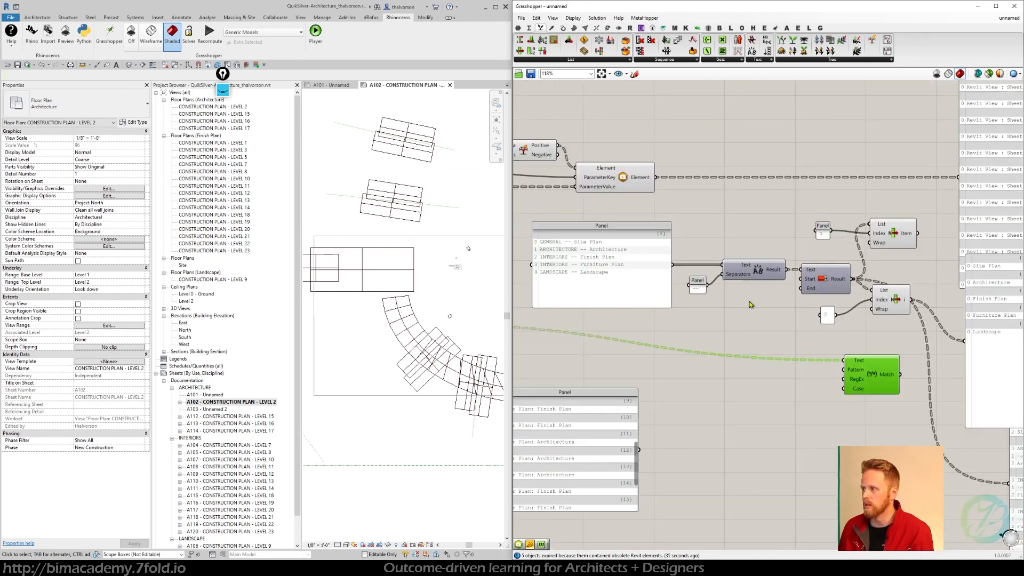
Step: Move the sheet list Panel and the second List Item's Panel farther right to clear space beside the List Items
{"action": "right_click_drag", "start_coordinate": [869, 298], "coordinate": [630, 298]}
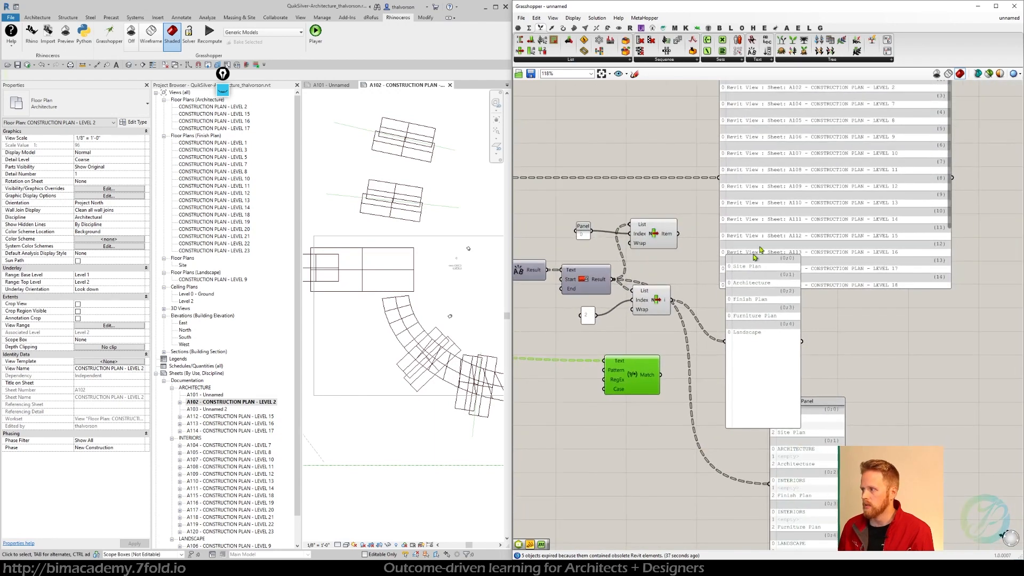
{"action": "left_click", "coordinate": [956, 185]}
{"action": "left_click_drag", "start_coordinate": [785, 310], "coordinate": [838, 295]}
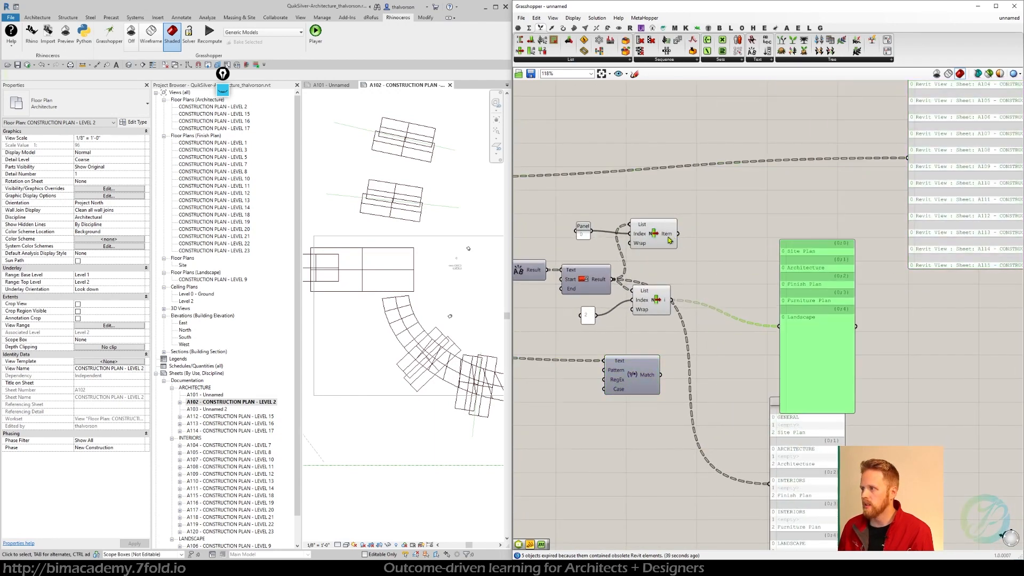
Step: Flatten the outputs of both List Item components and shift the second List Item's Panel slightly right
{"action": "right_click", "coordinate": [669, 241]}
{"action": "left_click", "coordinate": [696, 265]}
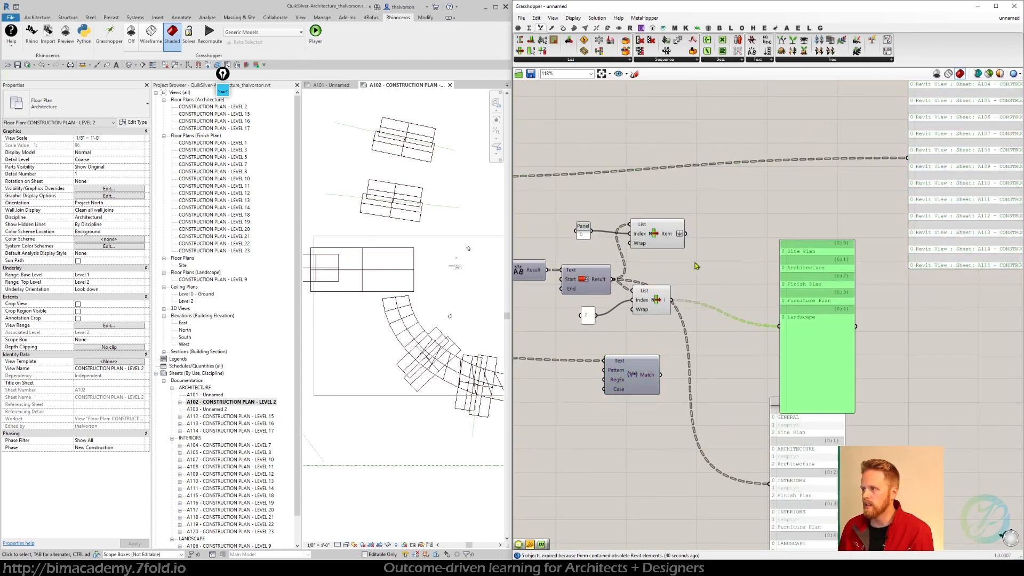
{"action": "right_click", "coordinate": [666, 300]}
{"action": "left_click", "coordinate": [696, 347]}
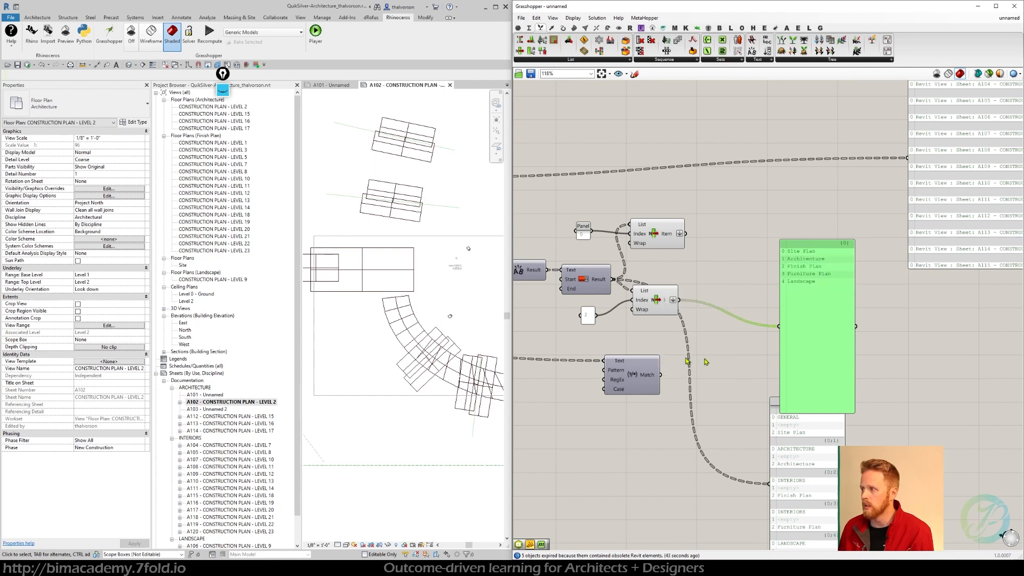
{"action": "left_click_drag", "start_coordinate": [814, 275], "coordinate": [832, 273]}
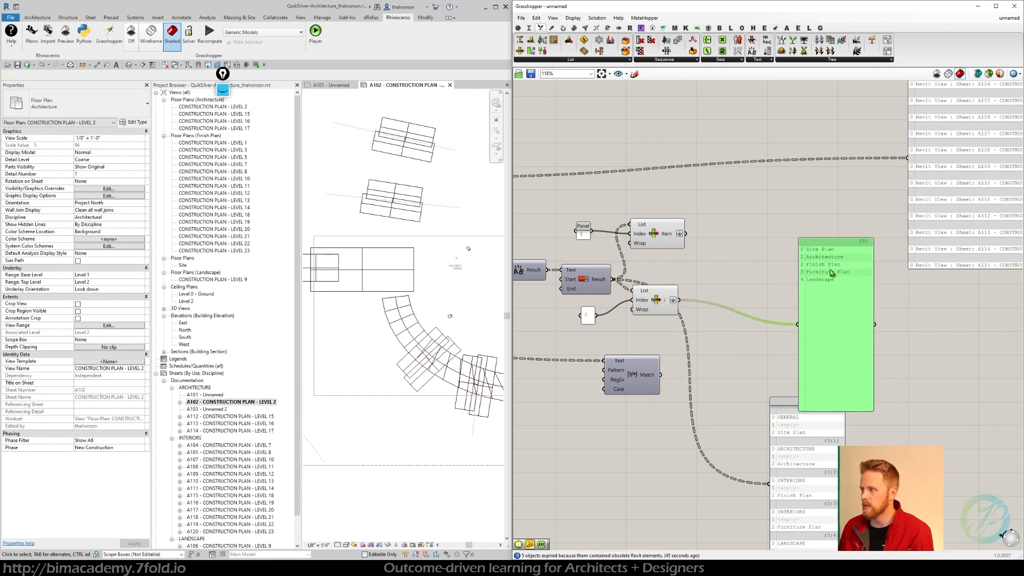
Step: Connect the second List Item's output to Match Text's RegEx input and feed its Match output into the adjacent Panel, enlarged downward
{"action": "left_click_drag", "start_coordinate": [639, 370], "coordinate": [741, 345]}
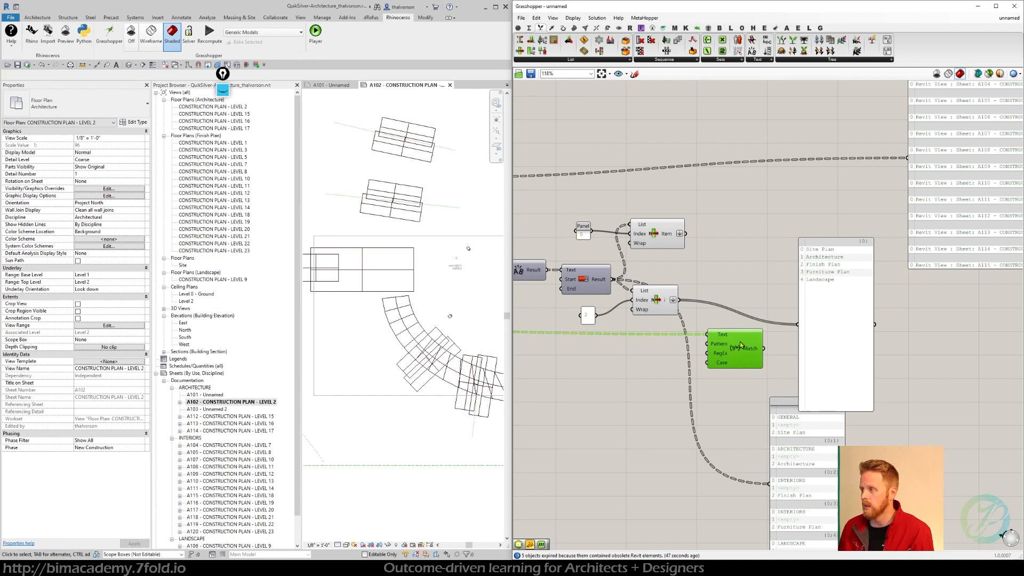
{"action": "left_click_drag", "start_coordinate": [681, 302], "coordinate": [705, 356]}
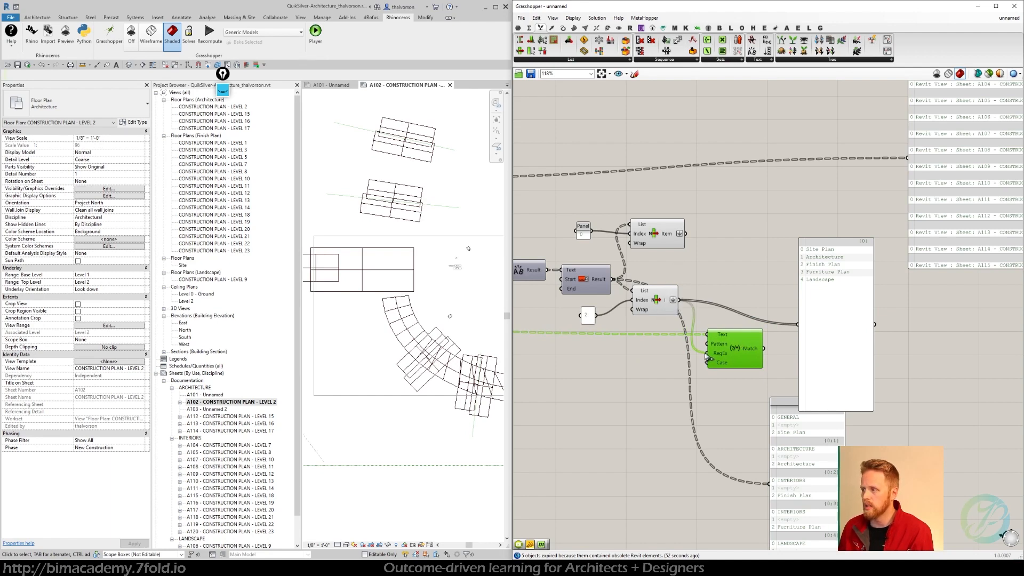
{"action": "right_click_drag", "start_coordinate": [767, 352], "coordinate": [728, 328]}
{"action": "left_click_drag", "start_coordinate": [807, 338], "coordinate": [843, 335]}
{"action": "left_click_drag", "start_coordinate": [726, 323], "coordinate": [797, 299]}
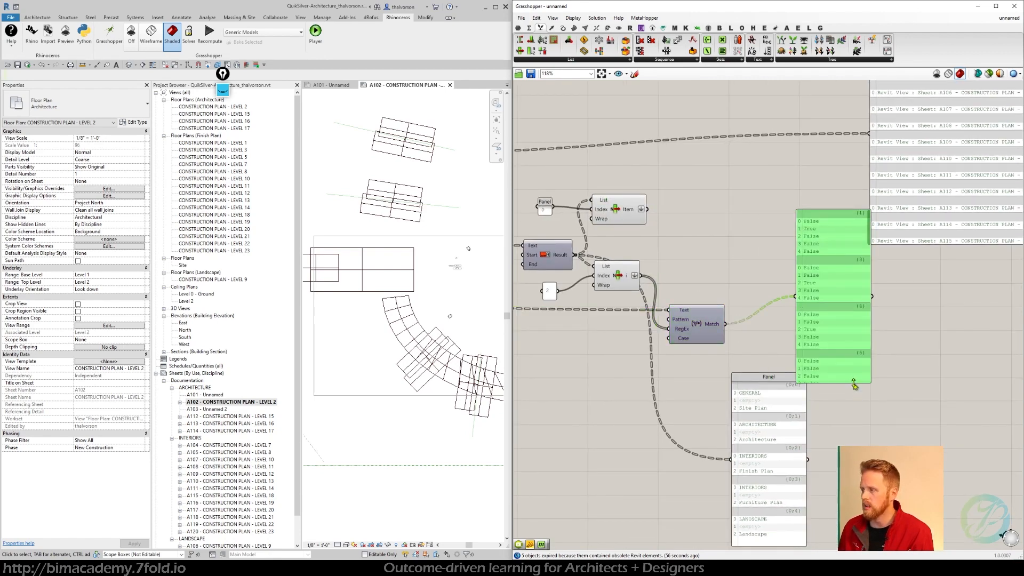
{"action": "left_click_drag", "start_coordinate": [853, 385], "coordinate": [854, 479]}
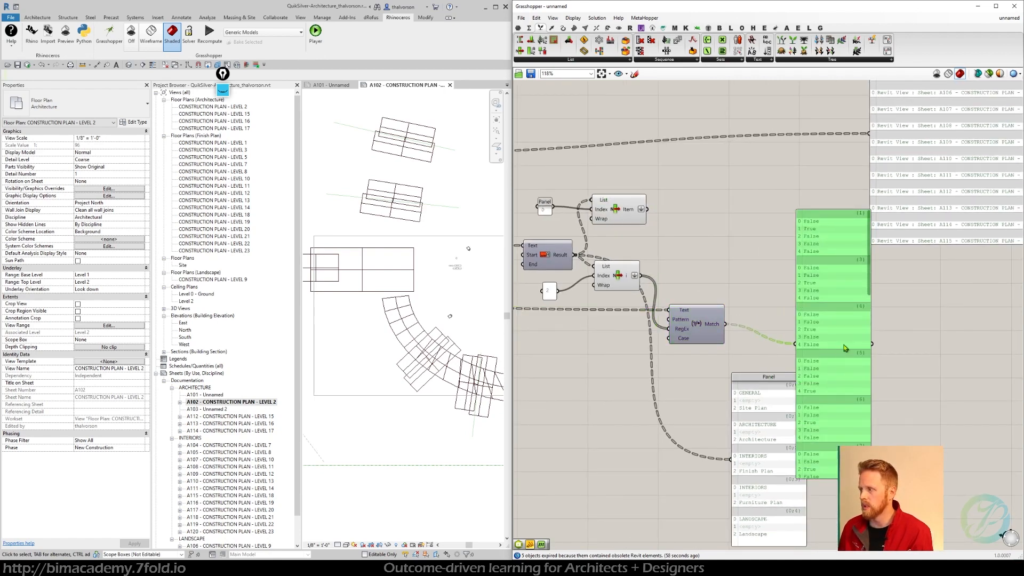
Step: Duplicate the match result Panel, connect the second List Item's output to the copy, and place it beside the results
{"action": "left_click_drag", "start_coordinate": [838, 334], "coordinate": [790, 330]}
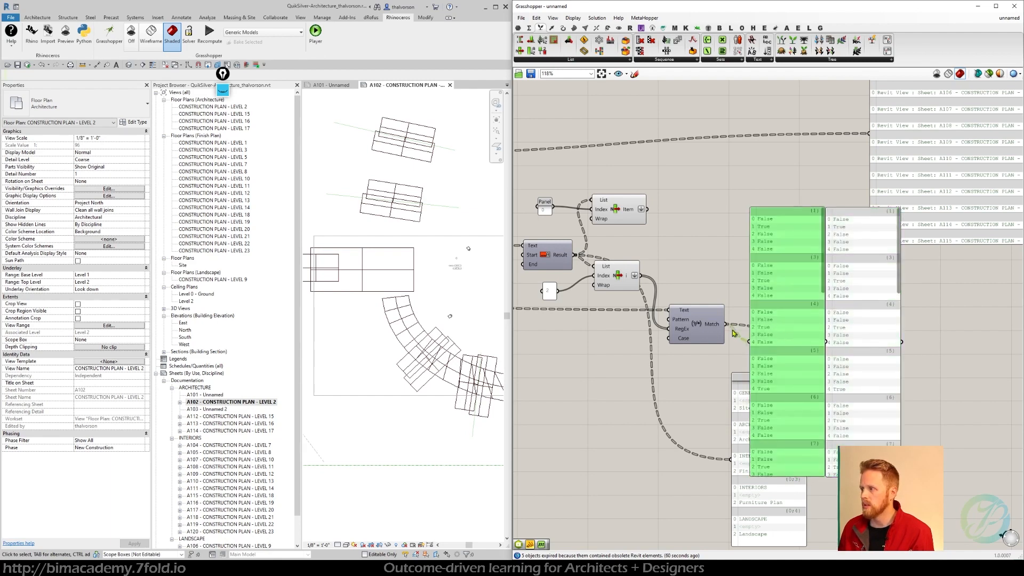
{"action": "left_click_drag", "start_coordinate": [642, 276], "coordinate": [750, 341]}
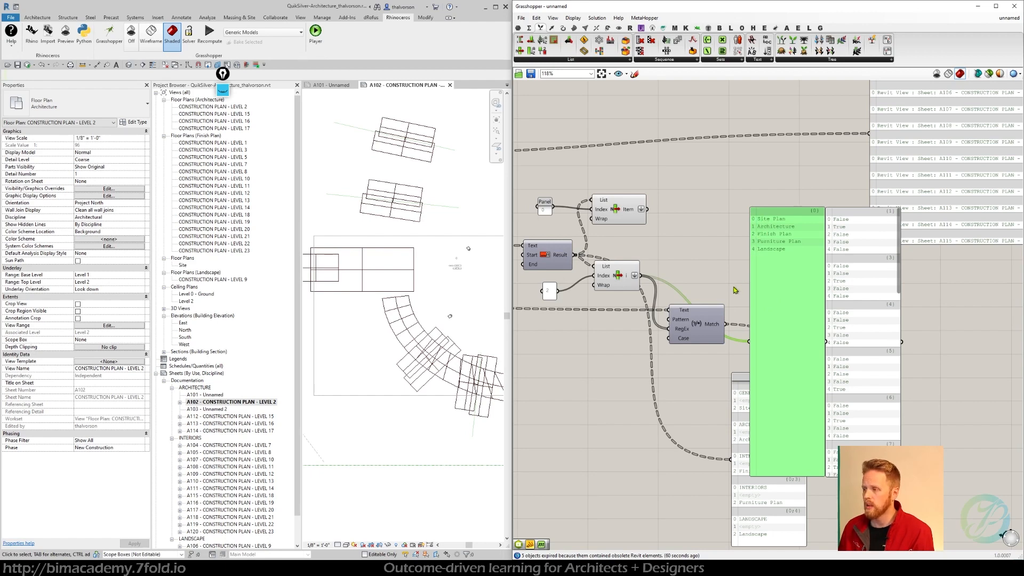
{"action": "left_click_drag", "start_coordinate": [777, 261], "coordinate": [787, 229]}
Step: Compare the floor plan view types with the duplicate Panel's mapping names and the match results, and delete the duplicate Panel
{"action": "right_click_drag", "start_coordinate": [716, 290], "coordinate": [944, 282]}
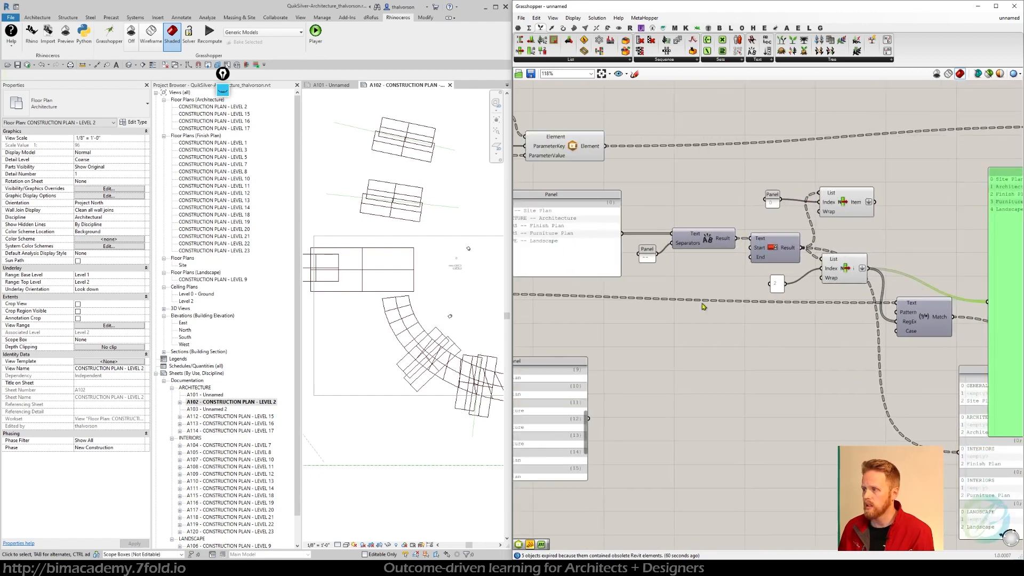
{"action": "right_click_drag", "start_coordinate": [702, 306], "coordinate": [881, 304]}
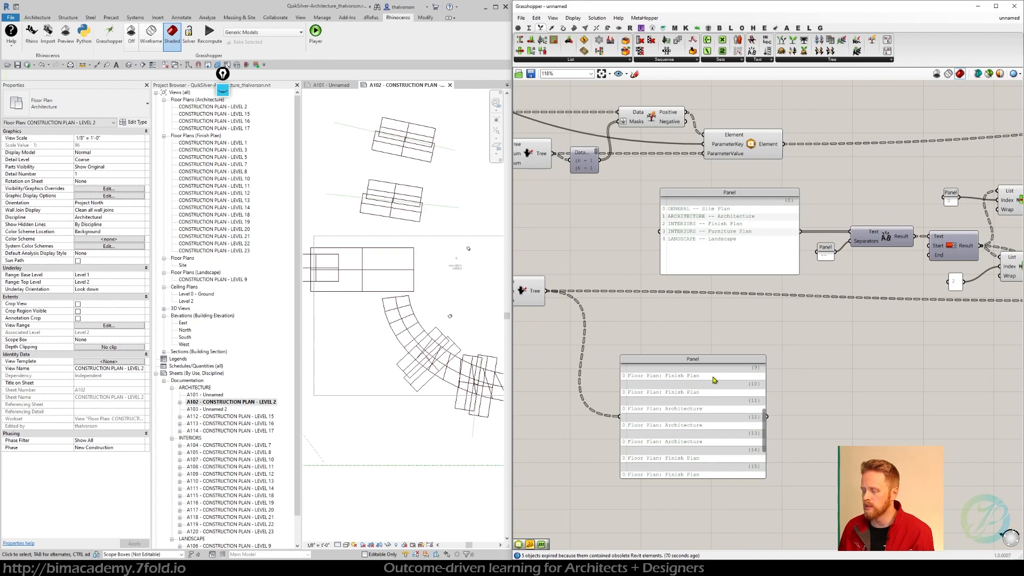
{"action": "right_click_drag", "start_coordinate": [903, 373], "coordinate": [612, 359]}
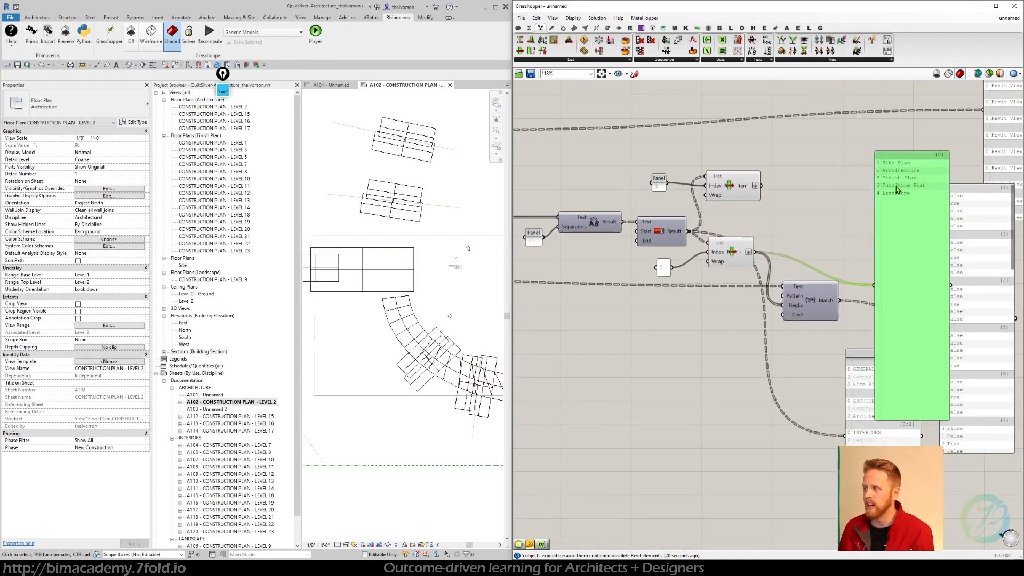
{"action": "right_click_drag", "start_coordinate": [913, 216], "coordinate": [795, 217]}
{"action": "left_click_drag", "start_coordinate": [795, 217], "coordinate": [766, 183]}
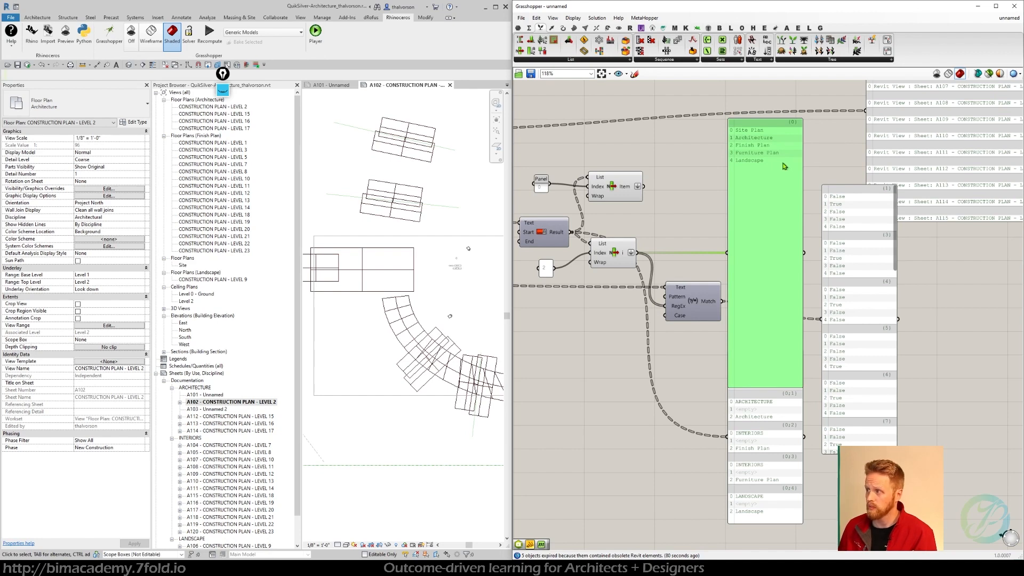
{"action": "key", "text": "Delete"}
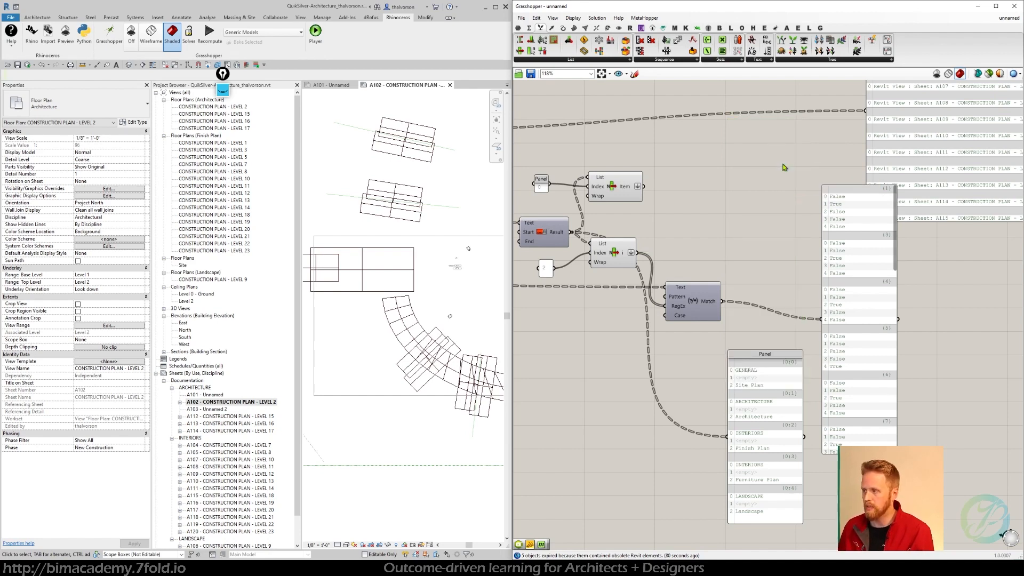
Step: Add a Set Element Parameter component to the canvas above the sheet discipline mapping Panel
{"action": "scroll", "coordinate": [783, 167], "scroll_direction": "down", "scroll_amount": 1}
{"action": "left_click", "coordinate": [896, 188]}
{"action": "scroll", "coordinate": [895, 188], "scroll_direction": "down", "scroll_amount": 1}
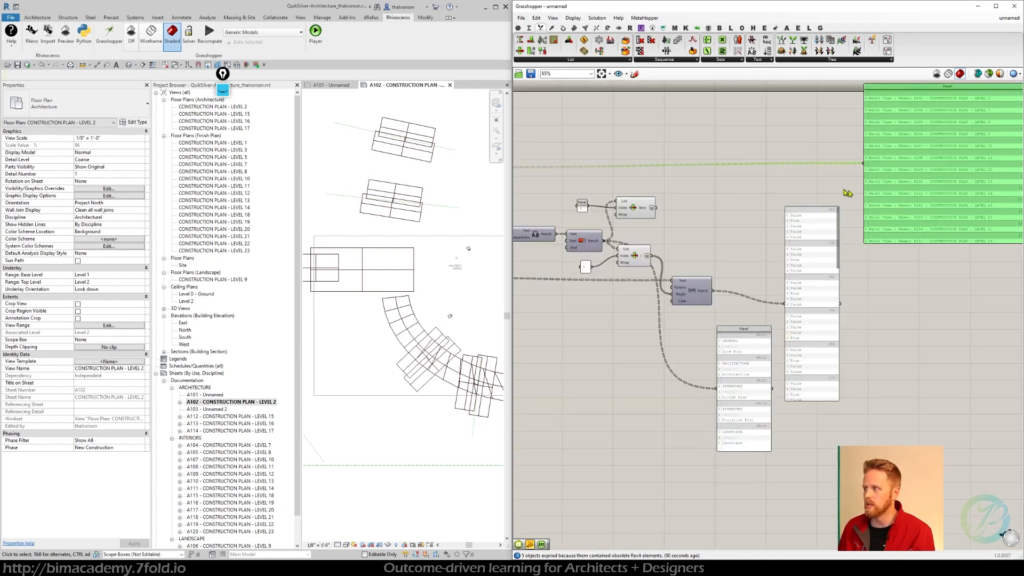
{"action": "left_click", "coordinate": [744, 199]}
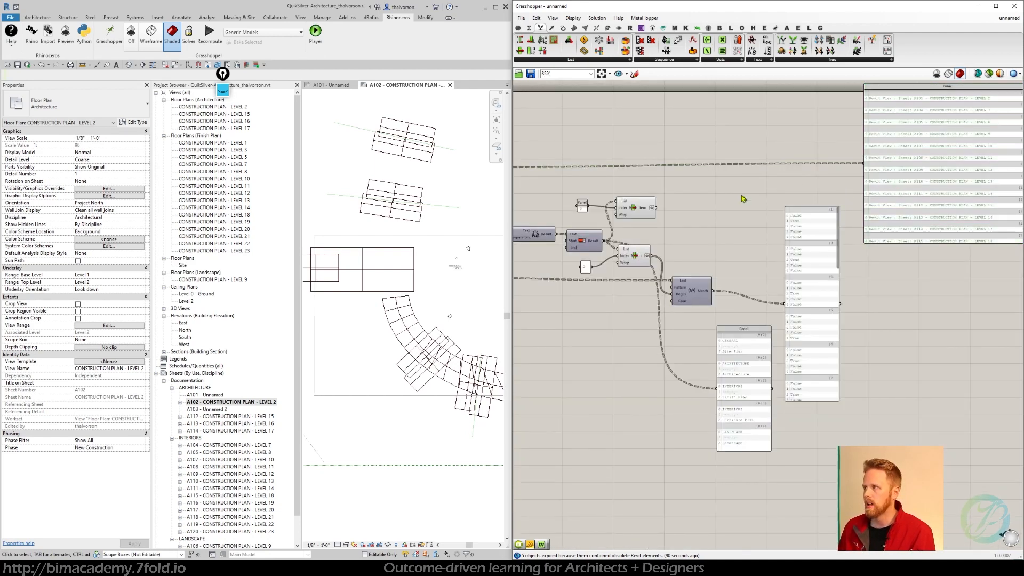
{"action": "right_click_drag", "start_coordinate": [744, 199], "coordinate": [850, 205]}
{"action": "right_click_drag", "start_coordinate": [648, 187], "coordinate": [754, 195]}
{"action": "right_click_drag", "start_coordinate": [653, 186], "coordinate": [857, 218]}
{"action": "right_click_drag", "start_coordinate": [908, 190], "coordinate": [864, 188]}
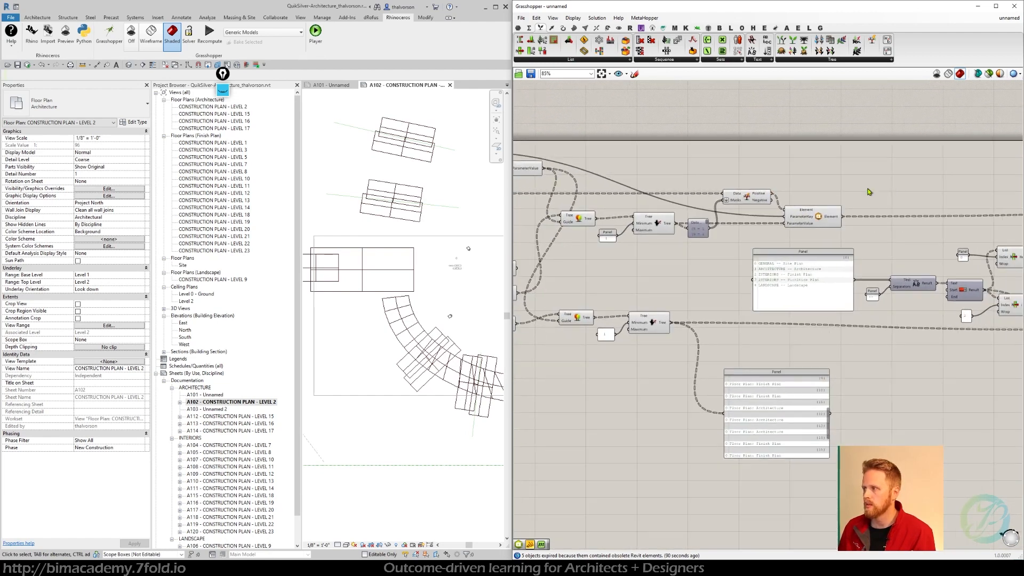
{"action": "left_click", "coordinate": [631, 28]}
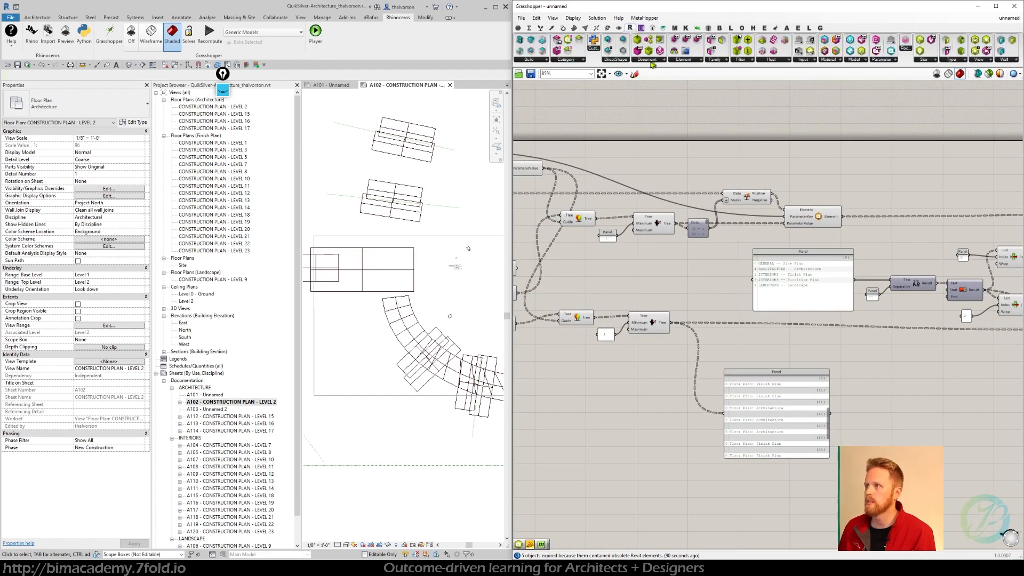
{"action": "left_click", "coordinate": [689, 61]}
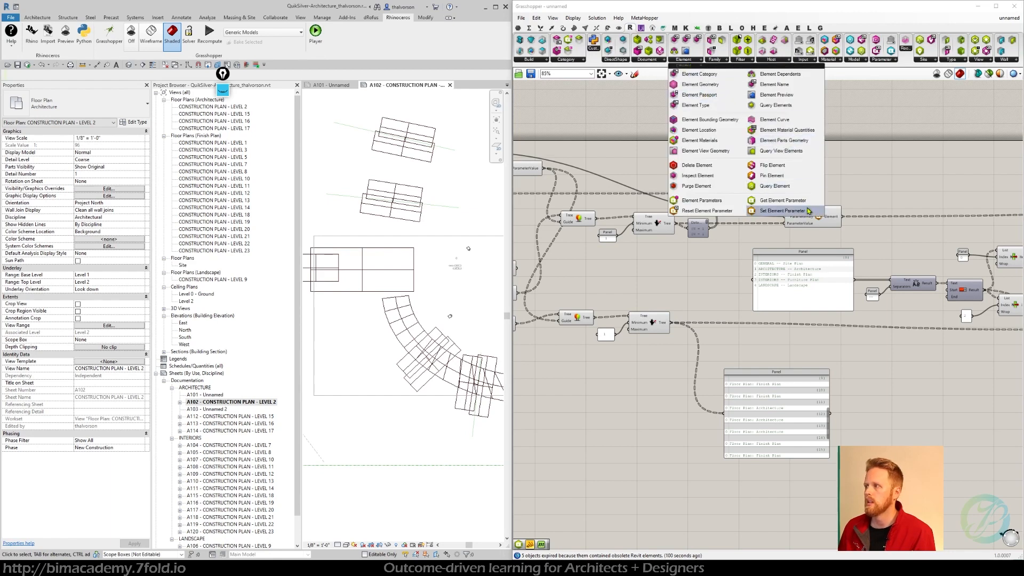
{"action": "left_click_drag", "start_coordinate": [808, 211], "coordinate": [896, 185]}
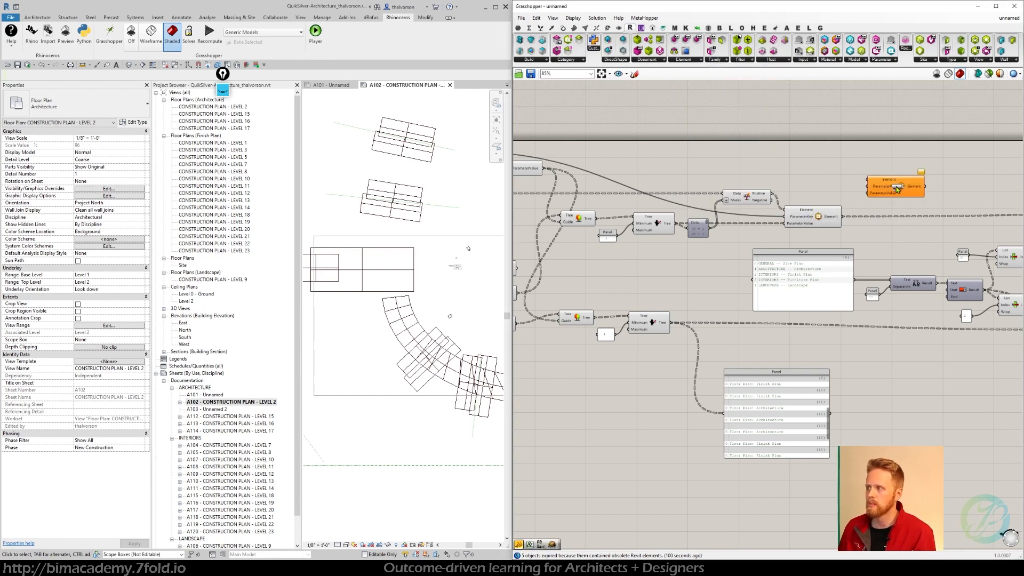
Step: Disable Set Element Parameter, connect the filtered sheet elements to its Element input, and place it beside the sheet list Panel
{"action": "right_click_drag", "start_coordinate": [941, 188], "coordinate": [688, 173]}
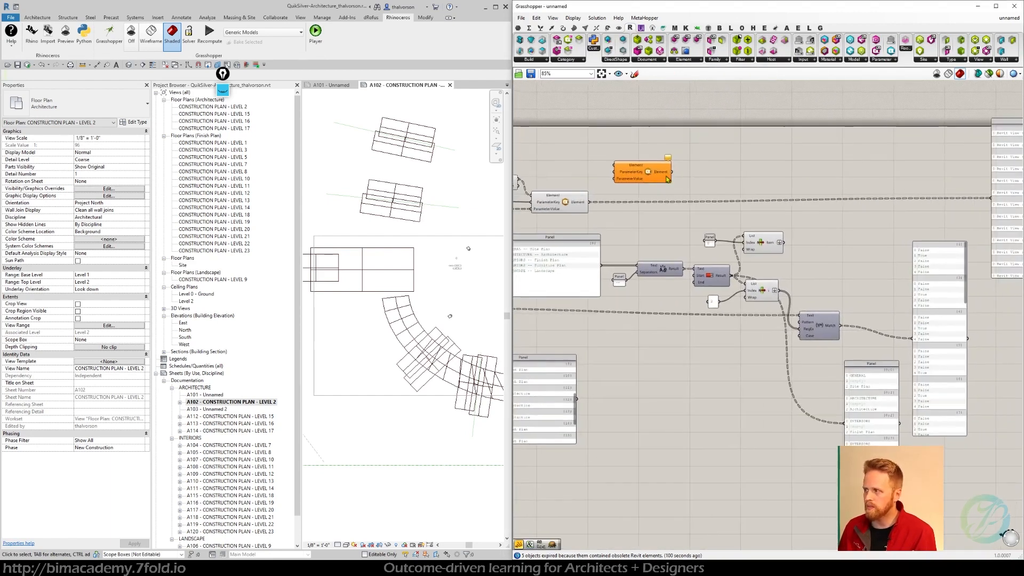
{"action": "left_click", "coordinate": [650, 171]}
{"action": "middle_click", "coordinate": [651, 171]}
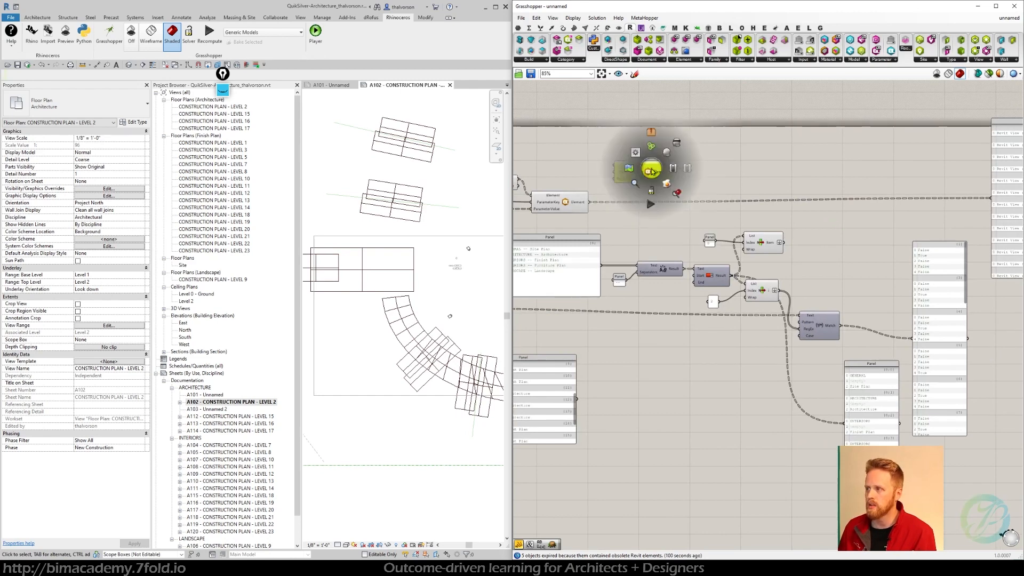
{"action": "left_click", "coordinate": [687, 169]}
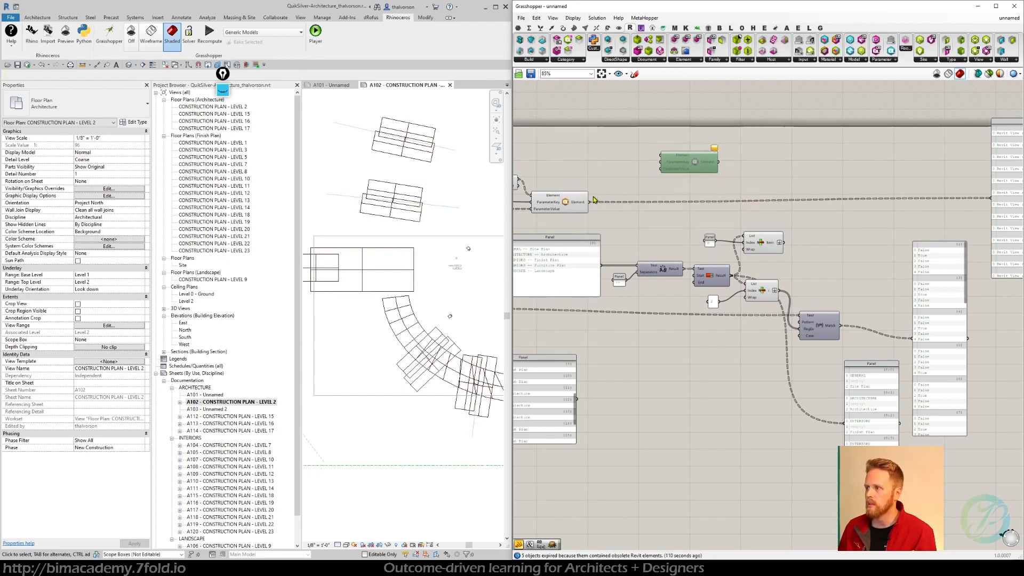
{"action": "left_click_drag", "start_coordinate": [589, 202], "coordinate": [953, 210]}
{"action": "right_click_drag", "start_coordinate": [916, 172], "coordinate": [837, 164]}
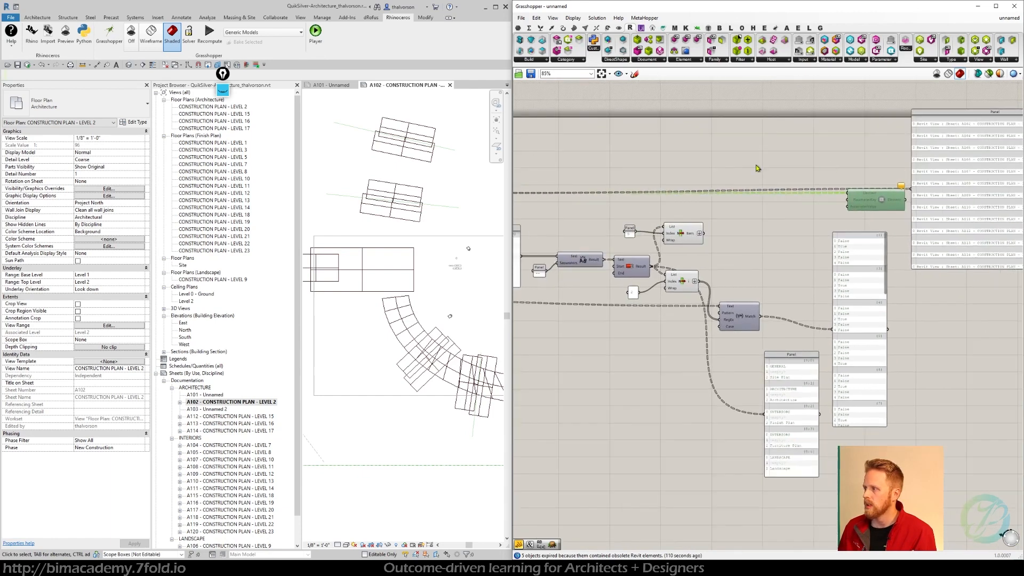
Step: Create a Panel containing the text "SHEETS - Discipline" above the sheet element wire
{"action": "double_click", "coordinate": [757, 168]}
{"action": "type", "text": "\""}
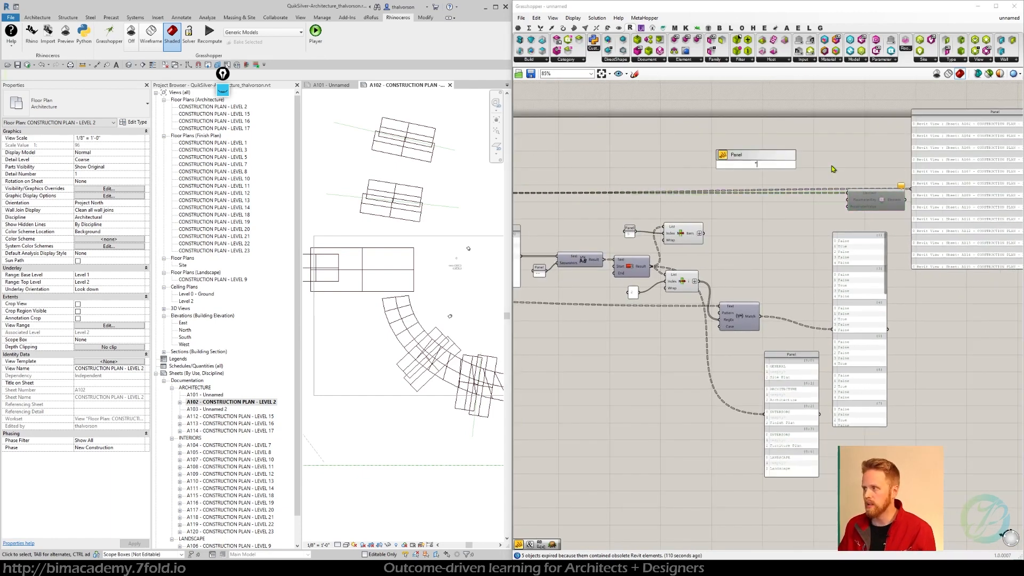
{"action": "key", "text": "Caps_Lock"}
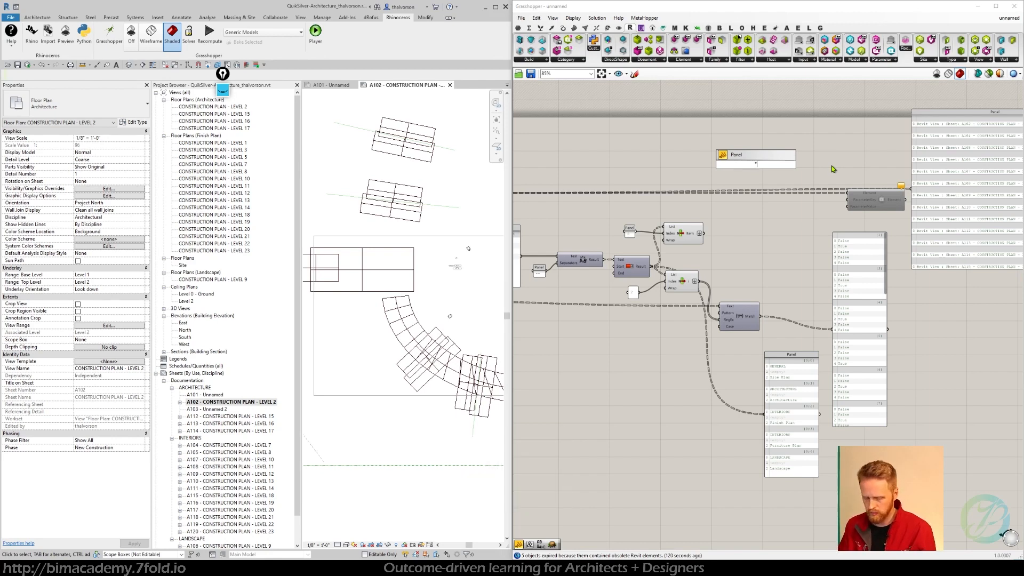
{"action": "type", "text": "SHEET"}
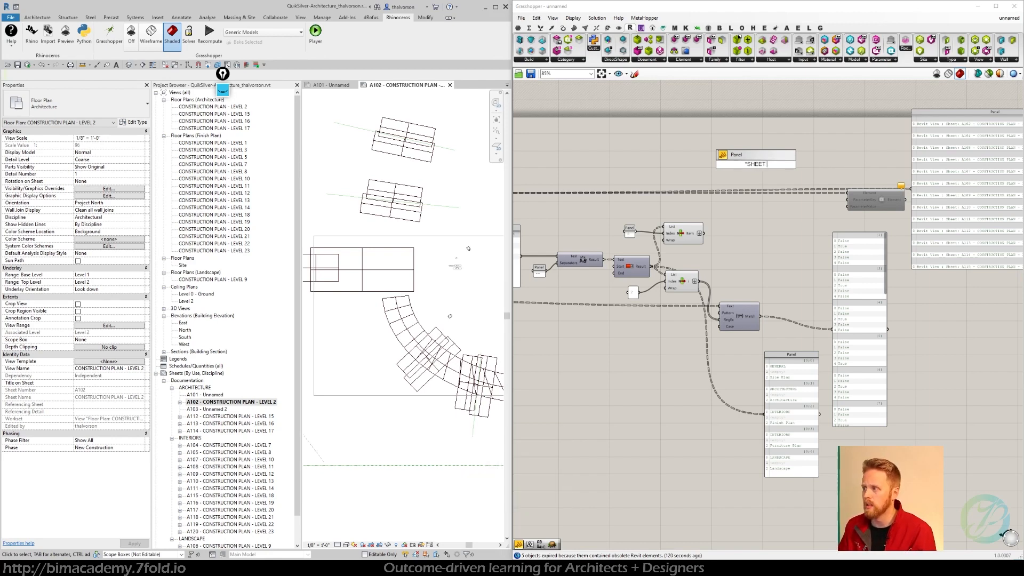
{"action": "type", "text": "S"}
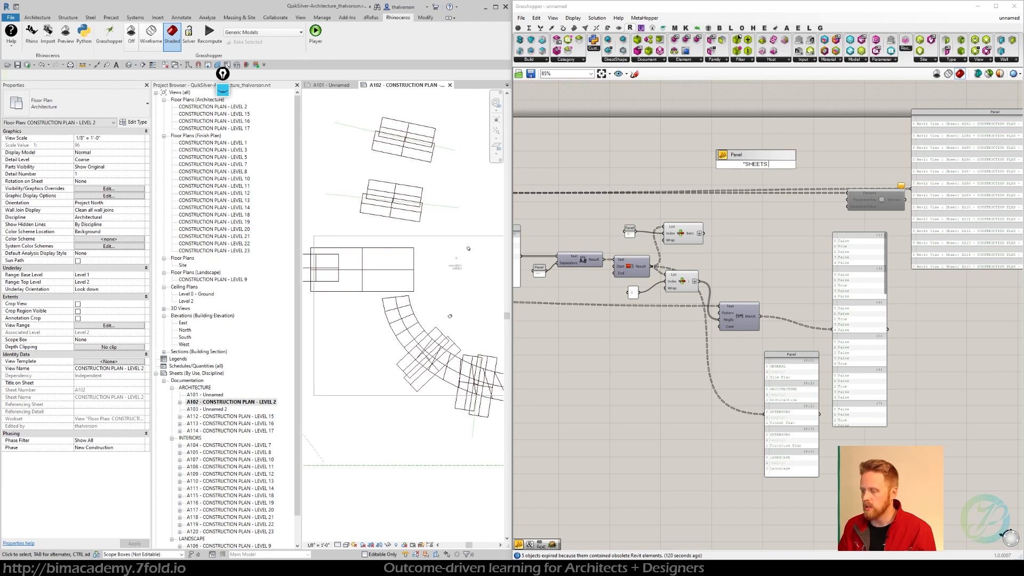
{"action": "type", "text": " -"}
{"action": "key", "text": "Caps_Lock"}
{"action": "type", "text": "D"}
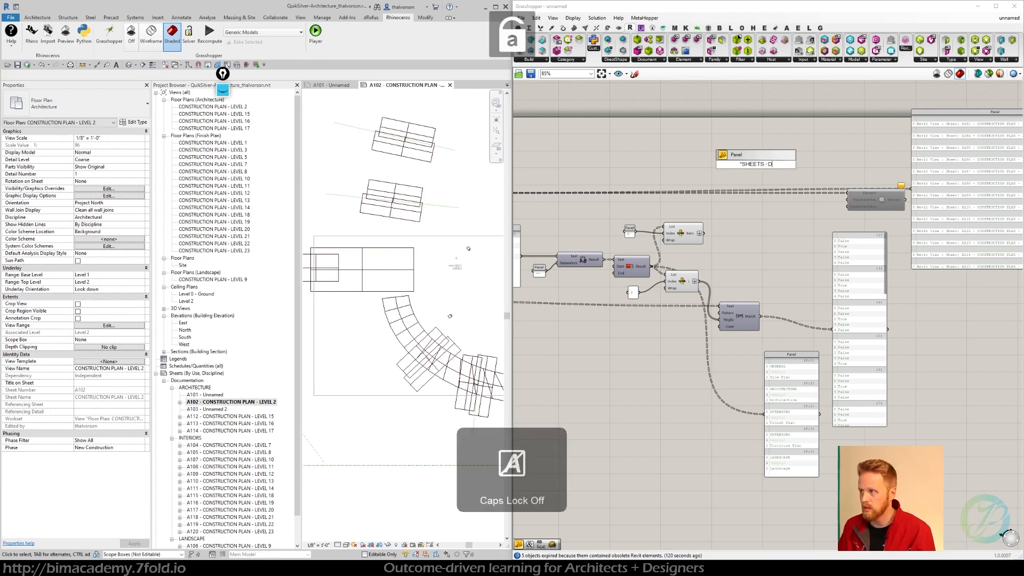
{"action": "type", "text": "iscipline"}
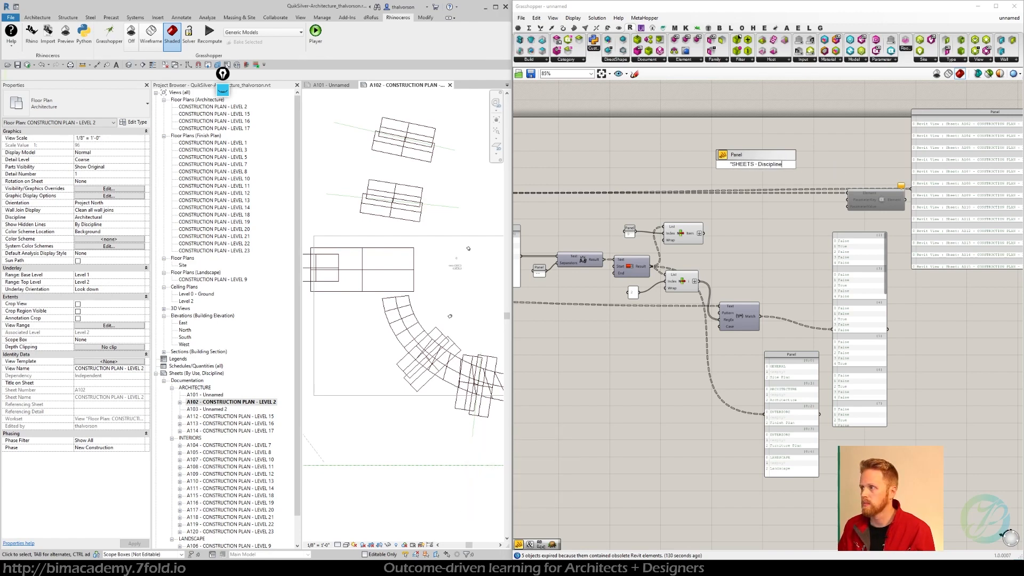
{"action": "left_click", "coordinate": [833, 169]}
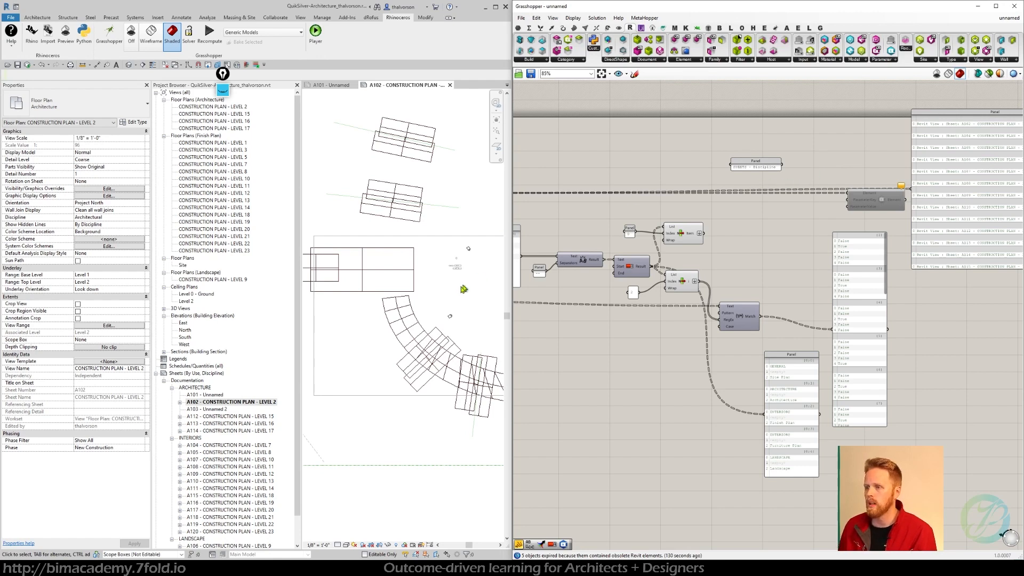
Step: Switch to Revit, show the A102 sheet's properties, and open the list of project parameters
{"action": "right_click", "coordinate": [367, 354]}
{"action": "left_click", "coordinate": [394, 392]}
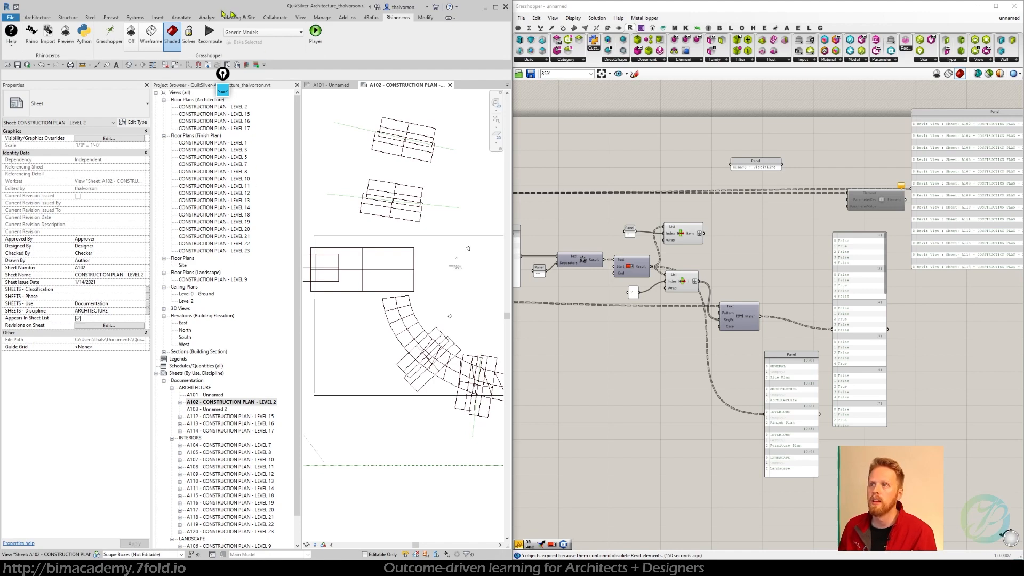
{"action": "left_click", "coordinate": [324, 19]}
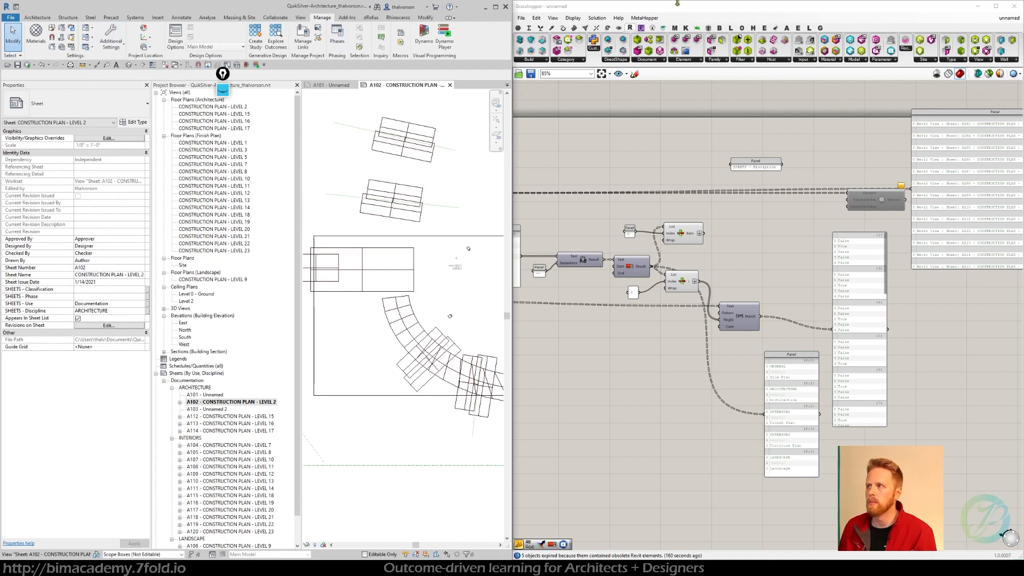
{"action": "left_click", "coordinate": [495, 7]}
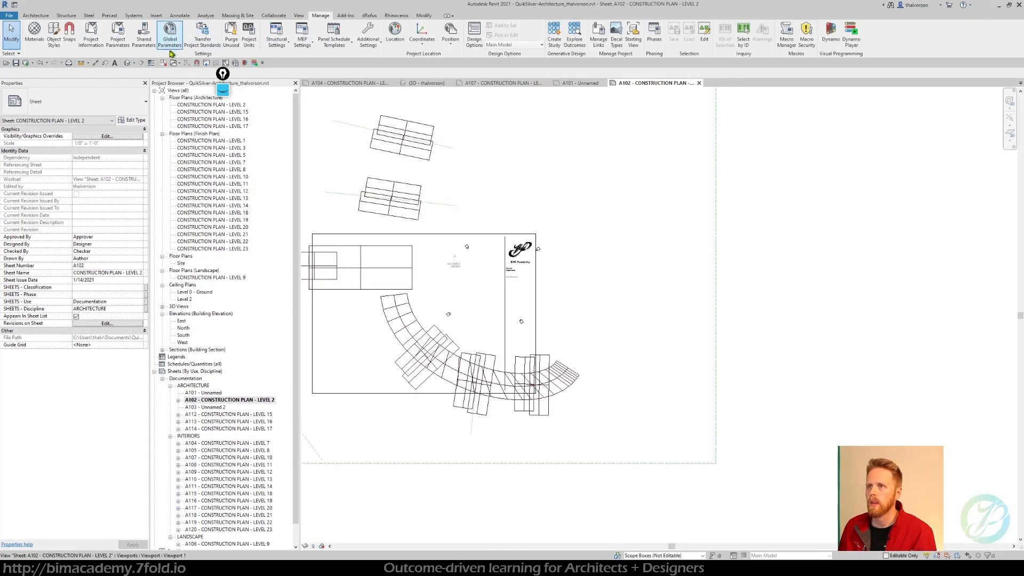
{"action": "left_click", "coordinate": [114, 47]}
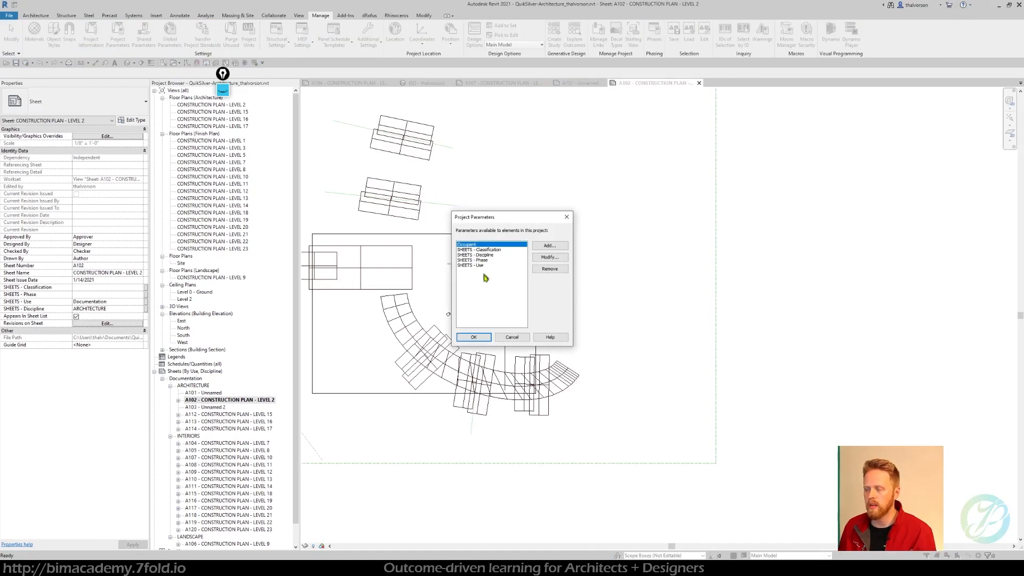
Step: Start a new project parameter and assign it to the Sheets category
{"action": "left_click", "coordinate": [544, 247]}
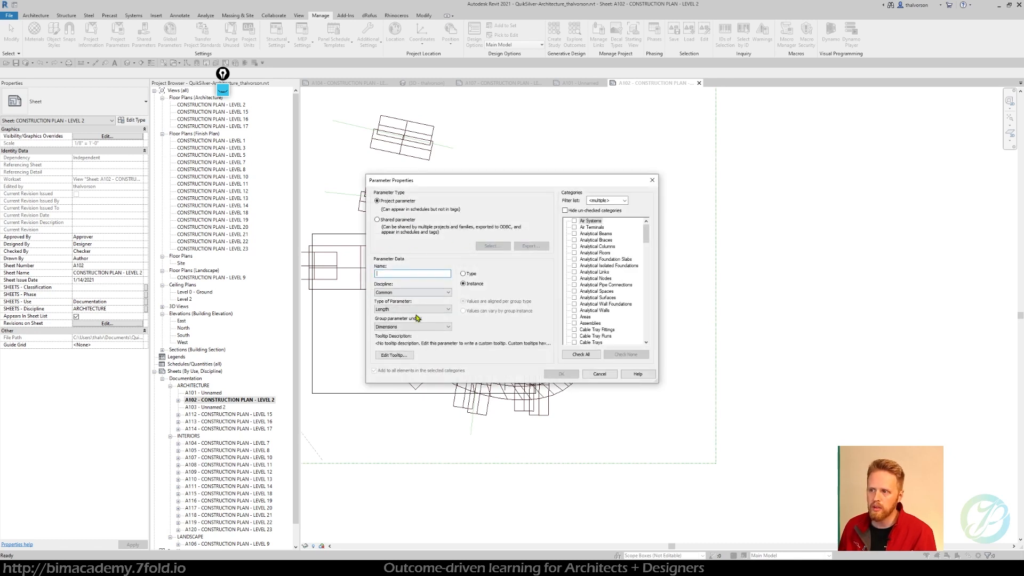
{"action": "left_click", "coordinate": [408, 327]}
{"action": "left_click", "coordinate": [537, 319]}
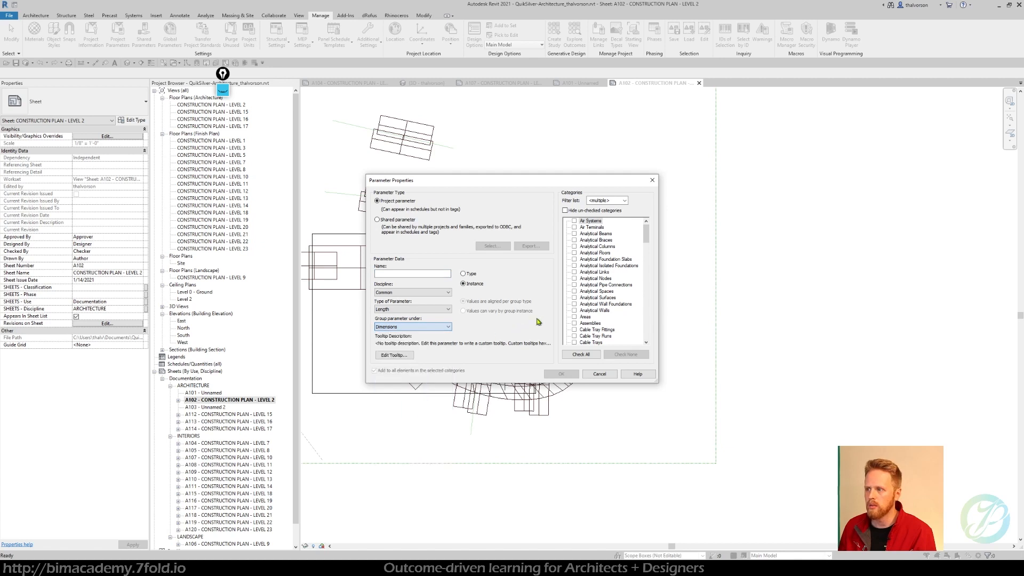
{"action": "left_click", "coordinate": [592, 285]}
{"action": "key", "text": "s"}
{"action": "scroll", "coordinate": [586, 321], "scroll_direction": "down", "scroll_amount": 2}
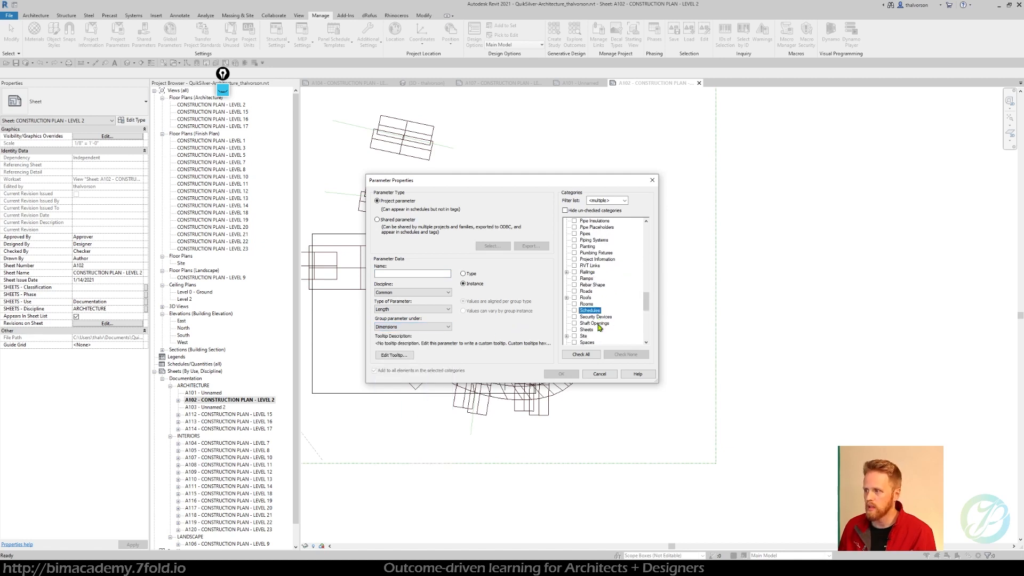
{"action": "left_click", "coordinate": [574, 311]}
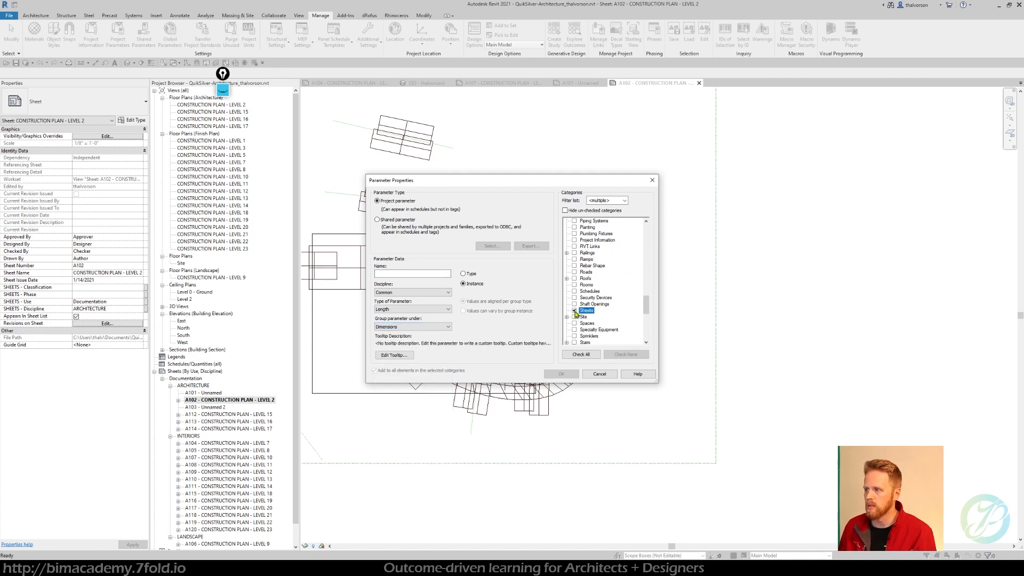
Step: Set the new parameter's type to Text and its group to Identity Data, and cancel without creating it
{"action": "left_click", "coordinate": [406, 273]}
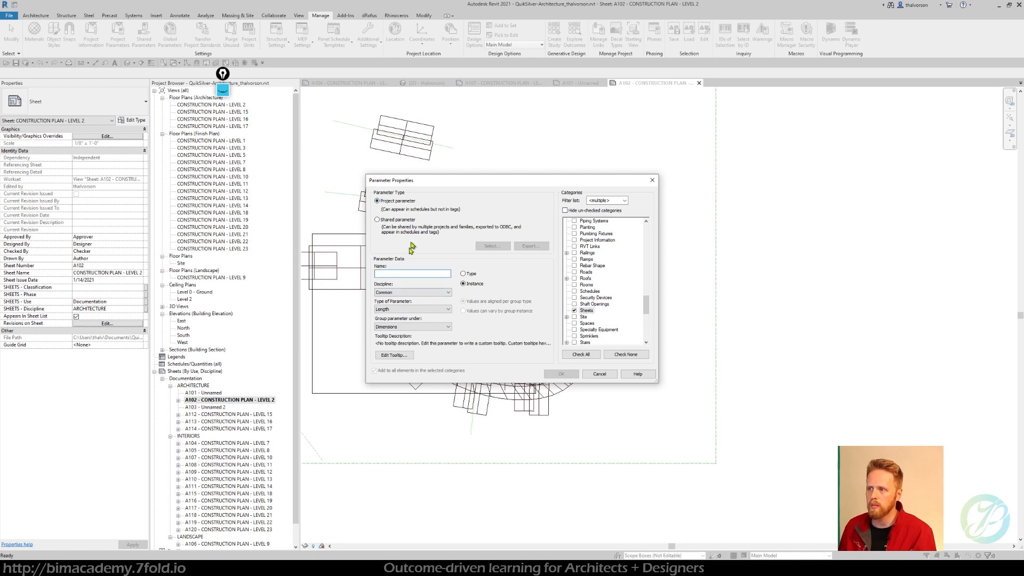
{"action": "left_click", "coordinate": [394, 309]}
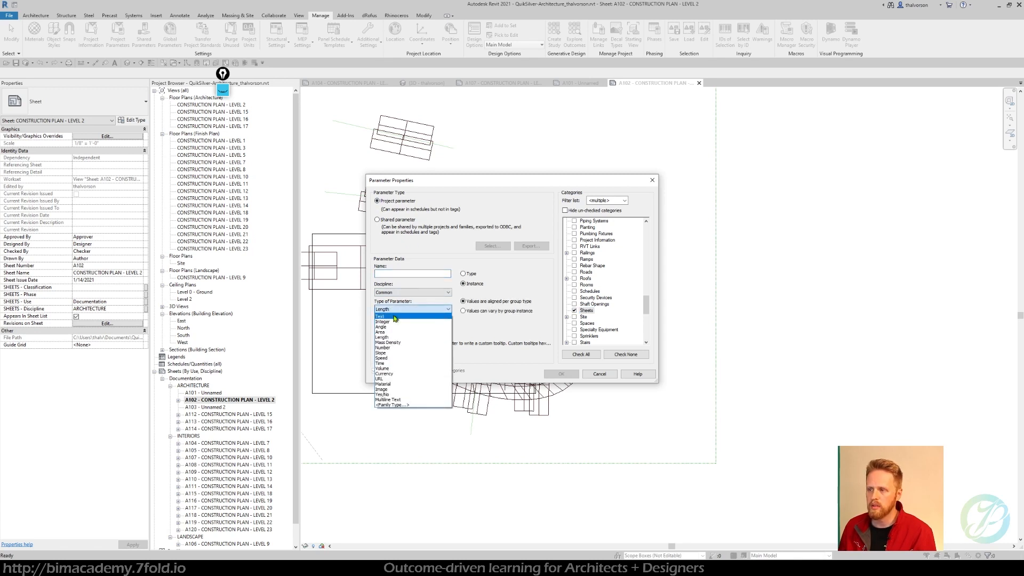
{"action": "left_click", "coordinate": [395, 317]}
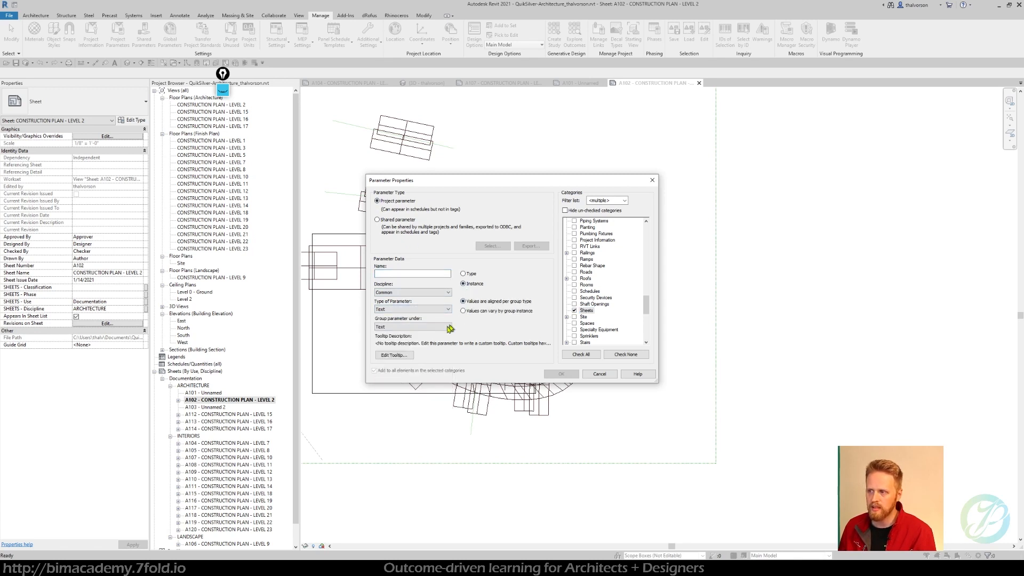
{"action": "left_click", "coordinate": [415, 327]}
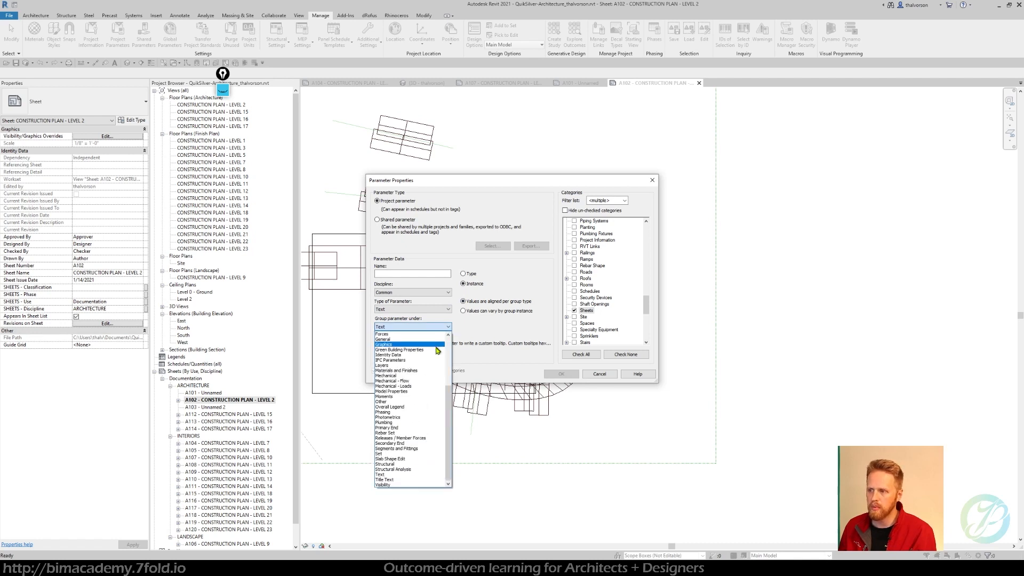
{"action": "left_click", "coordinate": [390, 354]}
{"action": "left_click", "coordinate": [388, 273]}
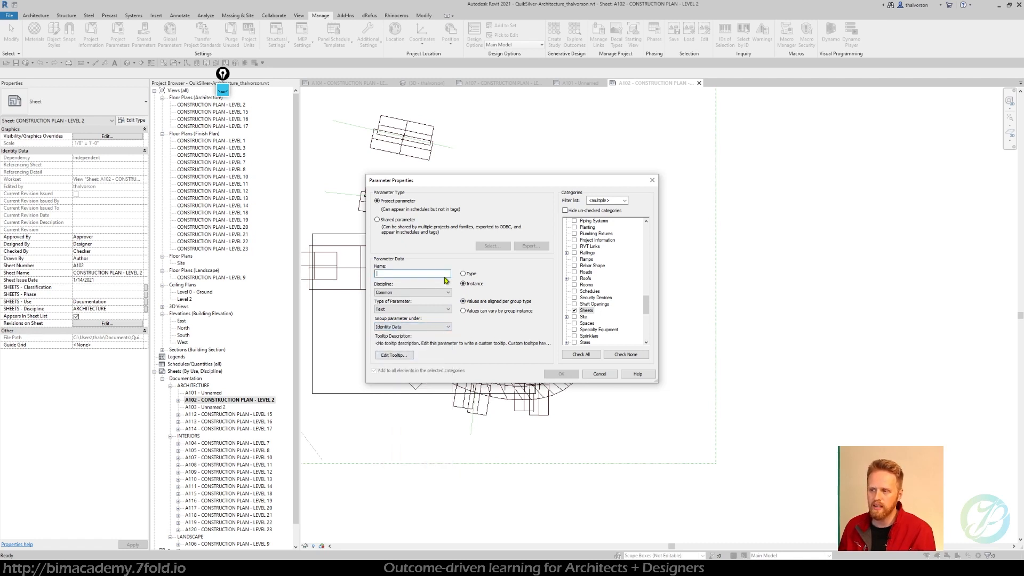
{"action": "left_click", "coordinate": [608, 373]}
{"action": "left_click", "coordinate": [511, 336]}
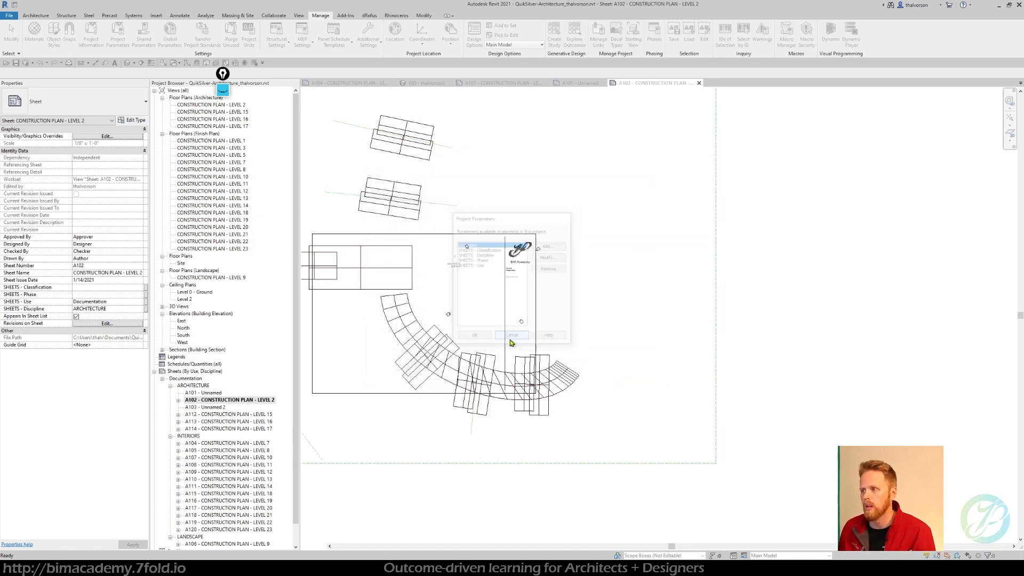
Step: Return to Grasshopper and connect the SHEETS - Discipline Panel to Set Element Parameter's ParameterKey input, placing it just before the component
{"action": "left_click", "coordinate": [478, 190]}
{"action": "key", "text": "super+Tab"}
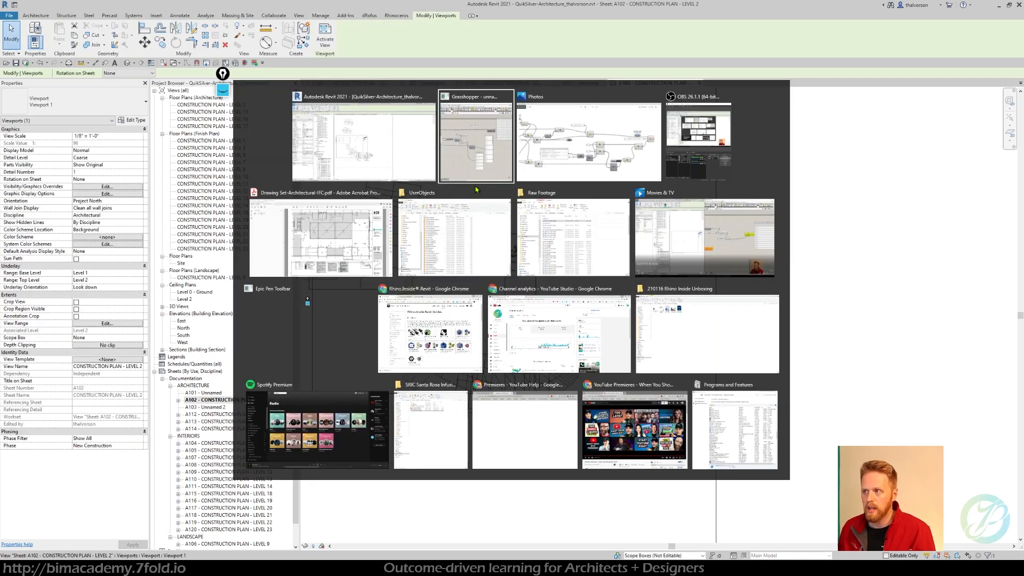
{"action": "left_click", "coordinate": [482, 163]}
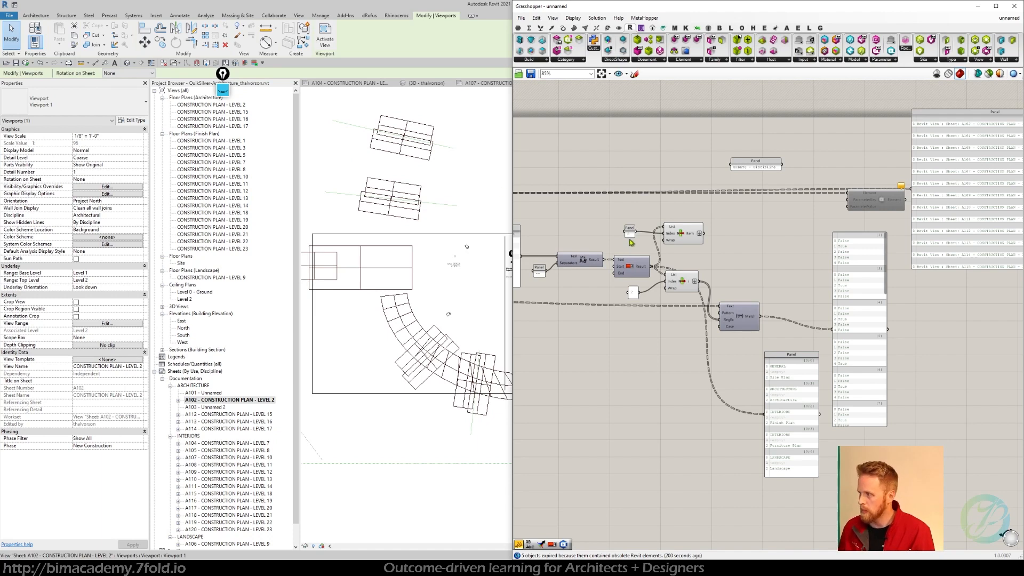
{"action": "left_click_drag", "start_coordinate": [867, 200], "coordinate": [858, 209]}
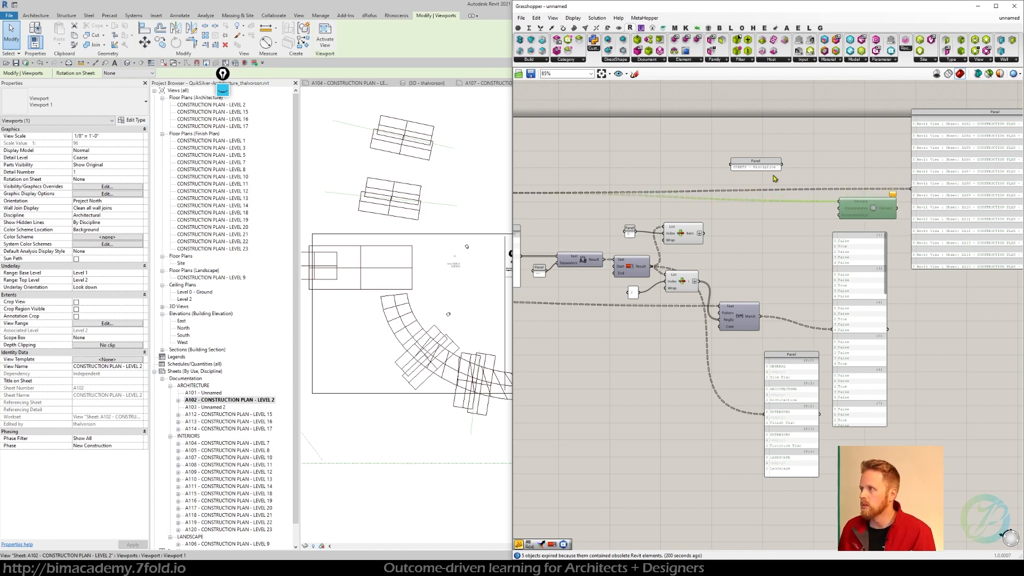
{"action": "left_click_drag", "start_coordinate": [782, 166], "coordinate": [787, 205]}
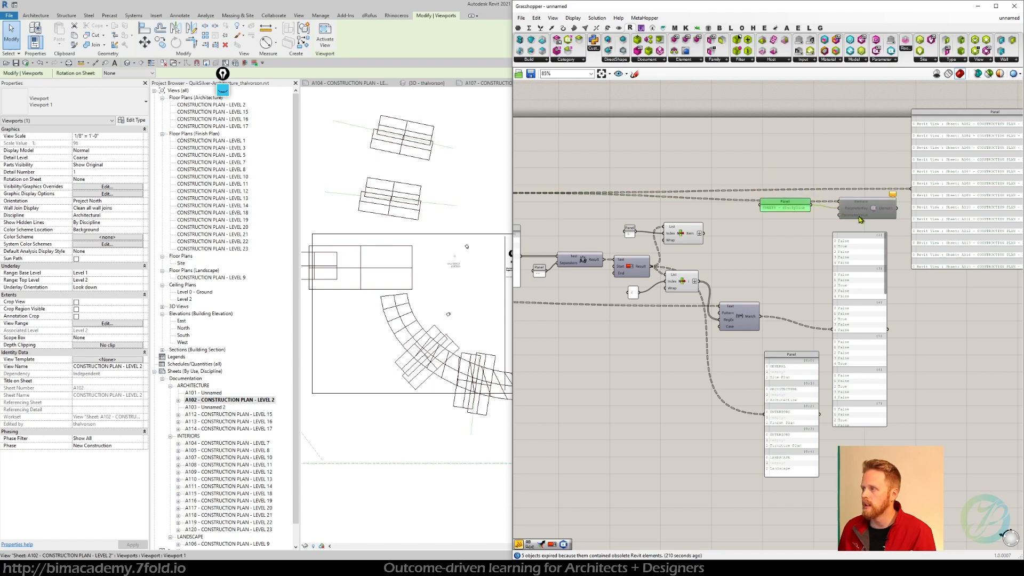
Step: Shift Set Element Parameter slightly and move the match results Panel farther from the Match component to make room
{"action": "scroll", "coordinate": [860, 219], "scroll_direction": "up", "scroll_amount": 3}
{"action": "left_click", "coordinate": [814, 216]}
{"action": "left_click_drag", "start_coordinate": [850, 214], "coordinate": [841, 209]}
{"action": "scroll", "coordinate": [690, 254], "scroll_direction": "down", "scroll_amount": 1}
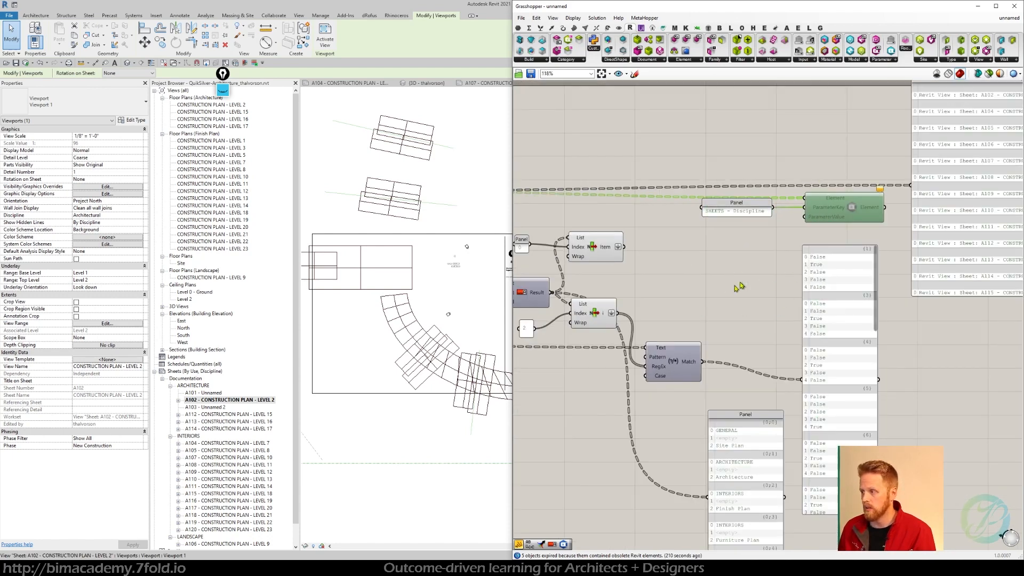
{"action": "left_click_drag", "start_coordinate": [830, 297], "coordinate": [880, 291]}
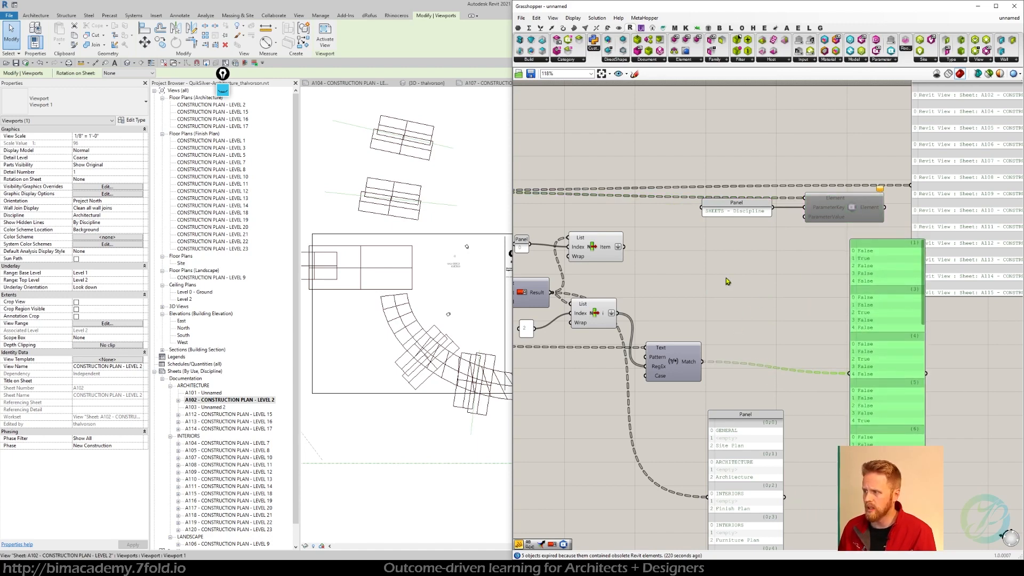
{"action": "left_click", "coordinate": [693, 284]}
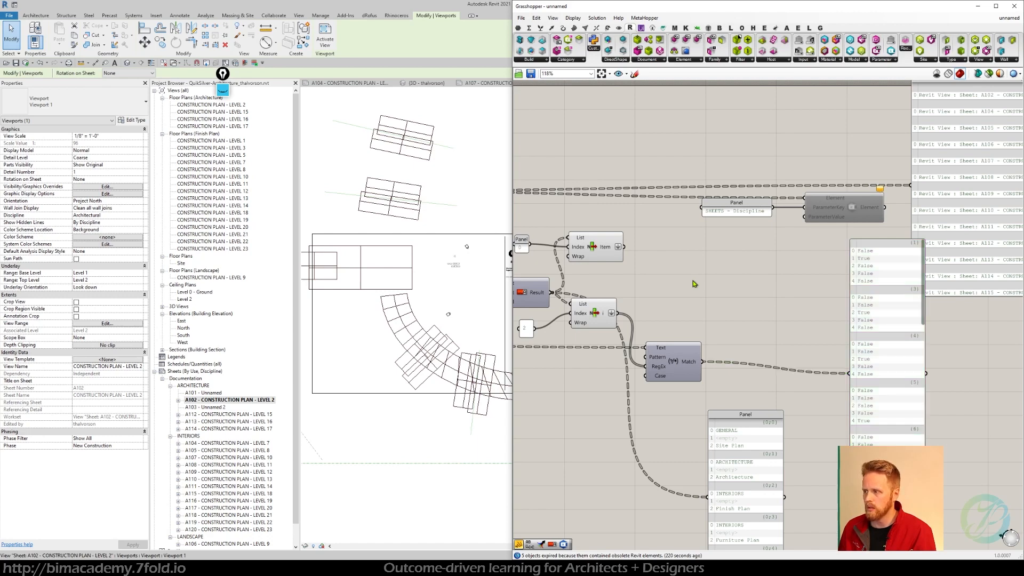
Step: Add a Member Index component between the text Match component and its results Panel
{"action": "left_click", "coordinate": [540, 29]}
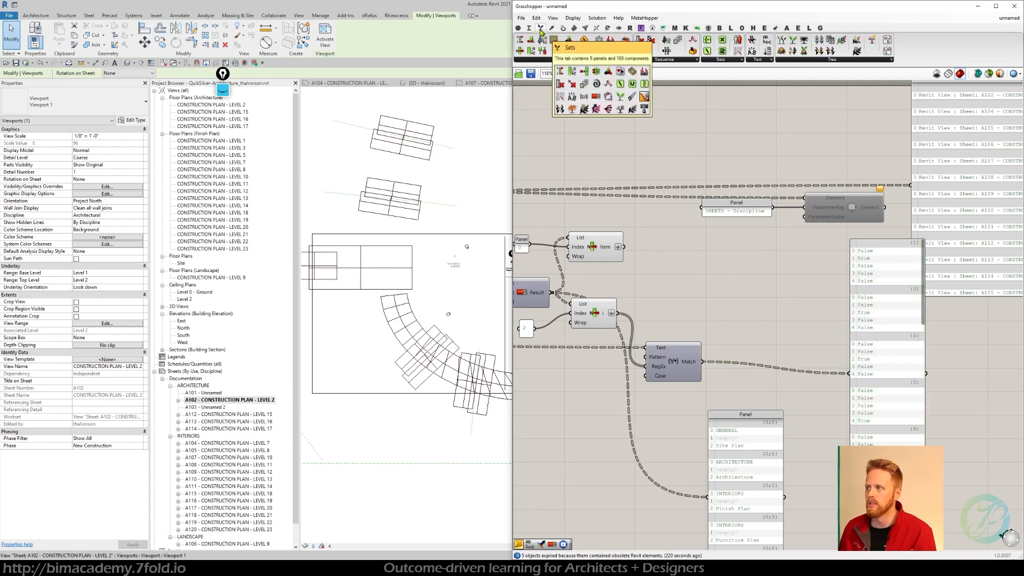
{"action": "left_click", "coordinate": [723, 59]}
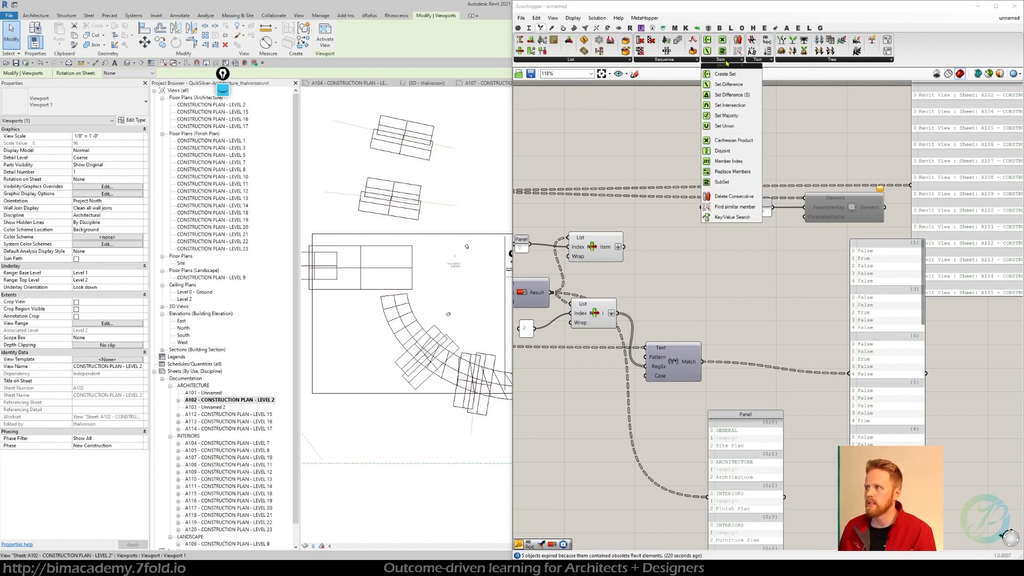
{"action": "left_click", "coordinate": [753, 161]}
{"action": "left_click", "coordinate": [773, 331]}
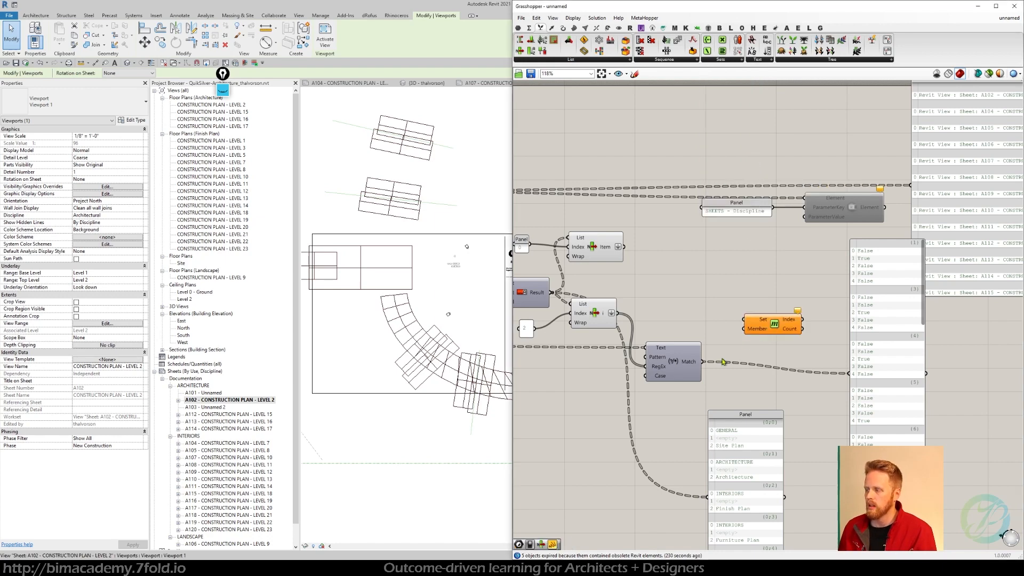
{"action": "right_click_drag", "start_coordinate": [723, 362], "coordinate": [694, 343]}
{"action": "left_click", "coordinate": [740, 306]}
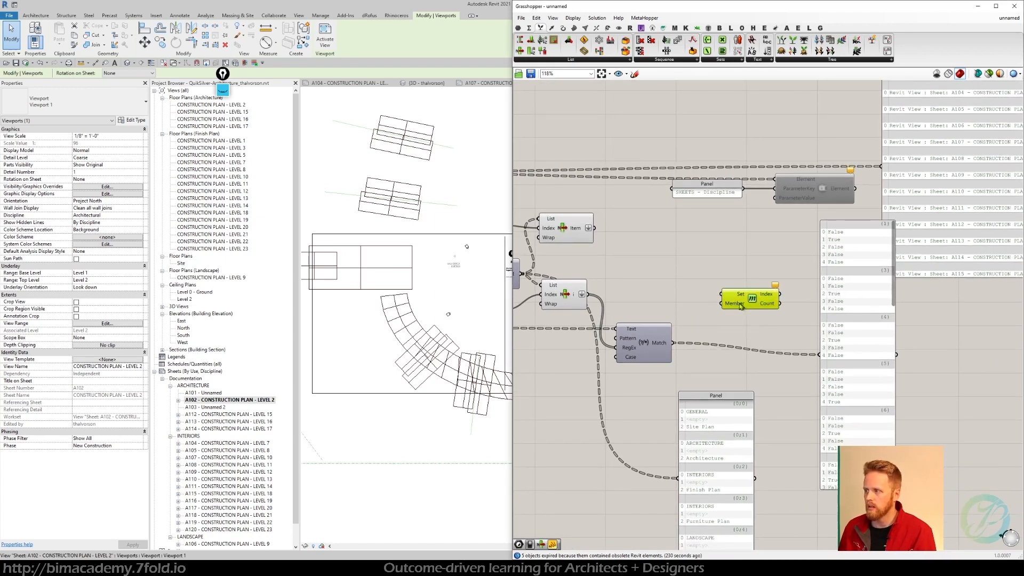
Step: Add a Boolean Toggle set to True and connect it to Member Index's Member input
{"action": "double_click", "coordinate": [669, 307]}
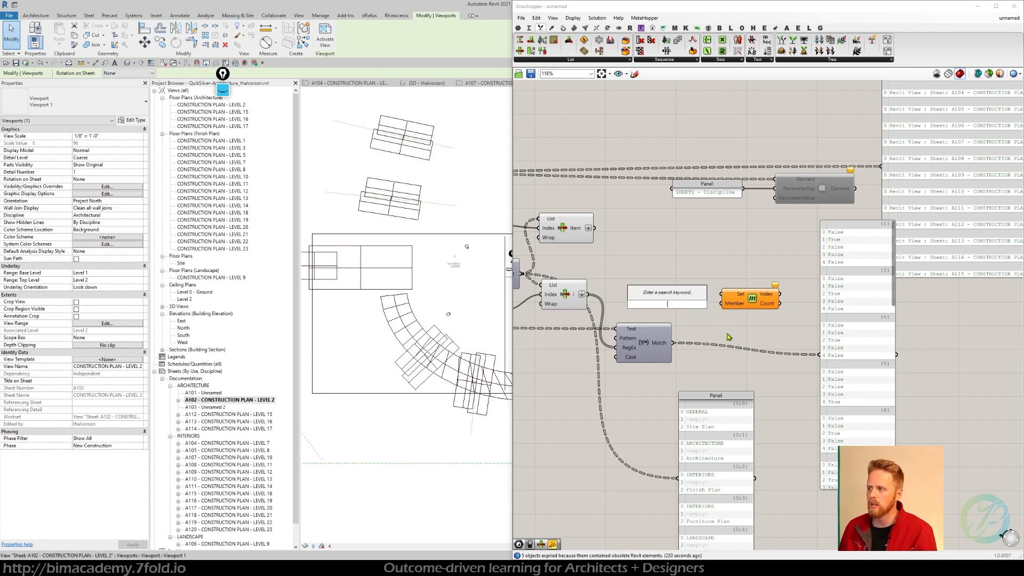
{"action": "type", "text": "bool"}
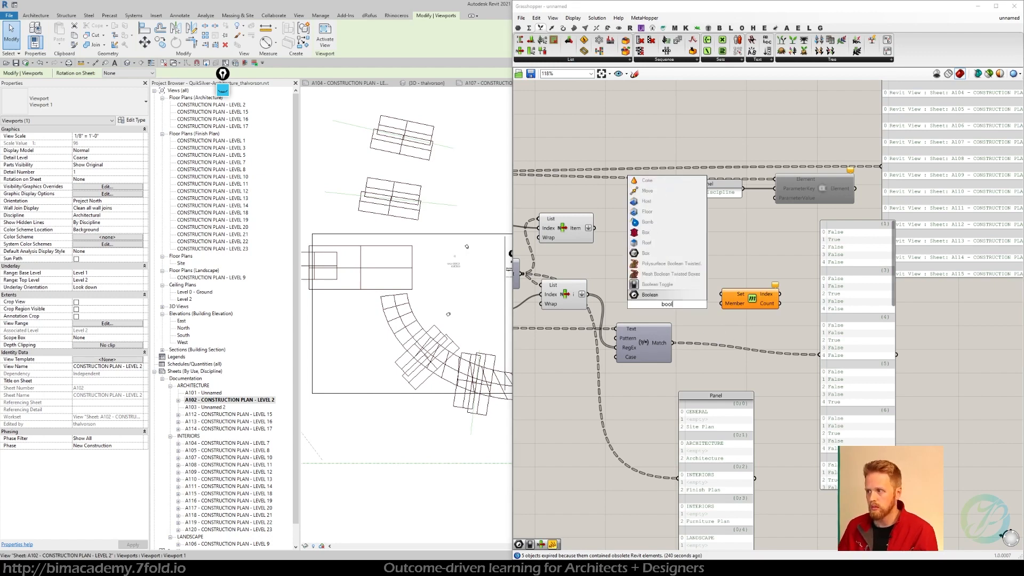
{"action": "key", "text": "Return"}
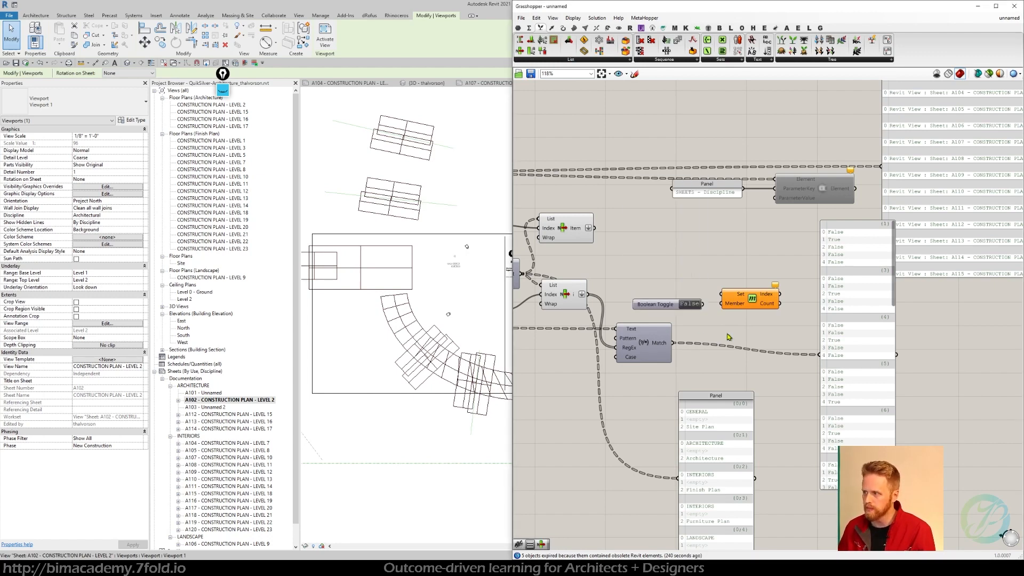
{"action": "double_click", "coordinate": [687, 305]}
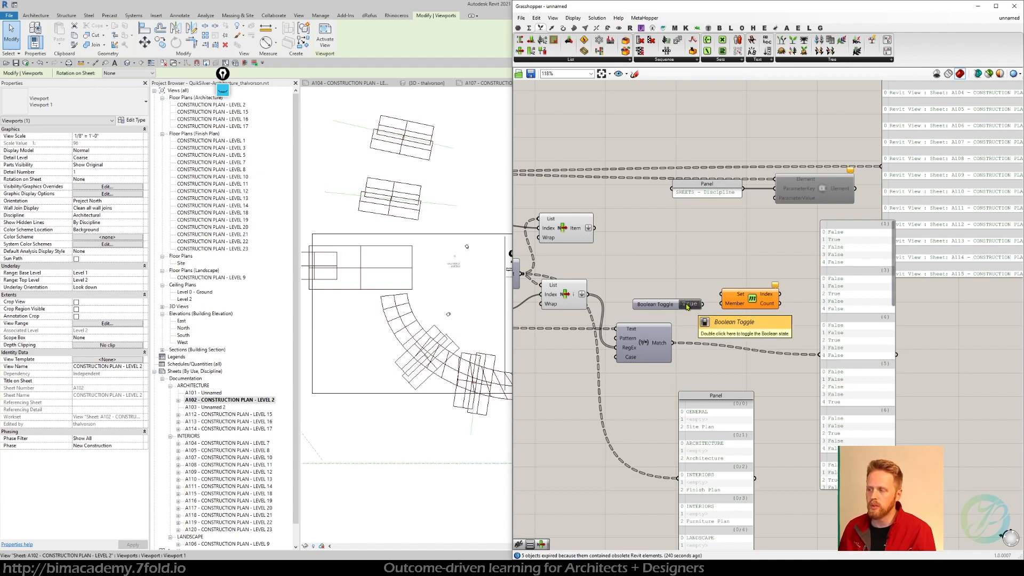
{"action": "left_click", "coordinate": [733, 304]}
Step: Connect the Match output to Member Index's Set input and feed its Index output into the results Panel
{"action": "left_click_drag", "start_coordinate": [659, 343], "coordinate": [720, 304]}
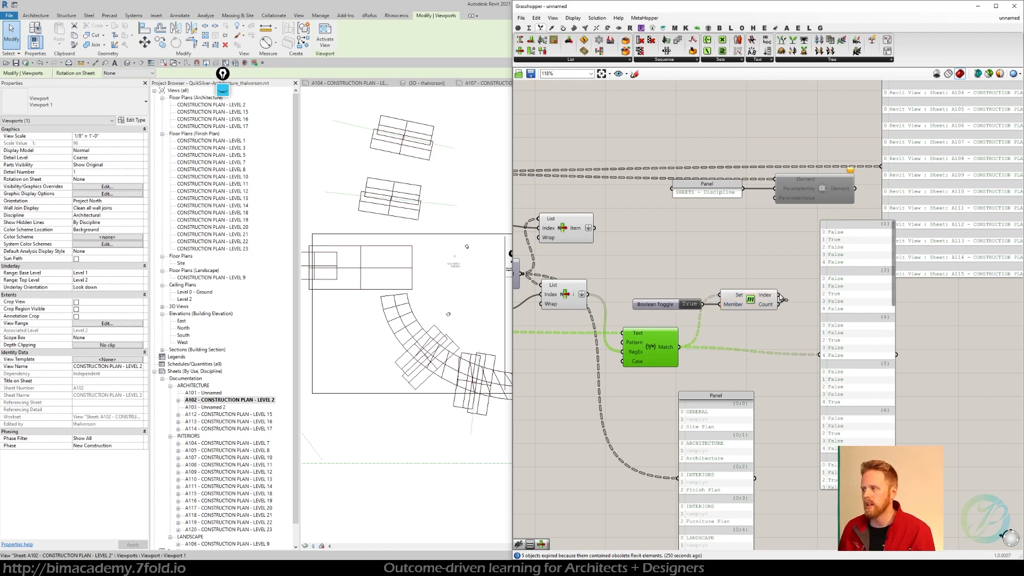
{"action": "left_click_drag", "start_coordinate": [784, 327], "coordinate": [819, 354]}
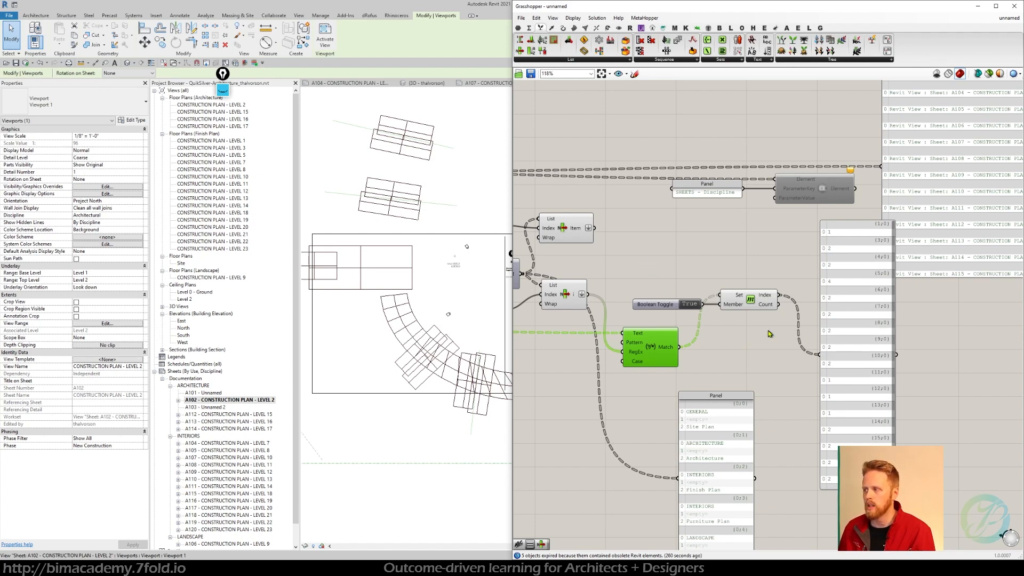
Step: Preview the plan types and instead the disciplines in the lower Panel, and compare them with the discipline mapping Panel
{"action": "right_click_drag", "start_coordinate": [750, 373], "coordinate": [782, 372]}
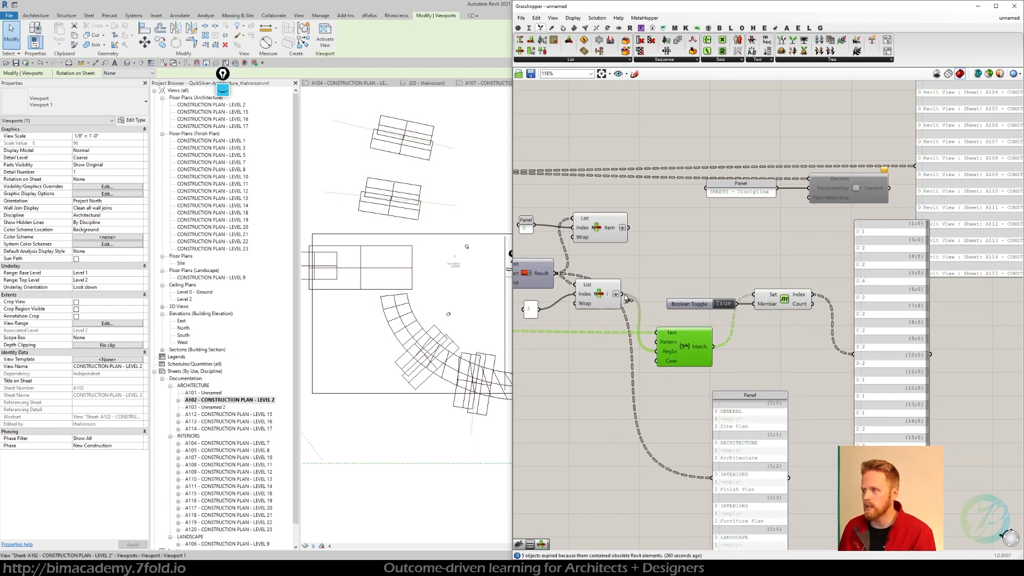
{"action": "left_click_drag", "start_coordinate": [621, 294], "coordinate": [713, 478]}
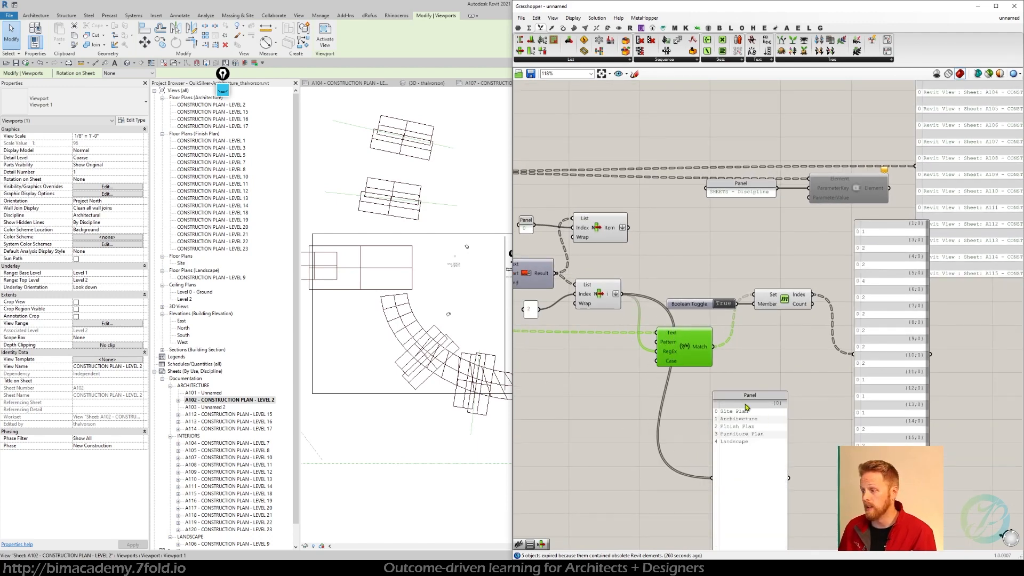
{"action": "left_click_drag", "start_coordinate": [628, 228], "coordinate": [712, 477]}
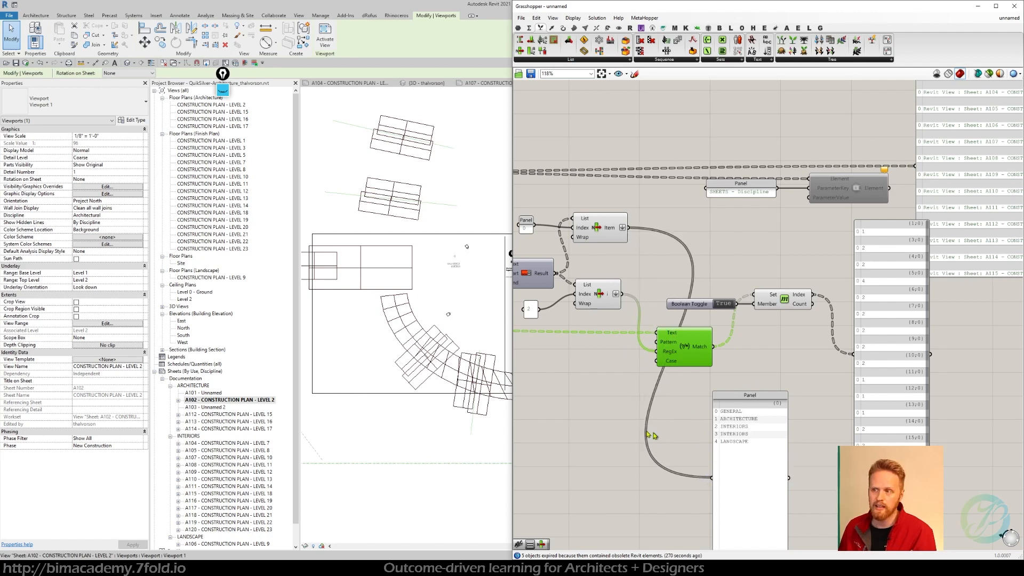
{"action": "right_click_drag", "start_coordinate": [616, 397], "coordinate": [862, 408]}
{"action": "right_click_drag", "start_coordinate": [684, 256], "coordinate": [769, 252]}
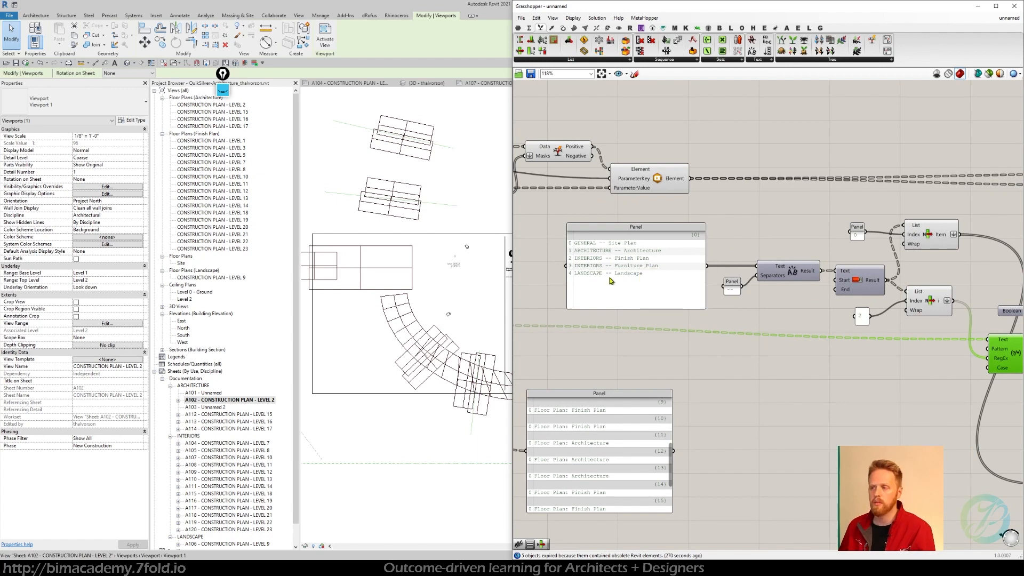
{"action": "left_click", "coordinate": [644, 278]}
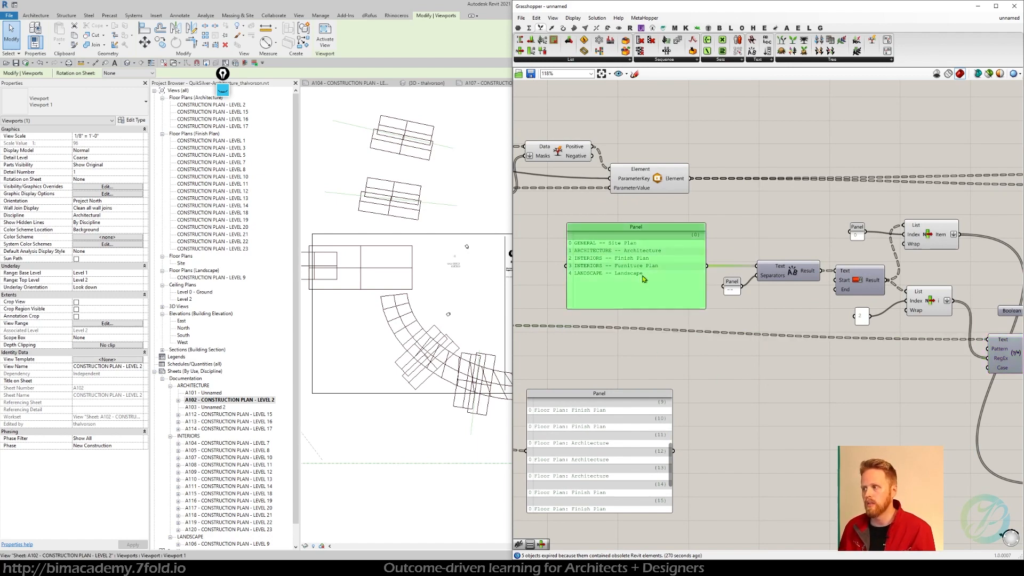
{"action": "left_click", "coordinate": [807, 398]}
{"action": "right_click_drag", "start_coordinate": [926, 384], "coordinate": [620, 361]}
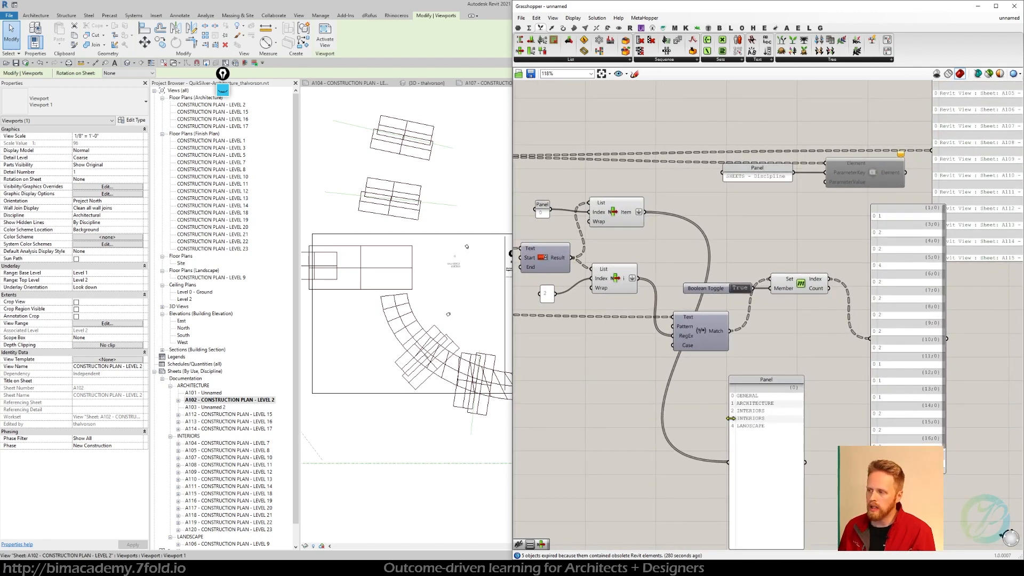
Step: Move the index results Panel aside and add a List Item component between it and Member Index
{"action": "right_click_drag", "start_coordinate": [811, 331], "coordinate": [783, 329]}
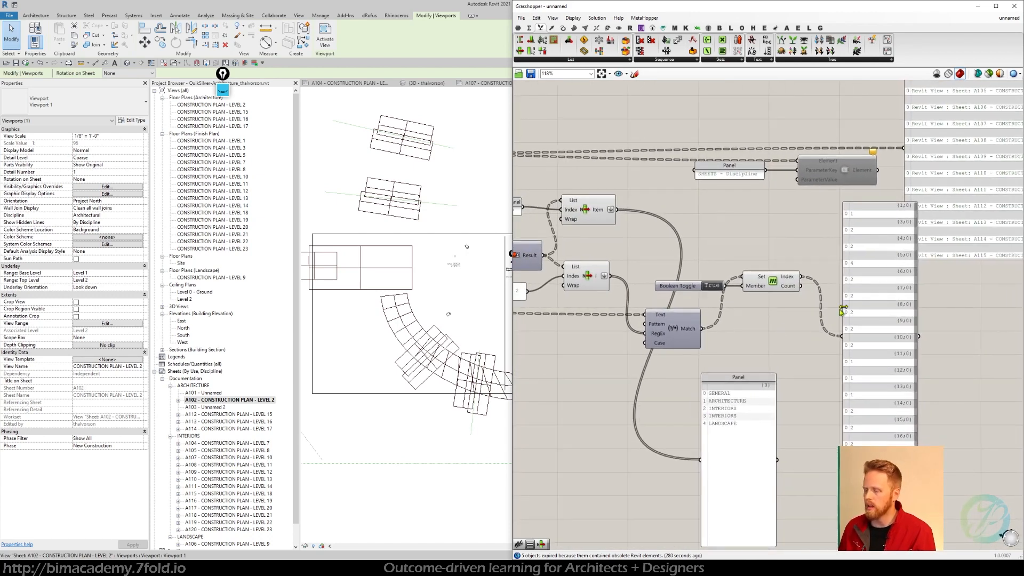
{"action": "left_click_drag", "start_coordinate": [872, 286], "coordinate": [922, 282]}
{"action": "left_click", "coordinate": [816, 244]}
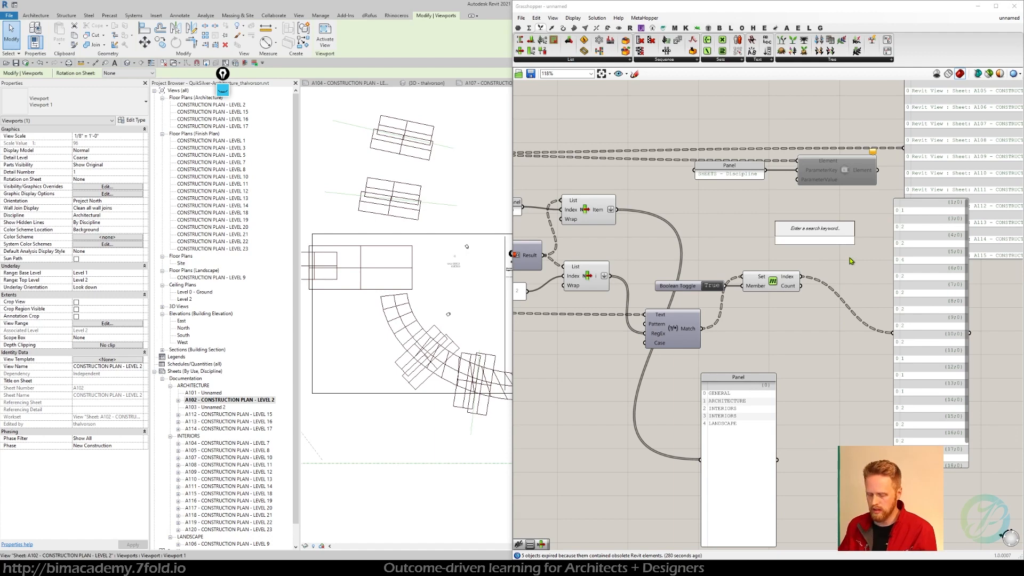
{"action": "type", "text": "item"}
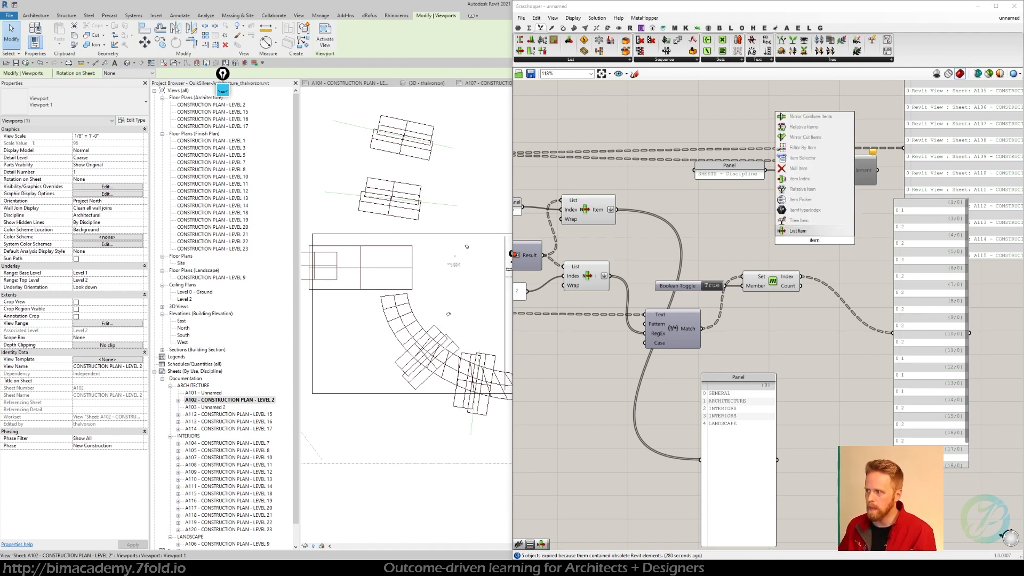
{"action": "key", "text": "Return"}
{"action": "left_click_drag", "start_coordinate": [801, 248], "coordinate": [816, 244]}
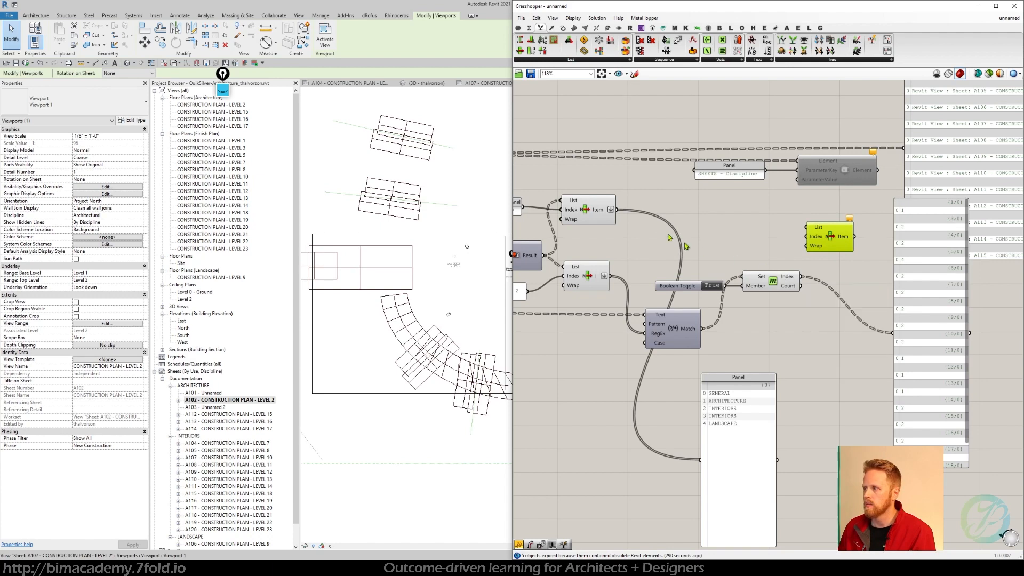
Step: Connect the discipline list and Member Index's Index output to the new List Item, and show its Item output in the results Panel
{"action": "left_click_drag", "start_coordinate": [618, 210], "coordinate": [847, 221]}
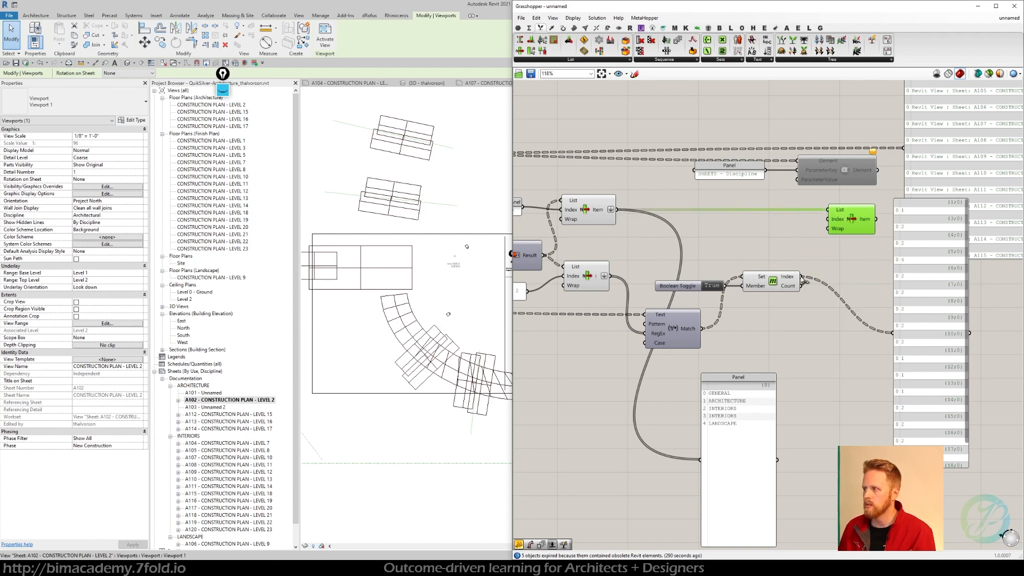
{"action": "left_click_drag", "start_coordinate": [801, 277], "coordinate": [823, 225]}
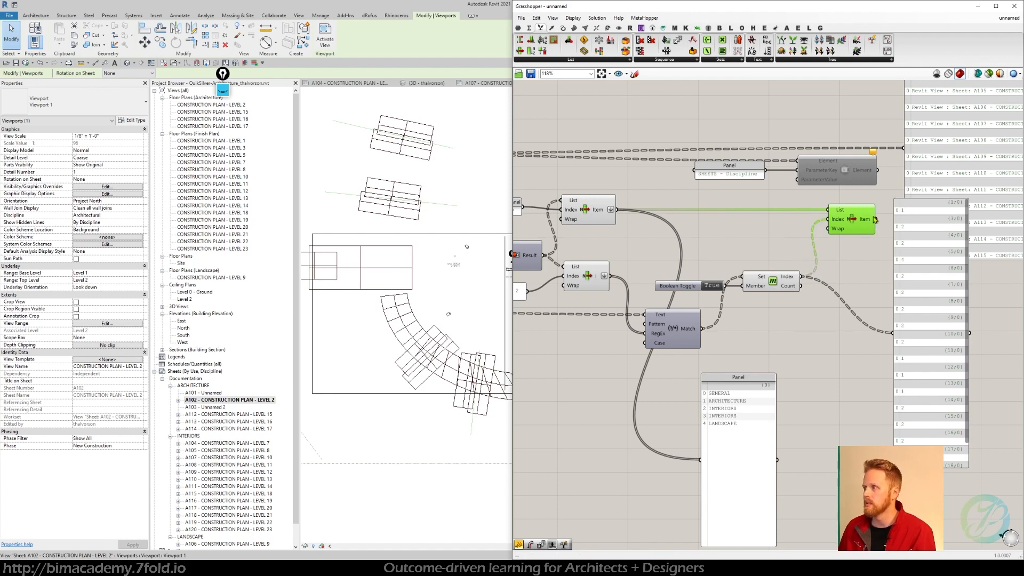
{"action": "left_click_drag", "start_coordinate": [875, 219], "coordinate": [894, 334]}
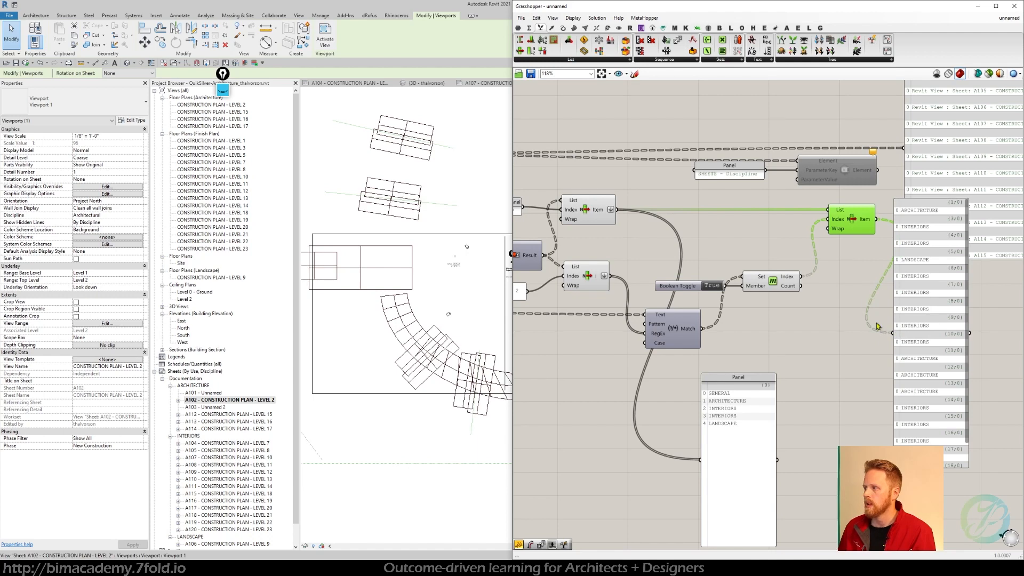
Step: Move the SHEETS - Discipline Panel and Set Element Parameter together toward the sheet list Panel, just above the new List Item
{"action": "right_click_drag", "start_coordinate": [855, 284], "coordinate": [724, 351]}
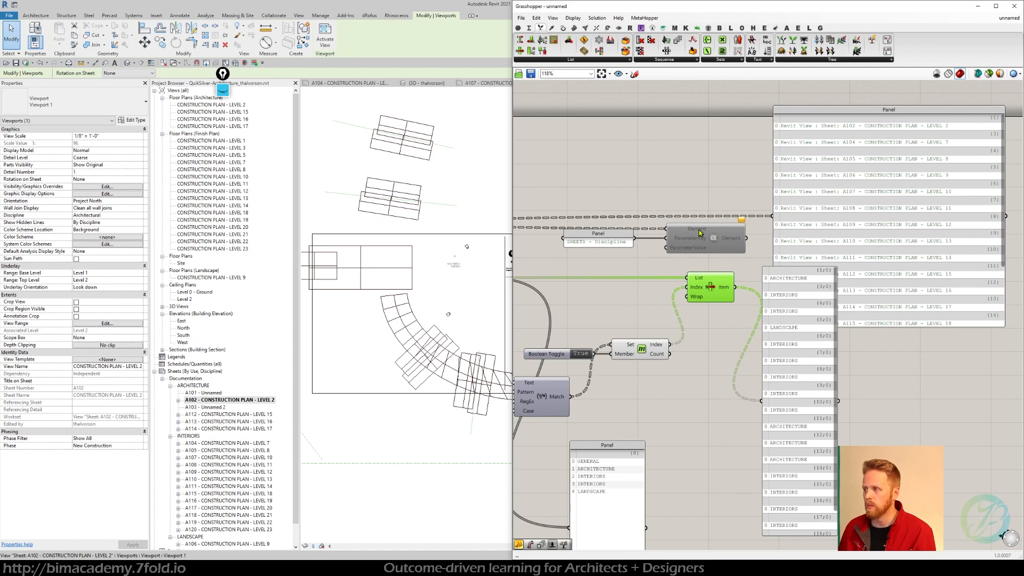
{"action": "left_click_drag", "start_coordinate": [727, 206], "coordinate": [596, 267]}
{"action": "left_click_drag", "start_coordinate": [704, 243], "coordinate": [761, 236]}
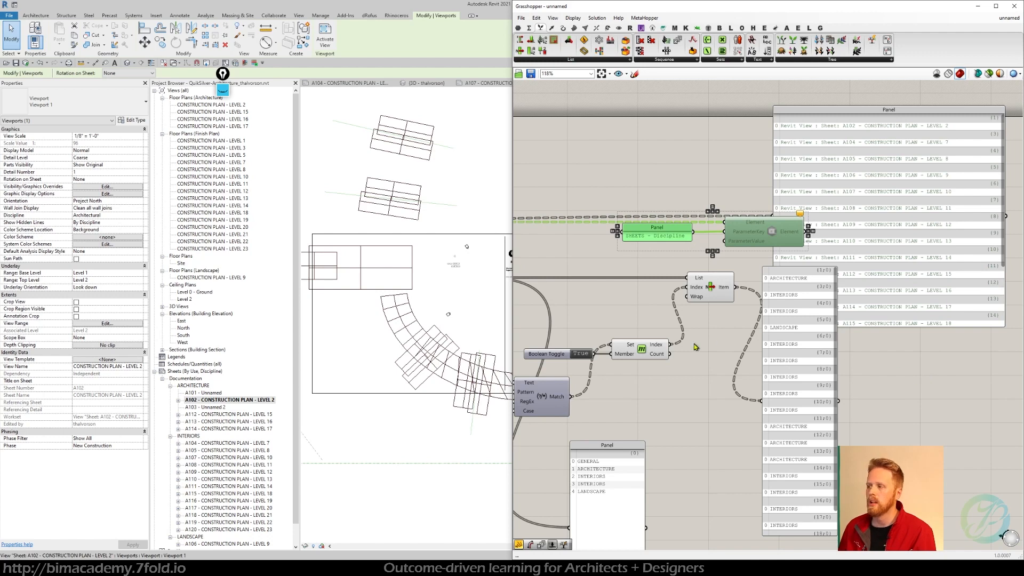
{"action": "left_click", "coordinate": [722, 369]}
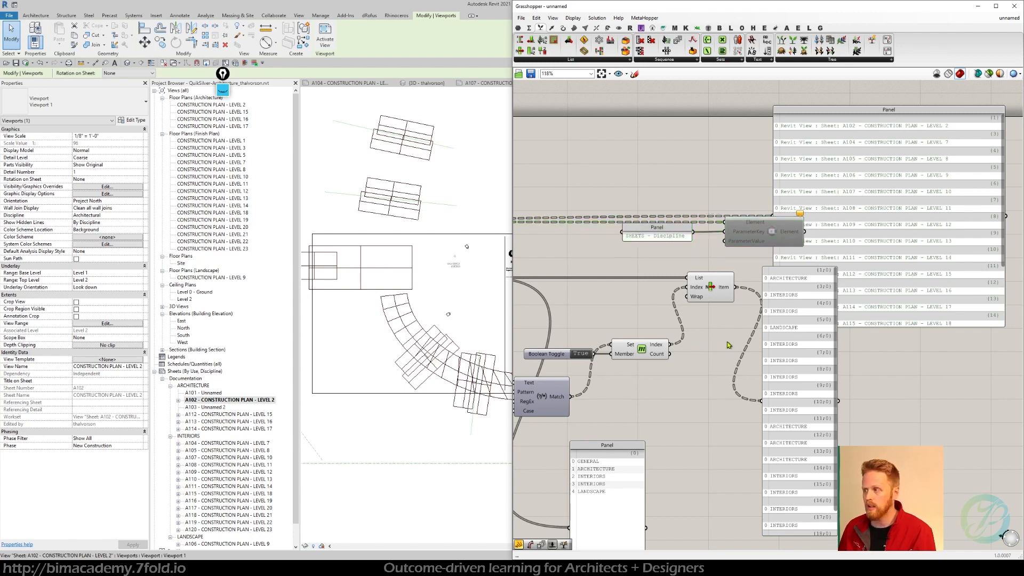
Step: Simplify the new List Item's Item output and place its discipline Panel over the sheet list Panel to compare their branches
{"action": "right_click", "coordinate": [726, 290]}
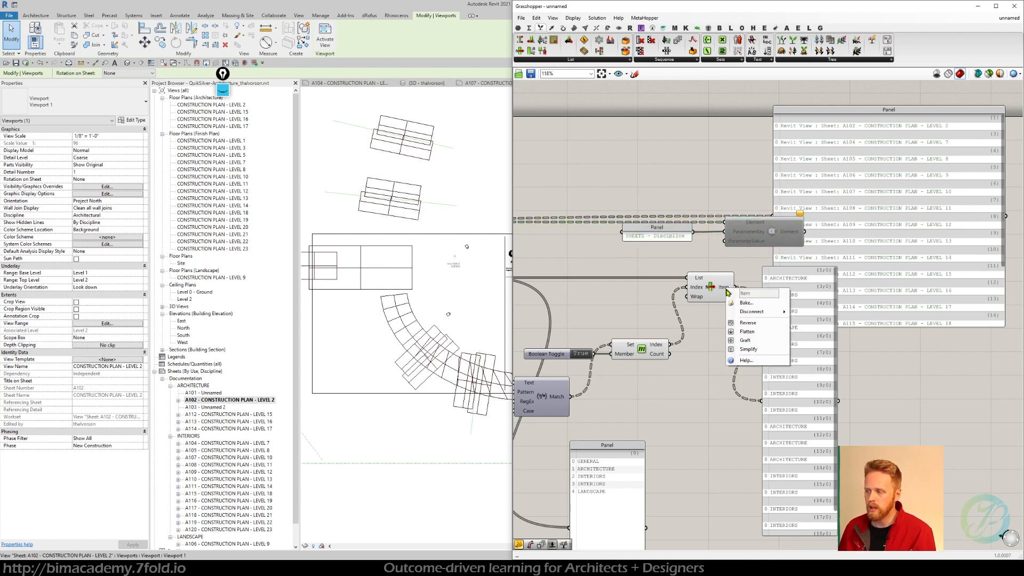
{"action": "left_click", "coordinate": [748, 350]}
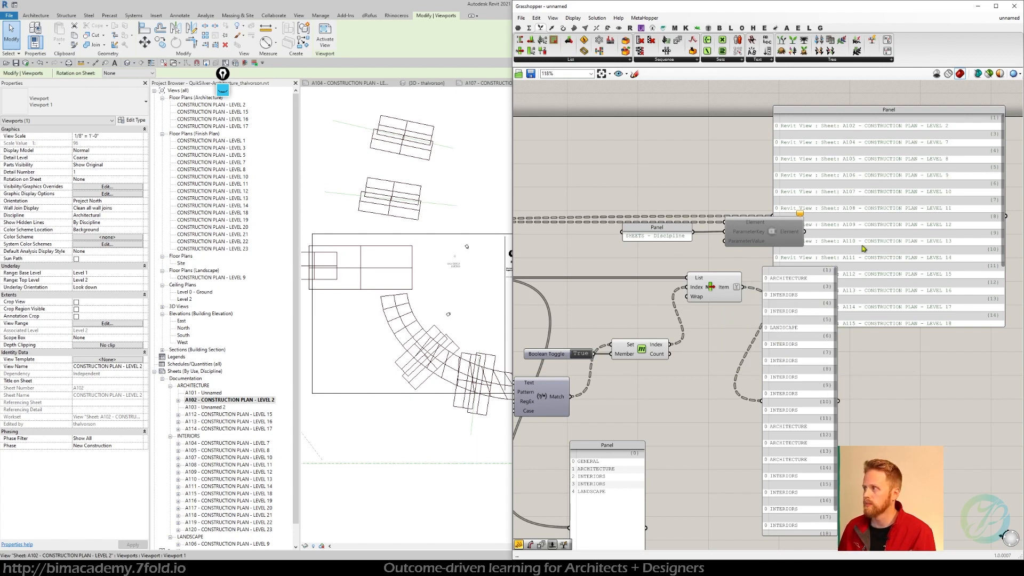
{"action": "left_click_drag", "start_coordinate": [847, 225], "coordinate": [910, 223]}
{"action": "scroll", "coordinate": [781, 187], "scroll_direction": "down", "scroll_amount": 2}
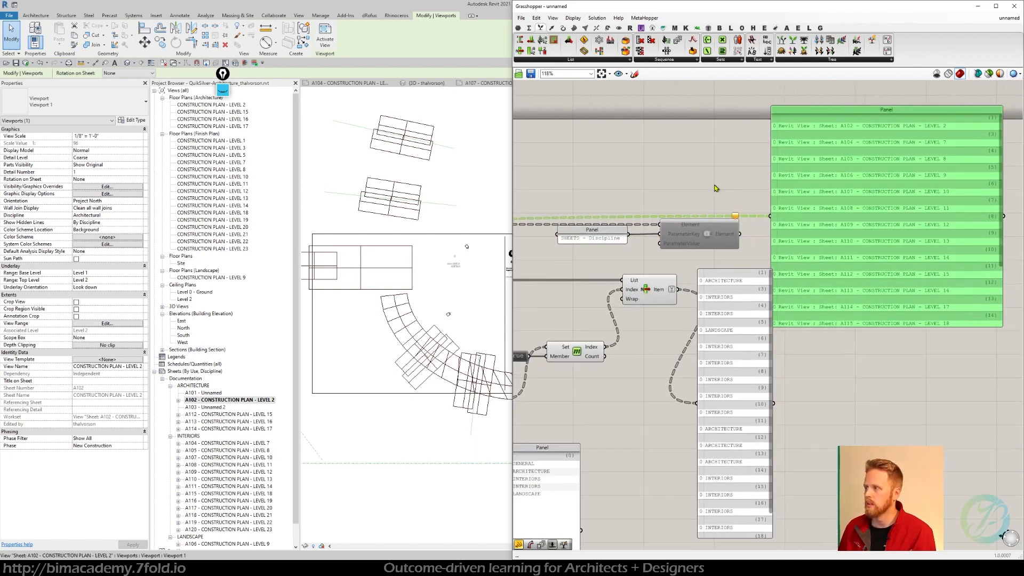
{"action": "left_click_drag", "start_coordinate": [759, 276], "coordinate": [940, 143]}
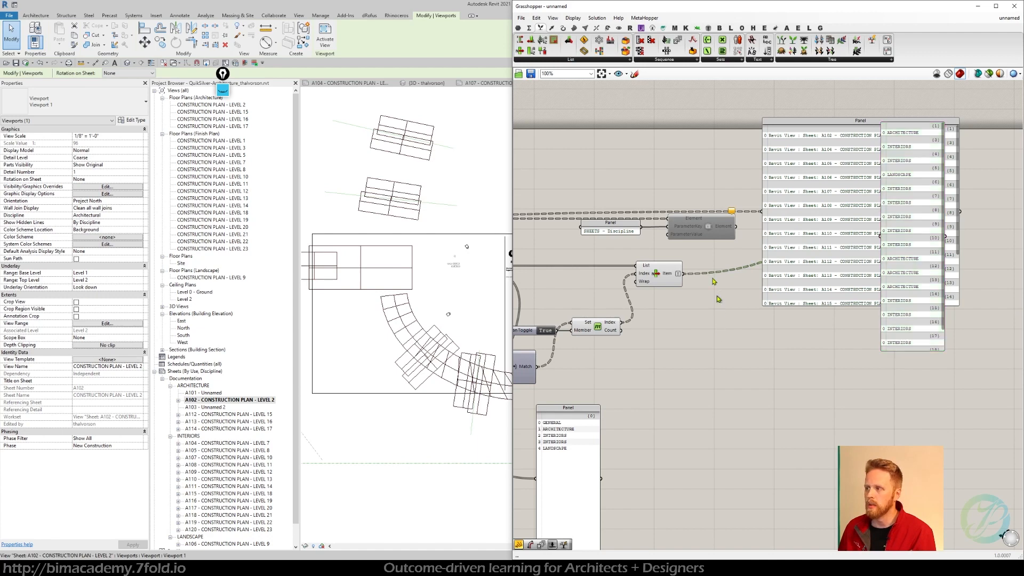
Step: Move Set Element Parameter slightly away from its key Panel and connect the simplified List Item output to its ParameterValue input
{"action": "left_click_drag", "start_coordinate": [707, 234], "coordinate": [736, 234]}
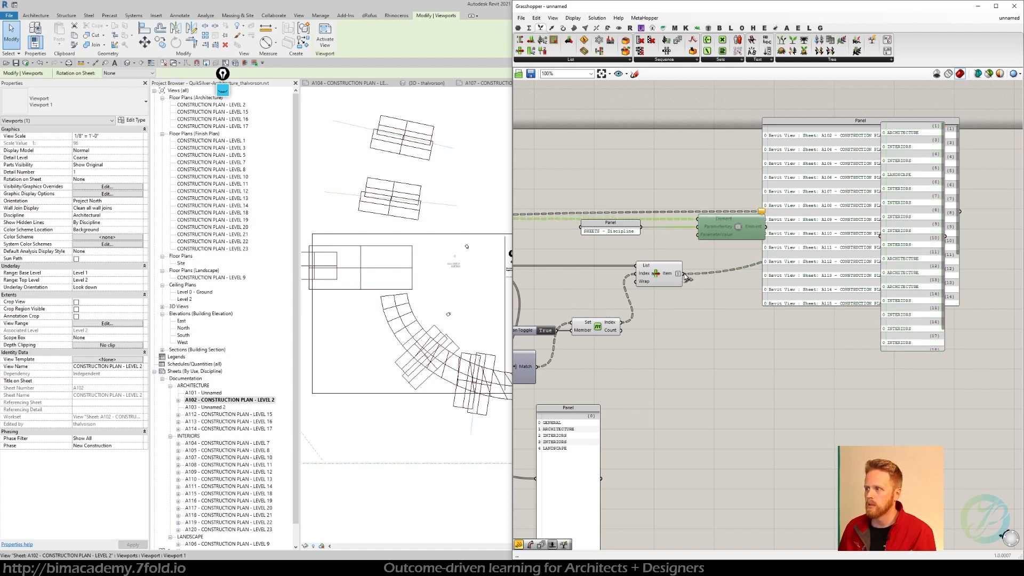
{"action": "left_click_drag", "start_coordinate": [685, 273], "coordinate": [698, 234]}
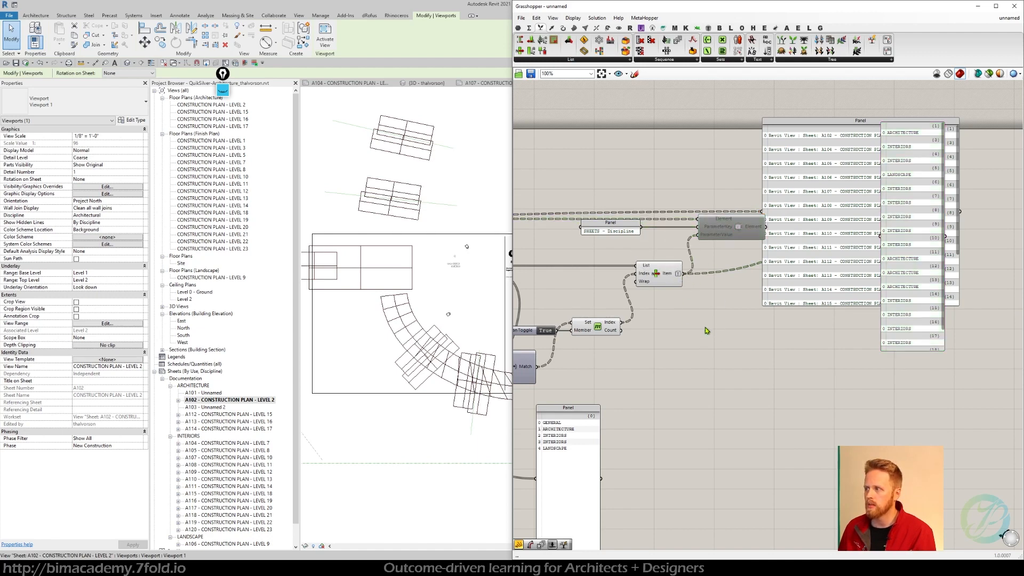
Step: Move the sheet list Panel clear of Set Element Parameter and enable that component to write the sheet disciplines
{"action": "left_click_drag", "start_coordinate": [794, 296], "coordinate": [884, 296]}
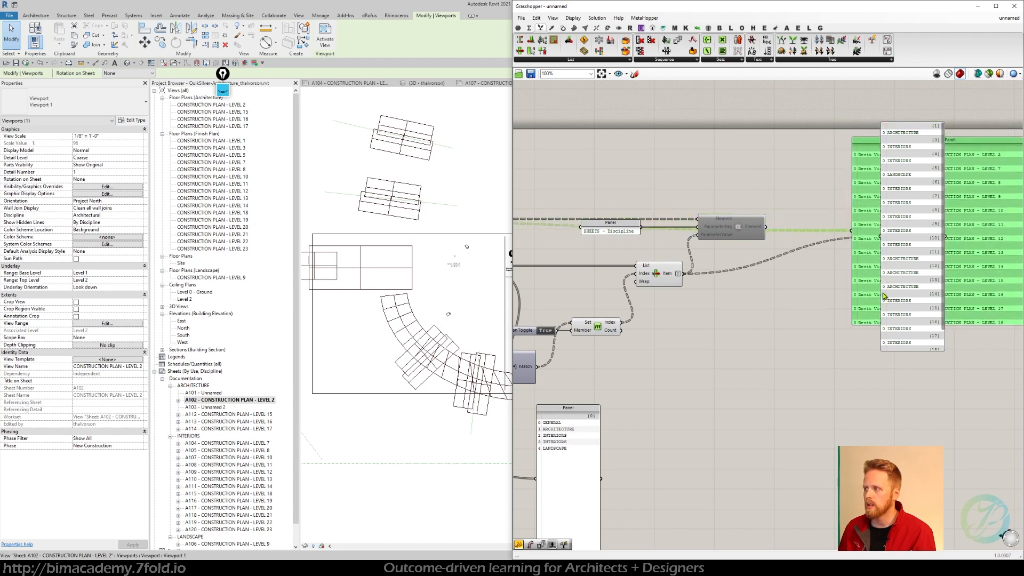
{"action": "left_click", "coordinate": [740, 232]}
{"action": "middle_click", "coordinate": [732, 231]}
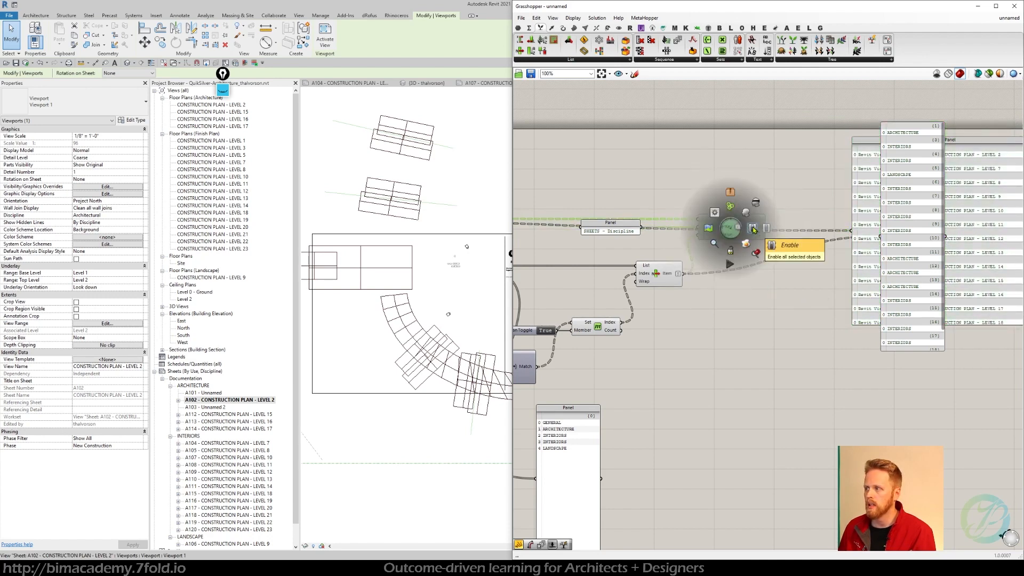
{"action": "left_click", "coordinate": [752, 228]}
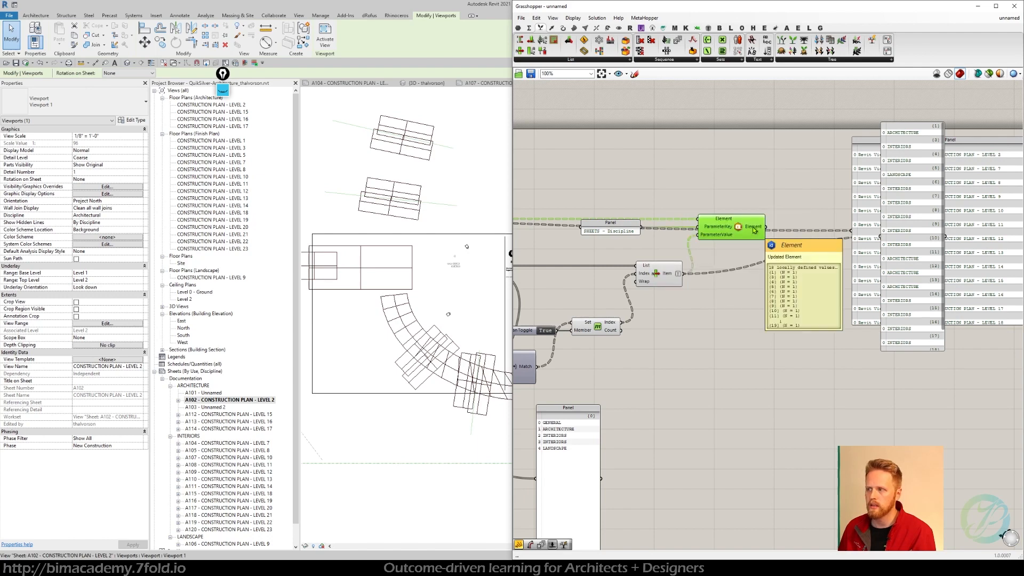
{"action": "left_click", "coordinate": [695, 197]}
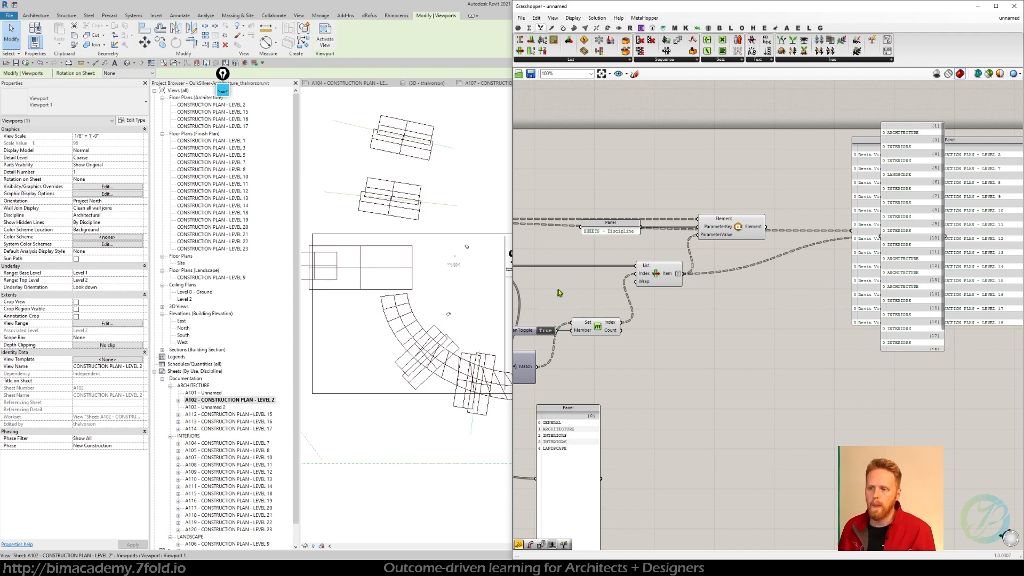
{"action": "scroll", "coordinate": [264, 318], "scroll_direction": "down", "scroll_amount": 1}
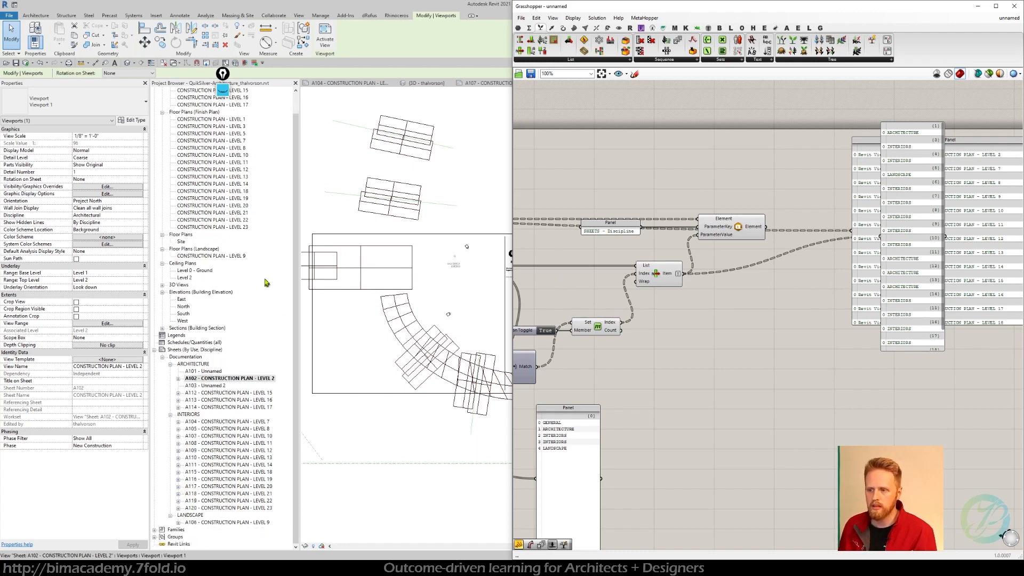
Step: Disable the global Grasshopper solver before editing the discipline mapping
{"action": "right_click_drag", "start_coordinate": [609, 295], "coordinate": [855, 285]}
{"action": "right_click_drag", "start_coordinate": [713, 379], "coordinate": [820, 376]}
{"action": "middle_click", "coordinate": [625, 364]}
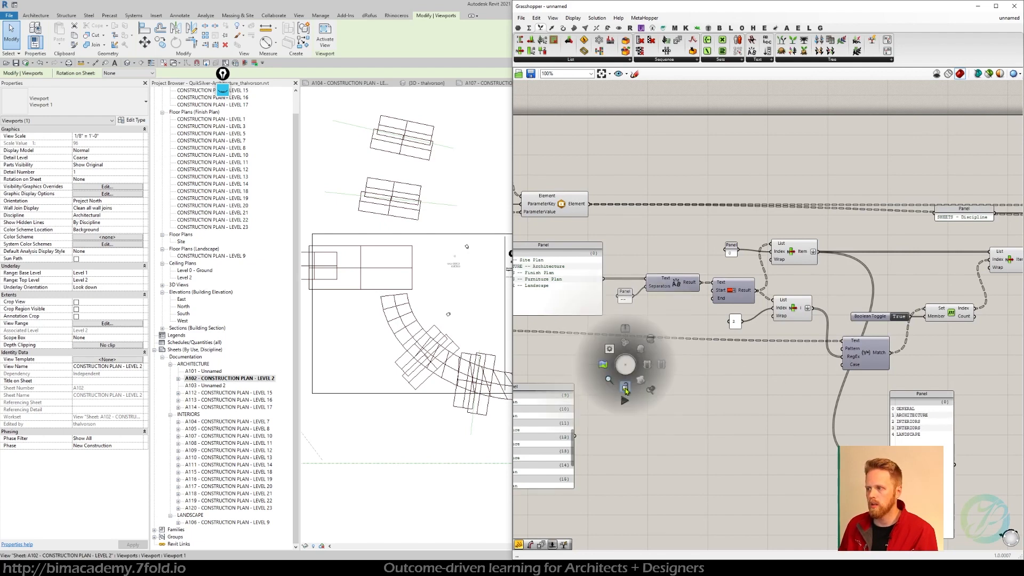
{"action": "left_click", "coordinate": [626, 389]}
Step: Add the line "STRUCTURAL -- Structural" to the end of the discipline mapping Panel
{"action": "right_click_drag", "start_coordinate": [571, 316], "coordinate": [680, 310]}
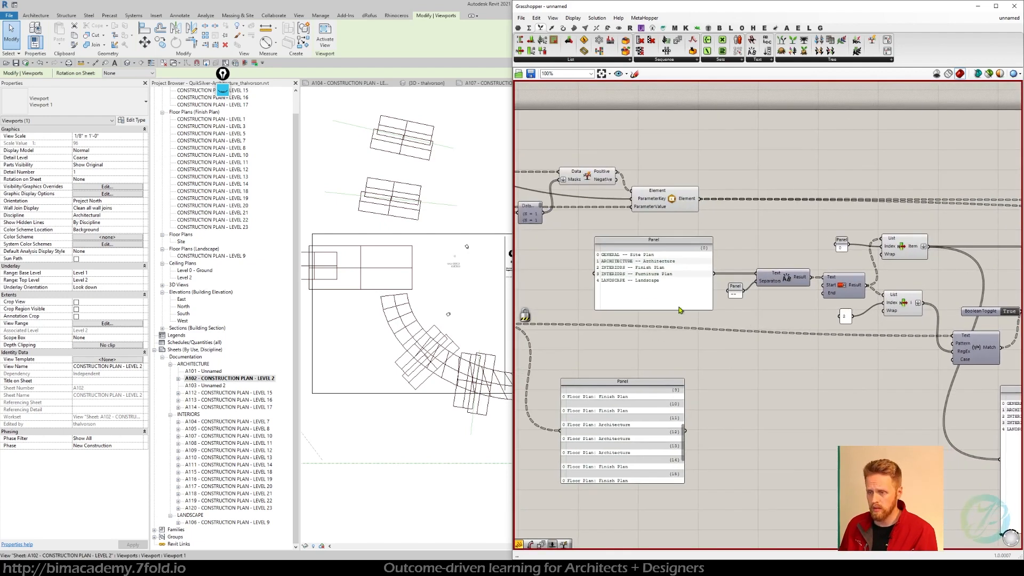
{"action": "double_click", "coordinate": [656, 297]}
{"action": "key", "text": "Right"}
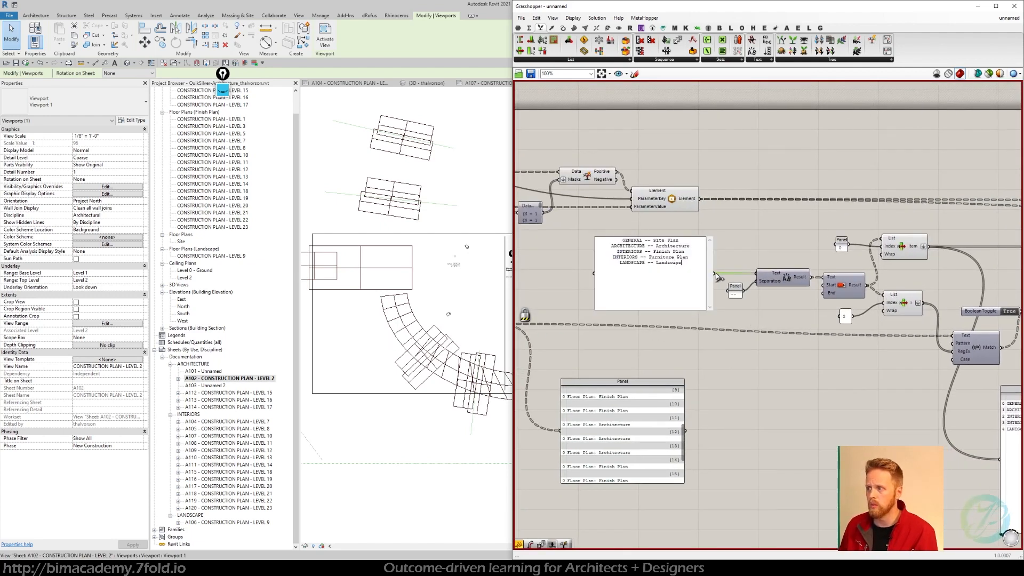
{"action": "key", "text": "Return"}
{"action": "key", "text": "Caps_Lock"}
{"action": "type", "text": "ST"}
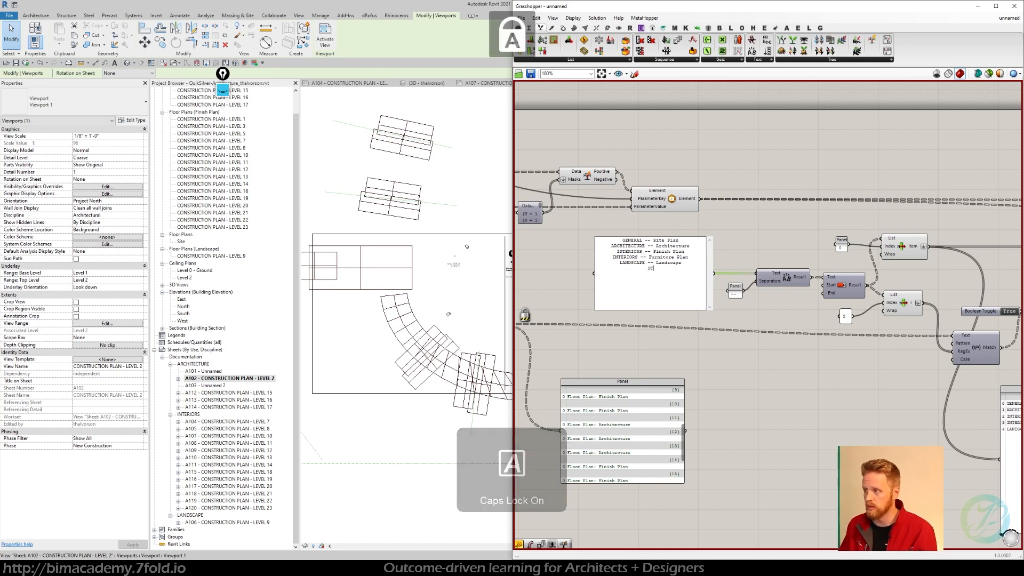
{"action": "type", "text": "RUCTURAL --"}
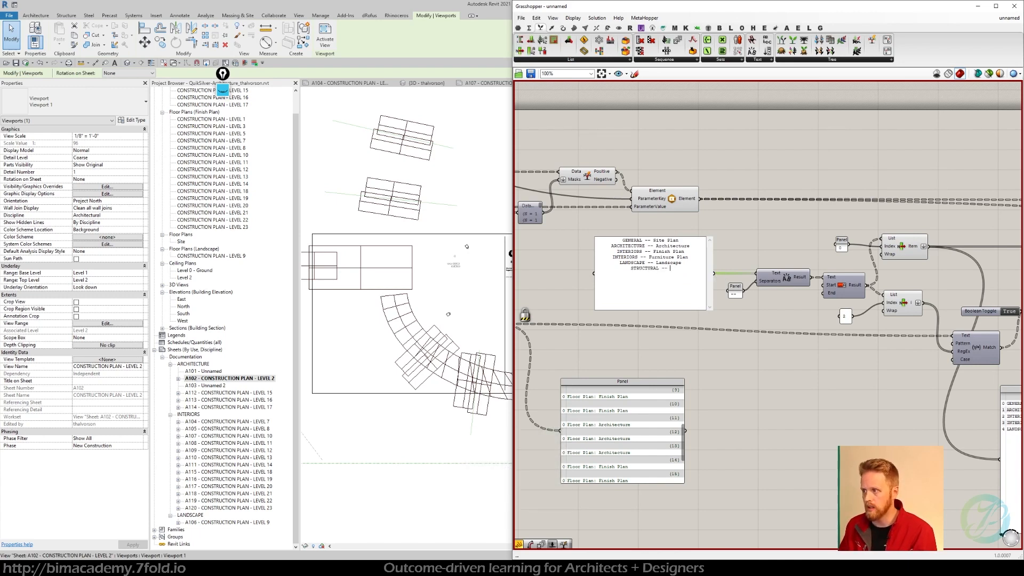
{"action": "key", "text": "Caps_Lock"}
{"action": "type", "text": "Struc"}
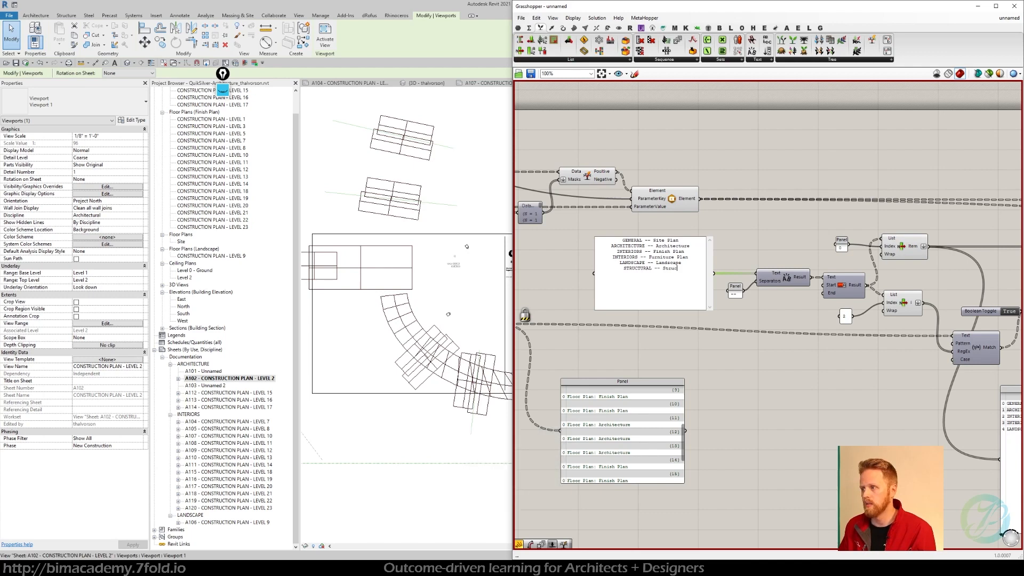
{"action": "type", "text": "tural"}
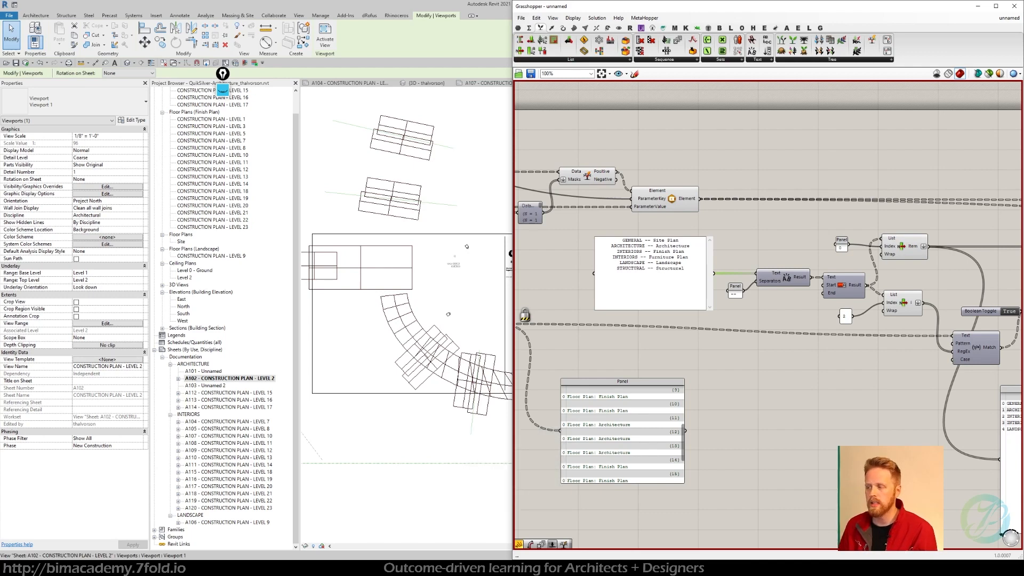
{"action": "left_click", "coordinate": [726, 235]}
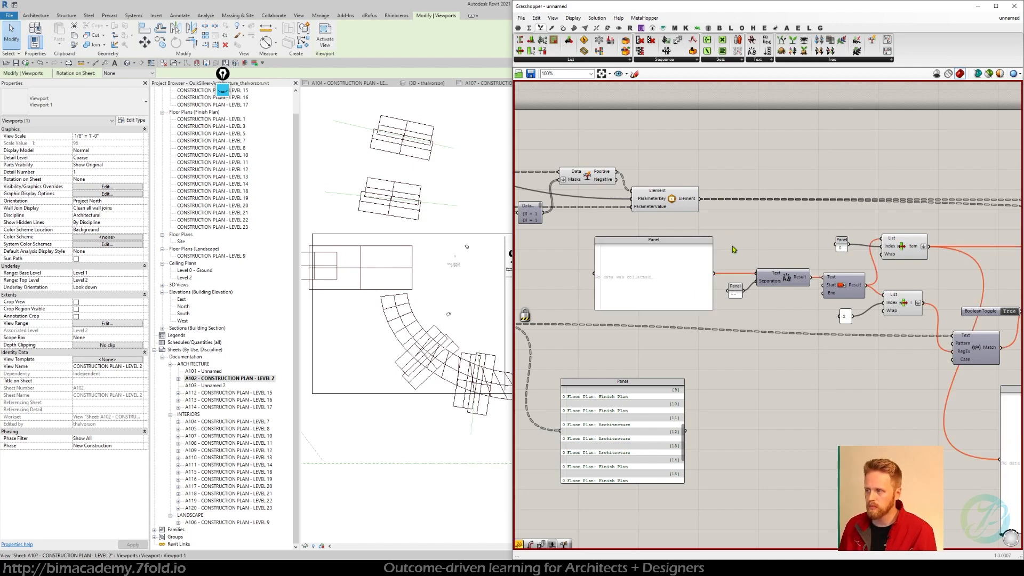
{"action": "left_click", "coordinate": [667, 276]}
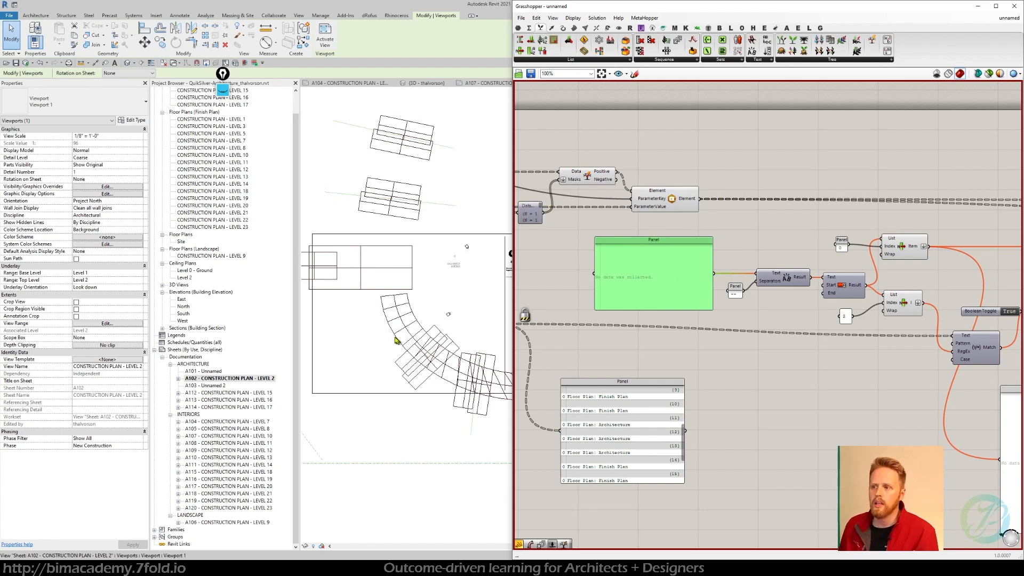
Step: Switch to Revit, activate the Level 2 plan viewport on sheet A102, and duplicate its Architecture floor plan type as Structural
{"action": "double_click", "coordinate": [343, 339]}
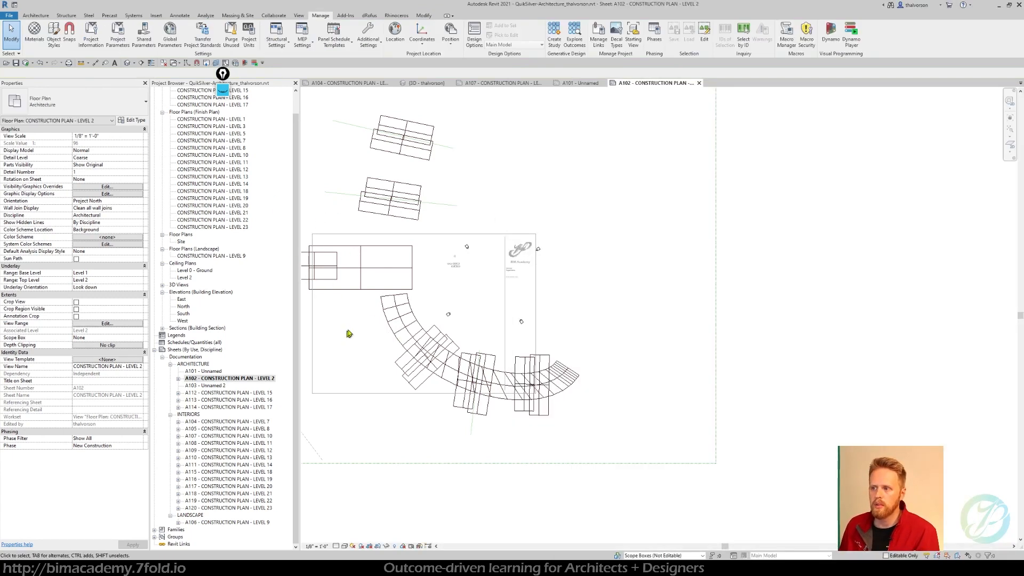
{"action": "middle_click_drag", "start_coordinate": [348, 336], "coordinate": [488, 321]}
{"action": "scroll", "coordinate": [458, 300], "scroll_direction": "down", "scroll_amount": 1}
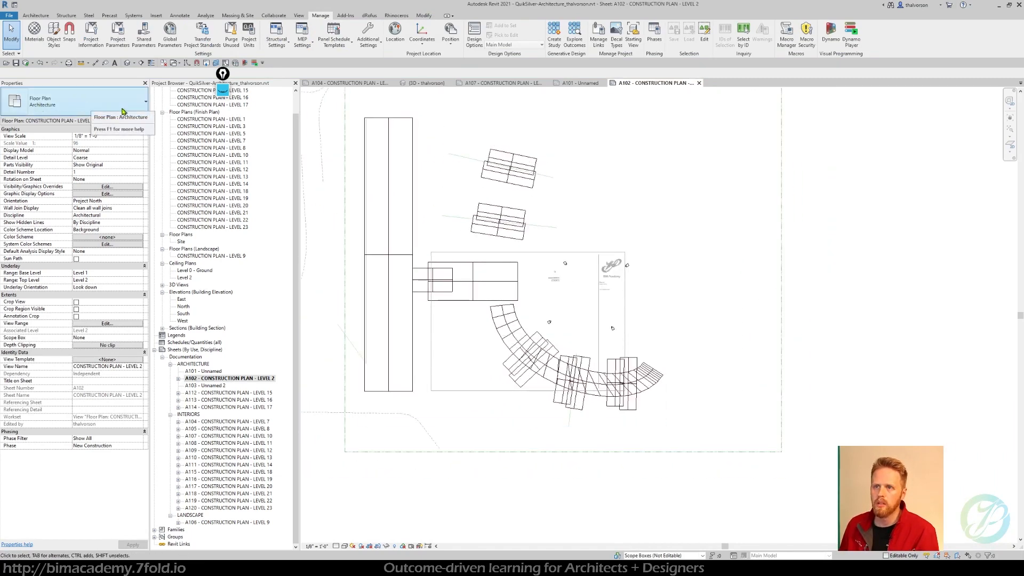
{"action": "left_click", "coordinate": [141, 123]}
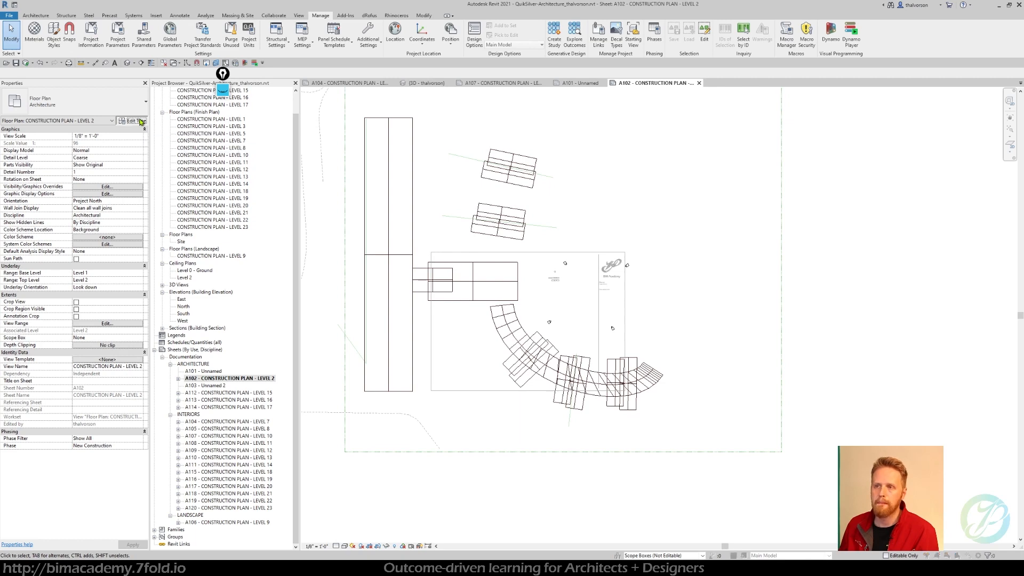
{"action": "left_click", "coordinate": [209, 133]}
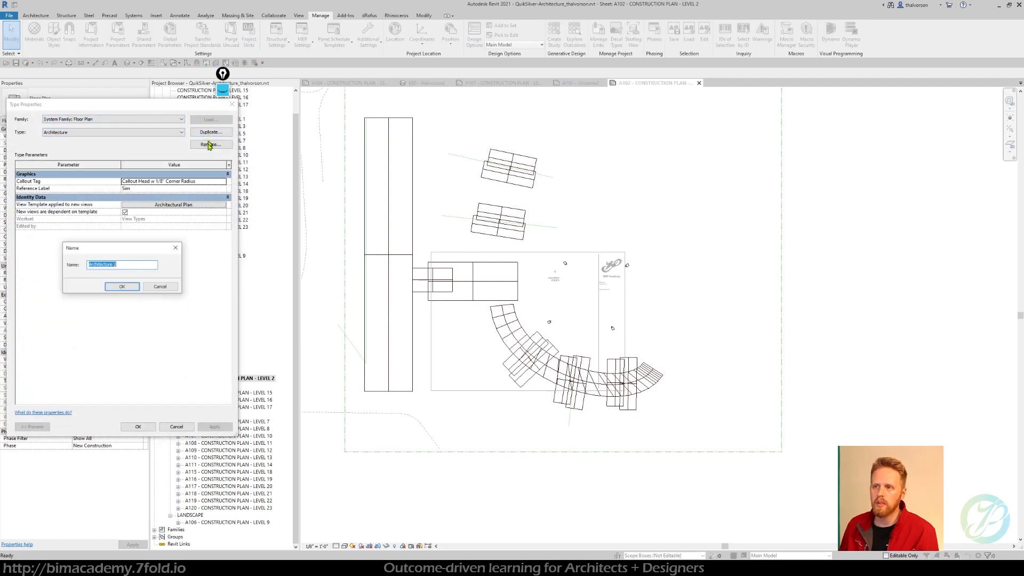
{"action": "type", "text": "Structural"}
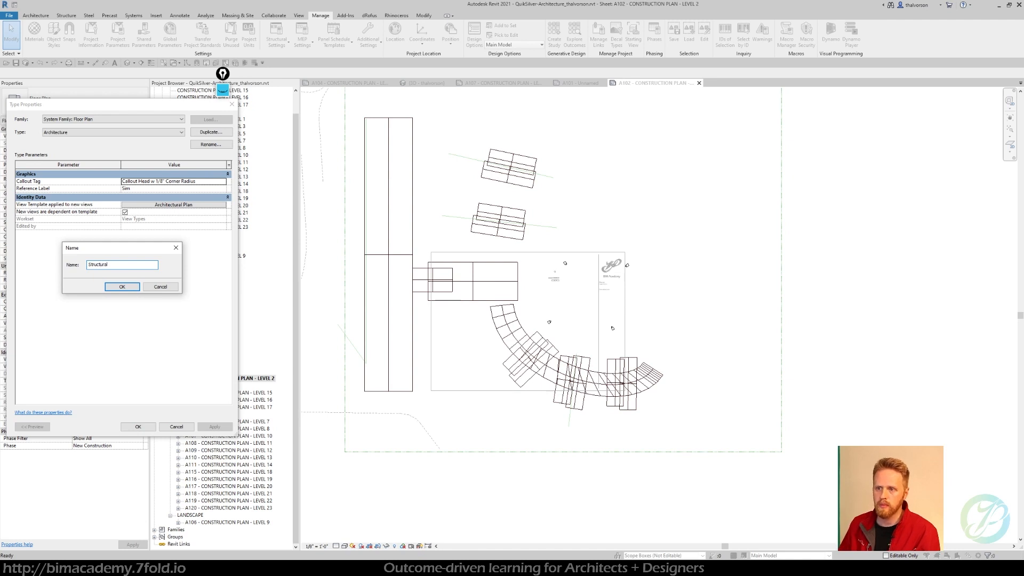
{"action": "key", "text": "Return"}
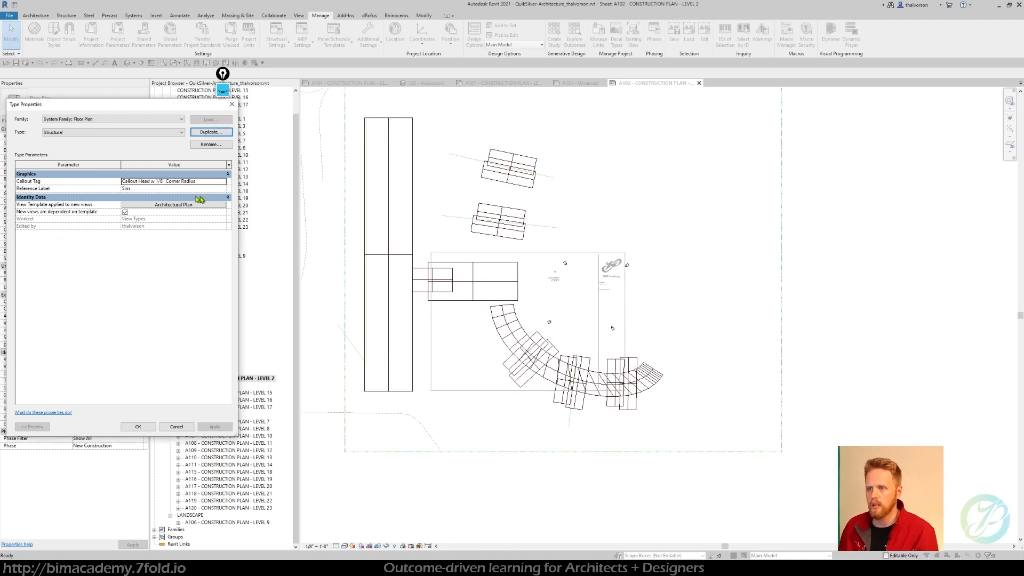
Step: Assign the Structural Framing Plan view template to the Structural type, apply the type, and expand the Floor Plans (Structural) group
{"action": "left_click", "coordinate": [145, 206]}
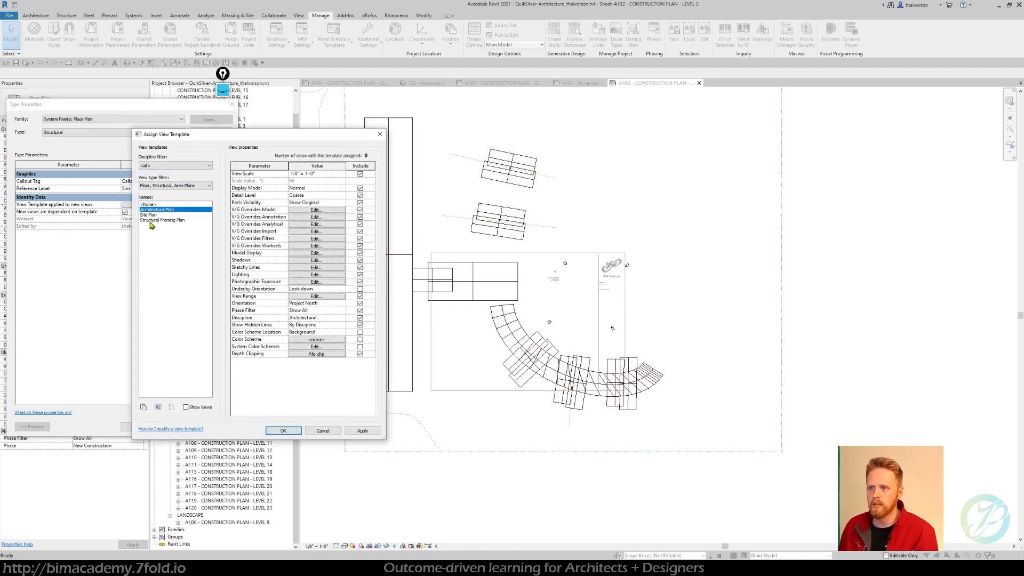
{"action": "left_click", "coordinate": [152, 220]}
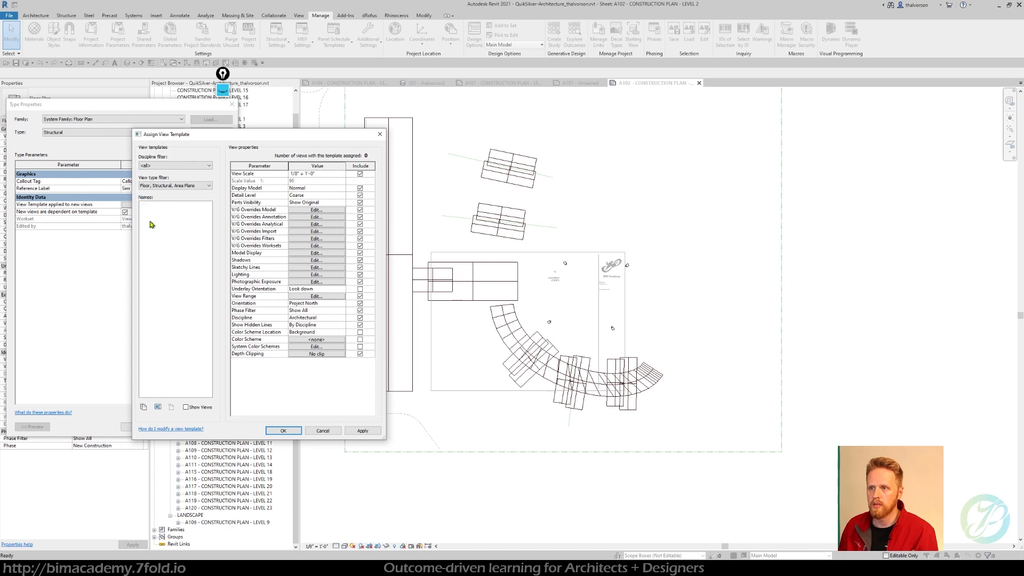
{"action": "left_click", "coordinate": [284, 431]}
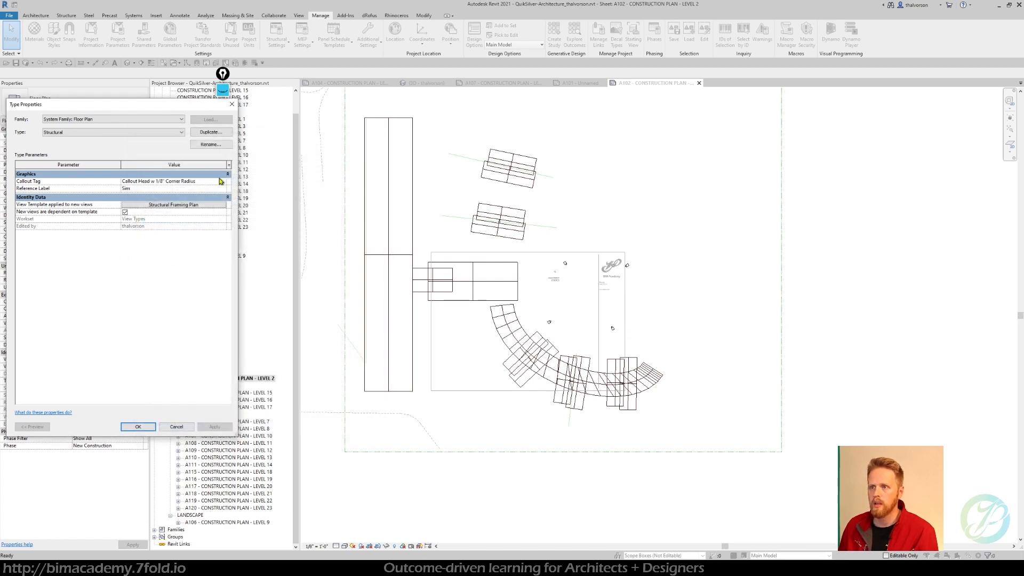
{"action": "left_click", "coordinate": [139, 426]}
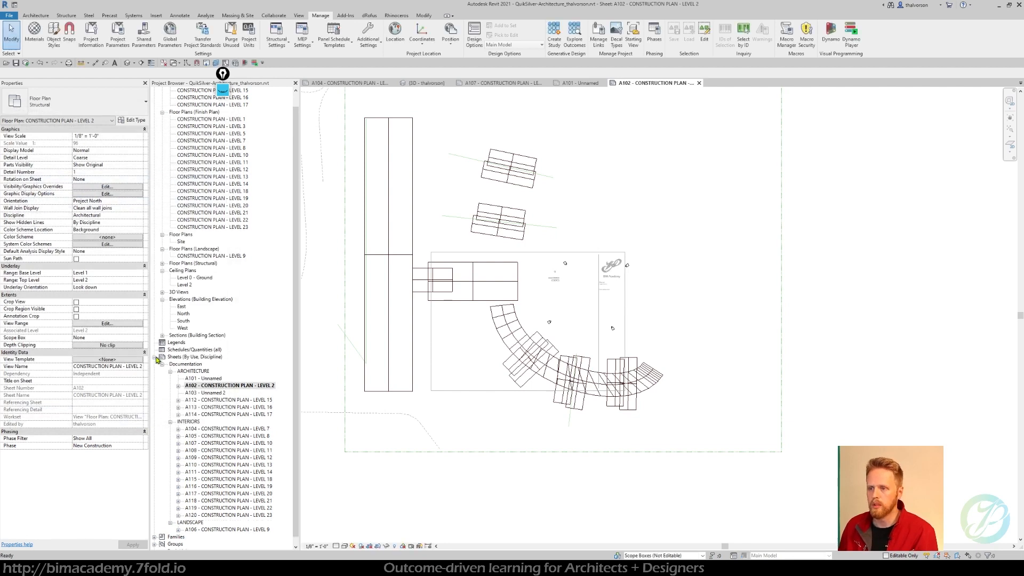
{"action": "scroll", "coordinate": [225, 296], "scroll_direction": "up", "scroll_amount": 1}
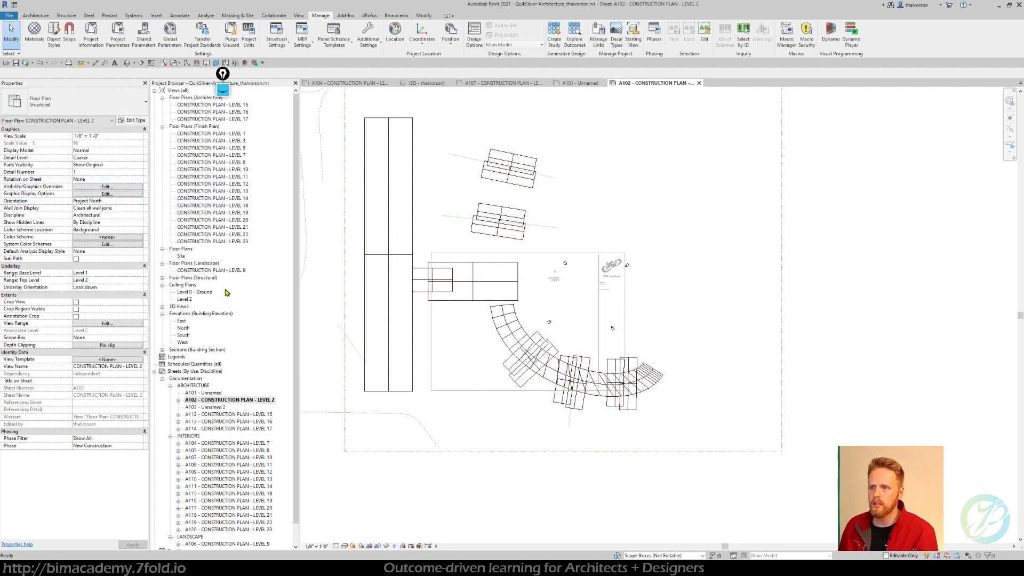
{"action": "left_click", "coordinate": [162, 278]}
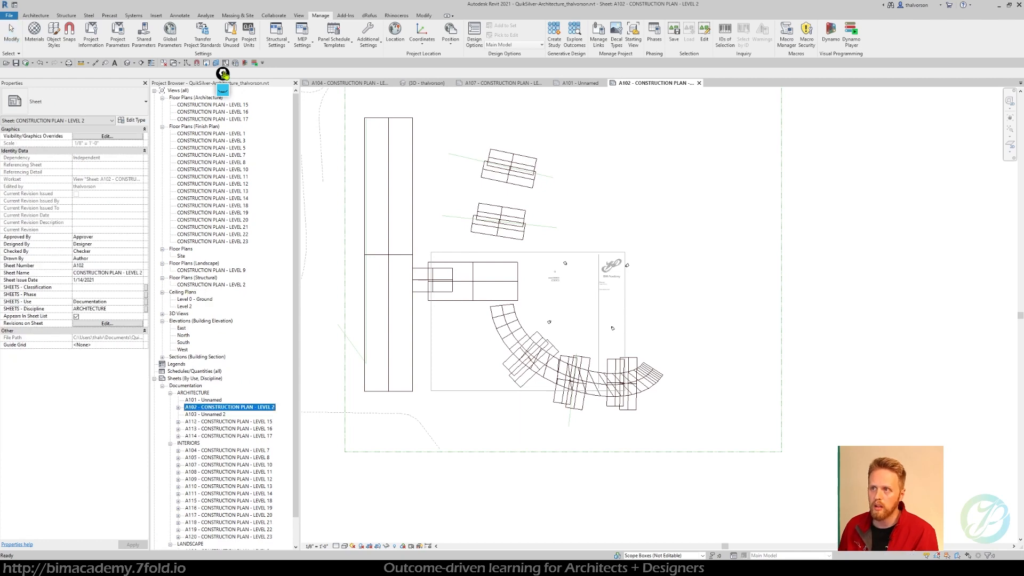
{"action": "left_click_drag", "start_coordinate": [224, 74], "coordinate": [312, 104]}
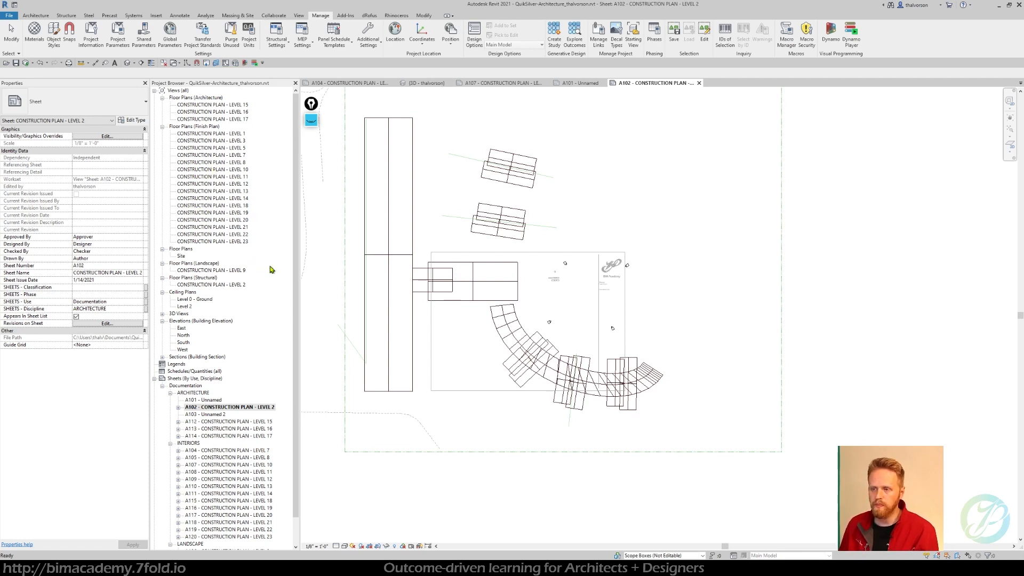
Step: Switch to Grasshopper, enable the global solver to update the sheet disciplines, and check sheet A102's discipline group in Revit
{"action": "key", "text": "alt+Tab"}
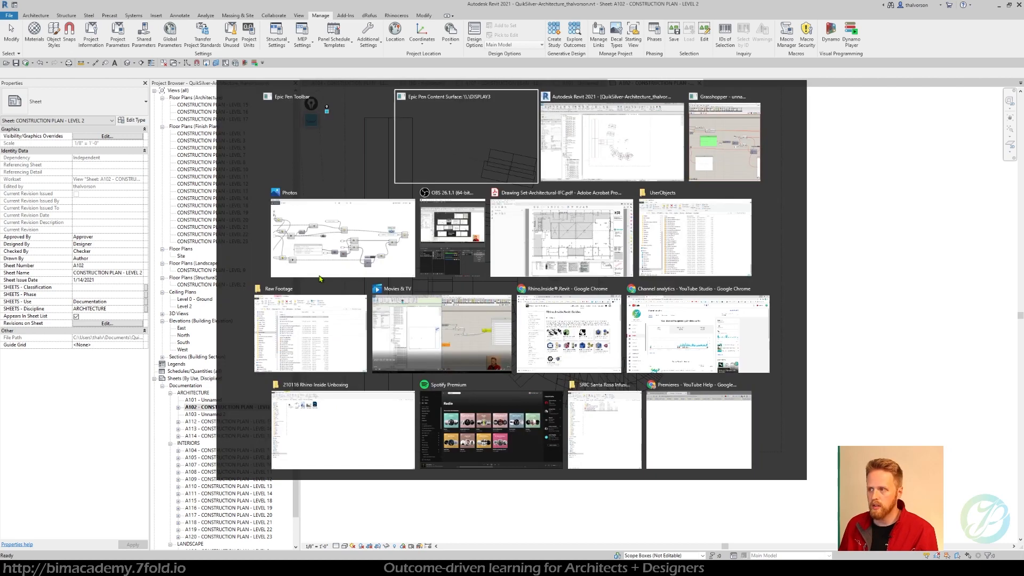
{"action": "key", "text": "alt+Tab"}
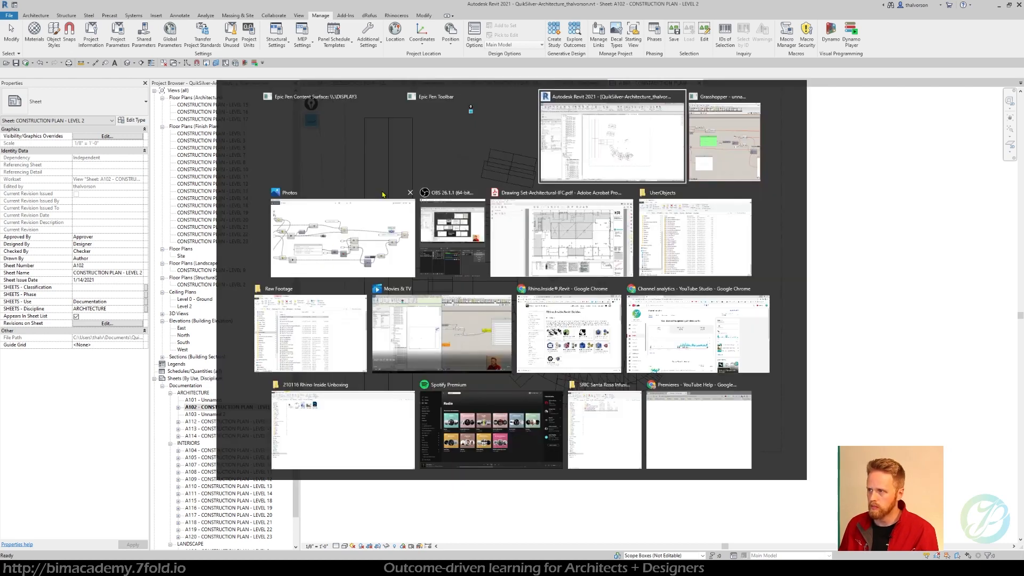
{"action": "key", "text": "alt+Tab"}
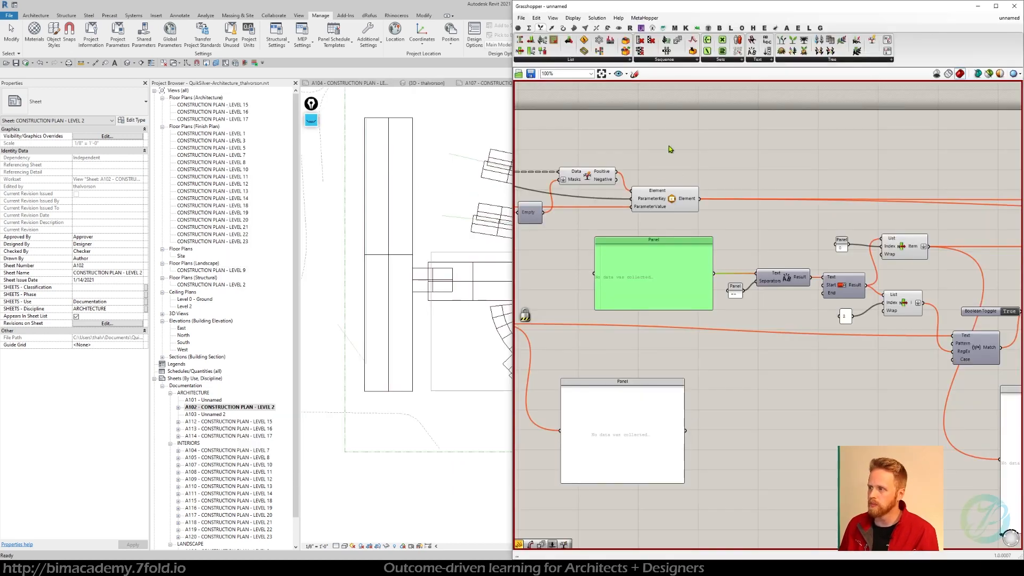
{"action": "right_click_drag", "start_coordinate": [669, 145], "coordinate": [689, 149]}
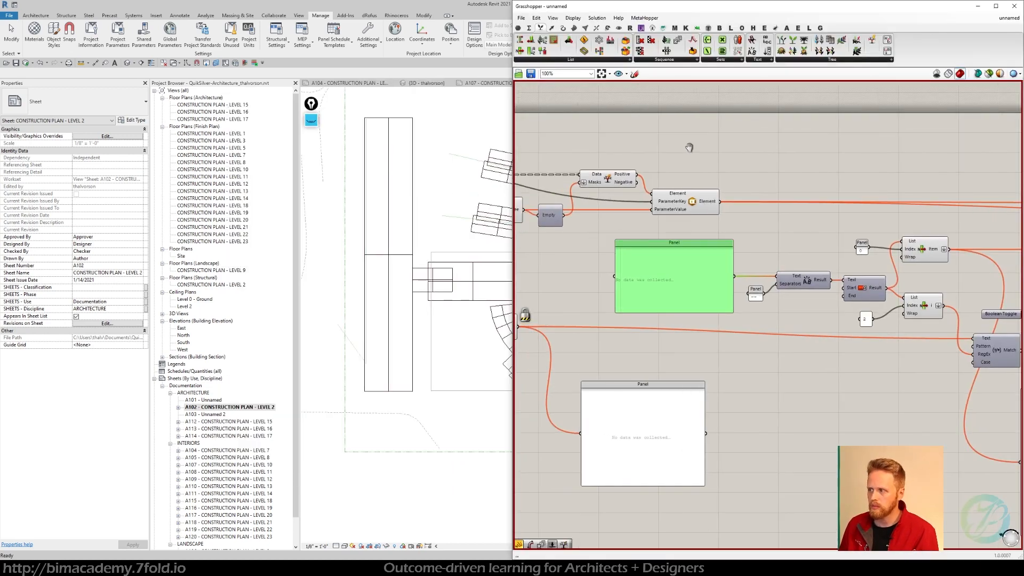
{"action": "middle_click", "coordinate": [598, 126]}
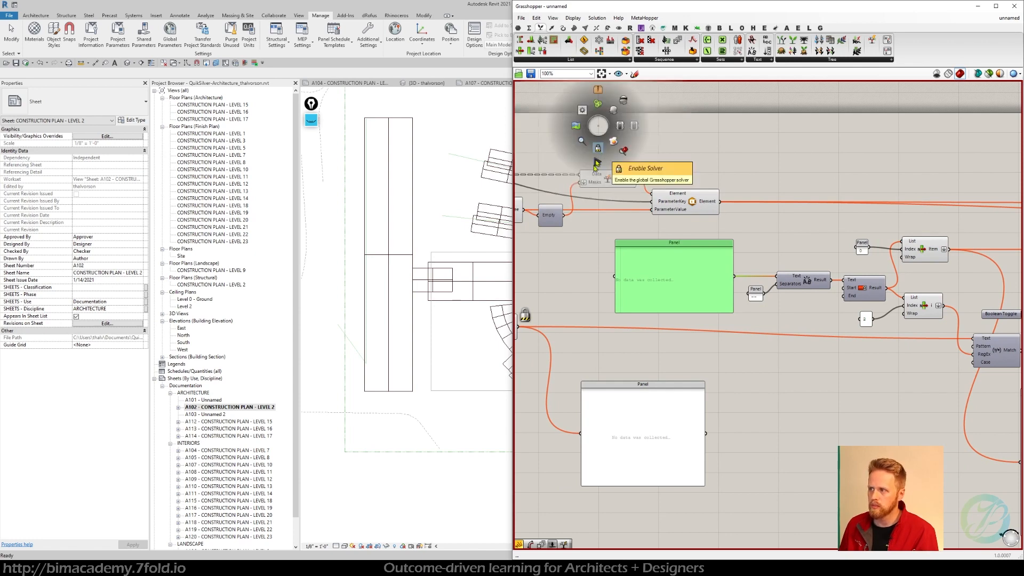
{"action": "left_click", "coordinate": [595, 165]}
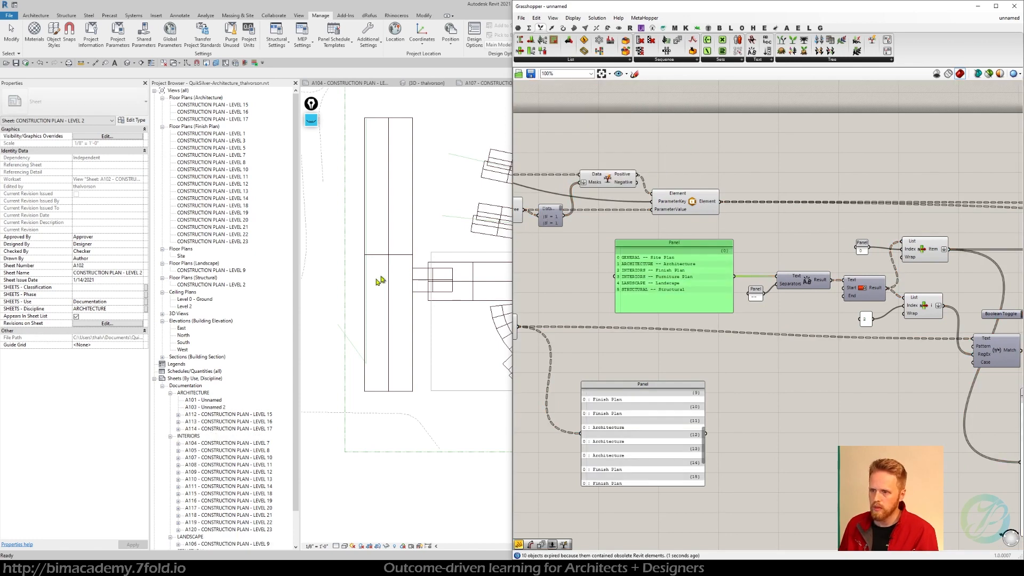
{"action": "left_click_drag", "start_coordinate": [299, 323], "coordinate": [299, 346]}
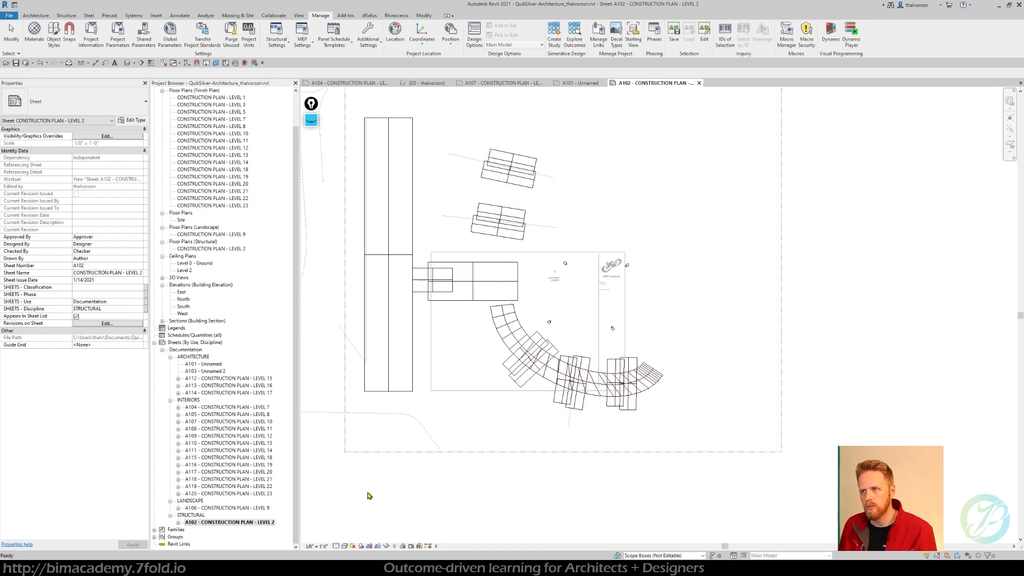
{"action": "scroll", "coordinate": [296, 287], "scroll_direction": "up", "scroll_amount": 2}
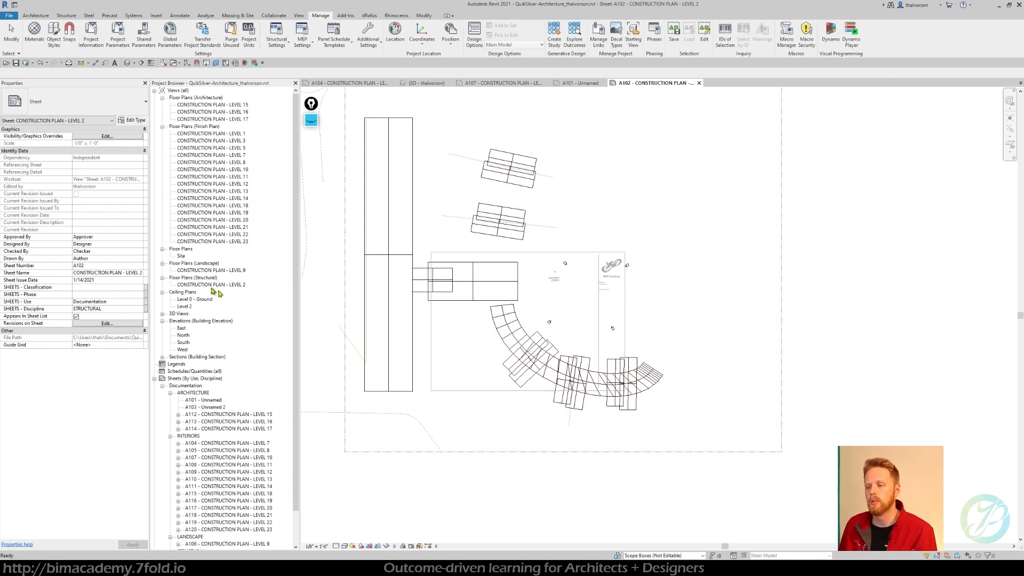
Step: Switch to Grasshopper and save the definition as "Manage Sheets by Floor Plan Type-demo" in the Sheet Management folder
{"action": "left_click", "coordinate": [319, 304]}
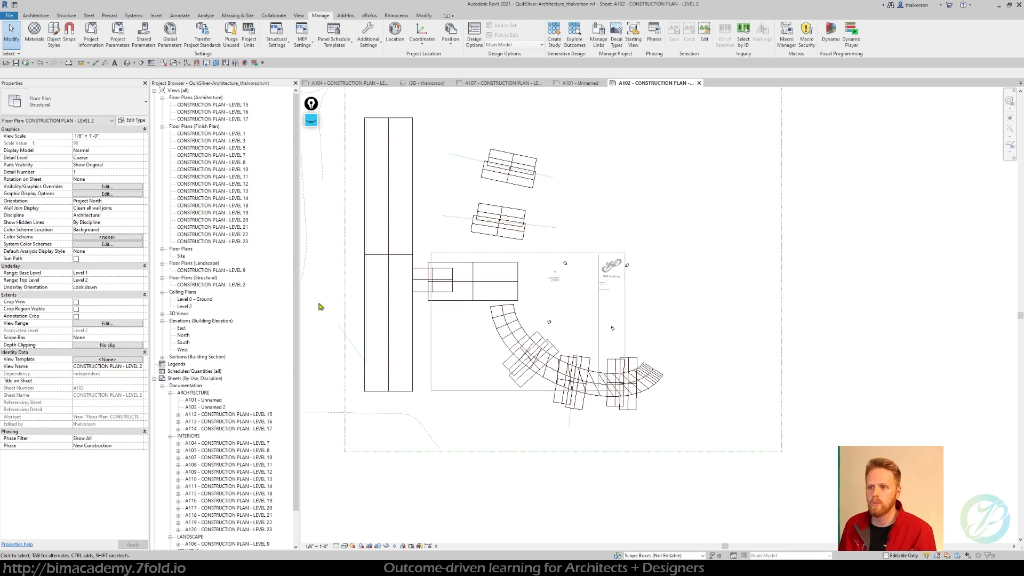
{"action": "key", "text": "alt+Tab"}
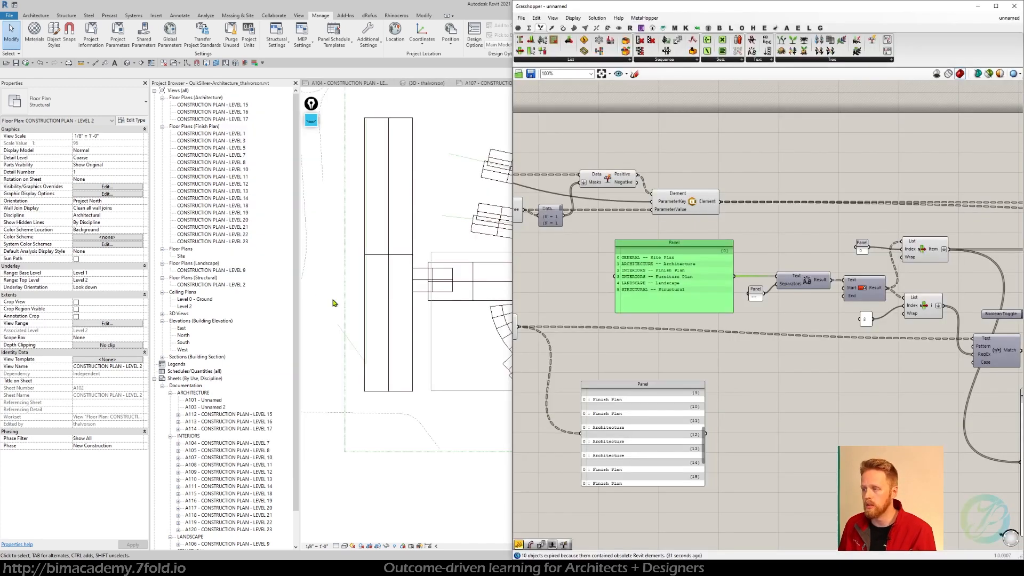
{"action": "scroll", "coordinate": [699, 330], "scroll_direction": "down", "scroll_amount": 2}
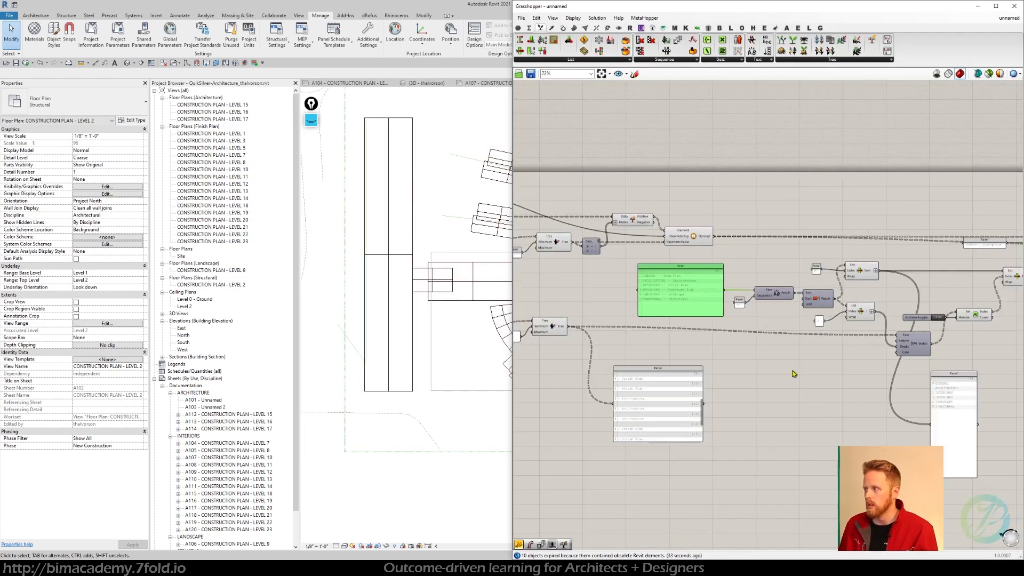
{"action": "right_click_drag", "start_coordinate": [794, 374], "coordinate": [632, 356]}
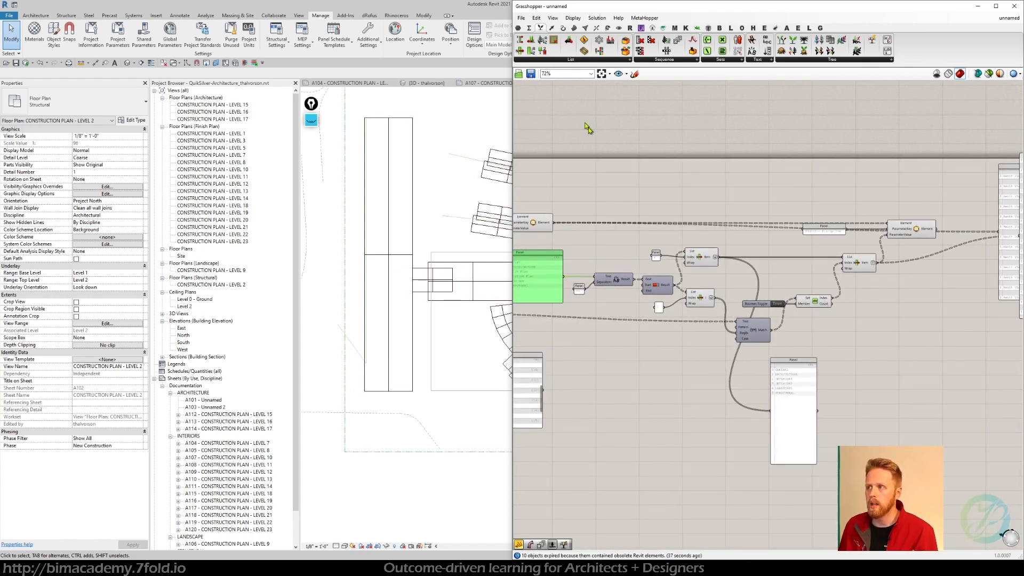
{"action": "left_click", "coordinate": [530, 74]}
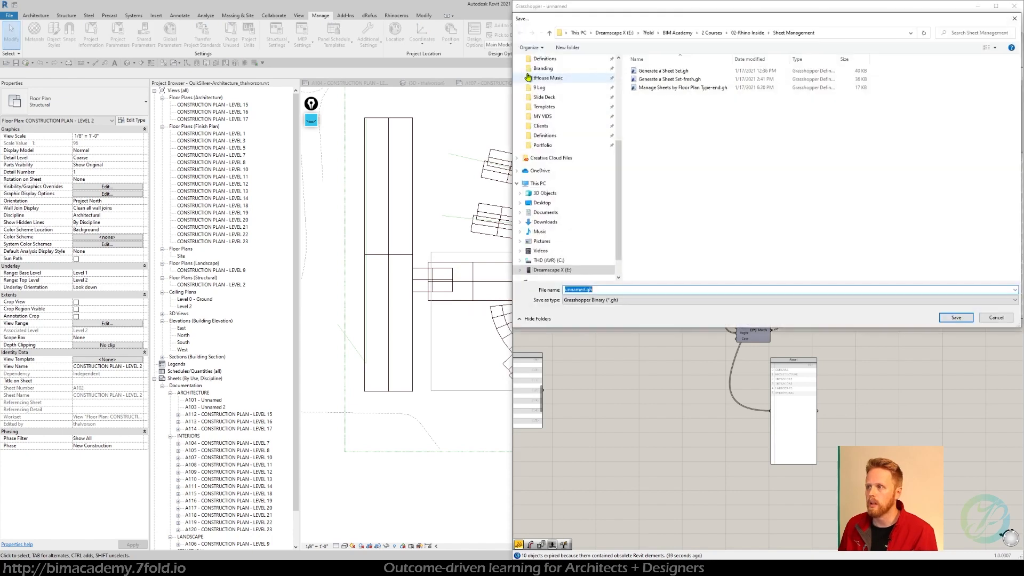
{"action": "left_click", "coordinate": [695, 89]}
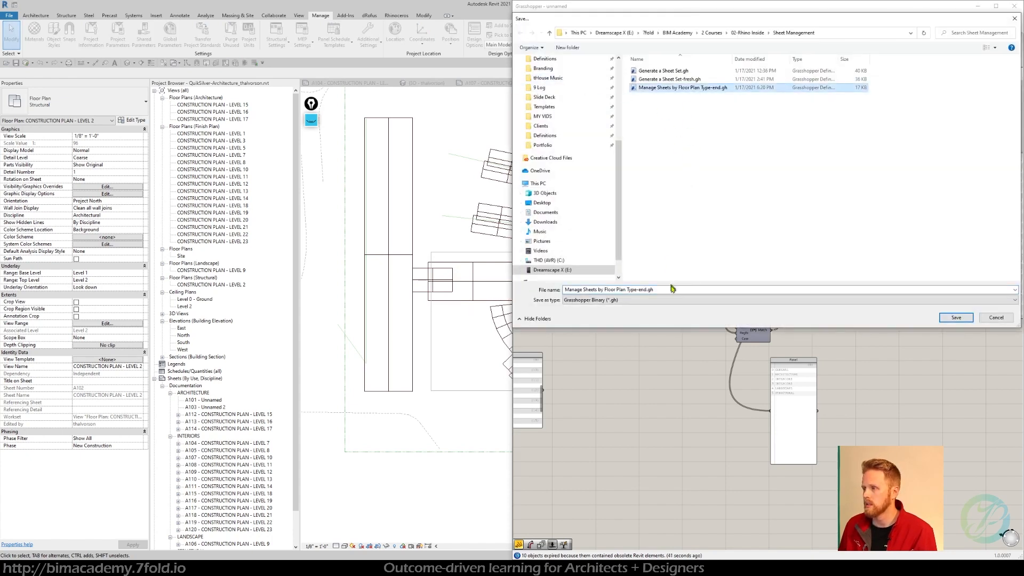
{"action": "left_click_drag", "start_coordinate": [639, 290], "coordinate": [706, 291]}
{"action": "type", "text": "f"}
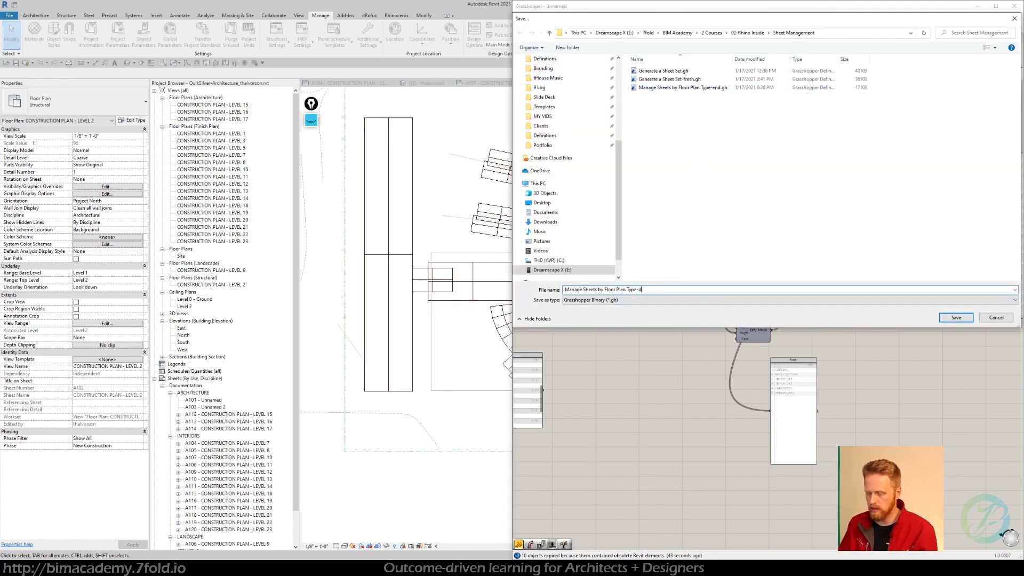
{"action": "key", "text": "Return"}
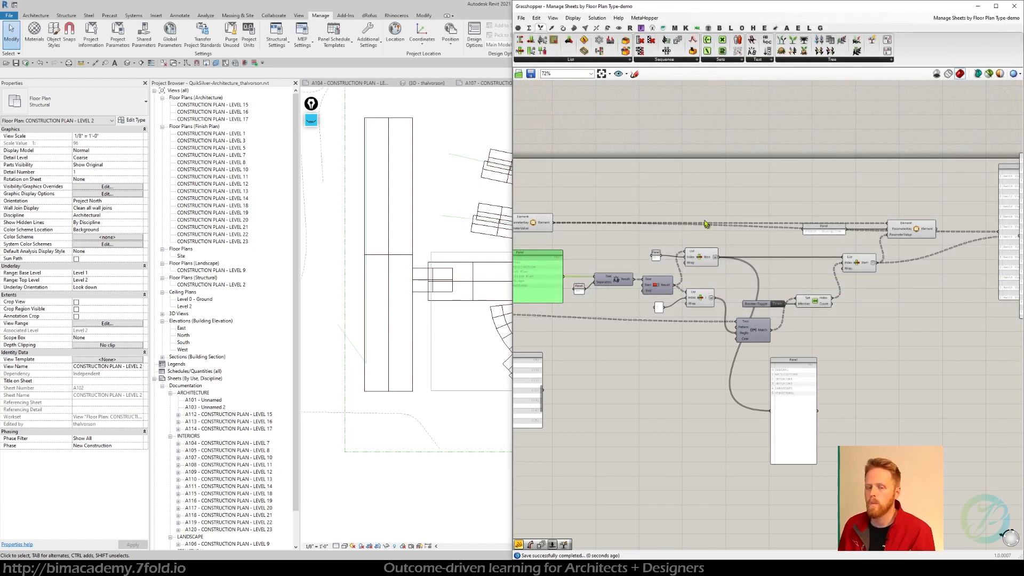
Step: In Revit, change the CONSTRUCTION PLAN - LEVEL 2 and LEVEL 9 views to the Architecture floor plan type and switch back to Grasshopper
{"action": "left_click", "coordinate": [731, 239]}
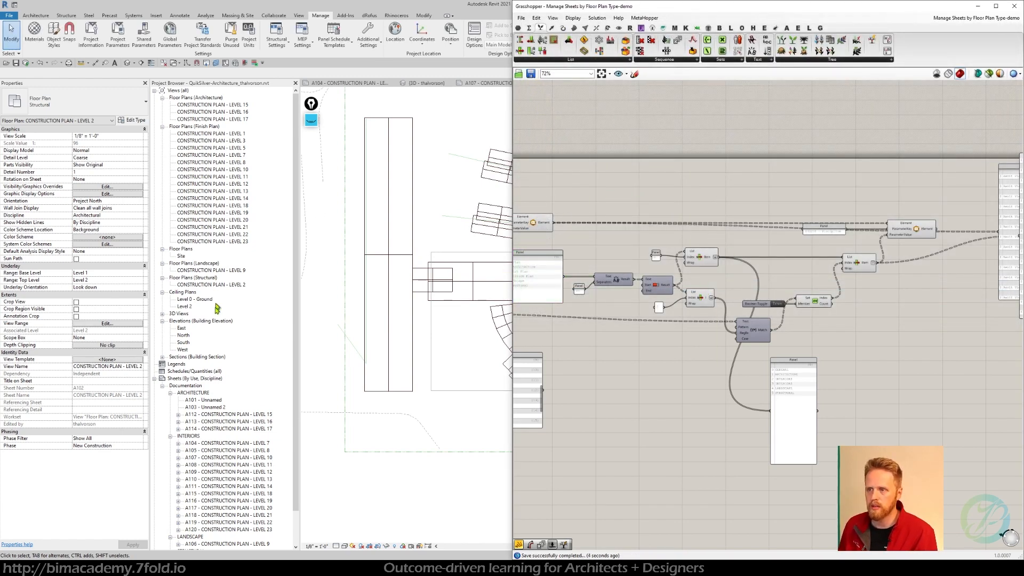
{"action": "left_click", "coordinate": [212, 285]}
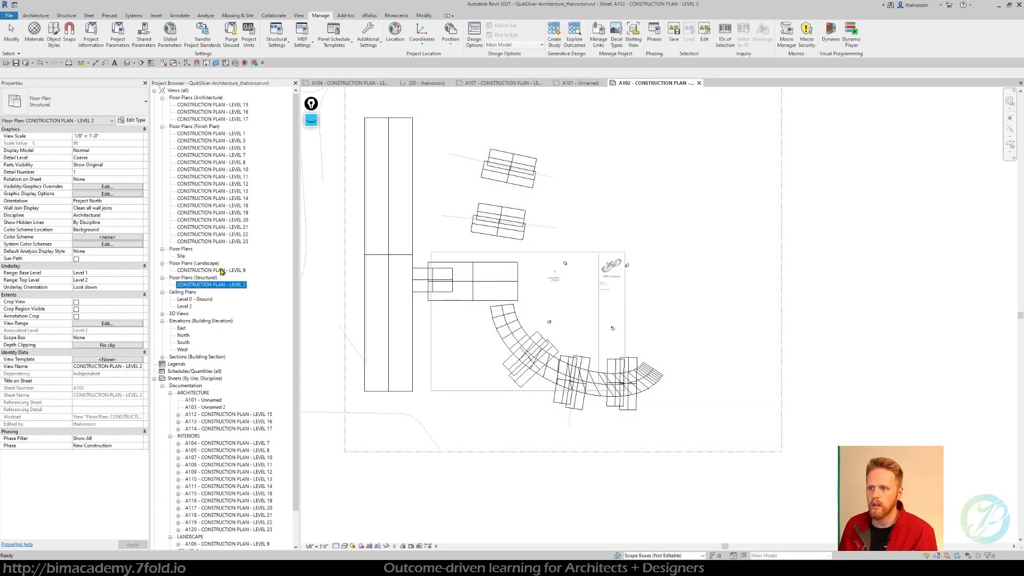
{"action": "left_click", "coordinate": [211, 270], "text": "ctrl"}
{"action": "left_click", "coordinate": [89, 113]}
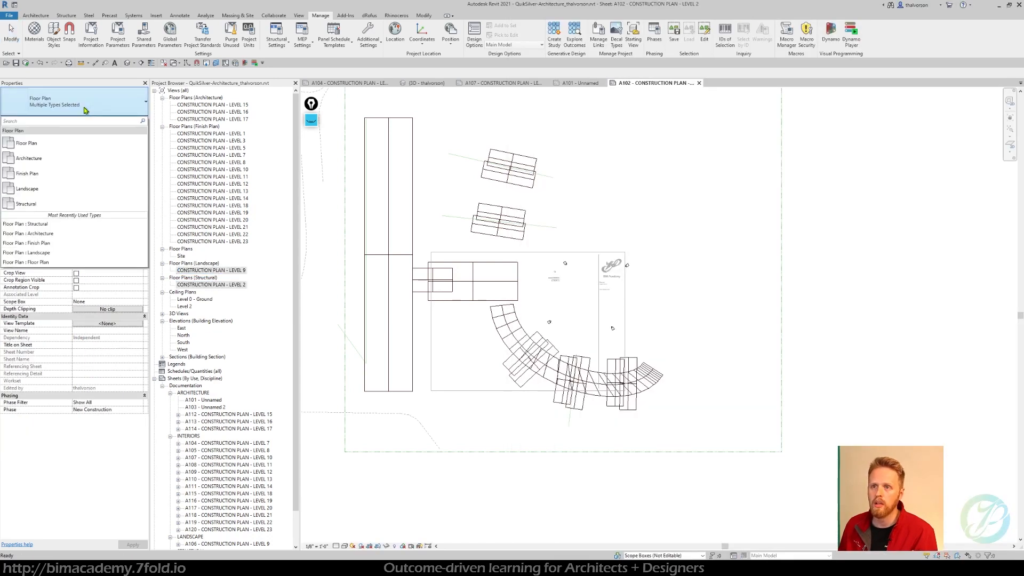
{"action": "left_click", "coordinate": [30, 159]}
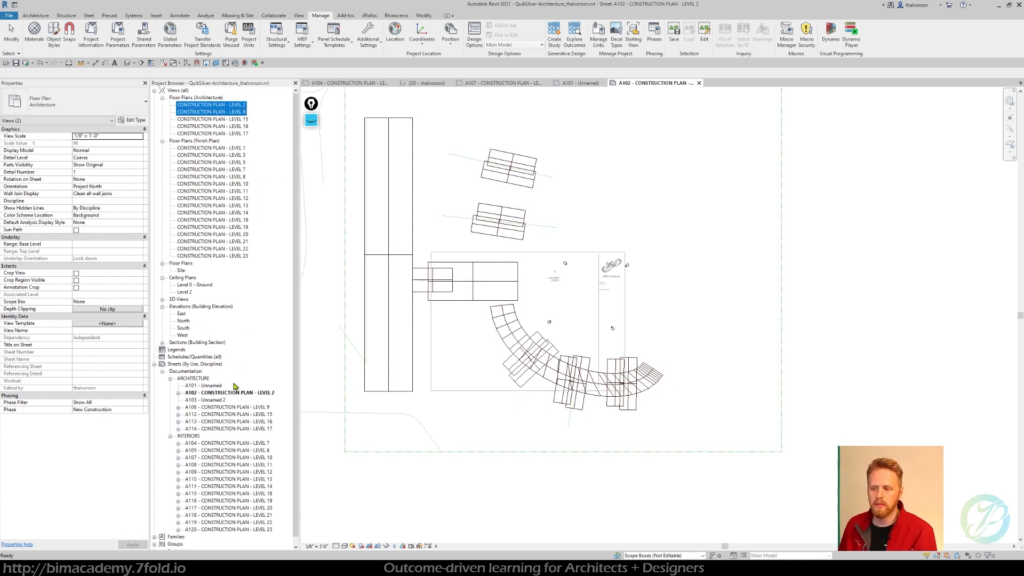
{"action": "left_click", "coordinate": [326, 461]}
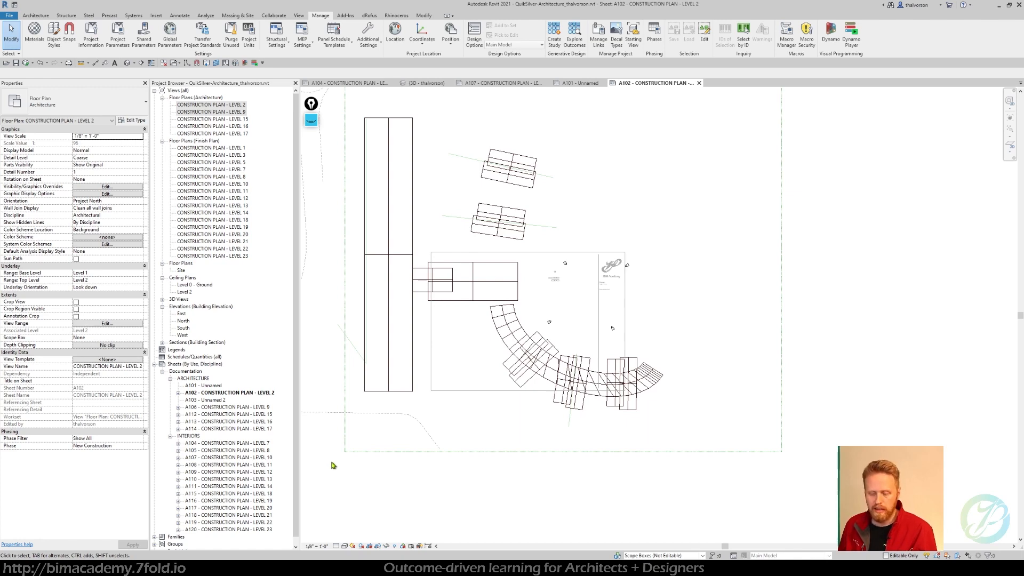
{"action": "key", "text": "alt+Tab"}
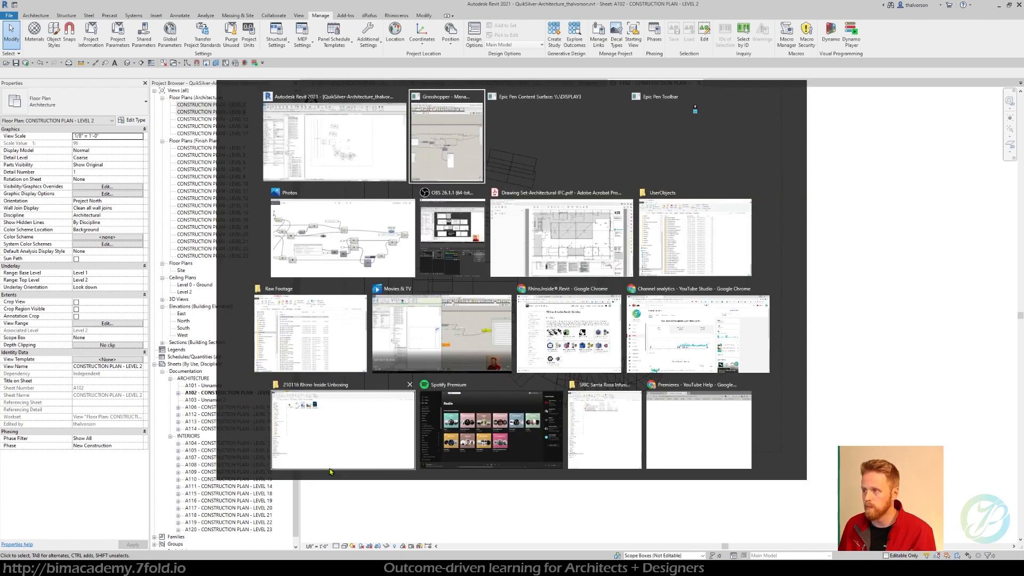